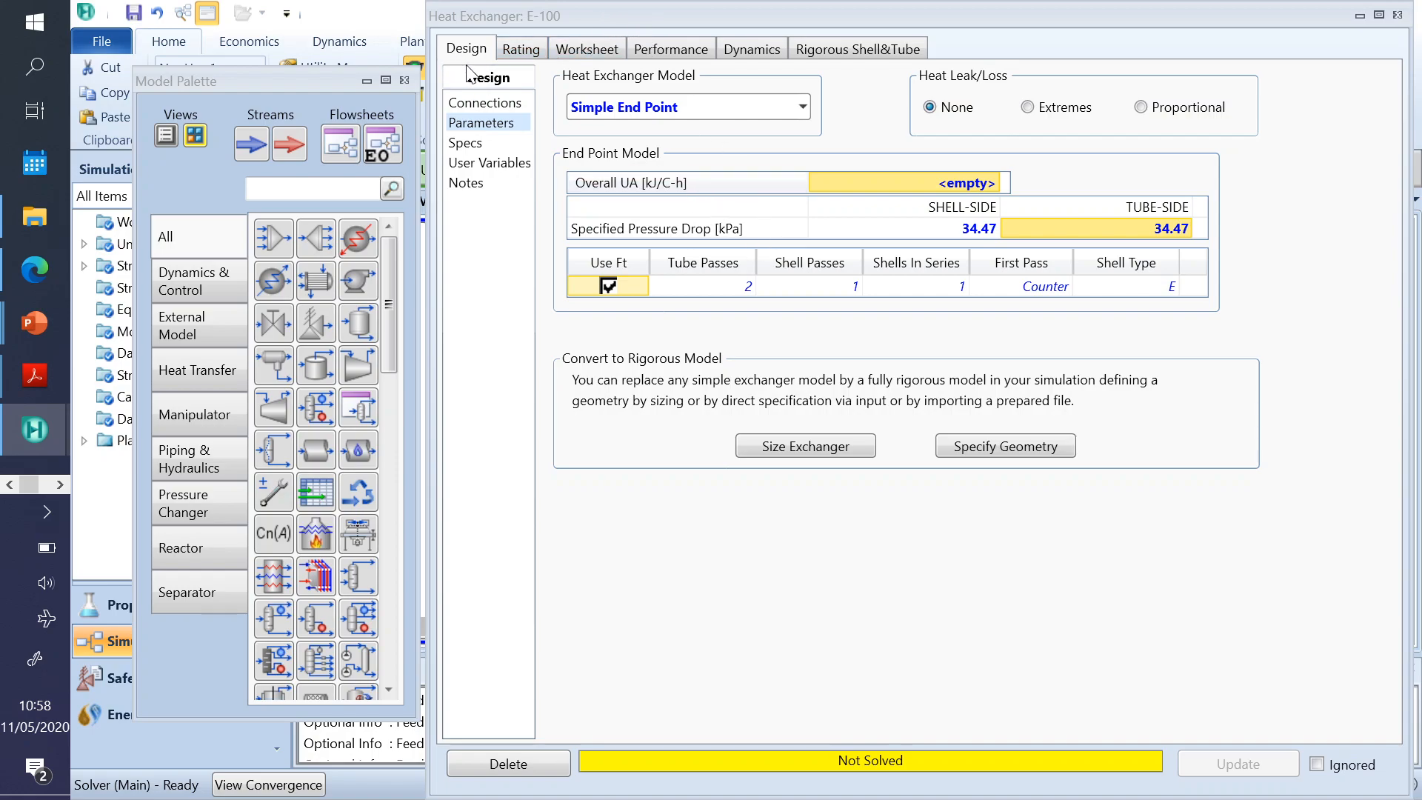
- Close the E-100 heat exchanger properties and move inlet stream RC2 higher above the exchanger and F1 away from Feed
left_click_drag(1266, 19, 1229, 35)
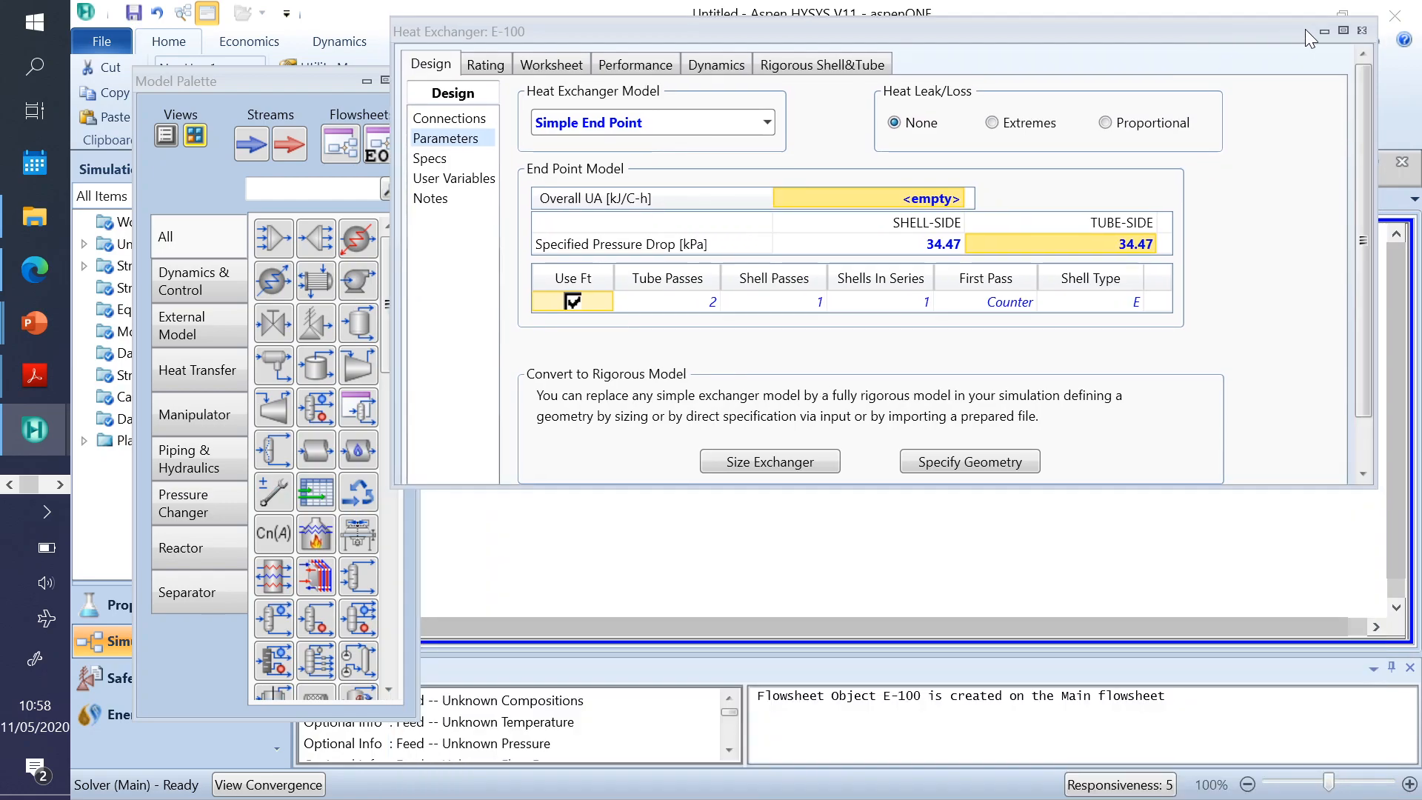
left_click(1363, 31)
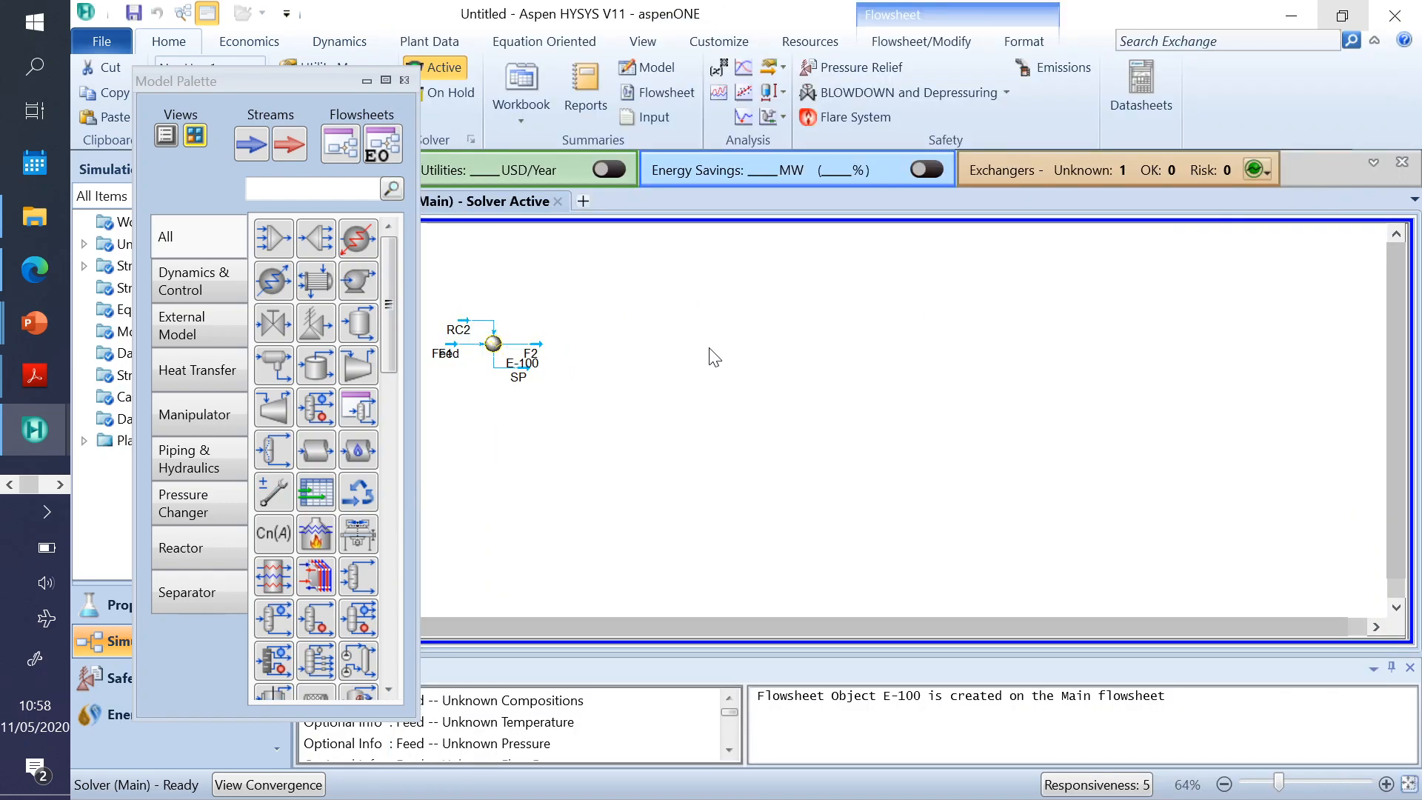
left_click_drag(463, 323, 444, 283)
left_click_drag(448, 352, 430, 351)
left_click(597, 435)
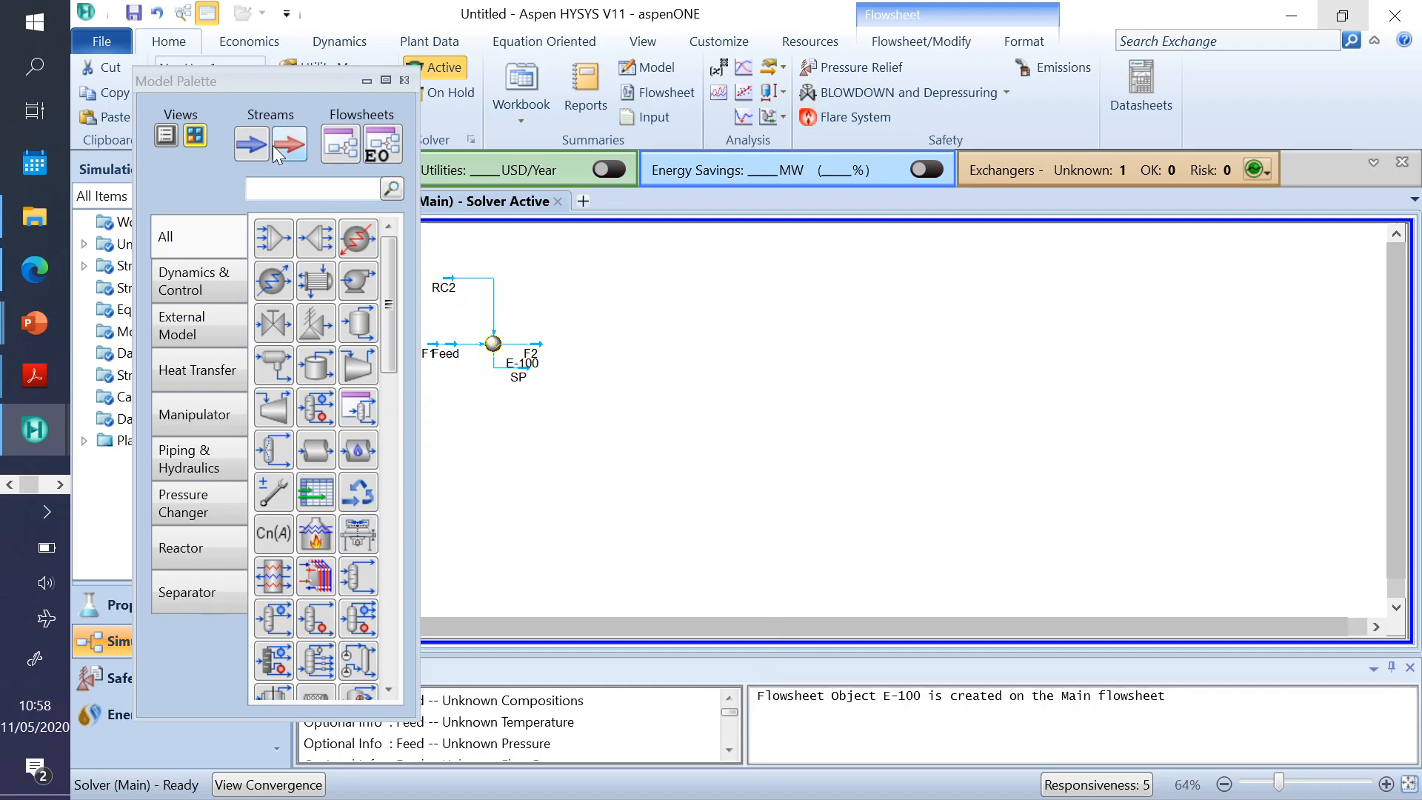
- Move the Model Palette clear of the flowsheet objects and delete the unused Feed stream
left_click_drag(229, 78, 1207, 77)
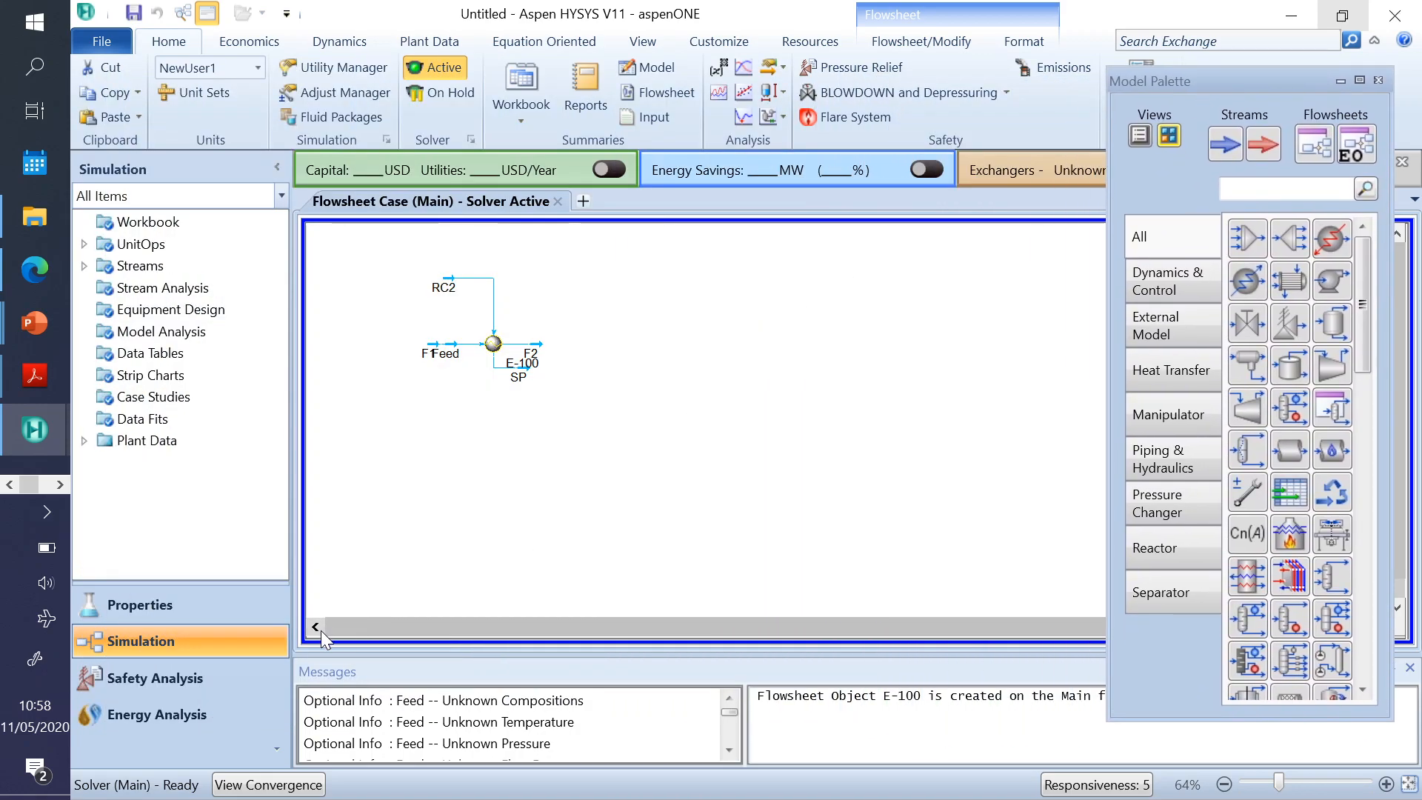
scroll(552, 467, "up", 3)
left_click_drag(544, 300, 549, 348)
right_click(545, 339)
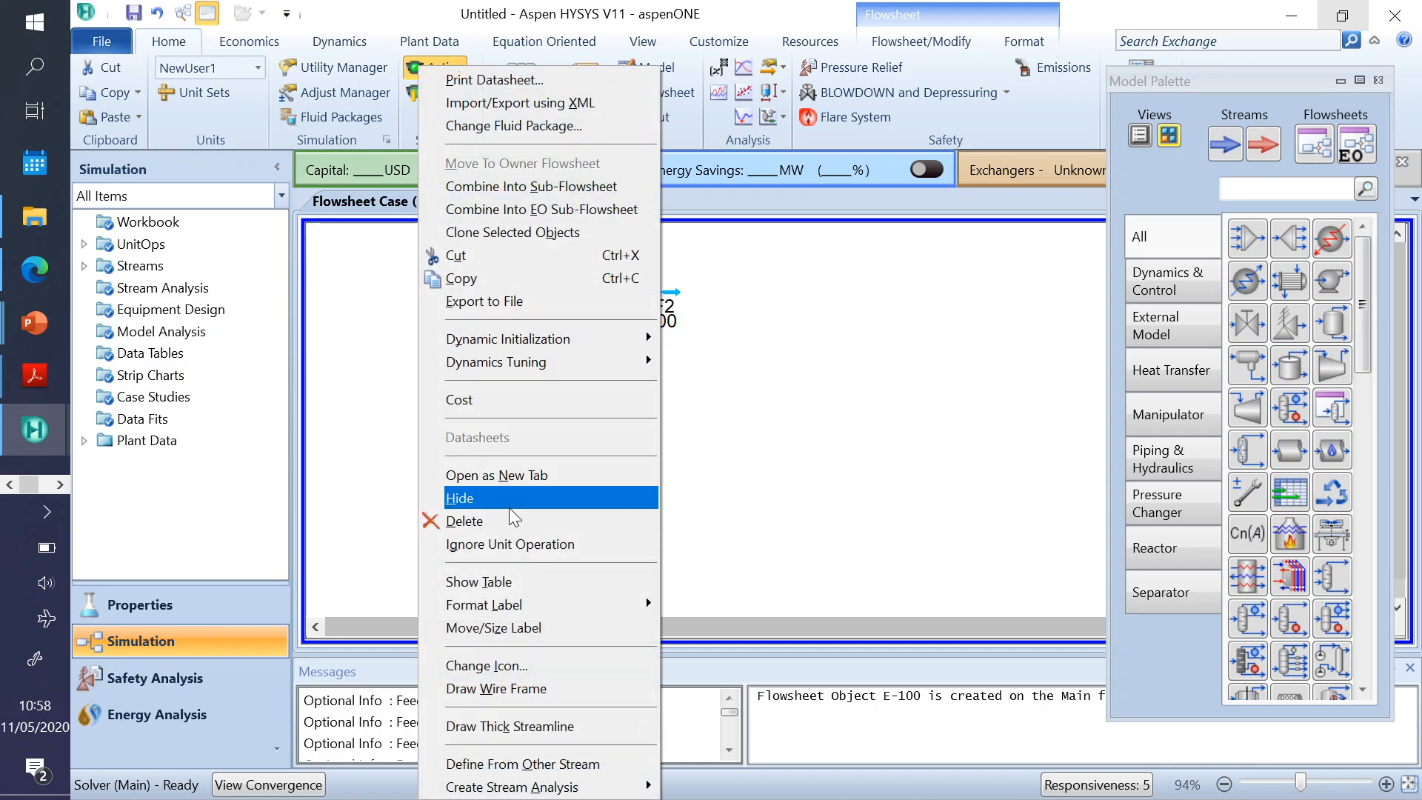
left_click(502, 525)
left_click(725, 495)
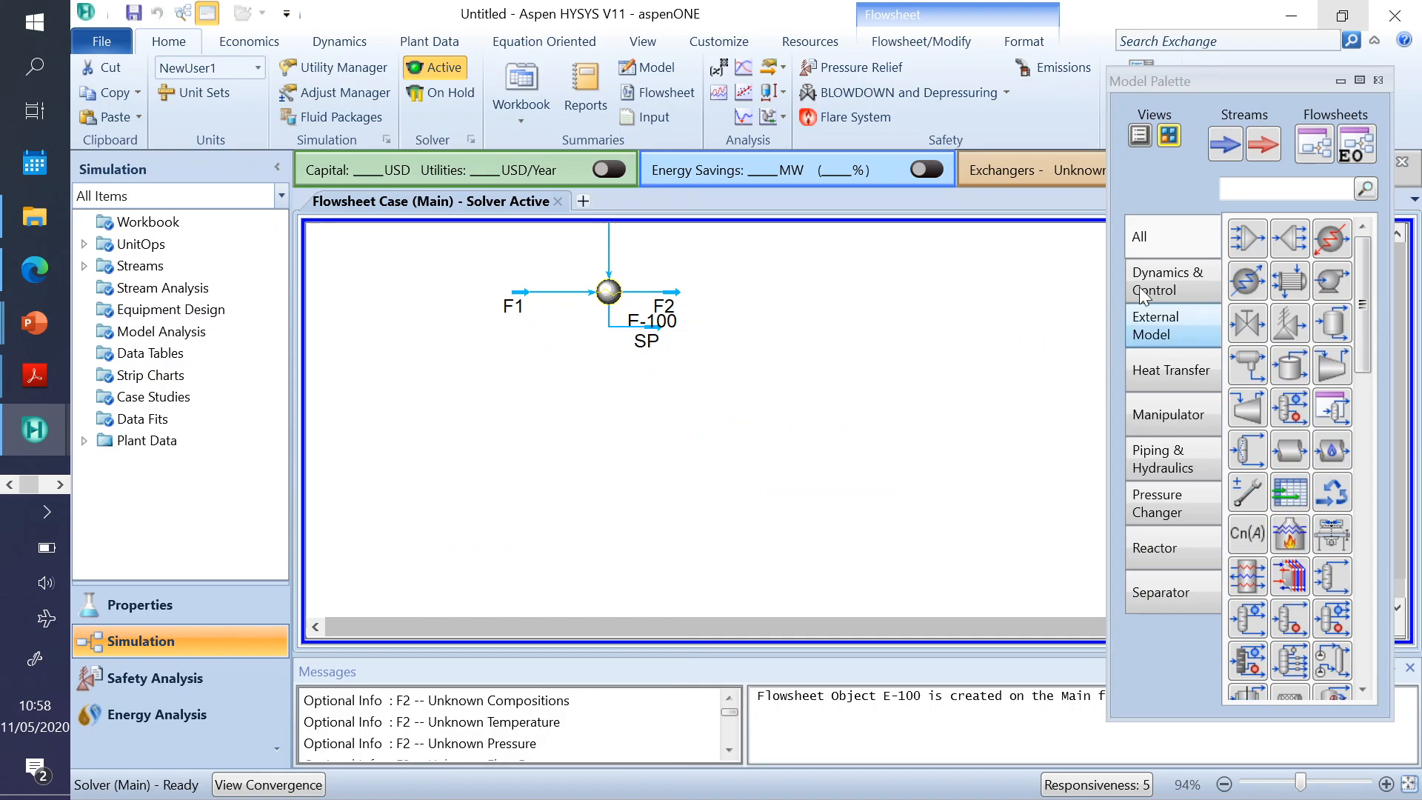
- Reposition outlet stream SP well below the E-100 exchanger so its label is clear of F2
left_click_drag(1255, 72, 1200, 76)
left_click(1397, 235)
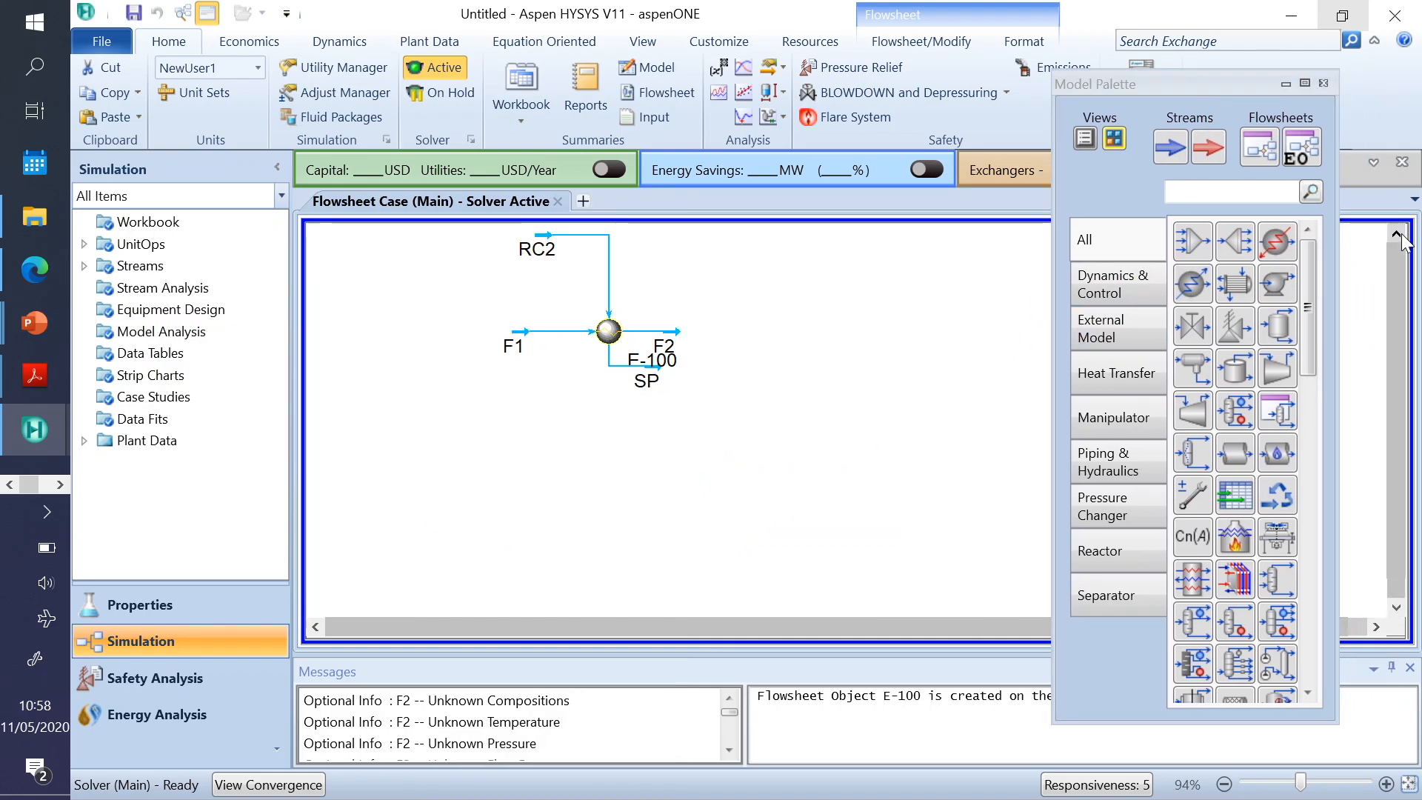
left_click(1396, 236)
left_click_drag(673, 377, 670, 475)
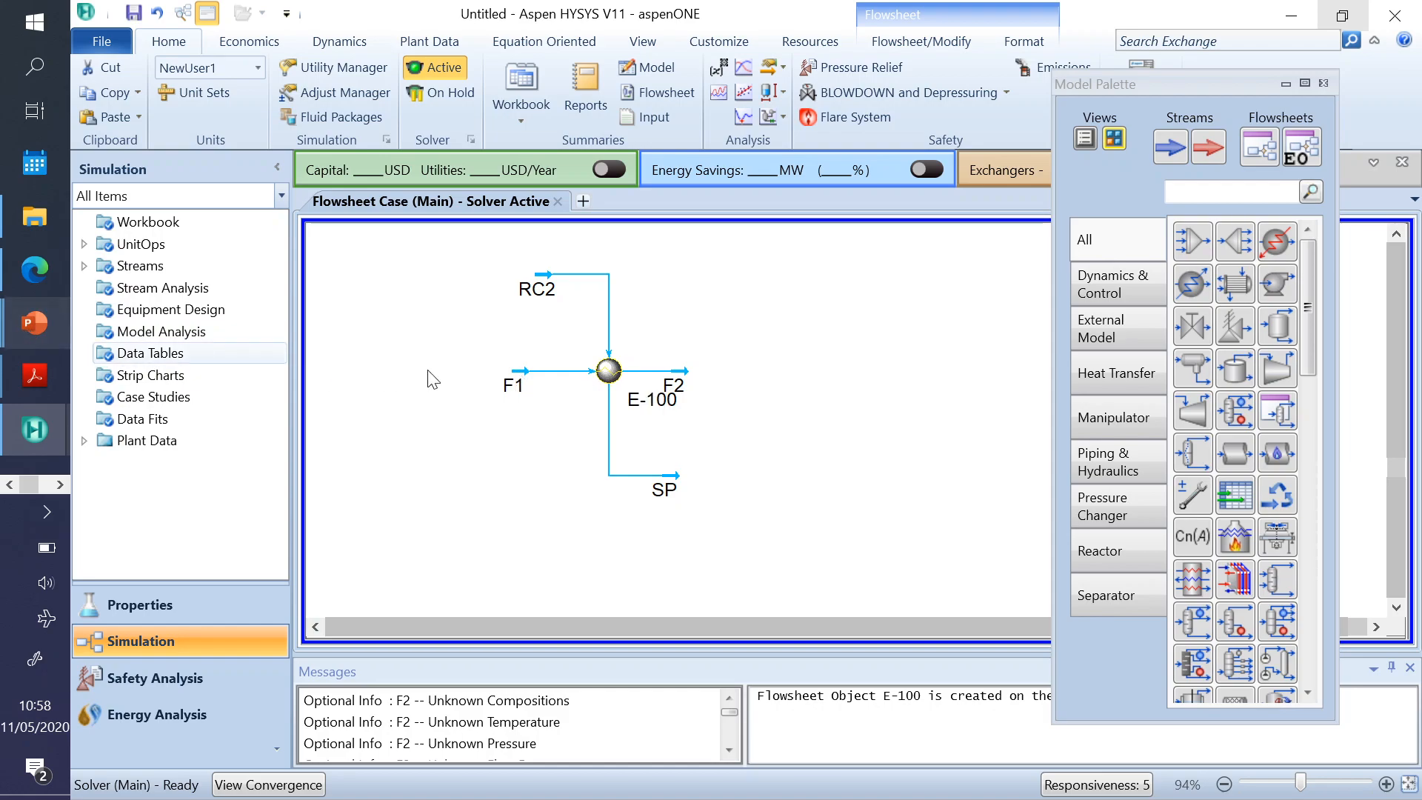
- Open material stream F1 and arrange the HYSYS window beside the PowerPoint slide with the feed data
double_click(524, 383)
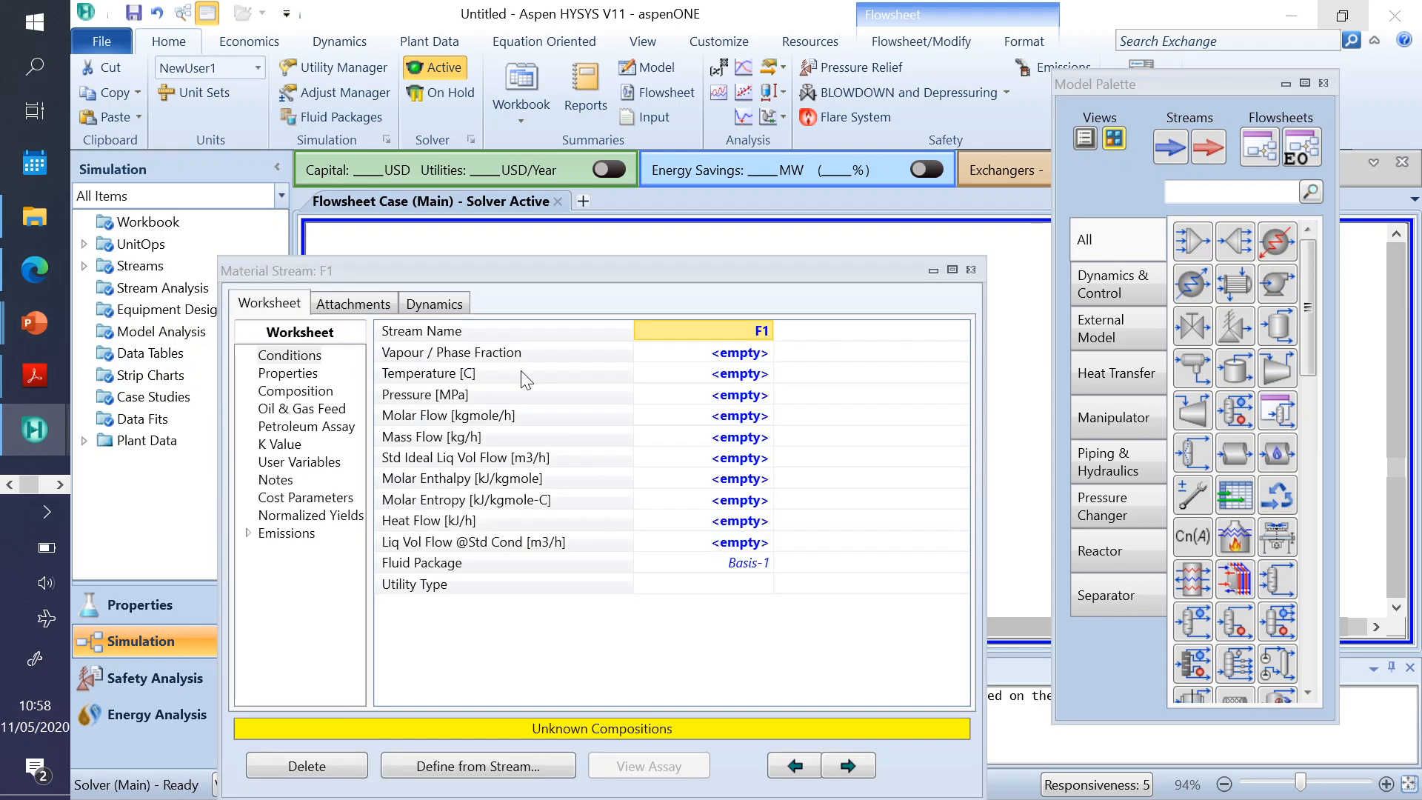
left_click_drag(539, 273, 624, 122)
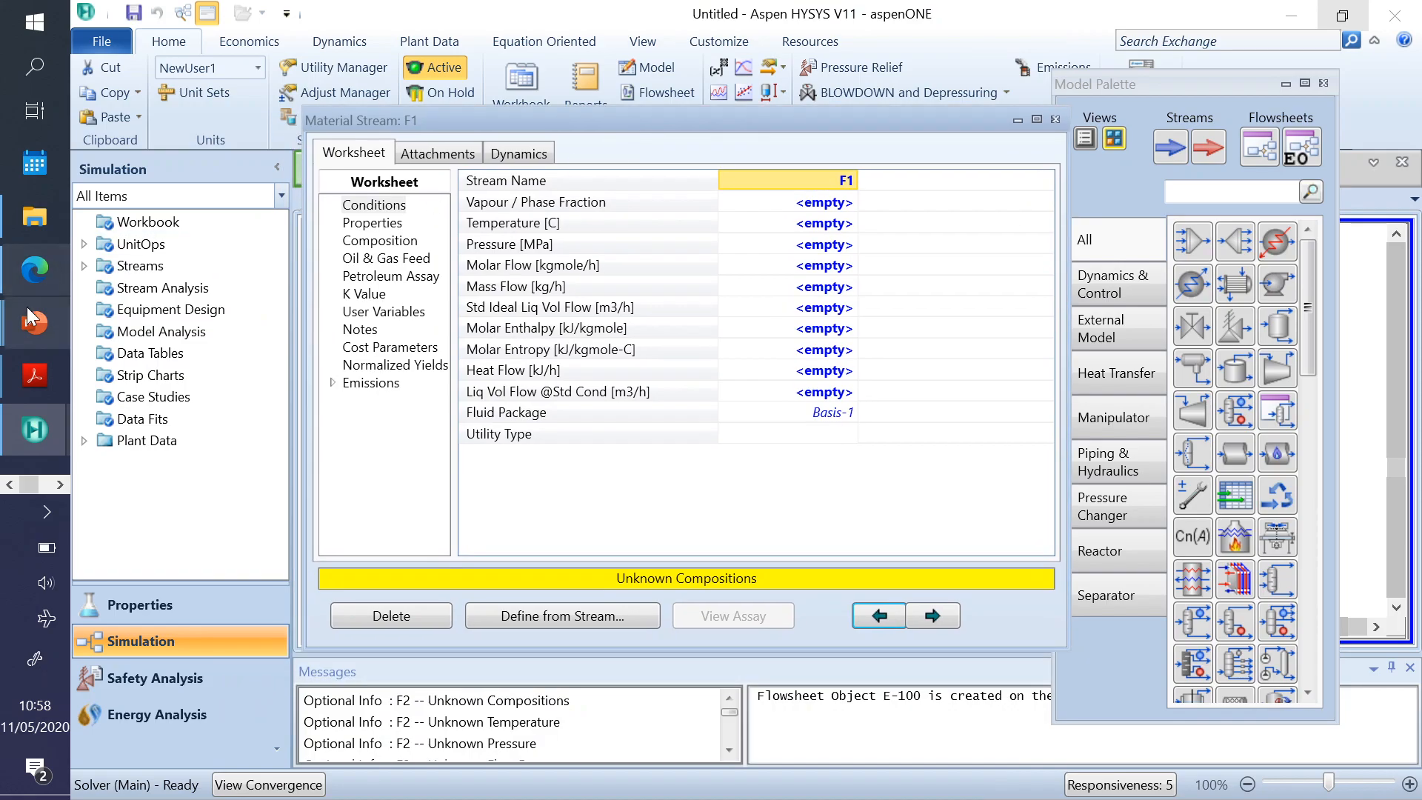
mouse_move(33, 322)
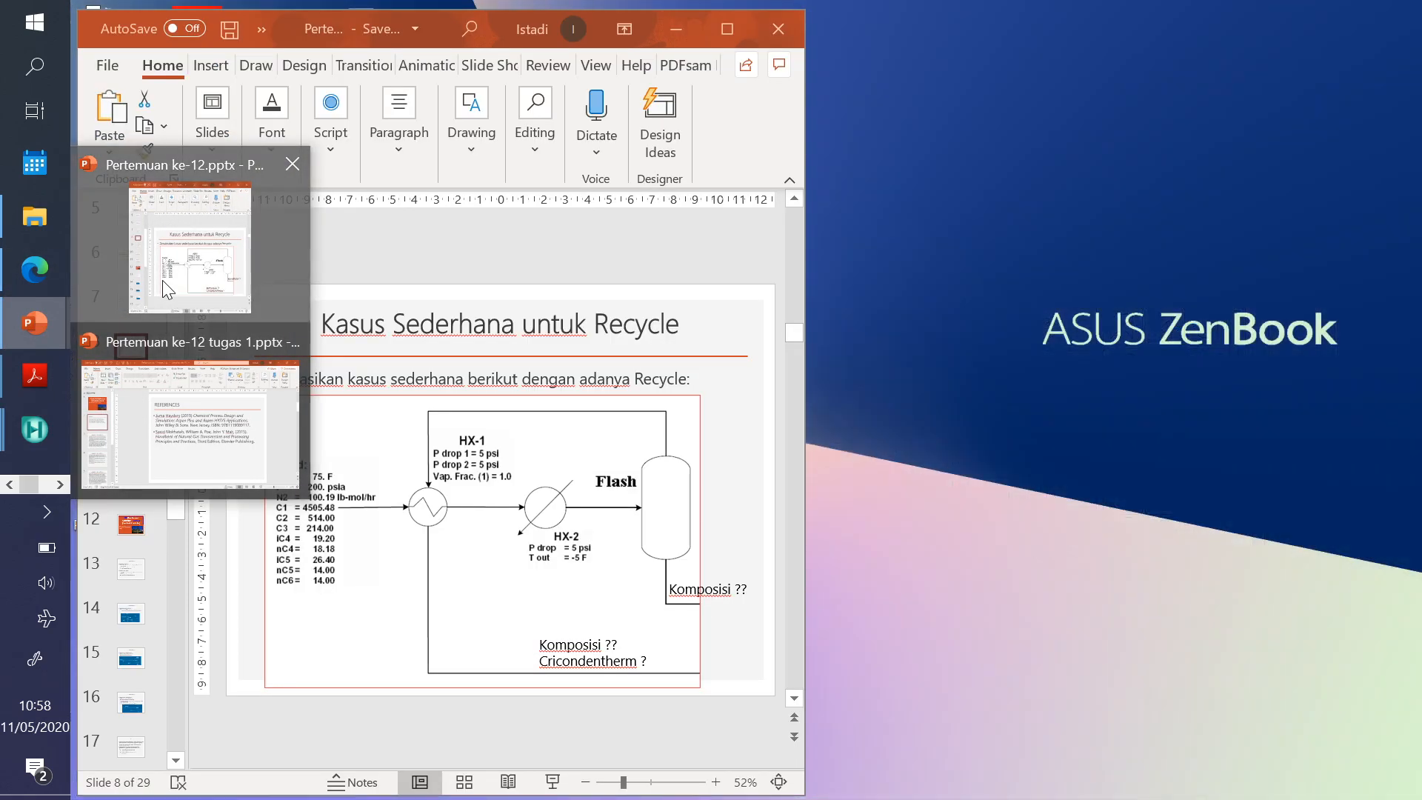
left_click(162, 280)
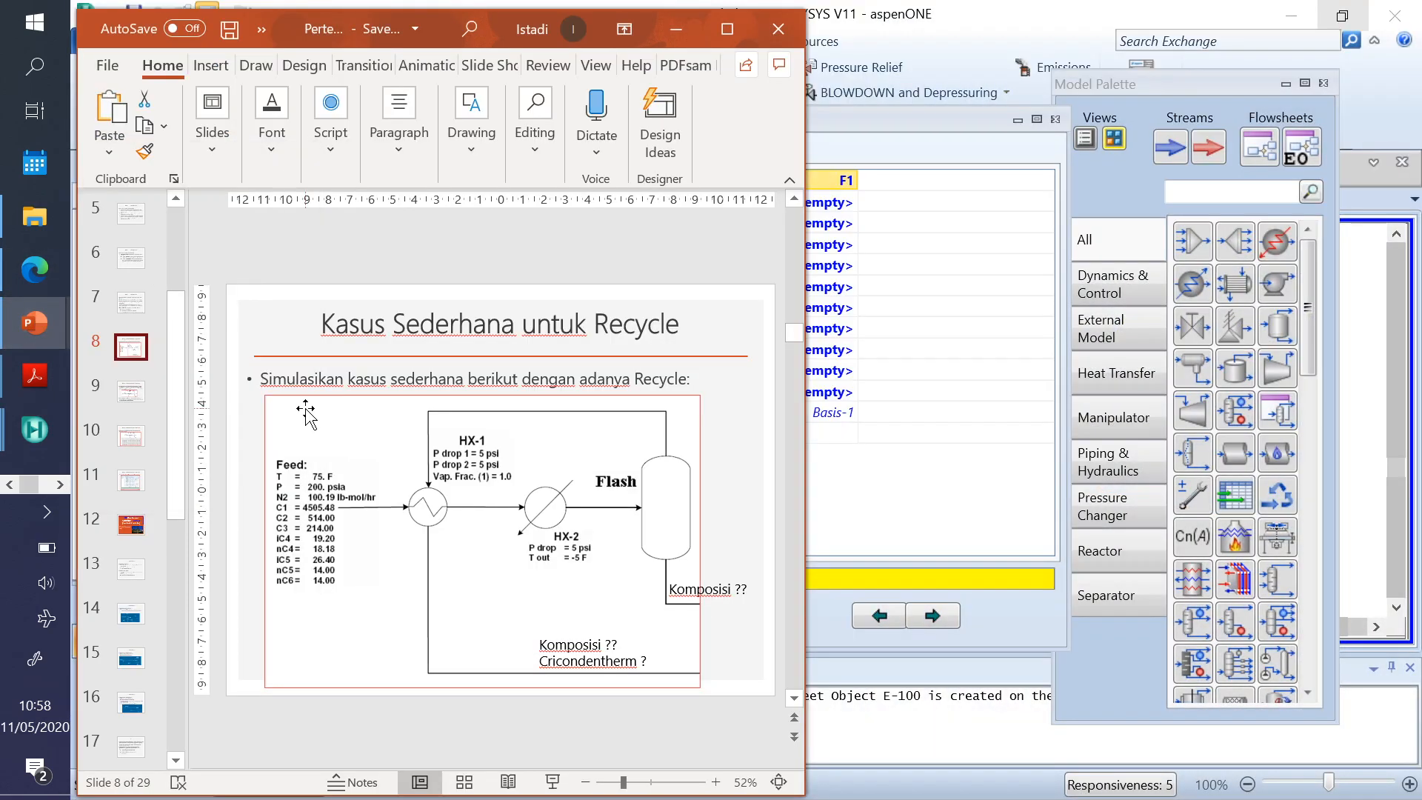
left_click(961, 339)
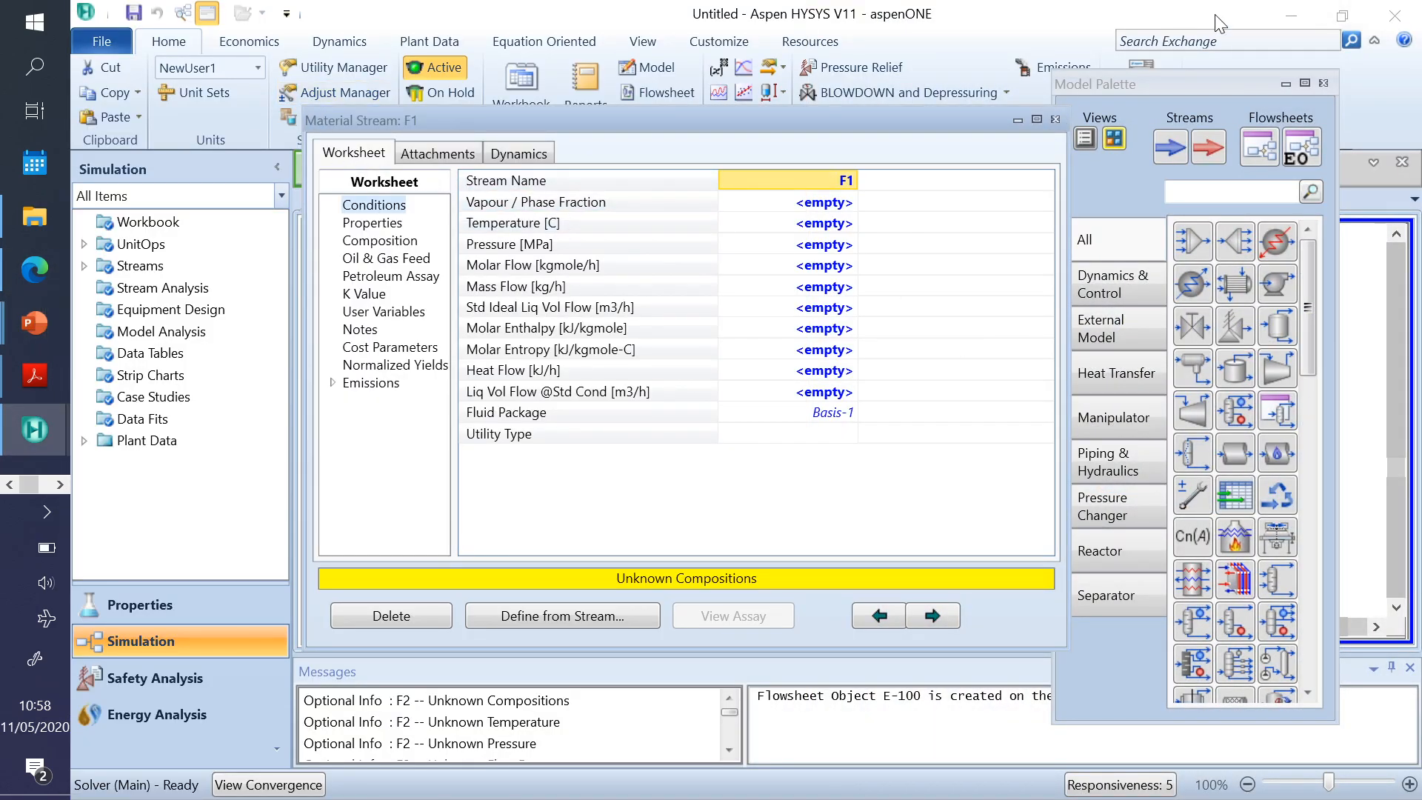
left_click(1351, 23)
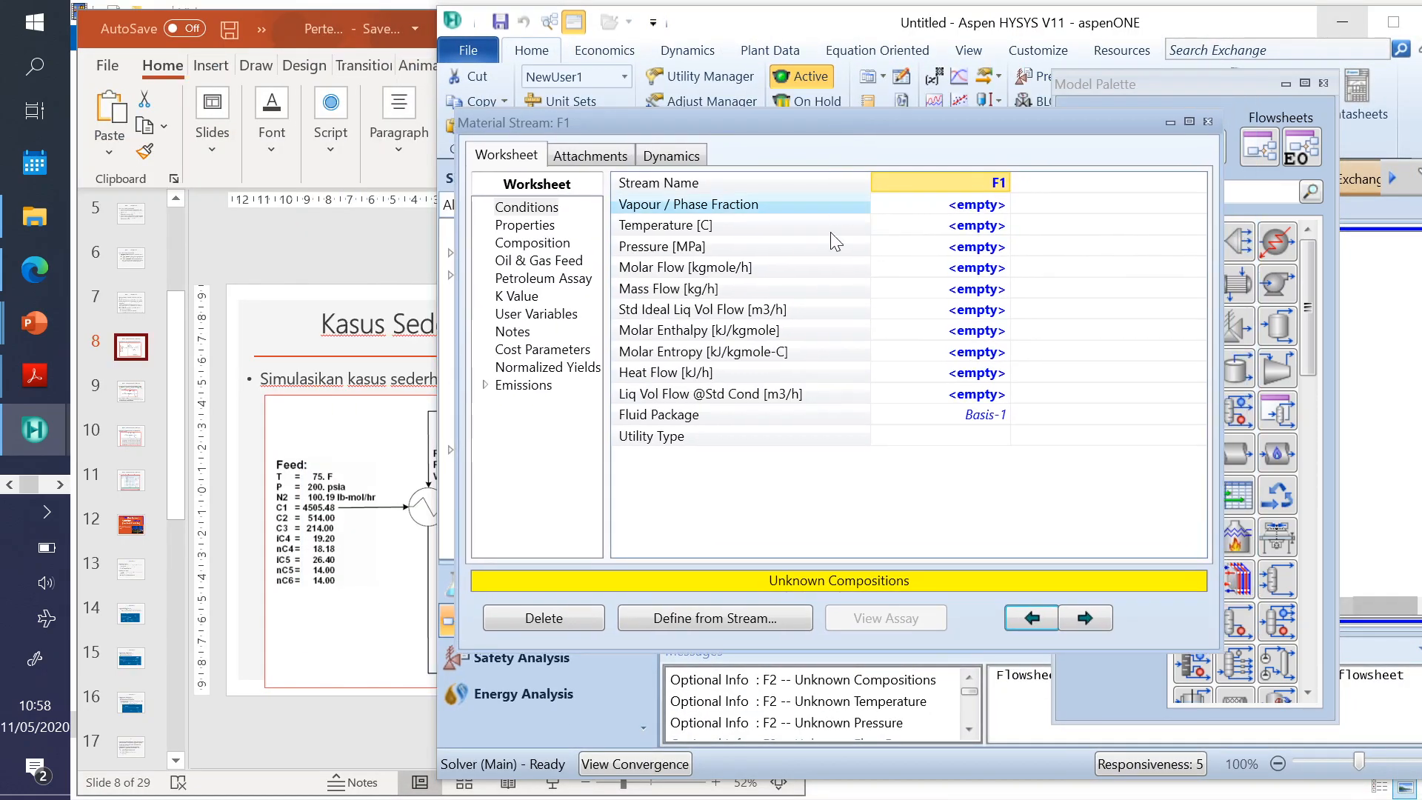
- Open the unit set preferences and set the Temperature display unit of NewUser1 to F
left_click(579, 96)
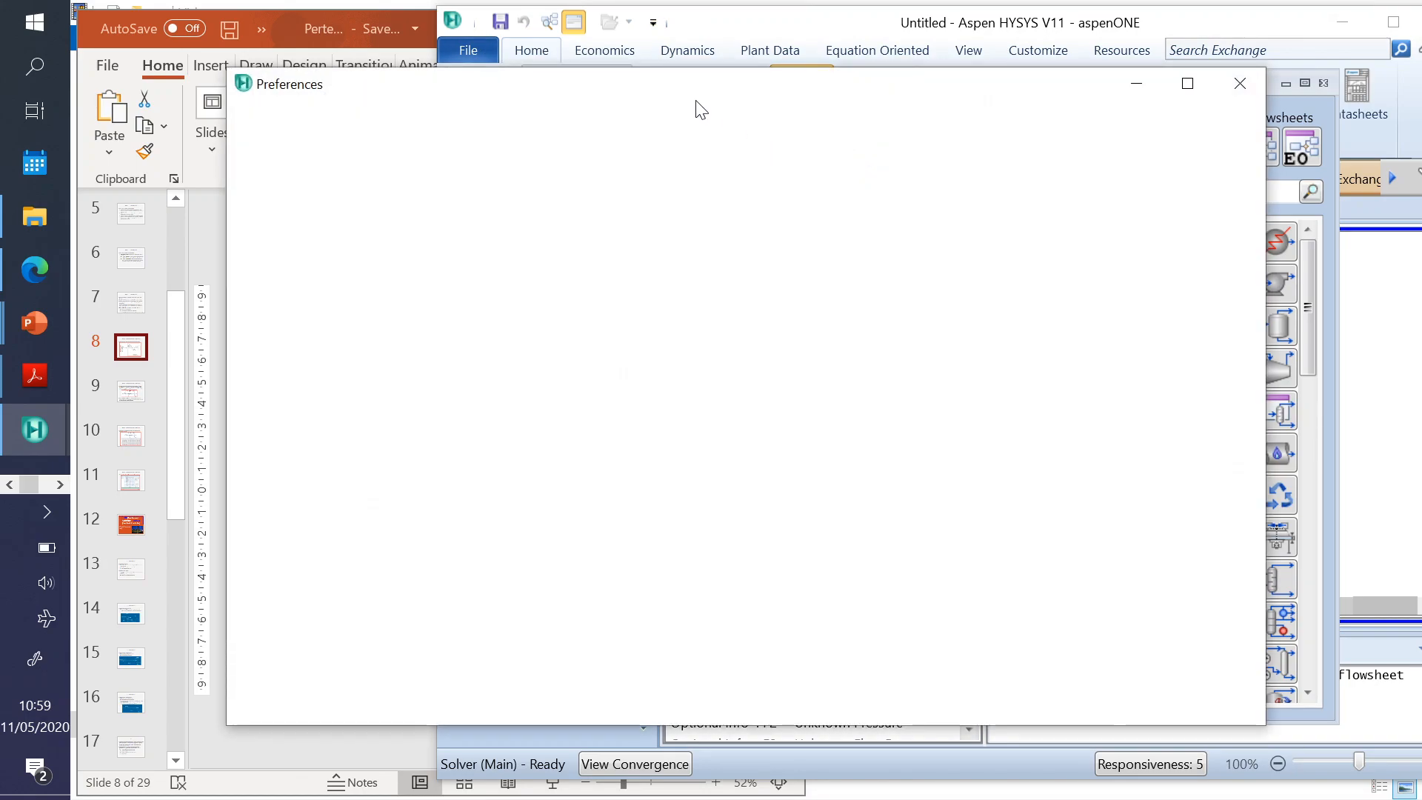
left_click_drag(690, 85, 835, 47)
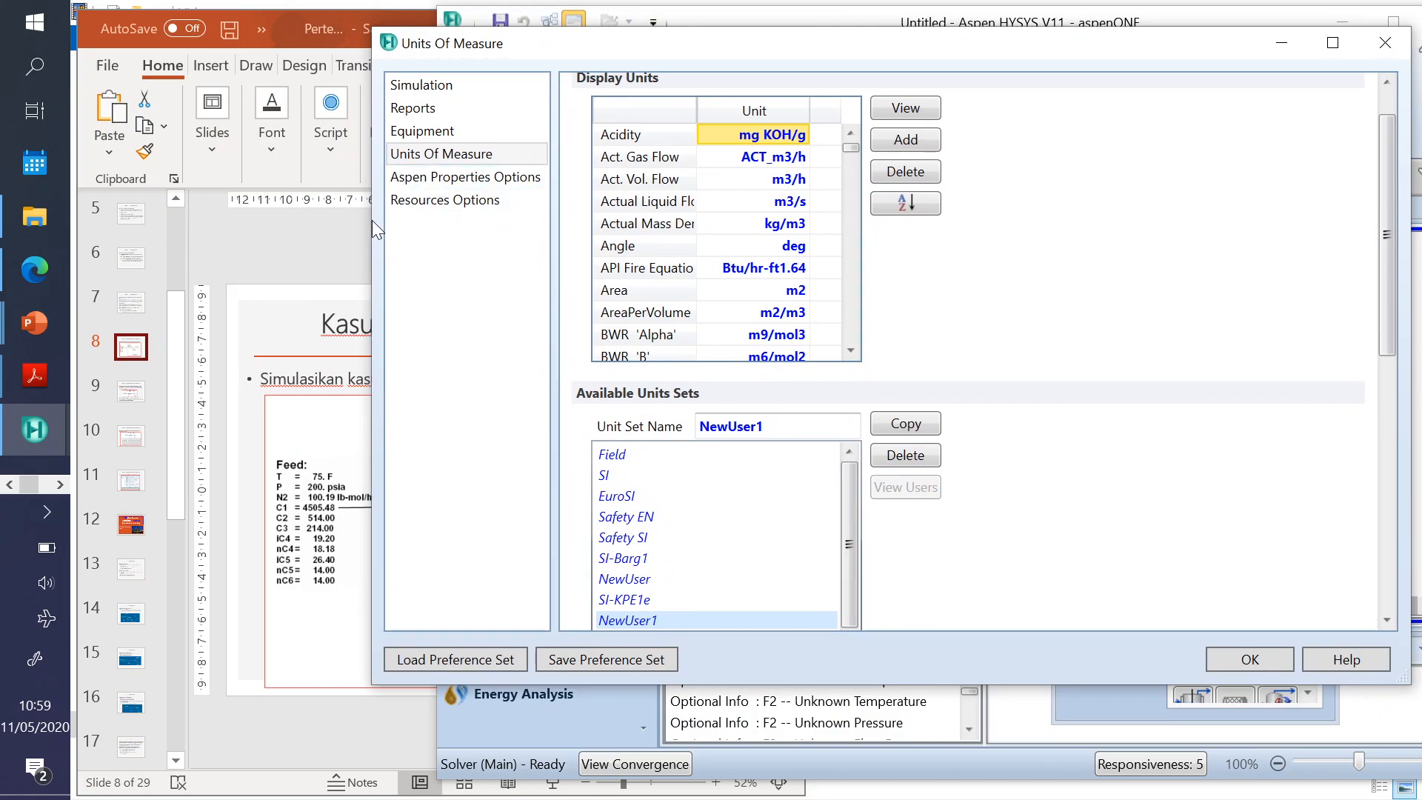
left_click_drag(372, 220, 488, 230)
scroll(962, 290, "down", 13)
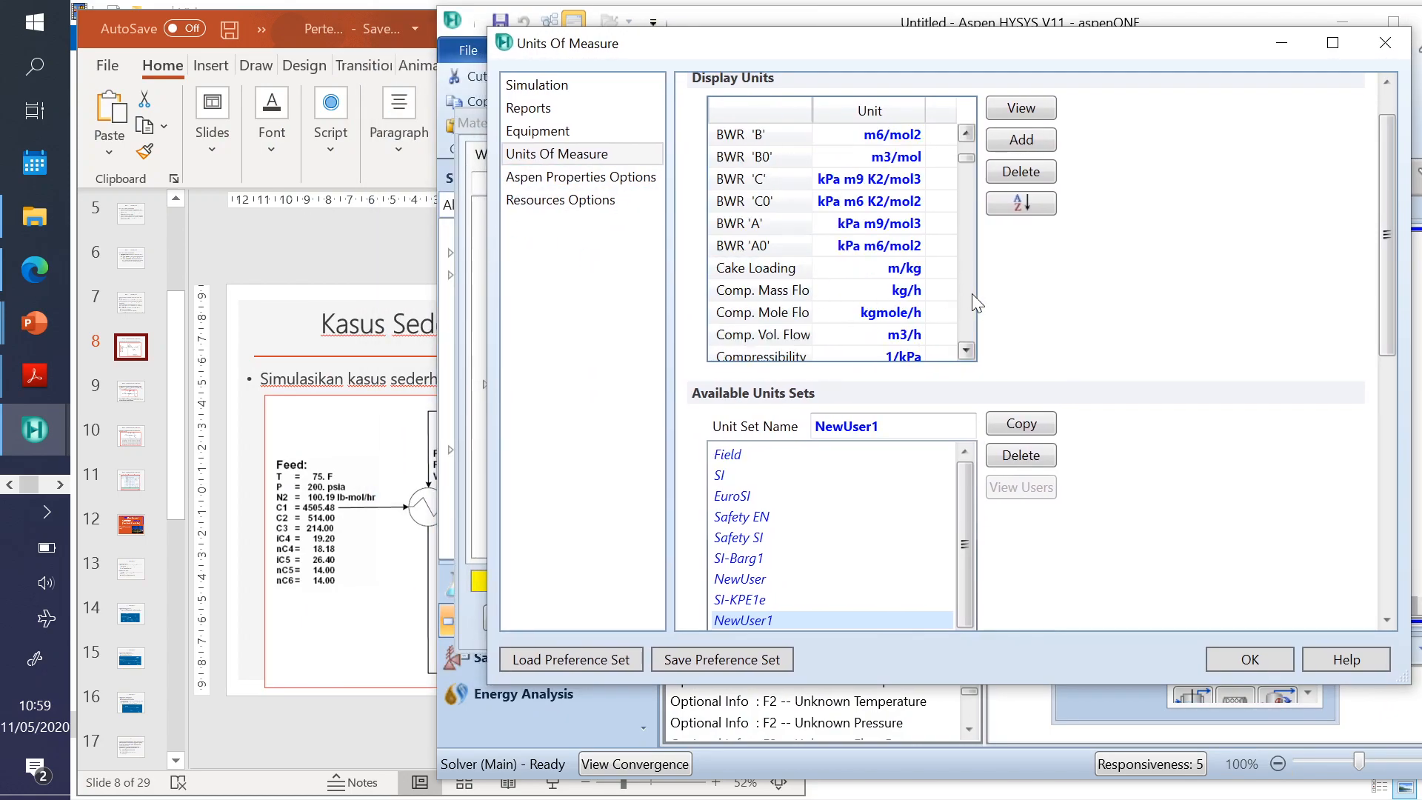
scroll(970, 299, "down", 15)
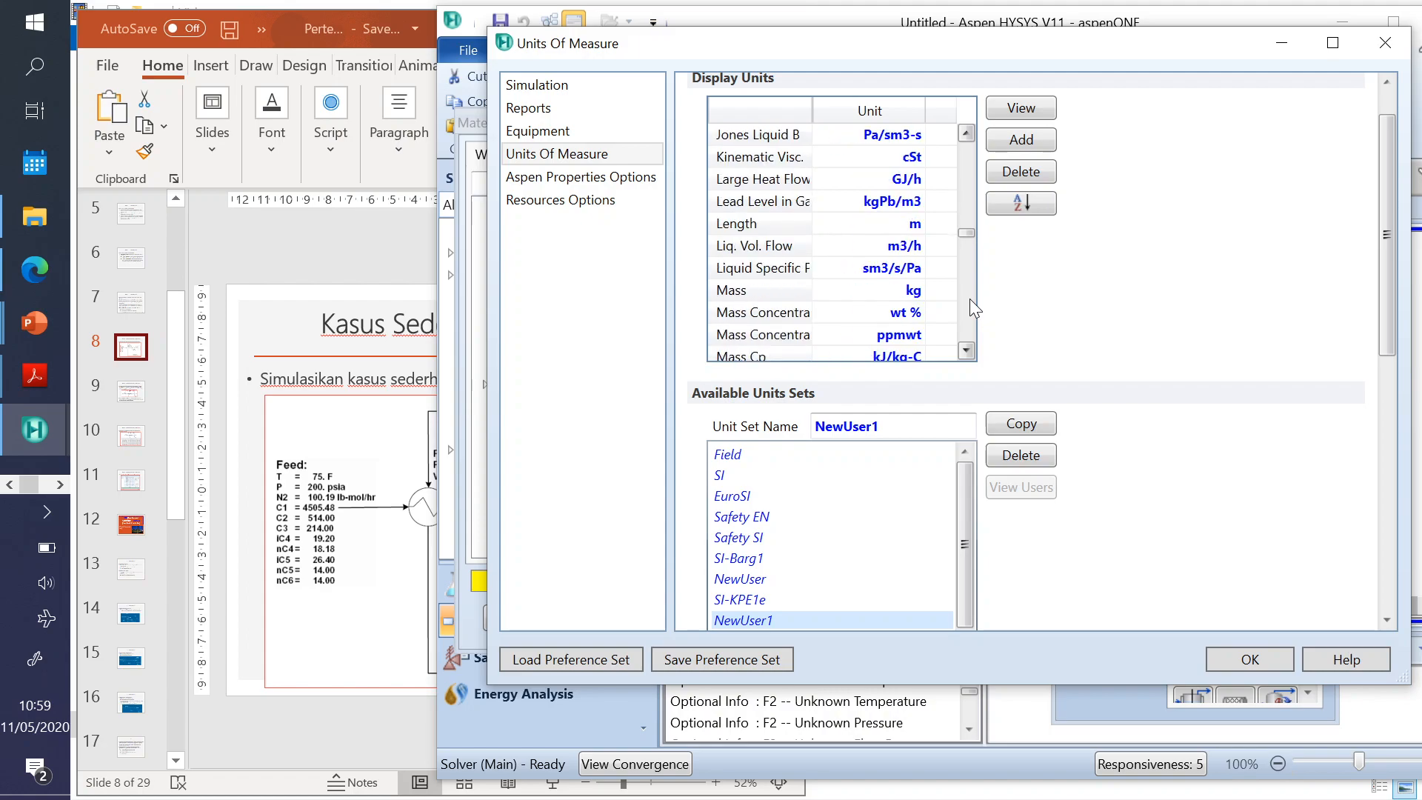
scroll(970, 300, "down", 3)
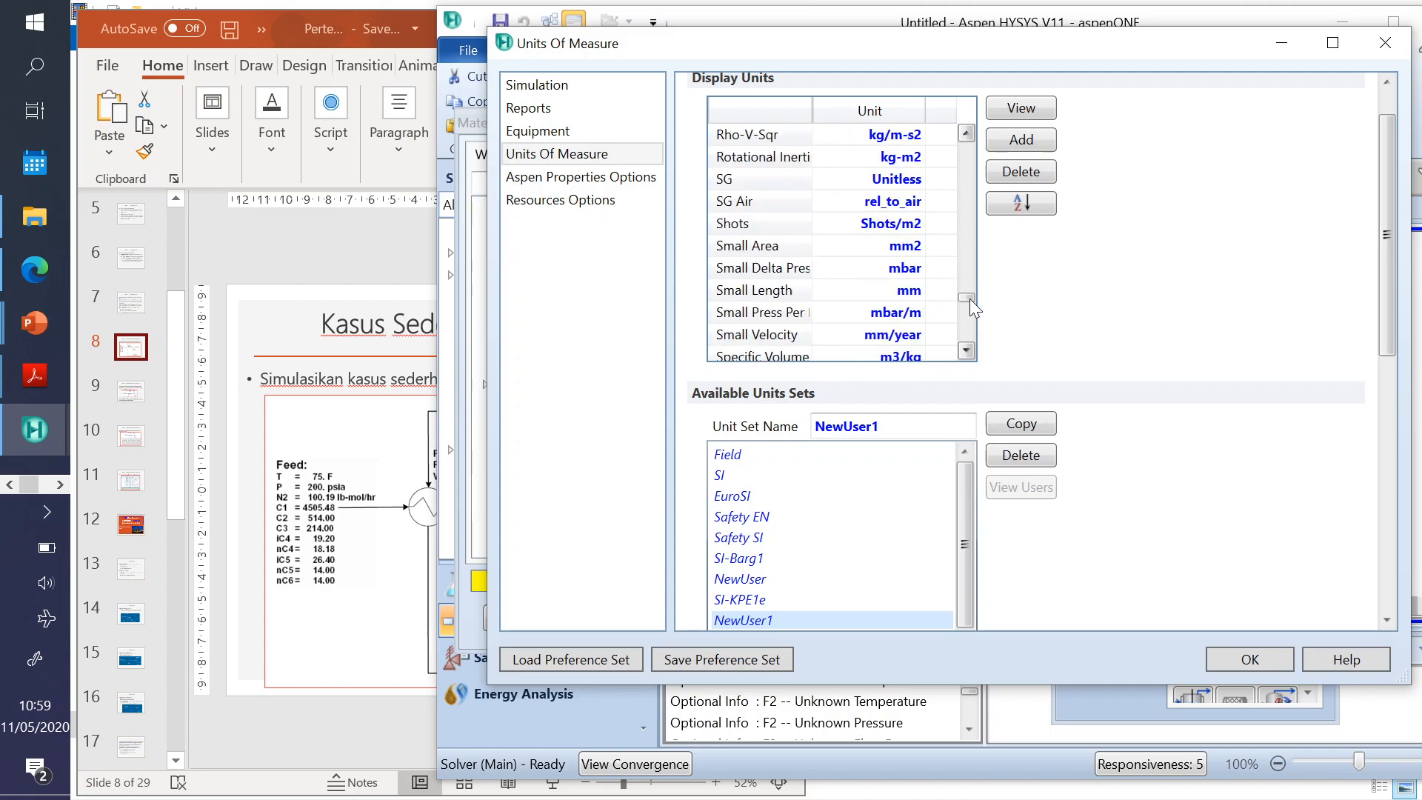
scroll(966, 314, "down", 6)
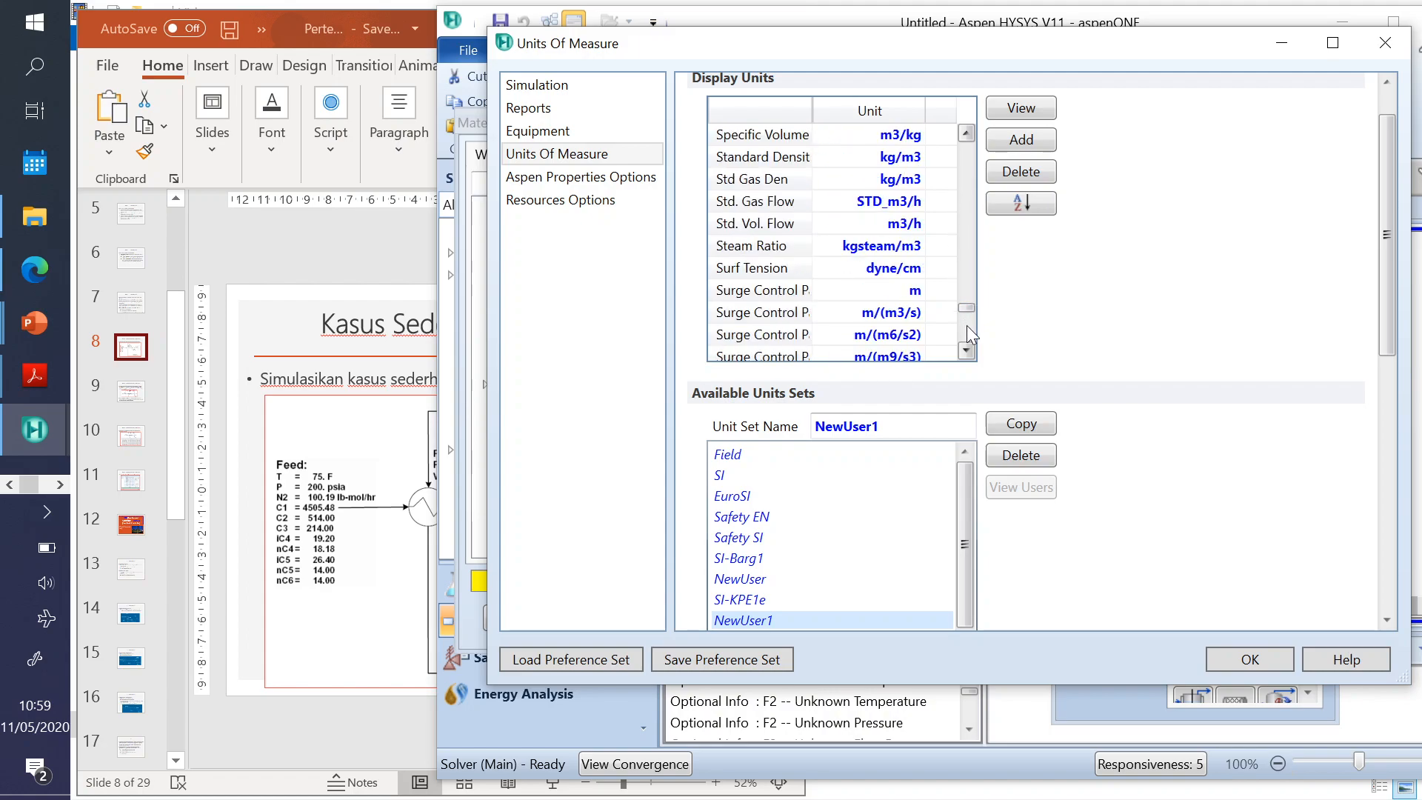
left_click(913, 185)
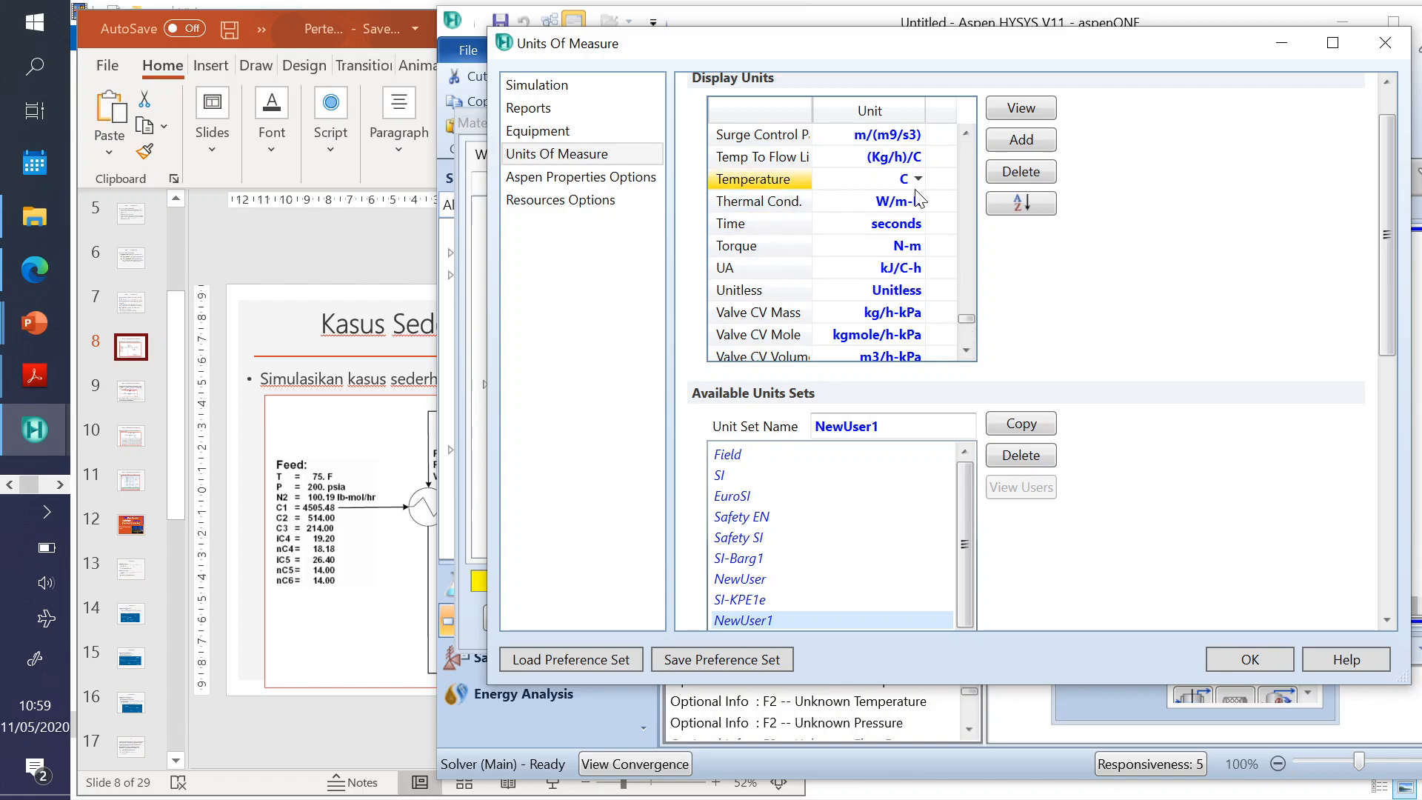
left_click(923, 185)
left_click(846, 255)
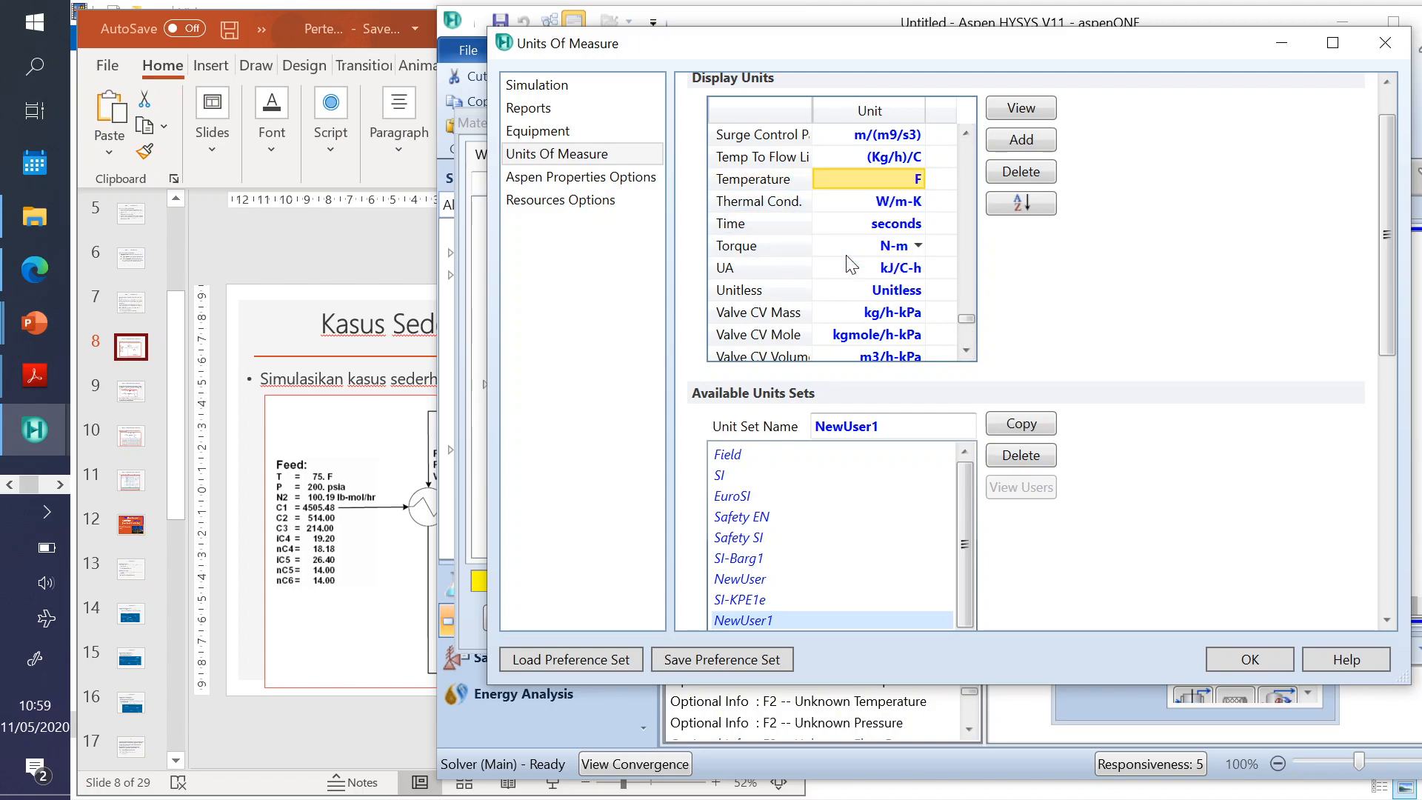
- Set the Pressure display unit of the NewUser1 unit set to psia
left_click(965, 253)
left_click(964, 254)
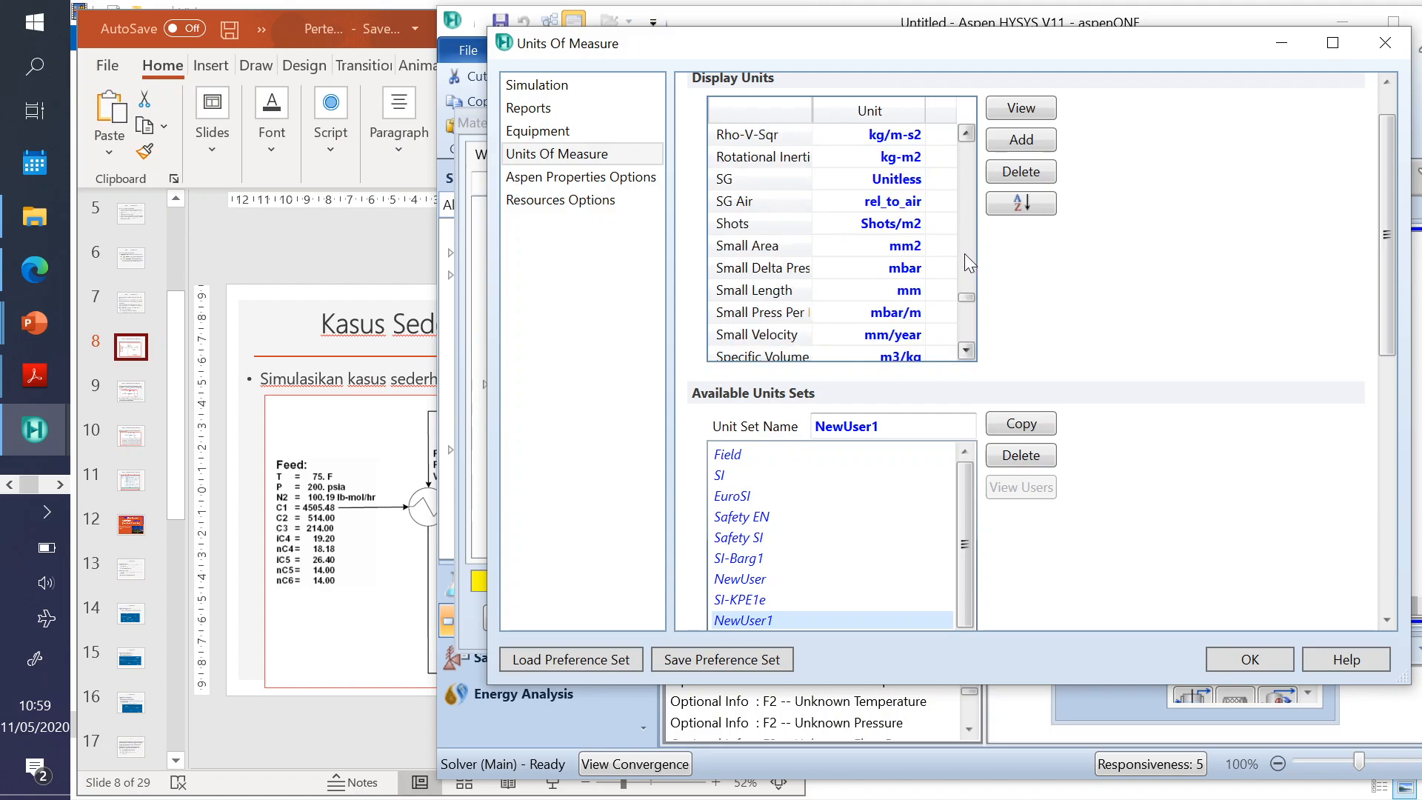
left_click(964, 253)
left_click(965, 233)
left_click(966, 233)
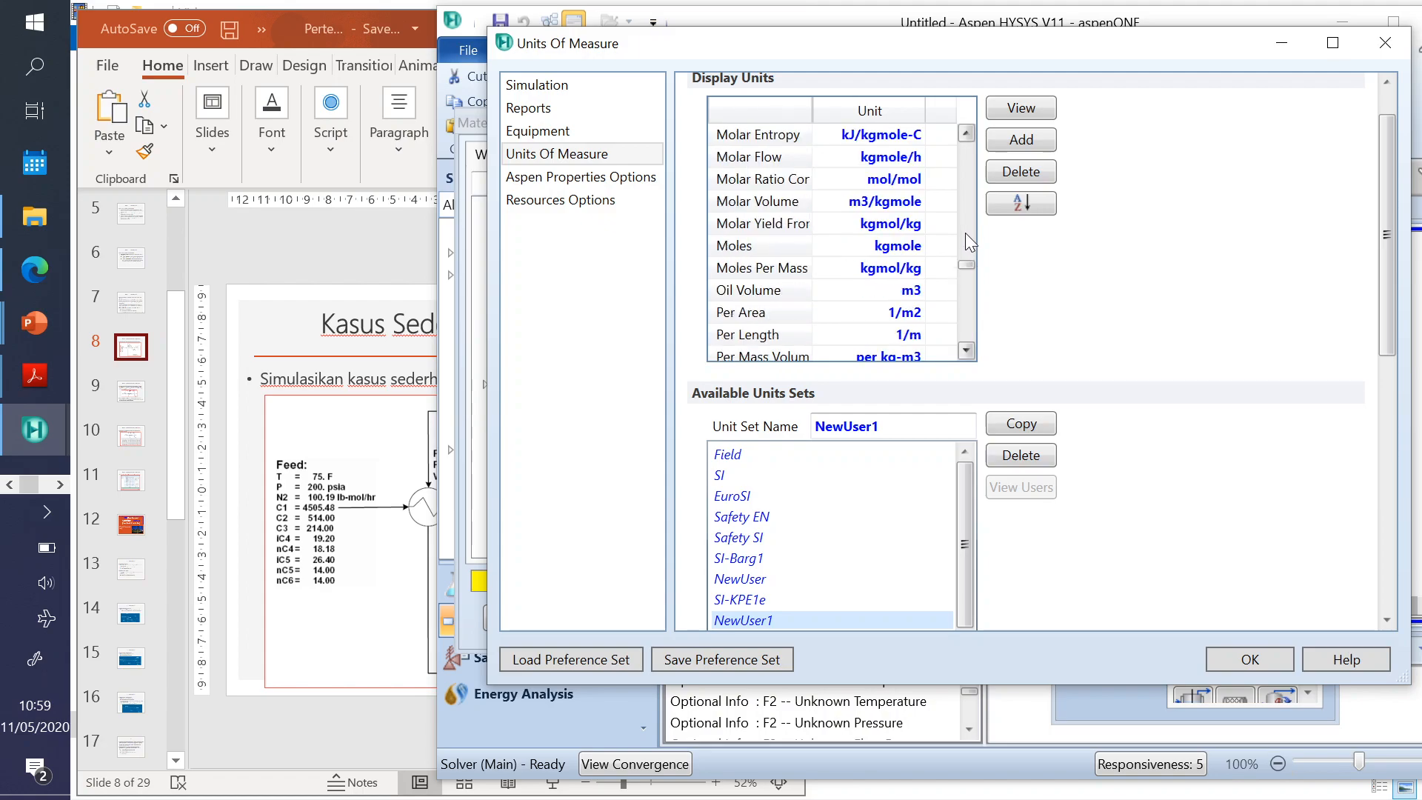
left_click(969, 317)
left_click(905, 316)
left_click(905, 316)
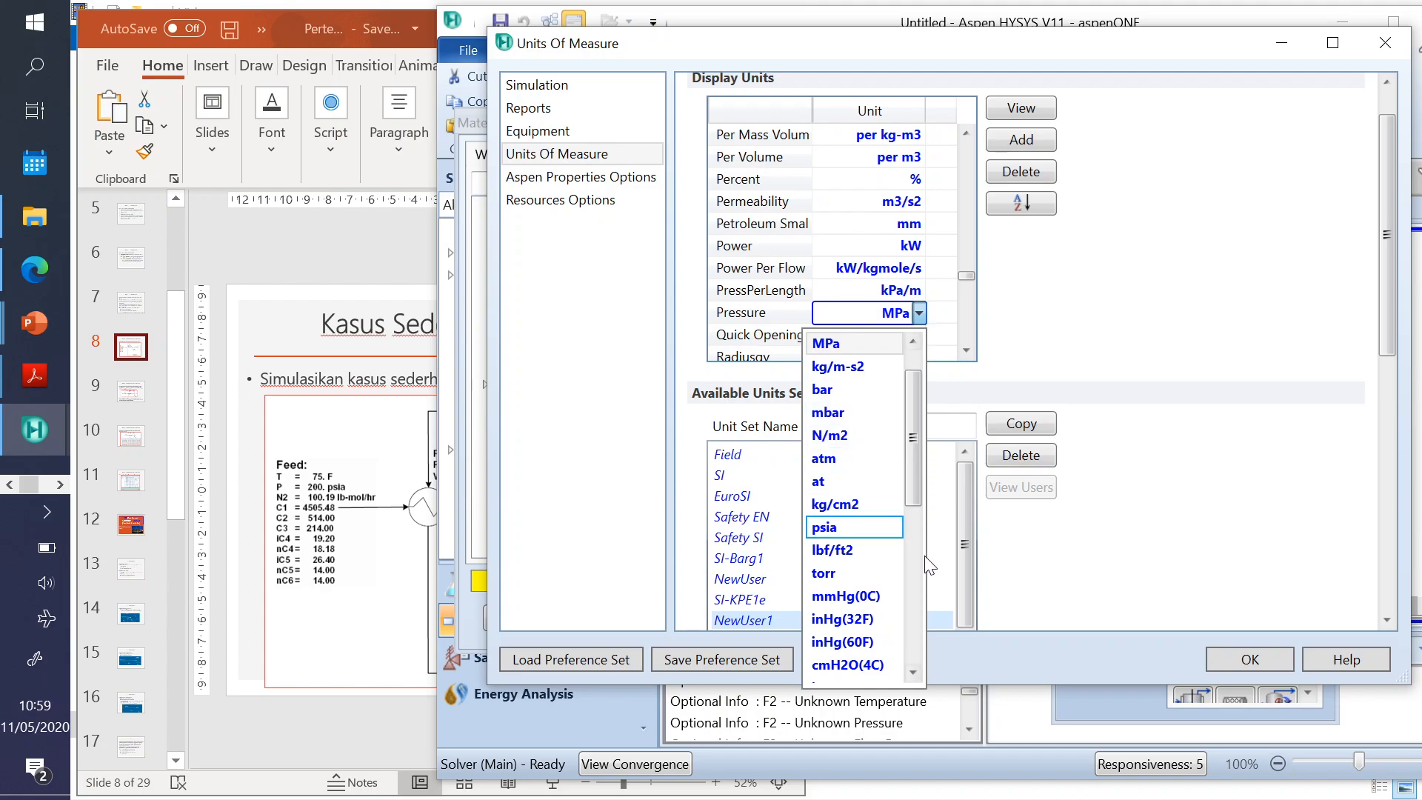
left_click(841, 529)
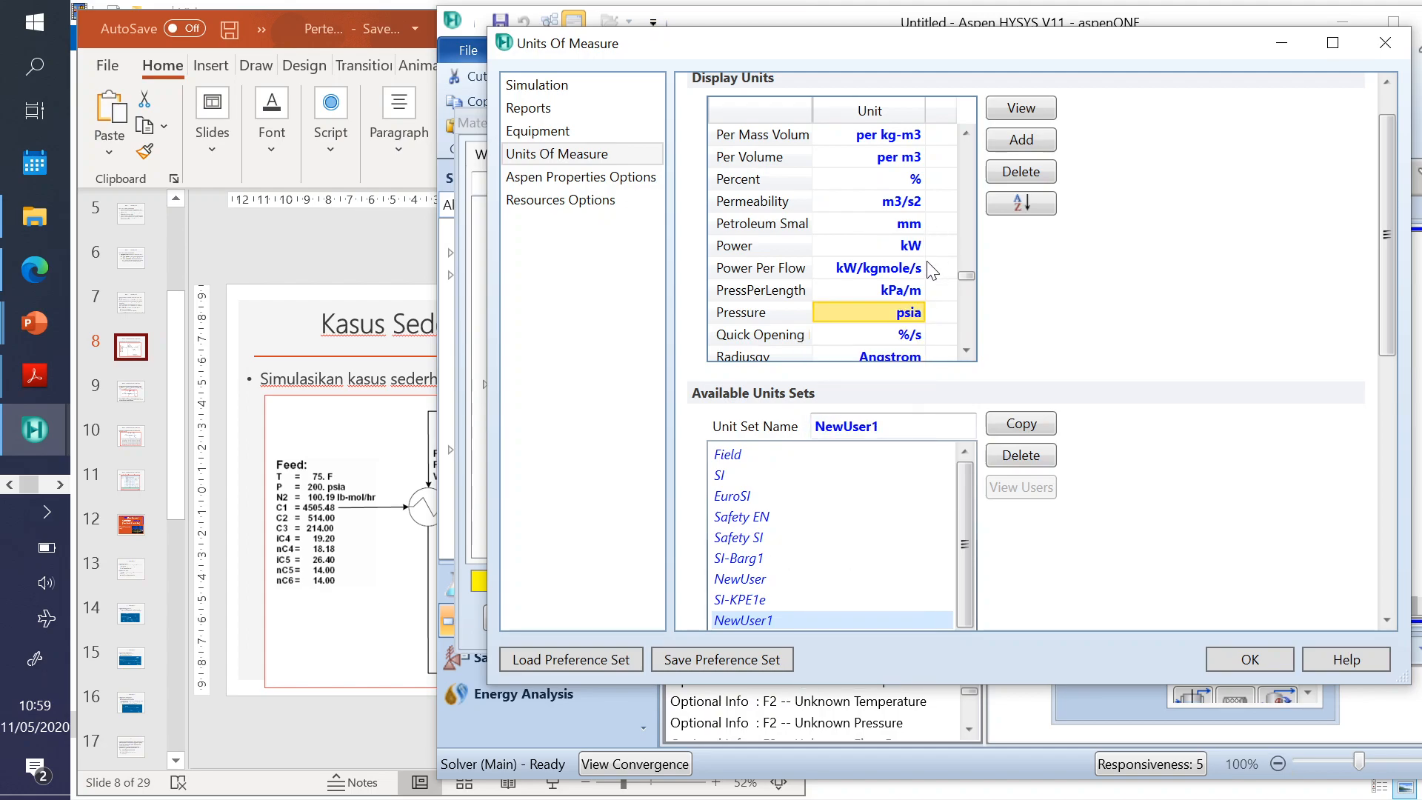
- Set the Molar Flow display unit of NewUser1 to lbmole/hr and close the unit preferences
left_click(962, 185)
left_click(962, 185)
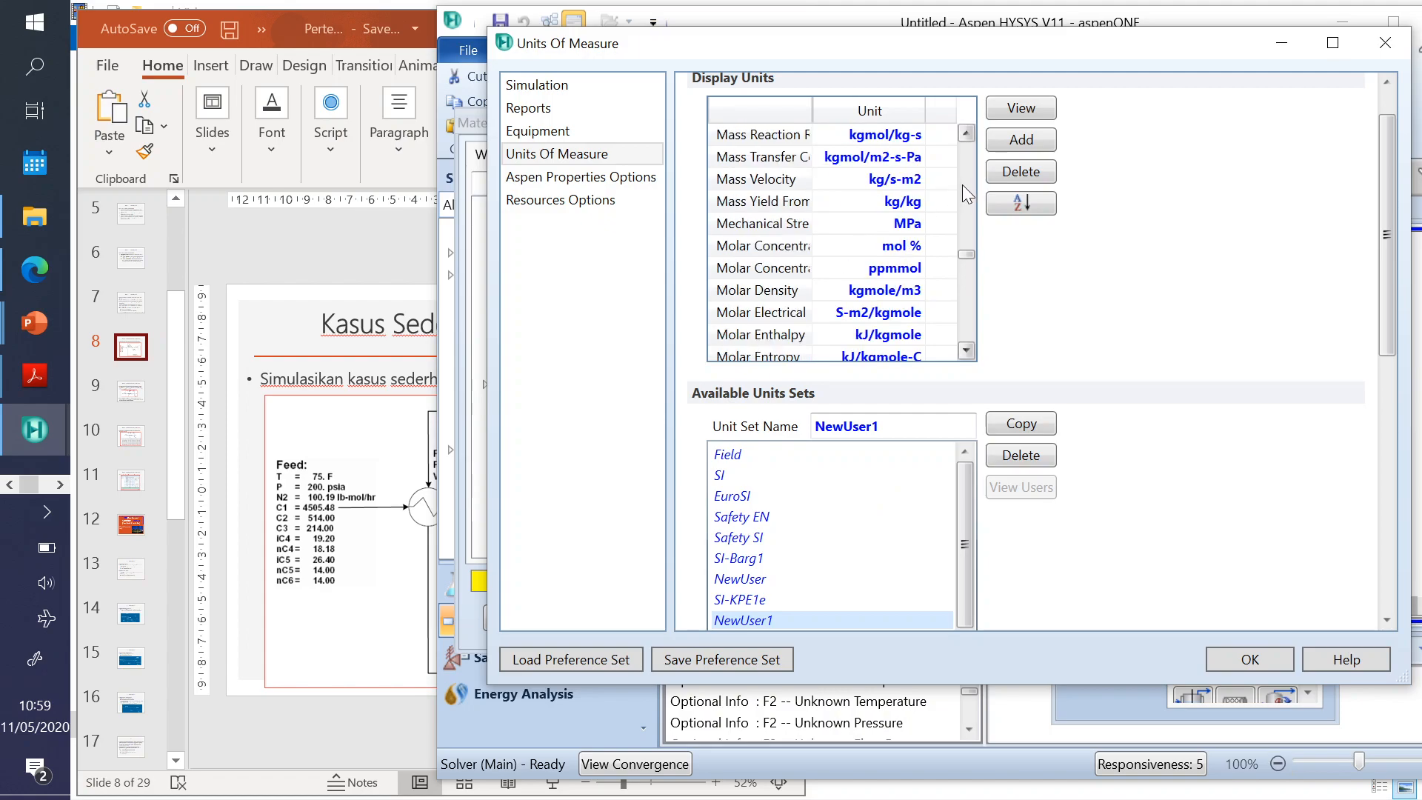
left_click(969, 326)
left_click(918, 158)
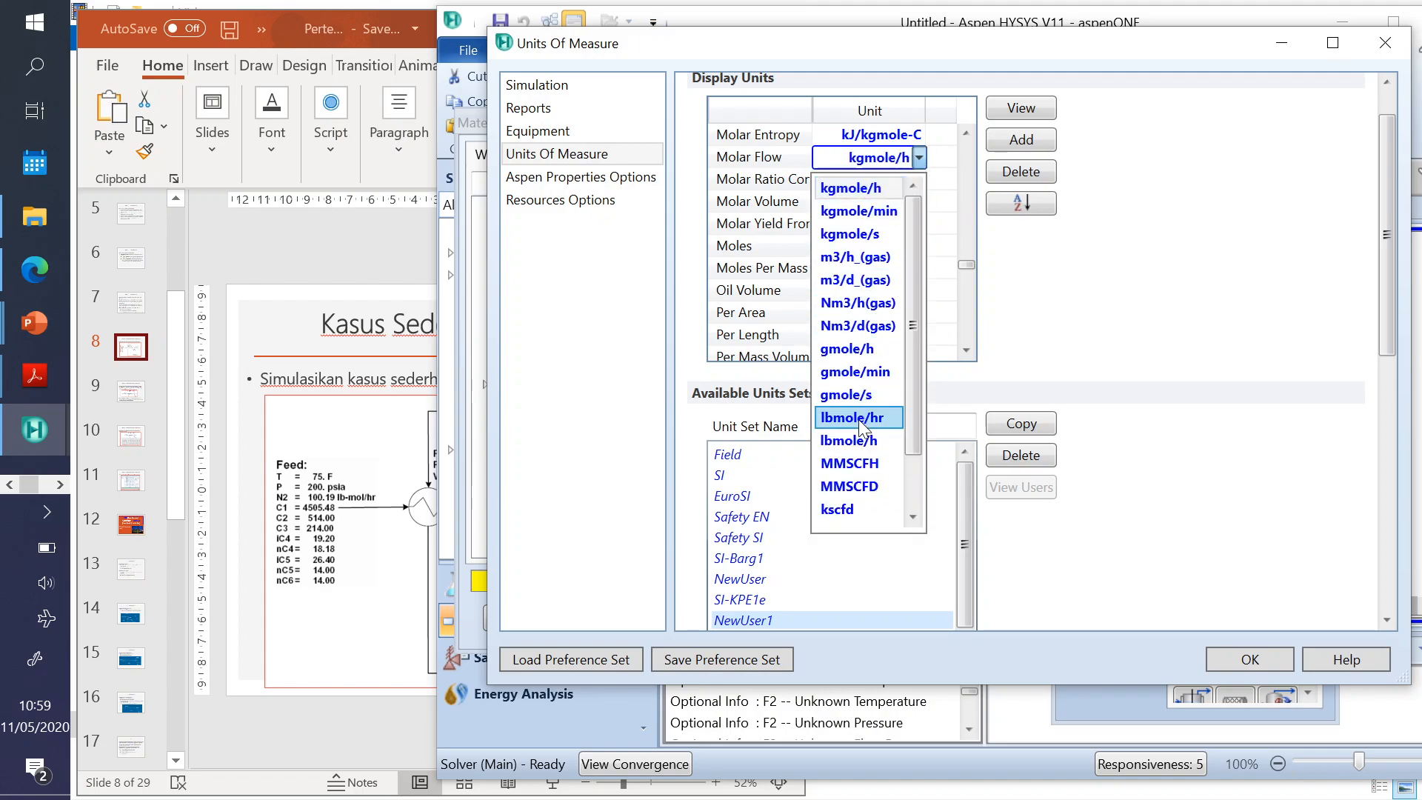
left_click(863, 419)
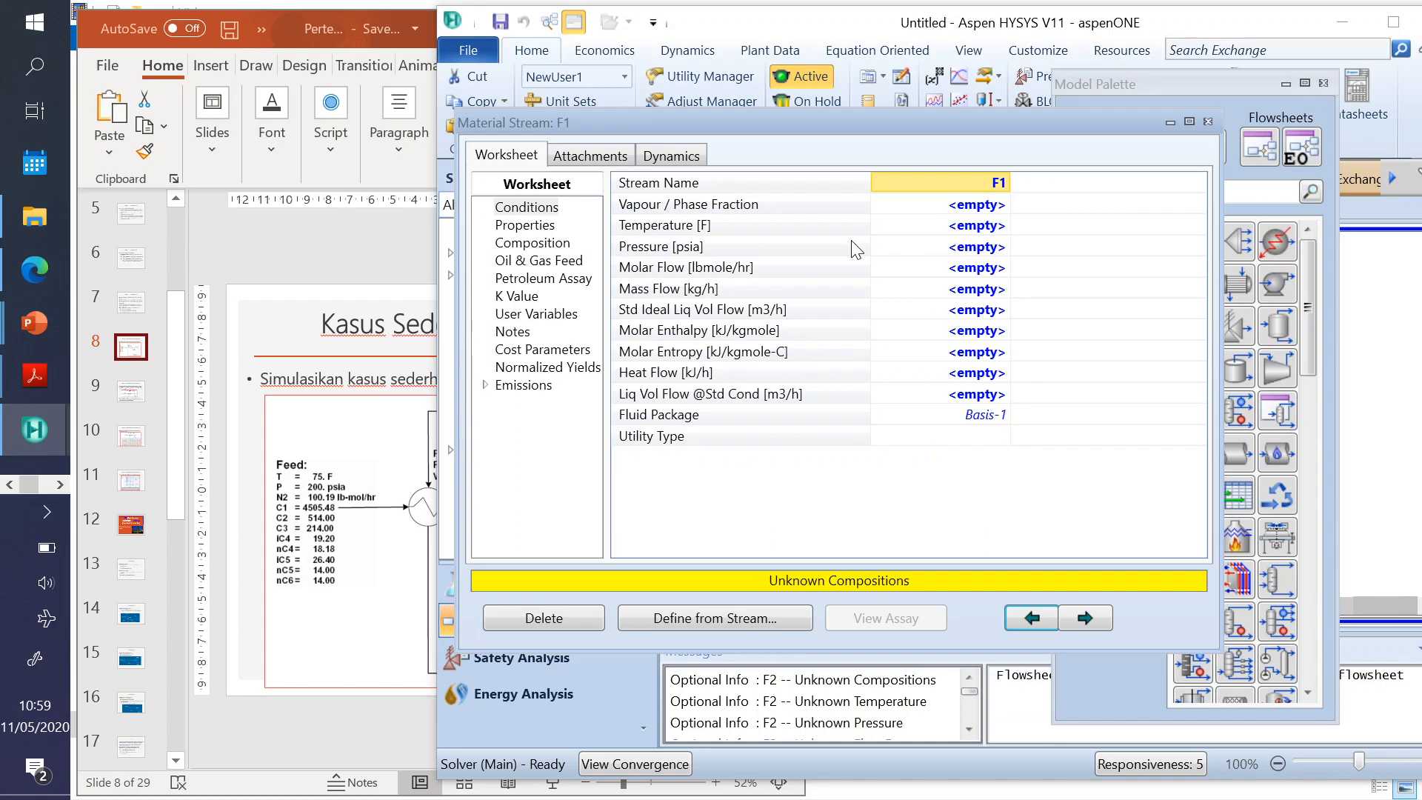
- Change the composition basis of stream F1 to Mole Flows
left_click(551, 245)
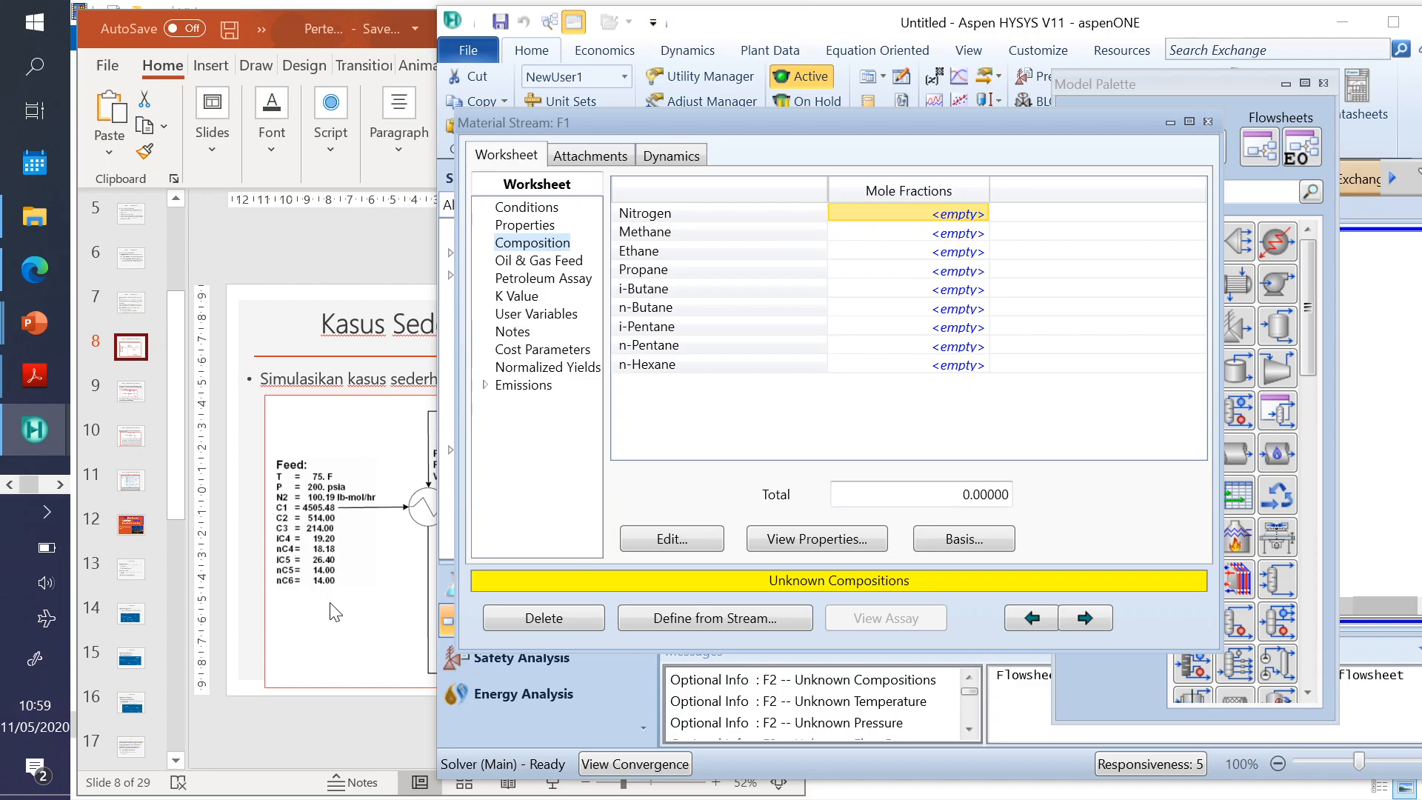
left_click(922, 538)
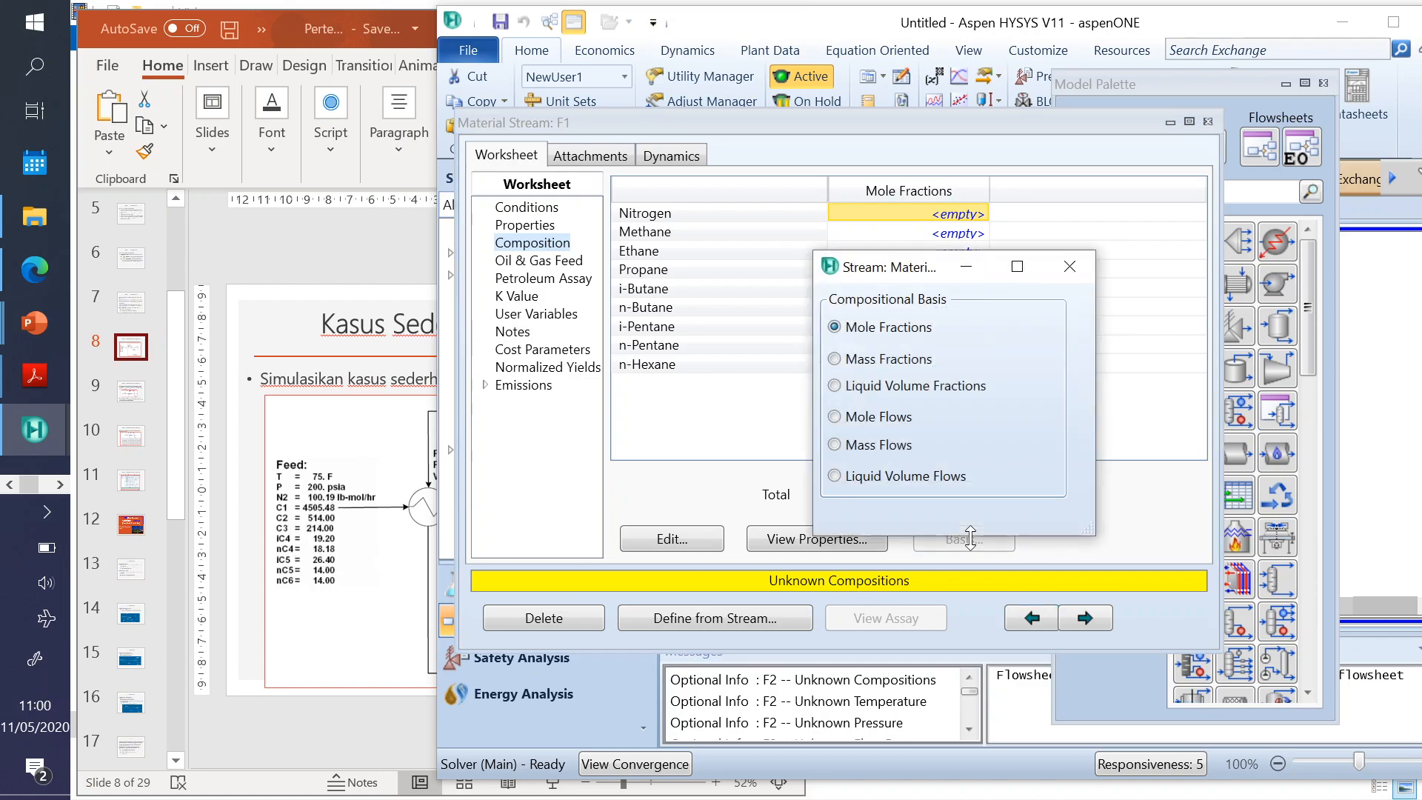
left_click(834, 417)
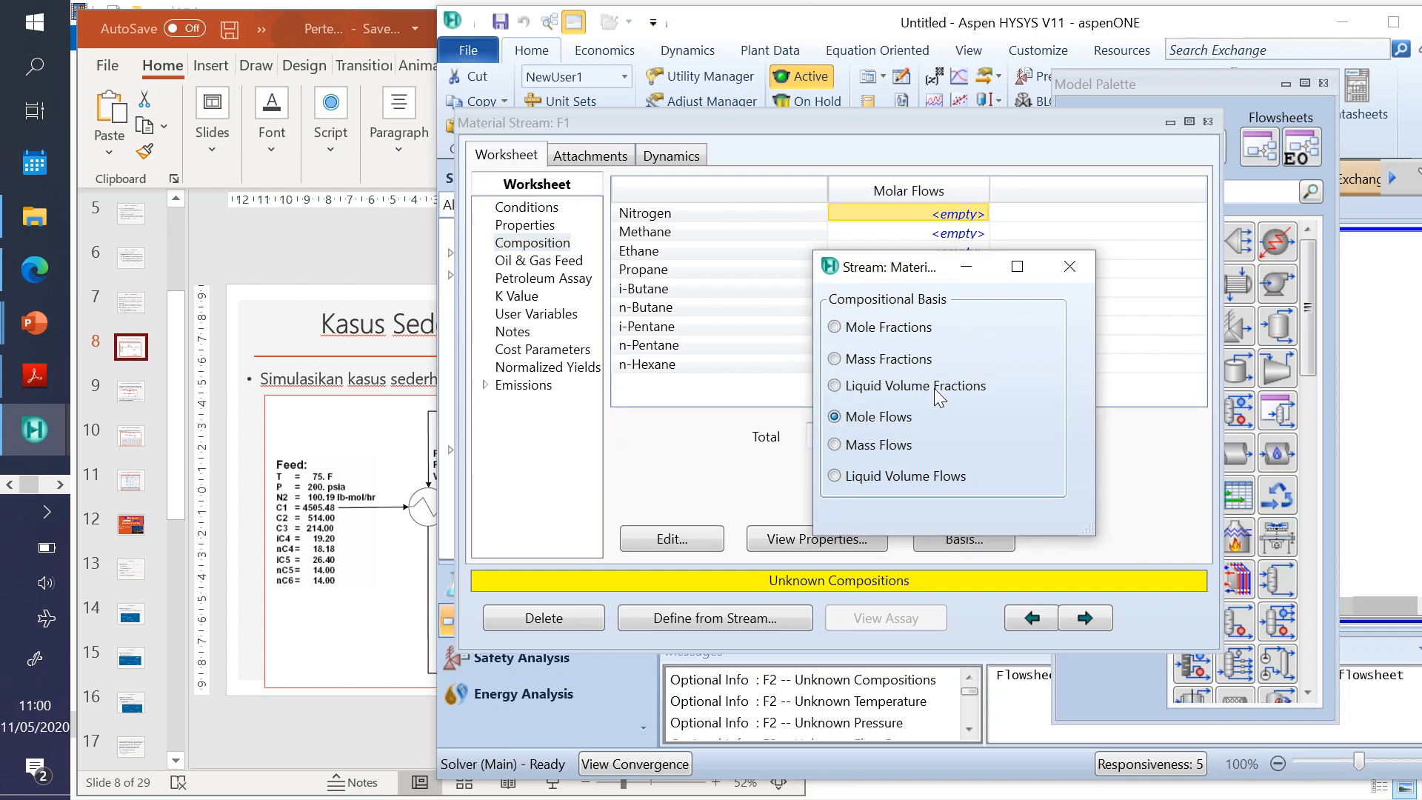
left_click(1074, 271)
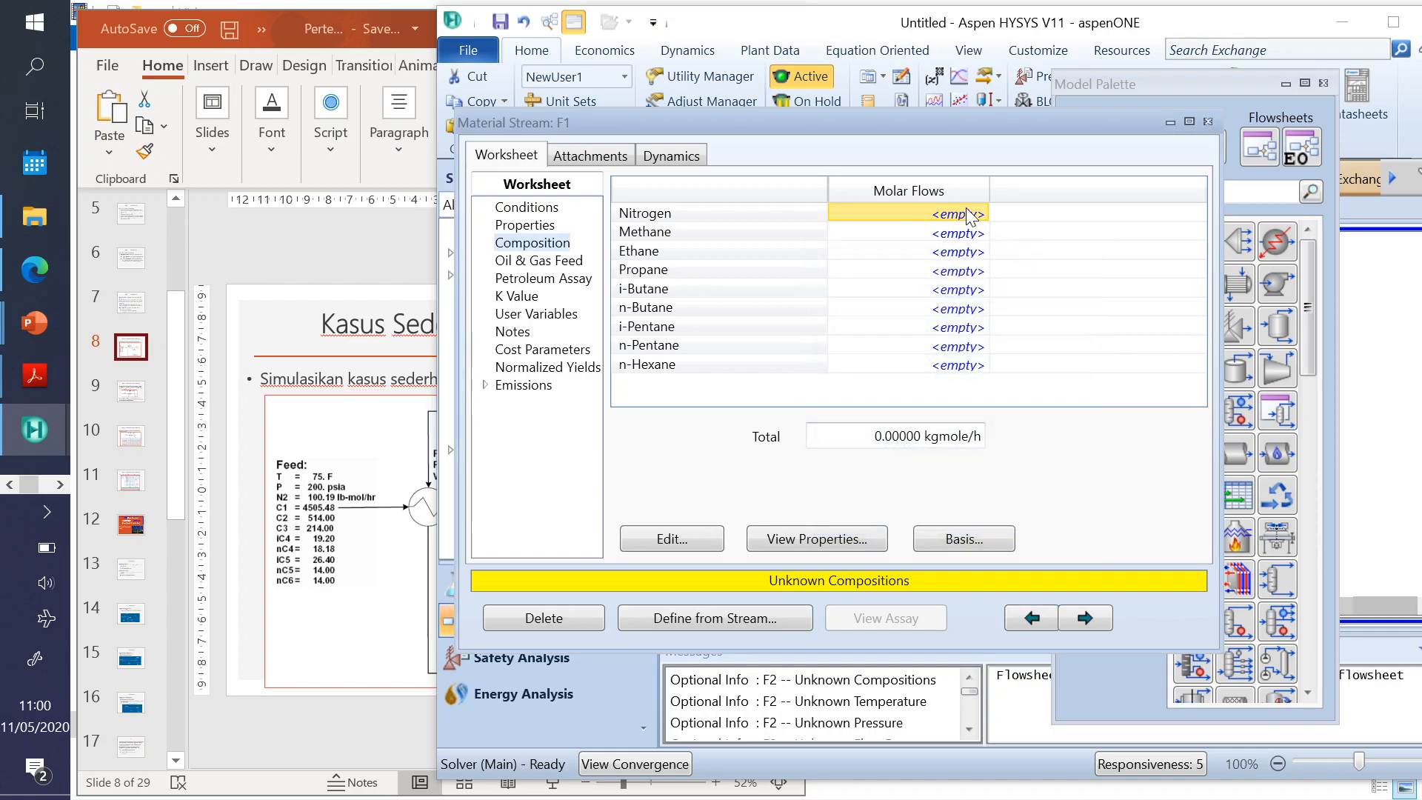
- Set the nitrogen molar flow of stream F1 to 100.19 lbmole/hr and accept the composition
type("1")
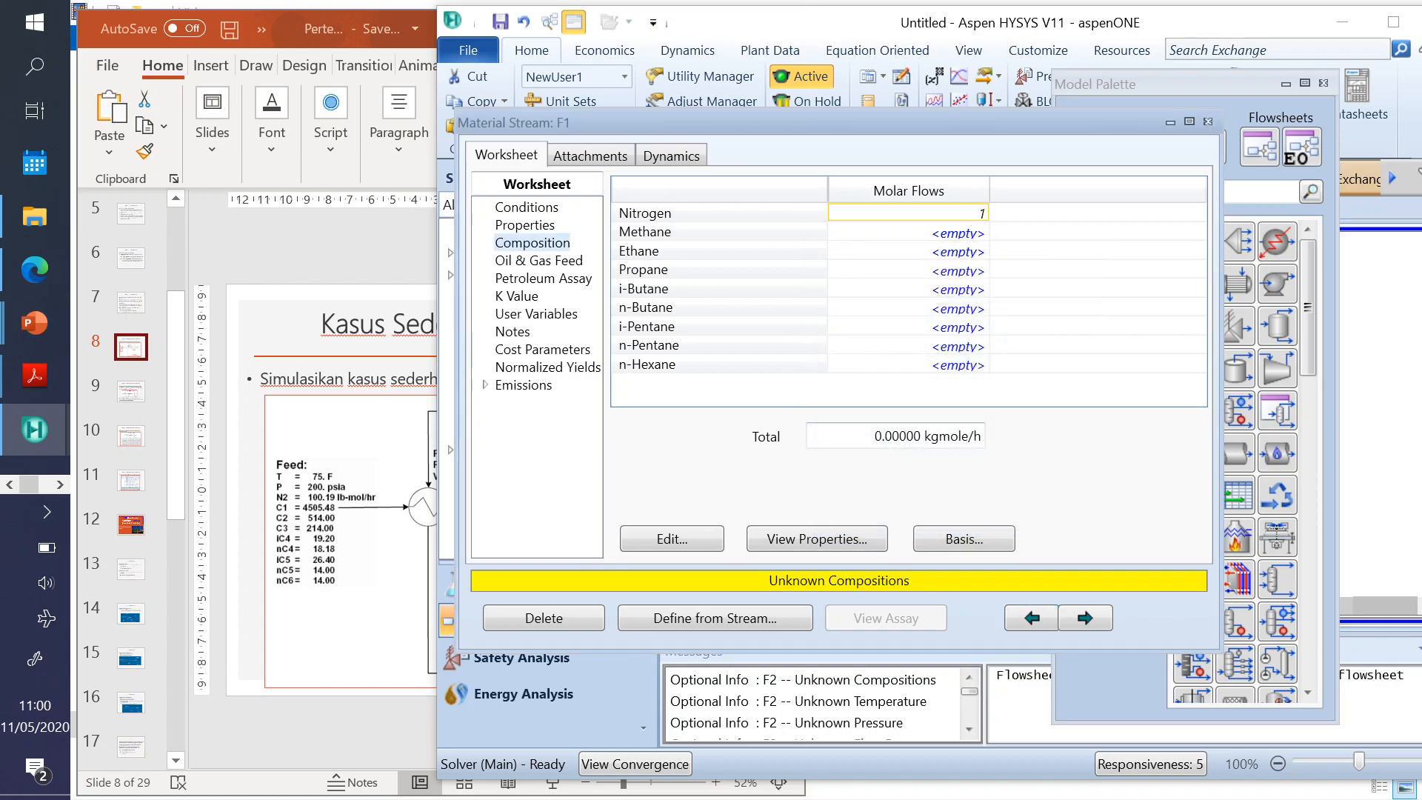
type("00.19")
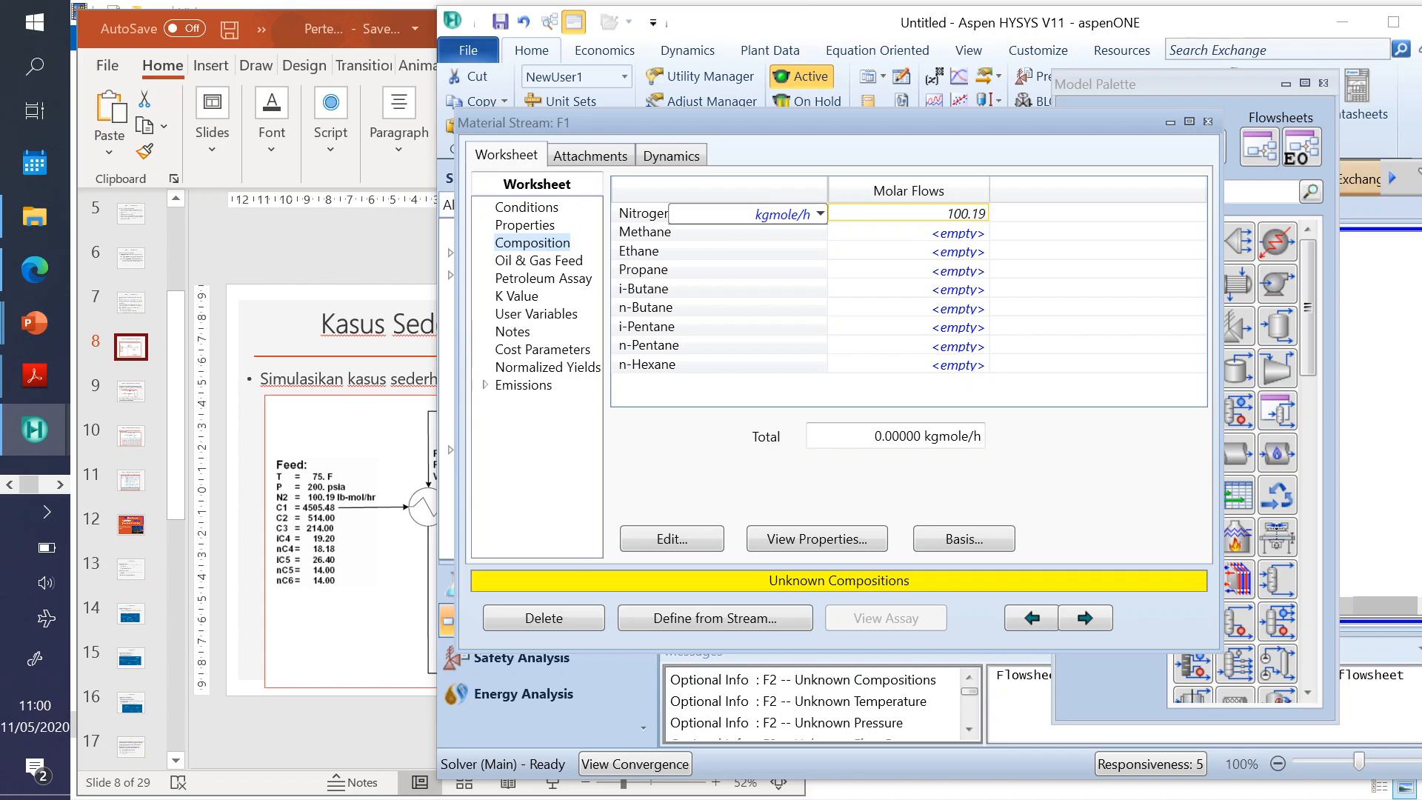
left_click(820, 215)
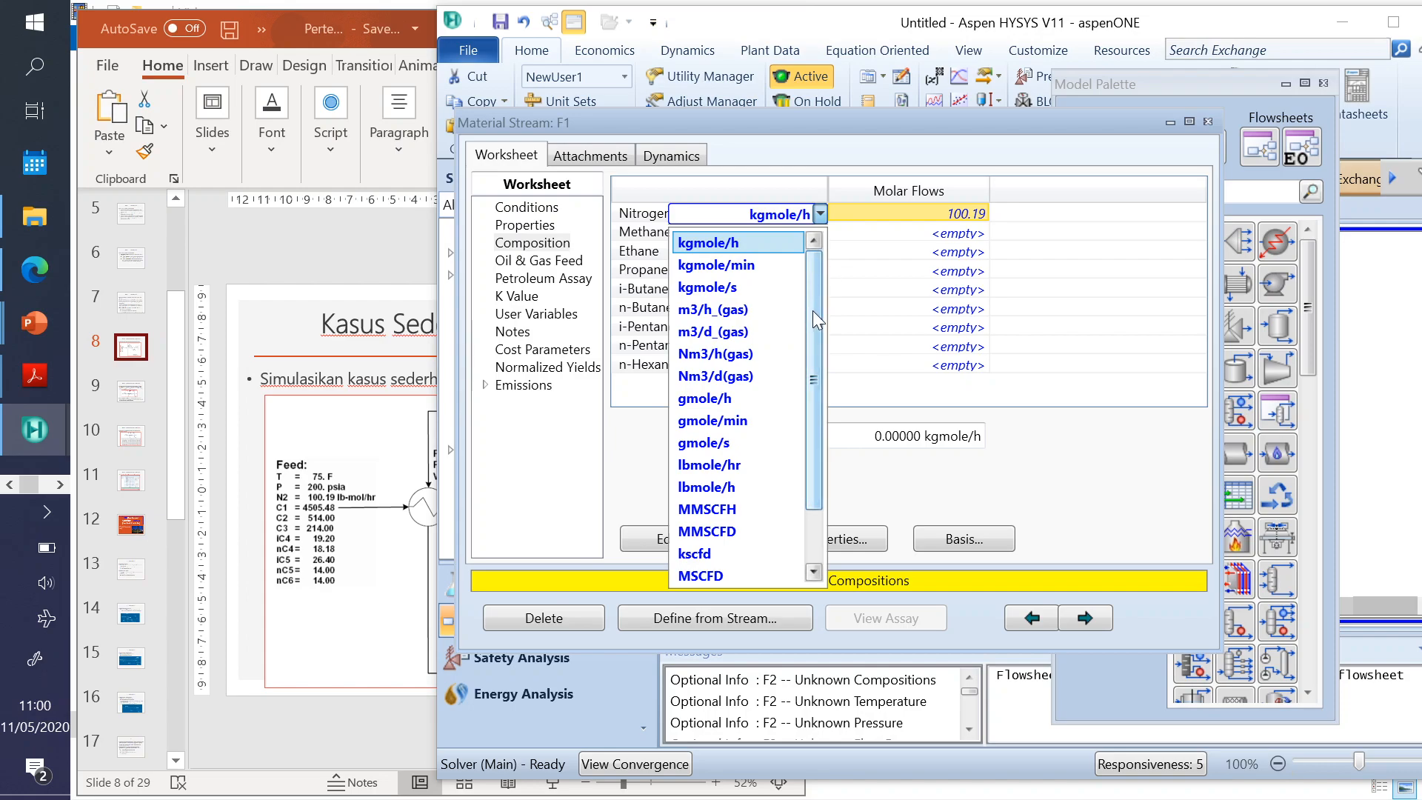
left_click_drag(812, 317, 810, 372)
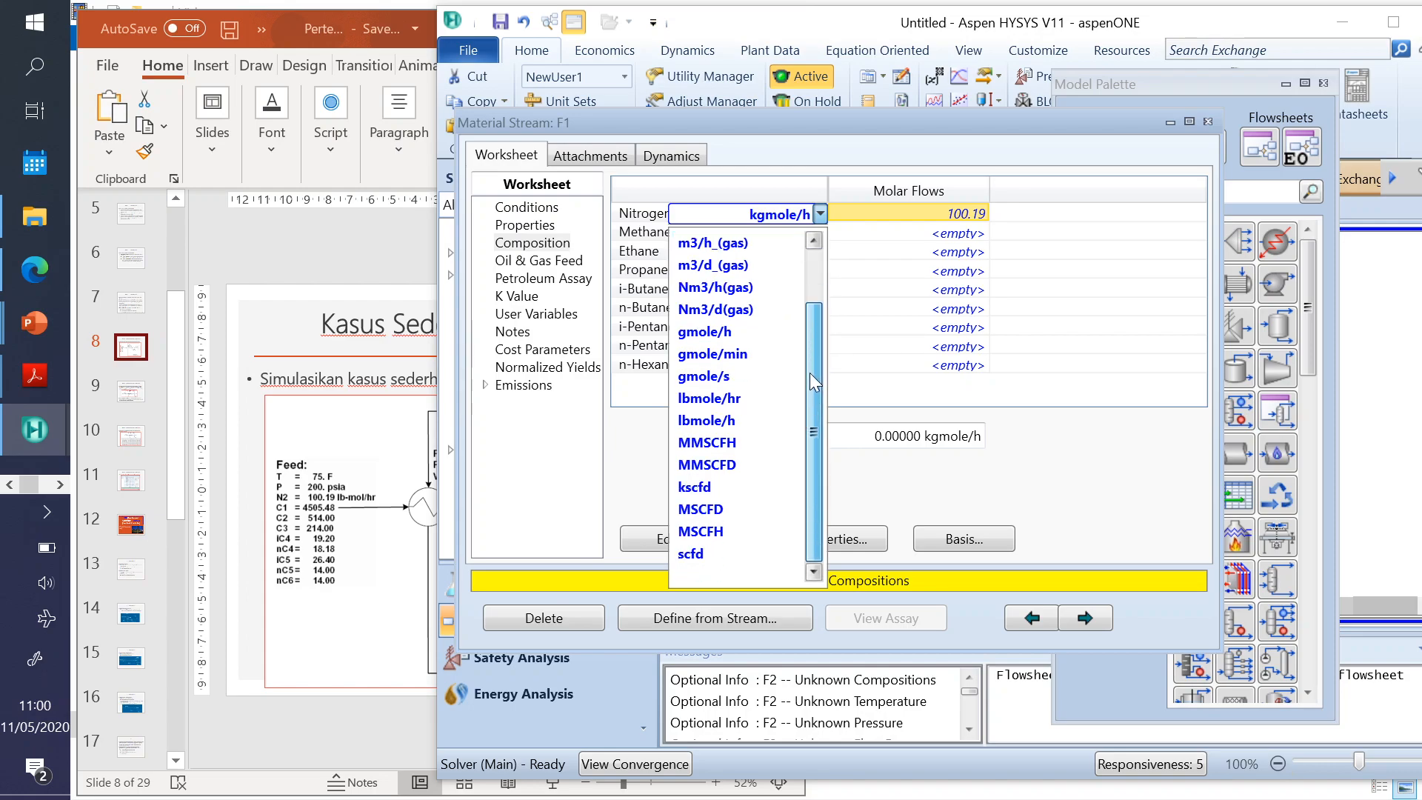
left_click(709, 397)
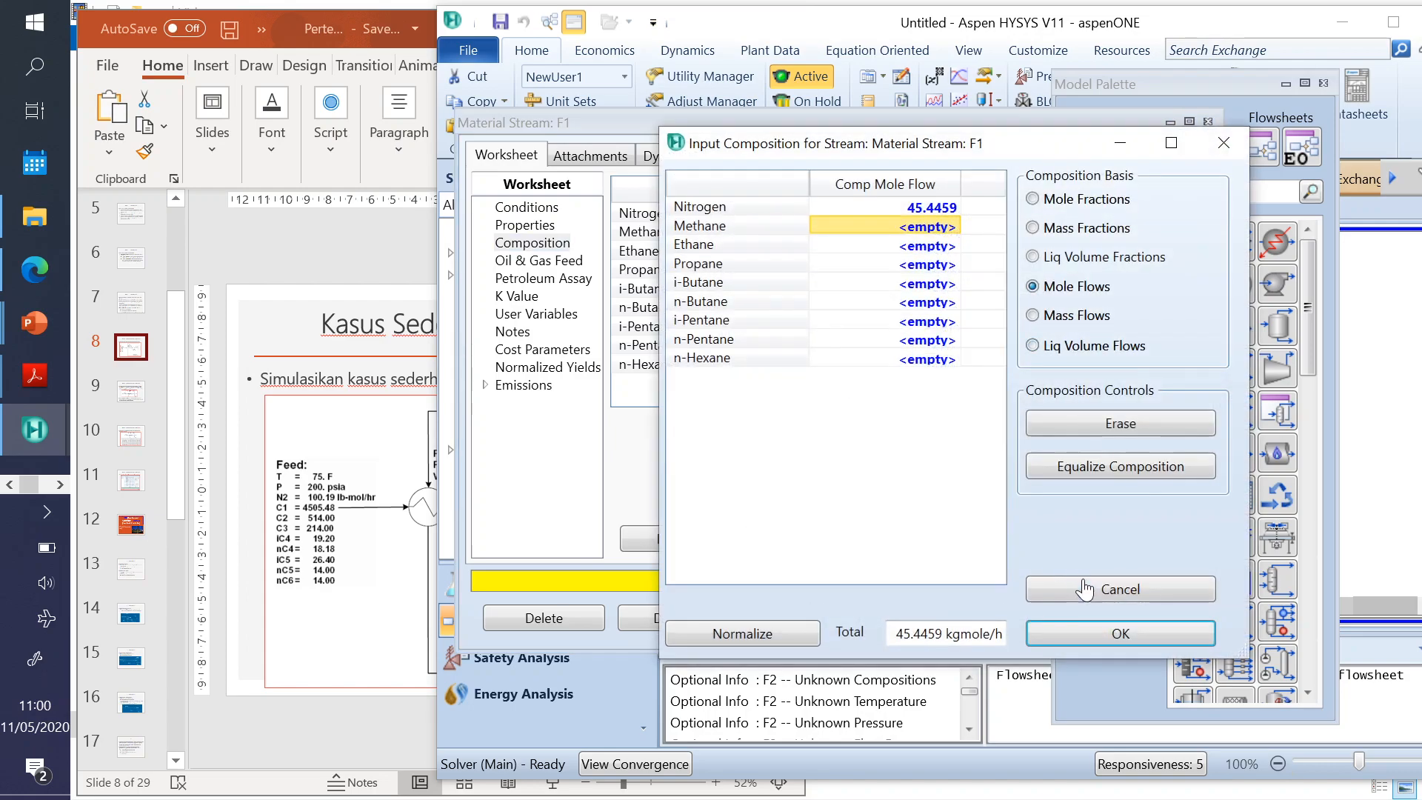
left_click(1104, 640)
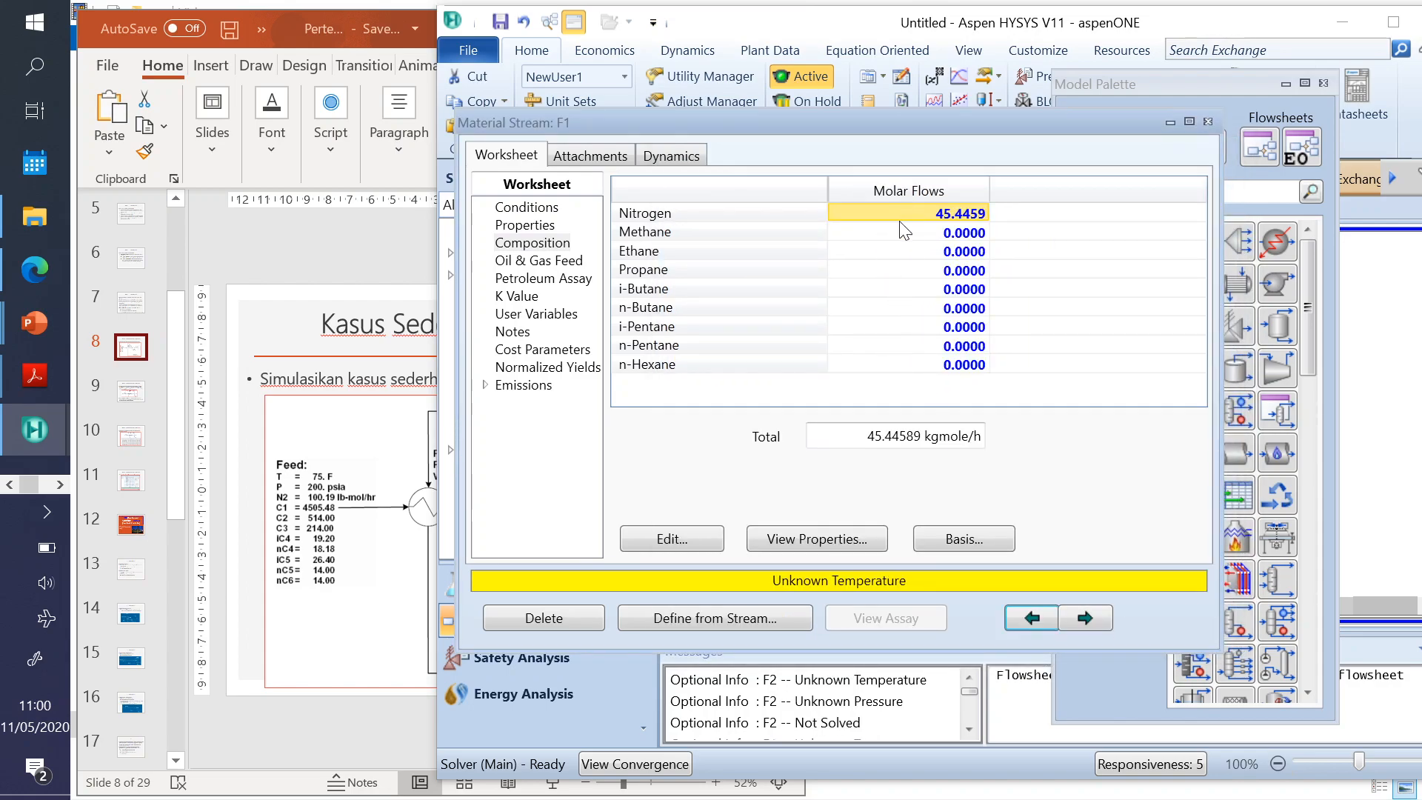
left_click(949, 235)
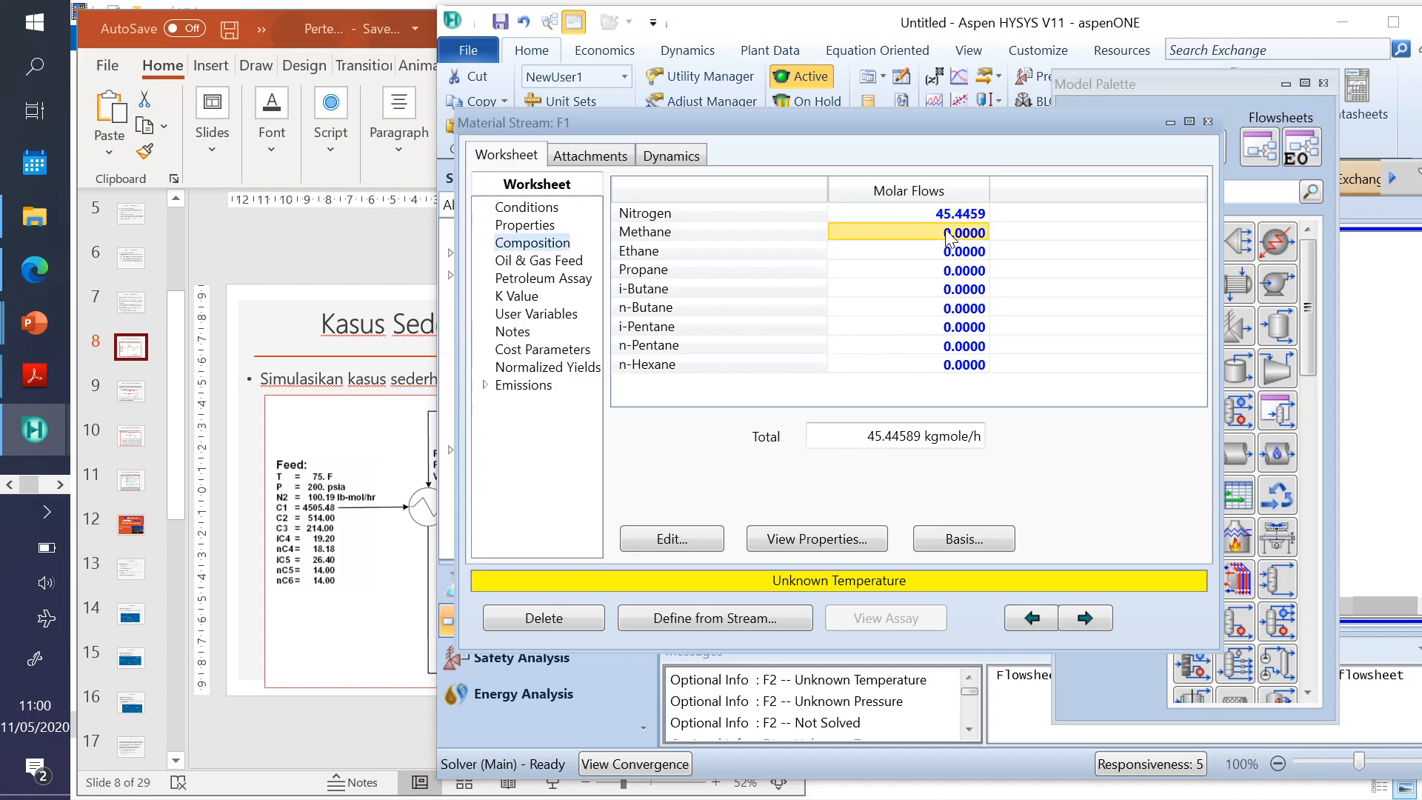
left_click(950, 217)
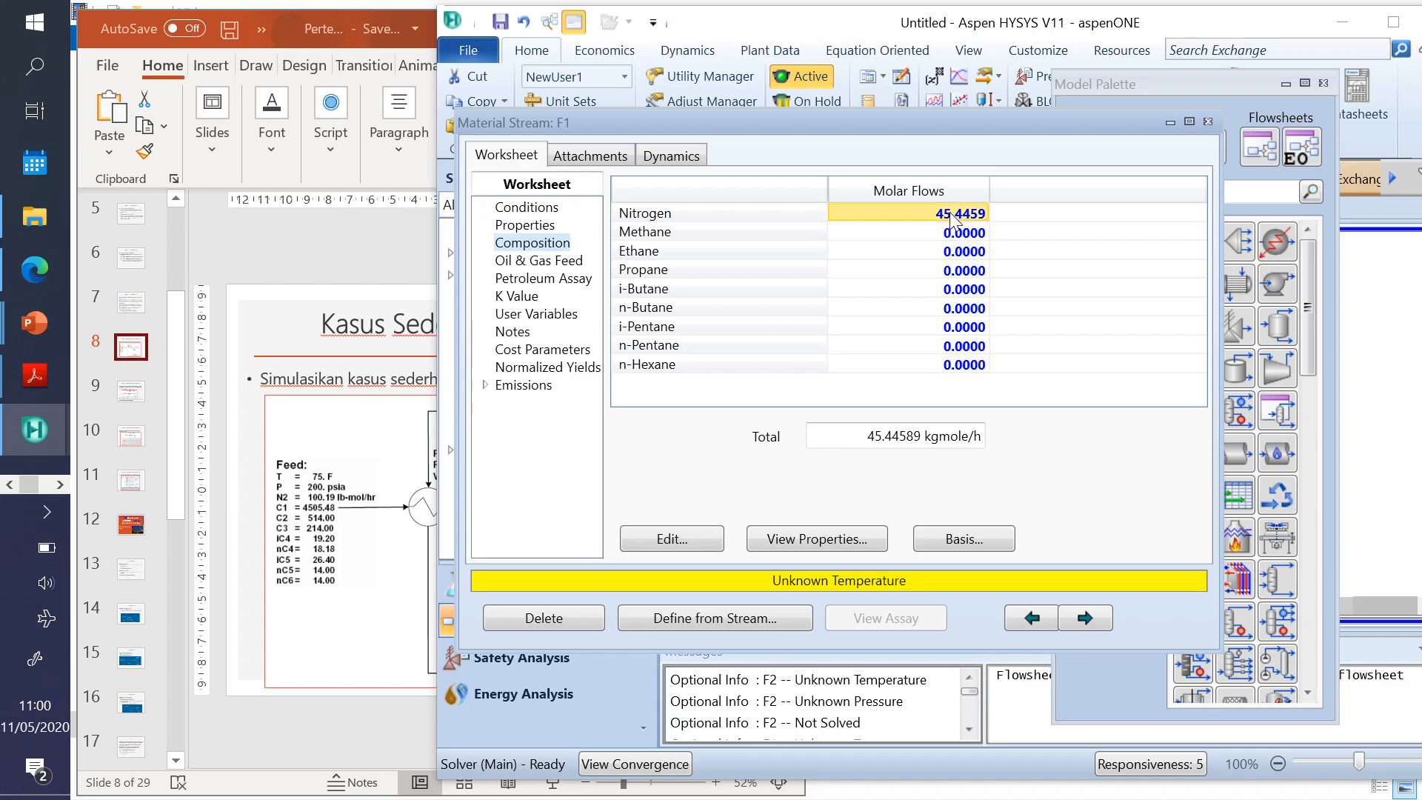
left_click(936, 234)
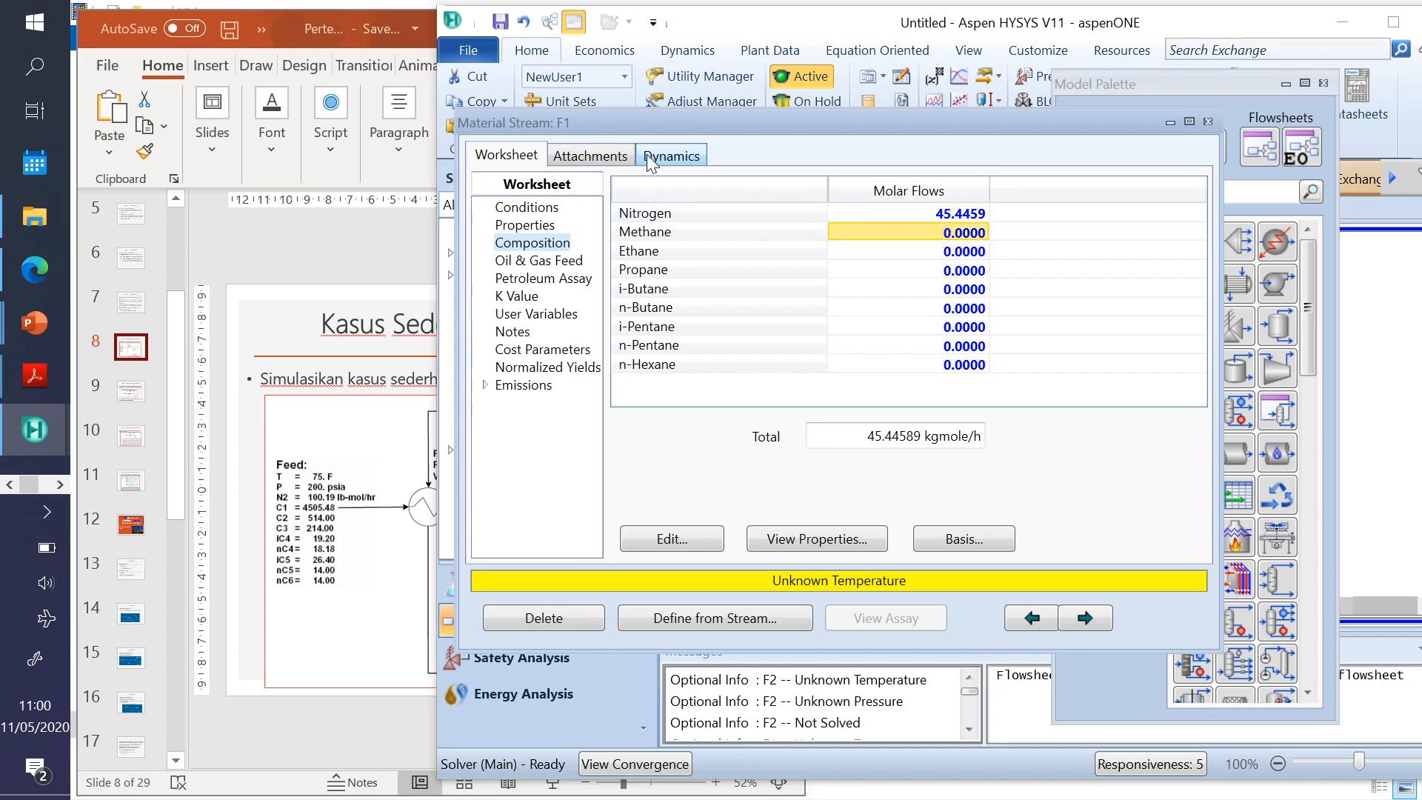
- Close stream F1 and set the component mole flow display unit of the NewUser1 unit set to lbmole/hr
left_click_drag(699, 122, 701, 147)
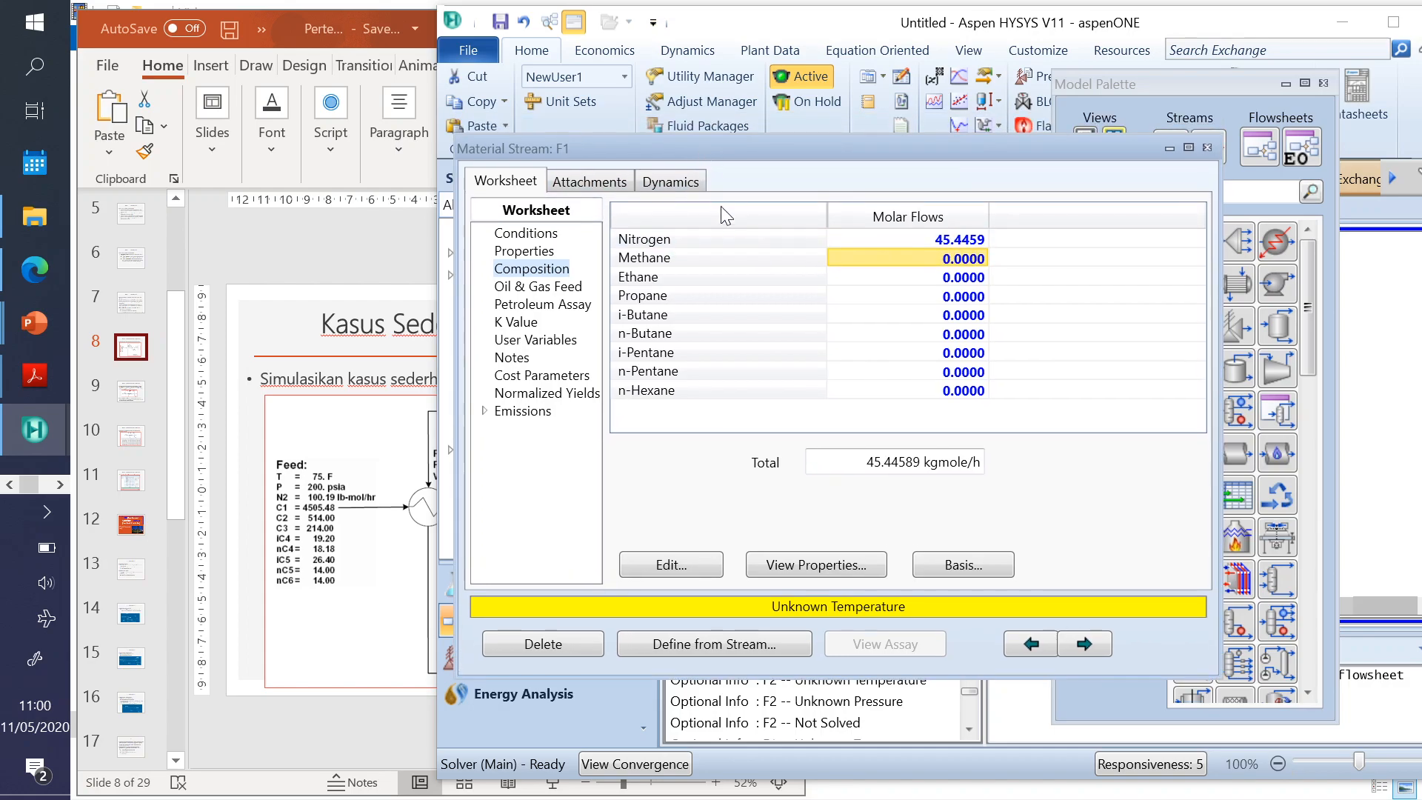
left_click(1207, 148)
left_click(565, 98)
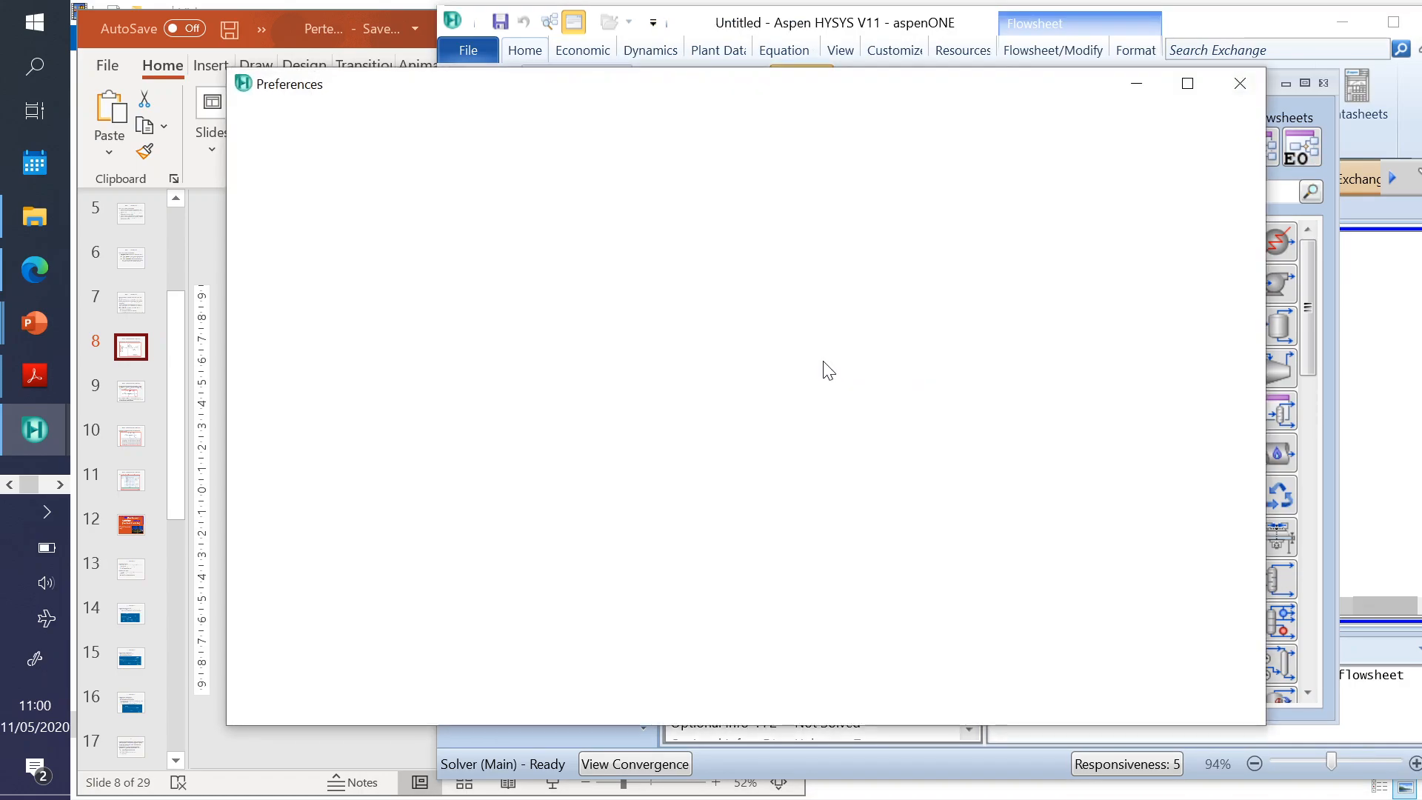
scroll(705, 277, "up", 10)
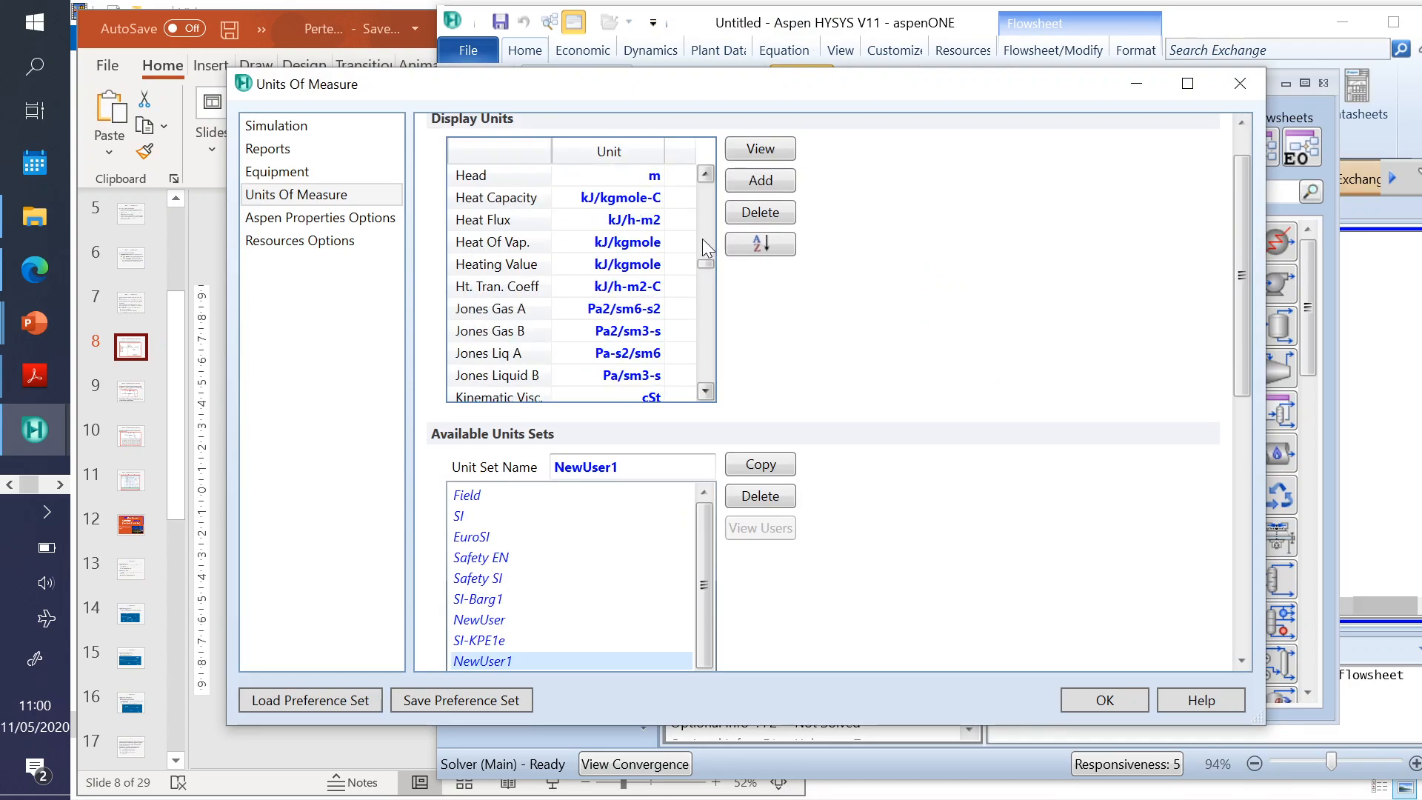
left_click_drag(712, 260, 705, 198)
scroll(544, 241, "down", 3)
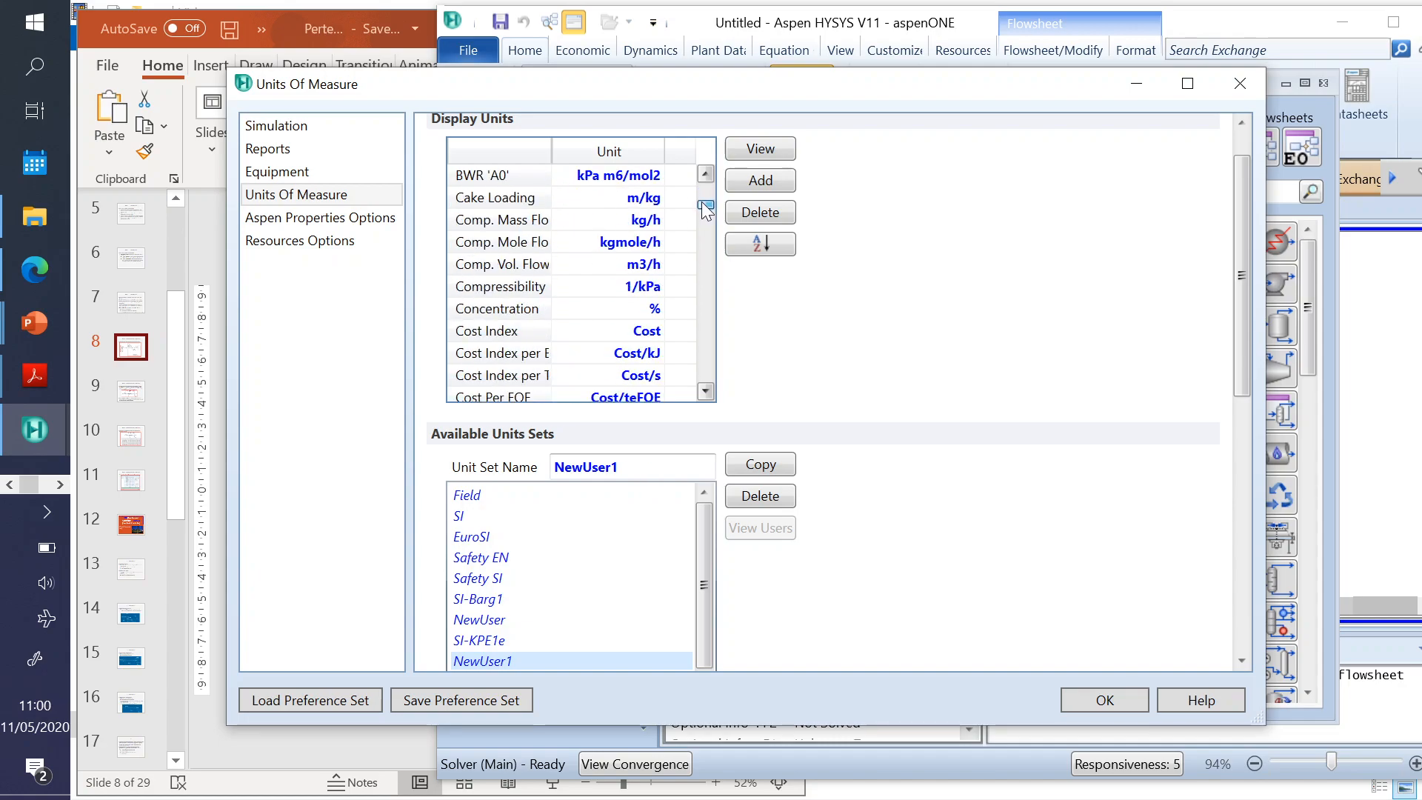
left_click(637, 242)
left_click(659, 243)
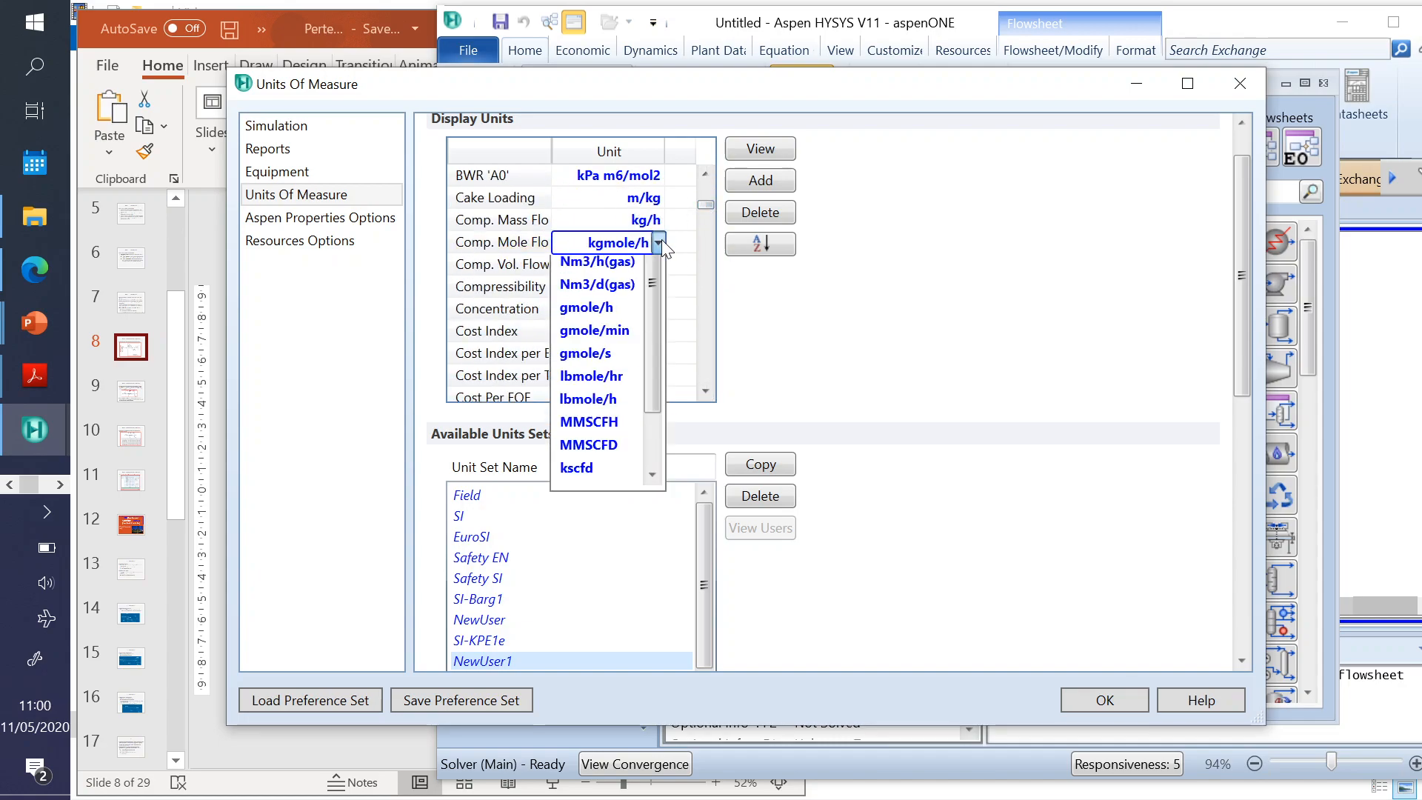
left_click(591, 502)
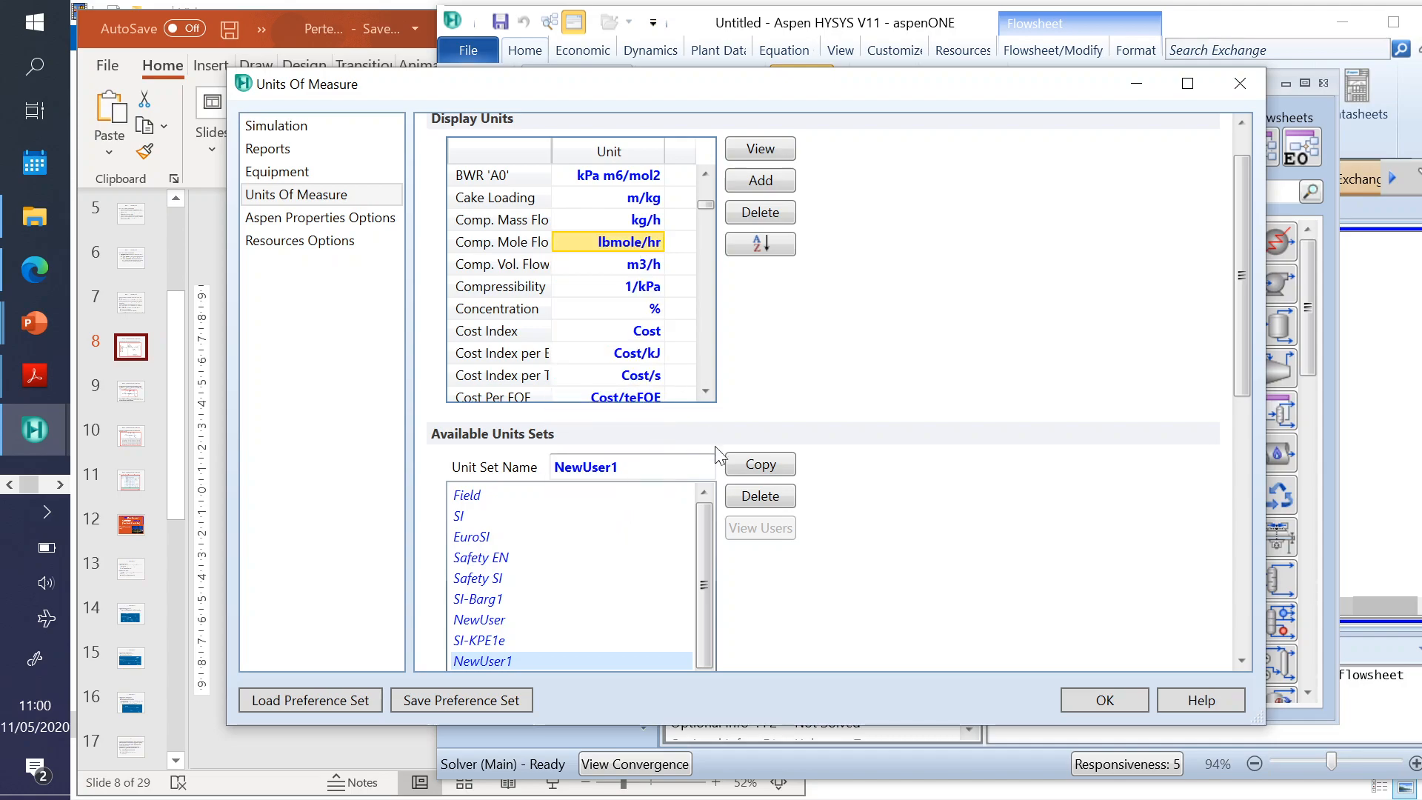
left_click(1099, 692)
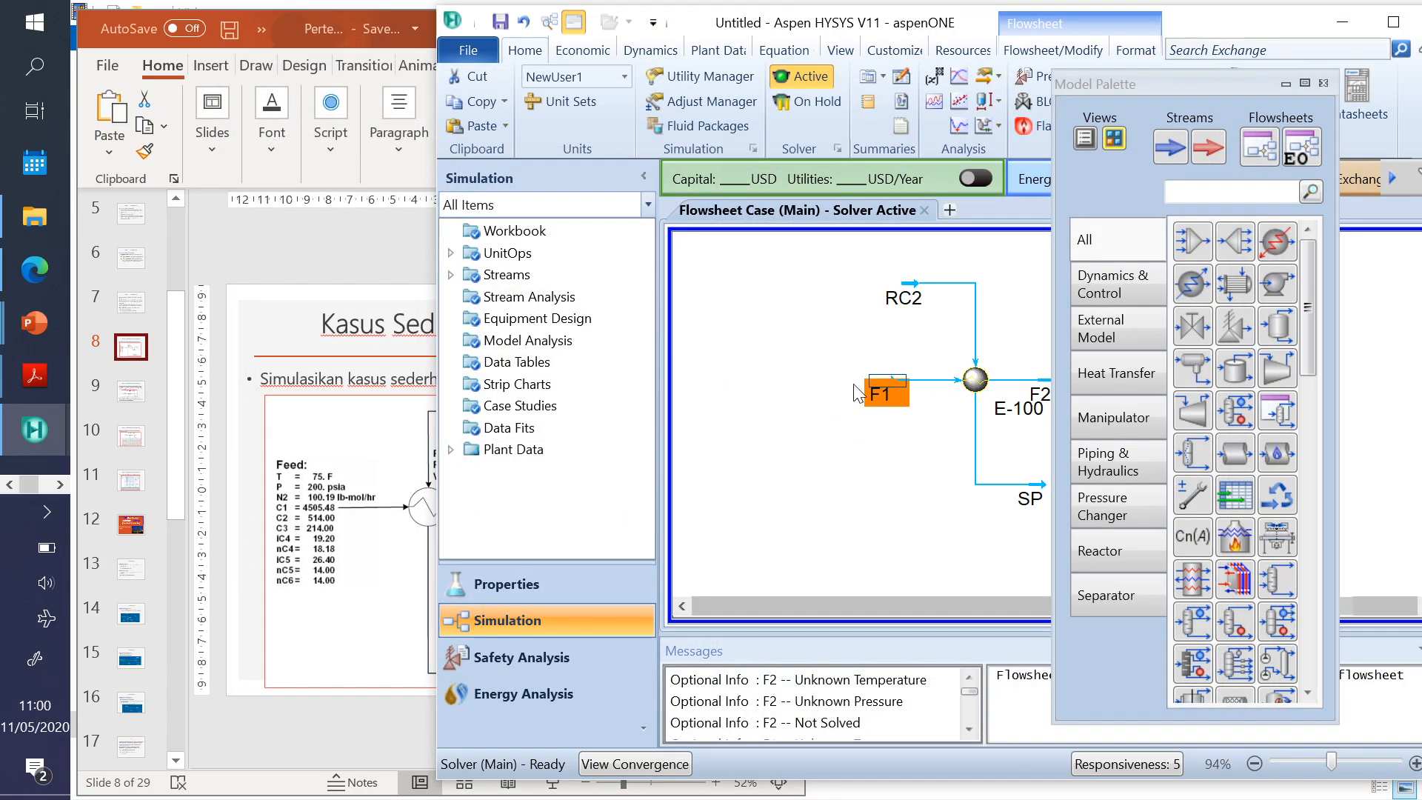
- Reopen the composition of stream F1 and enter 100.19 lbmole/hr as the nitrogen molar flow
double_click(893, 390)
left_click_drag(926, 334, 539, 158)
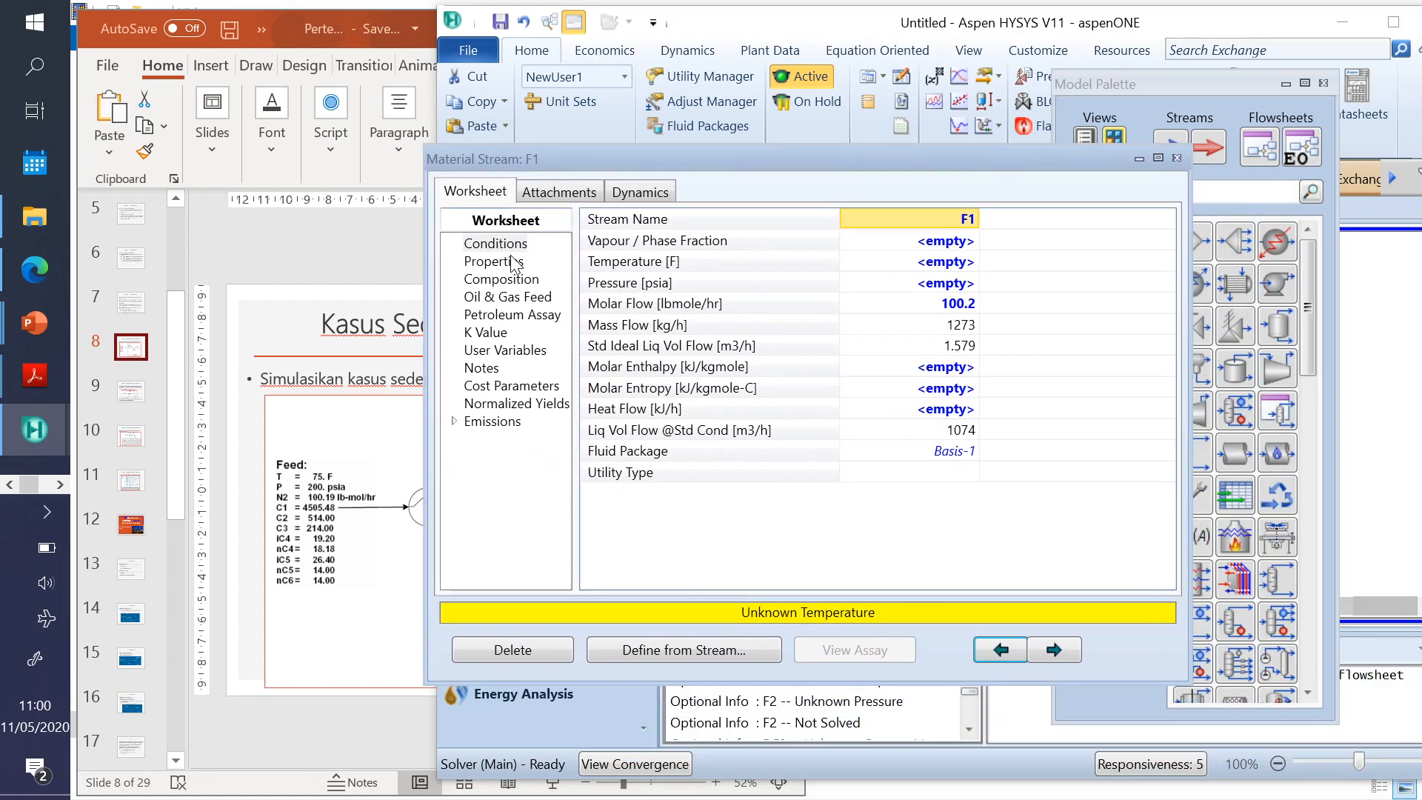
left_click(519, 280)
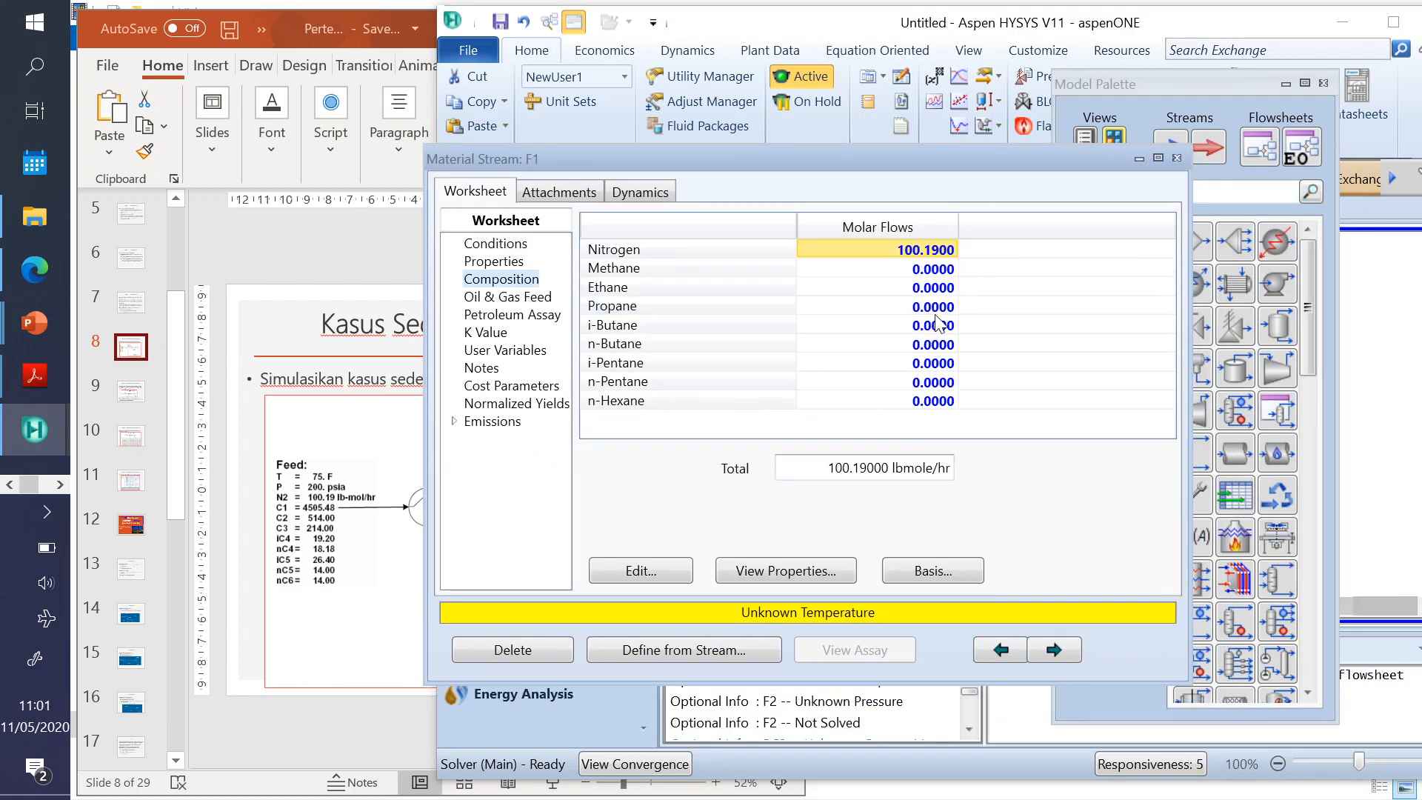
left_click(916, 269)
left_click(915, 252)
type("100.19")
key("Return")
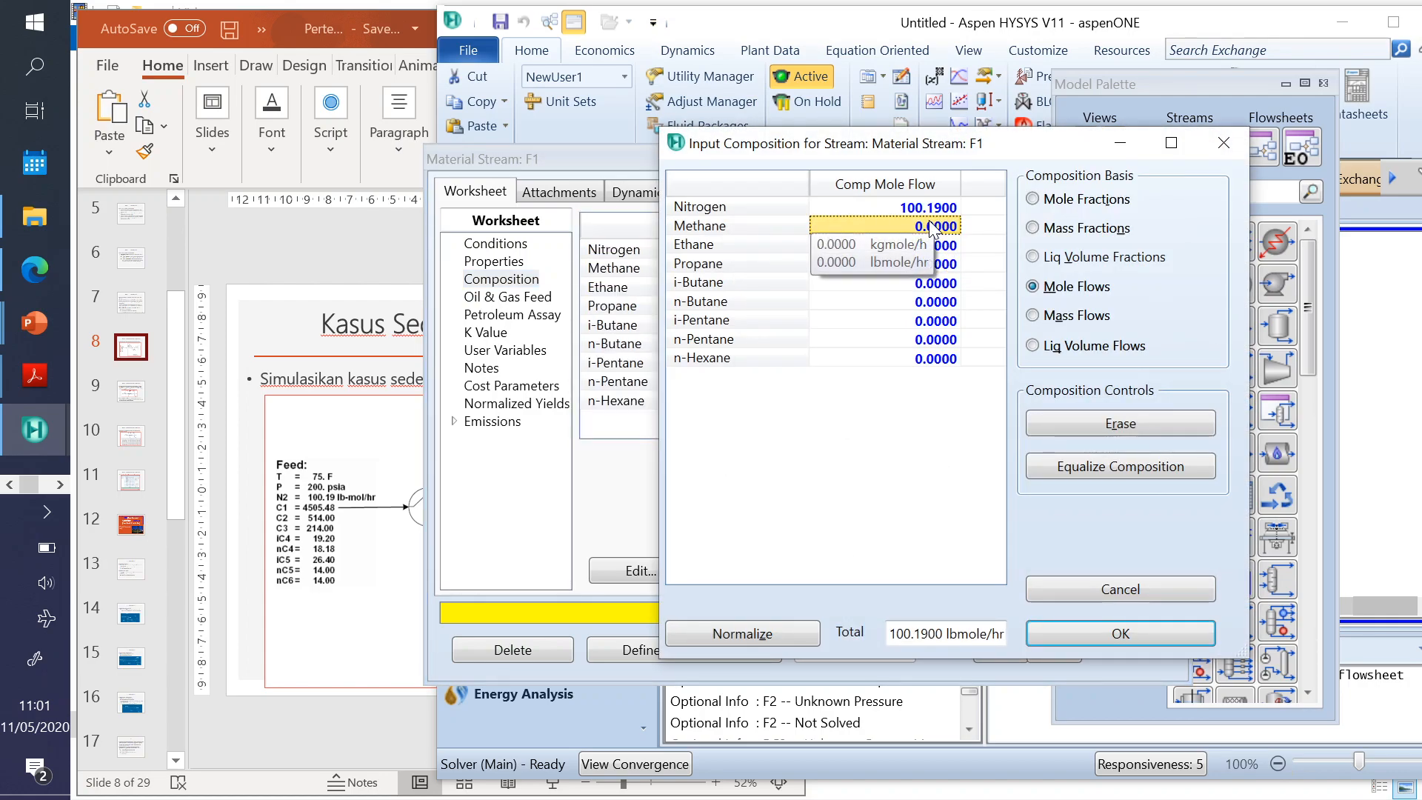
- Set the molar flows in F1 to 4505.48 lbmole/hr for methane, 514 for ethane and 214 for propane
type("4505")
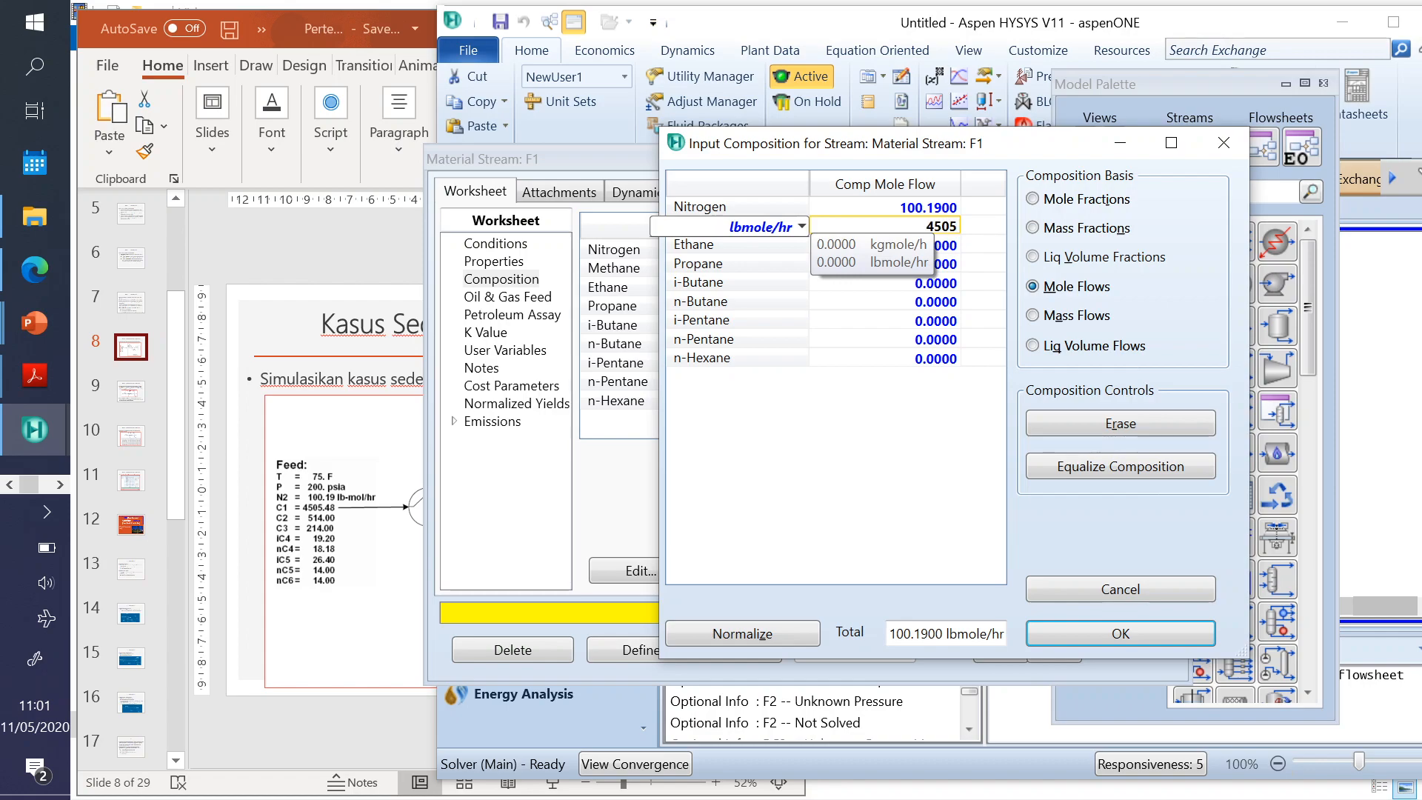
type(".48")
key("Return")
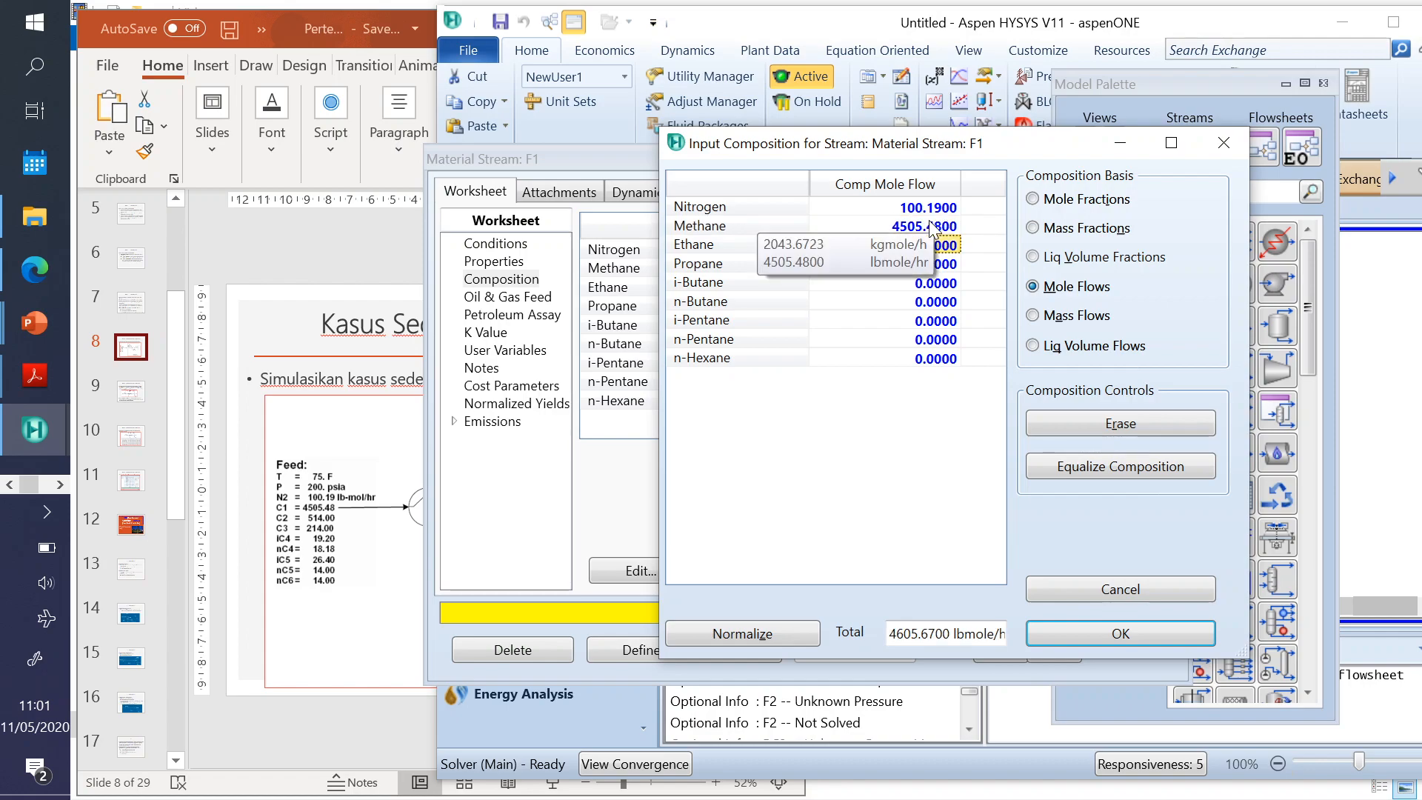
type("514")
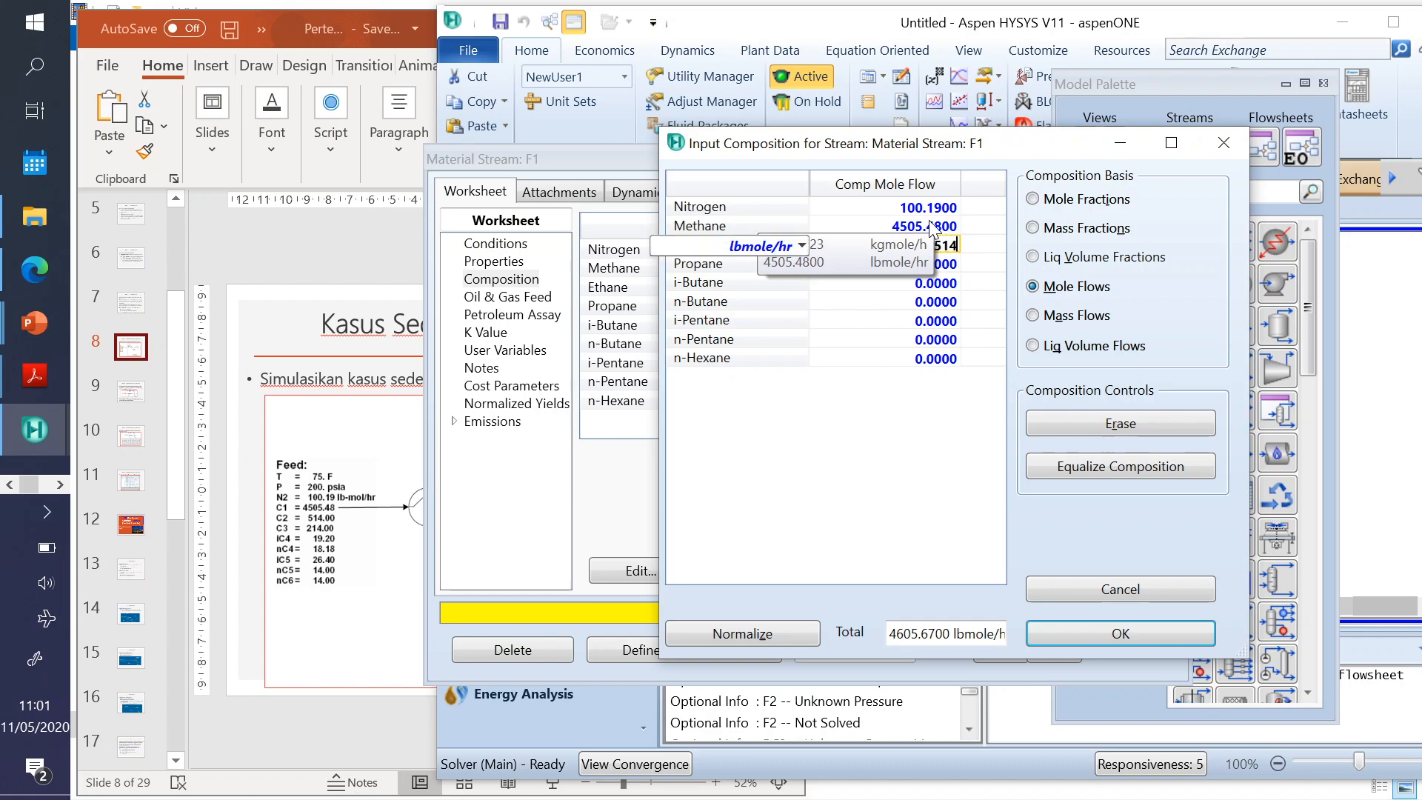
key("Return")
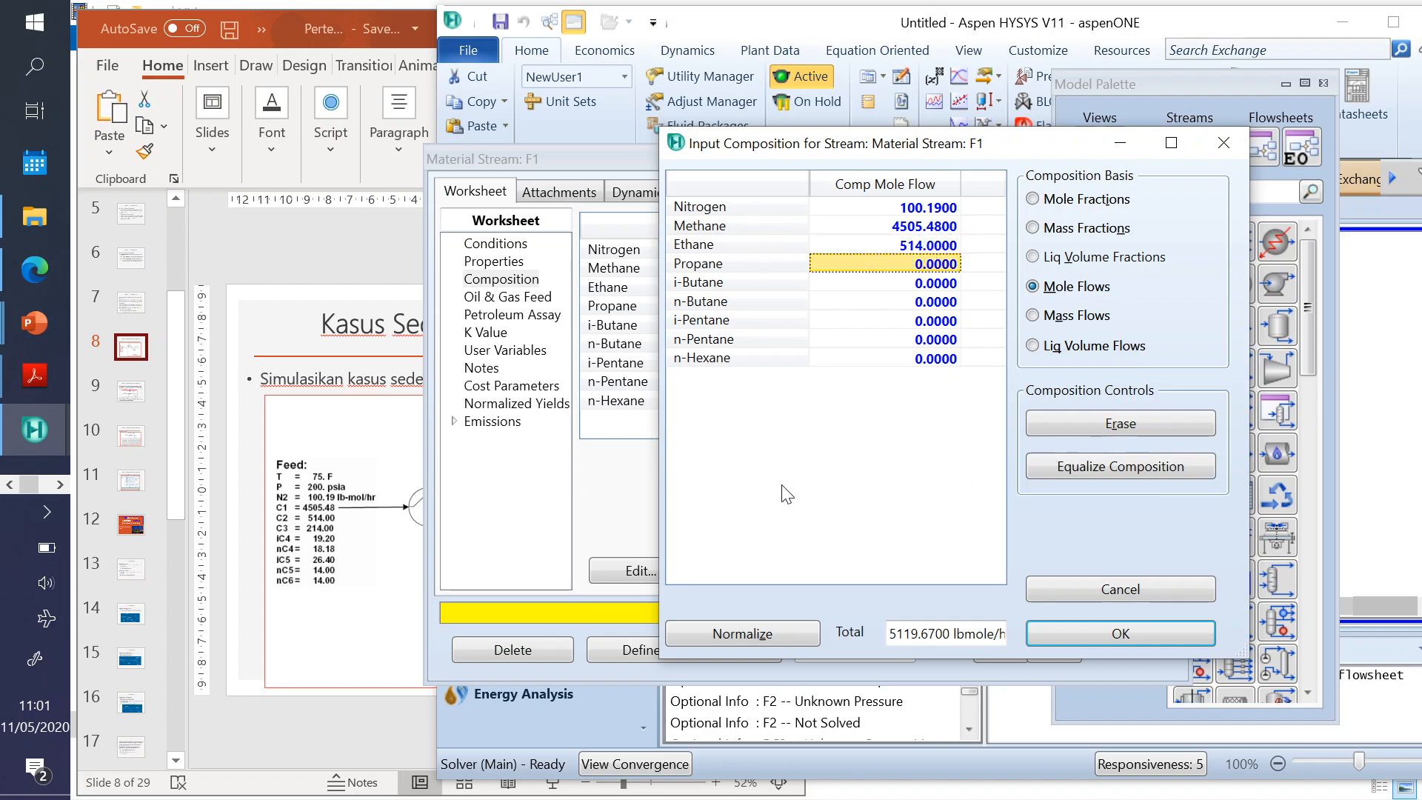
type("214")
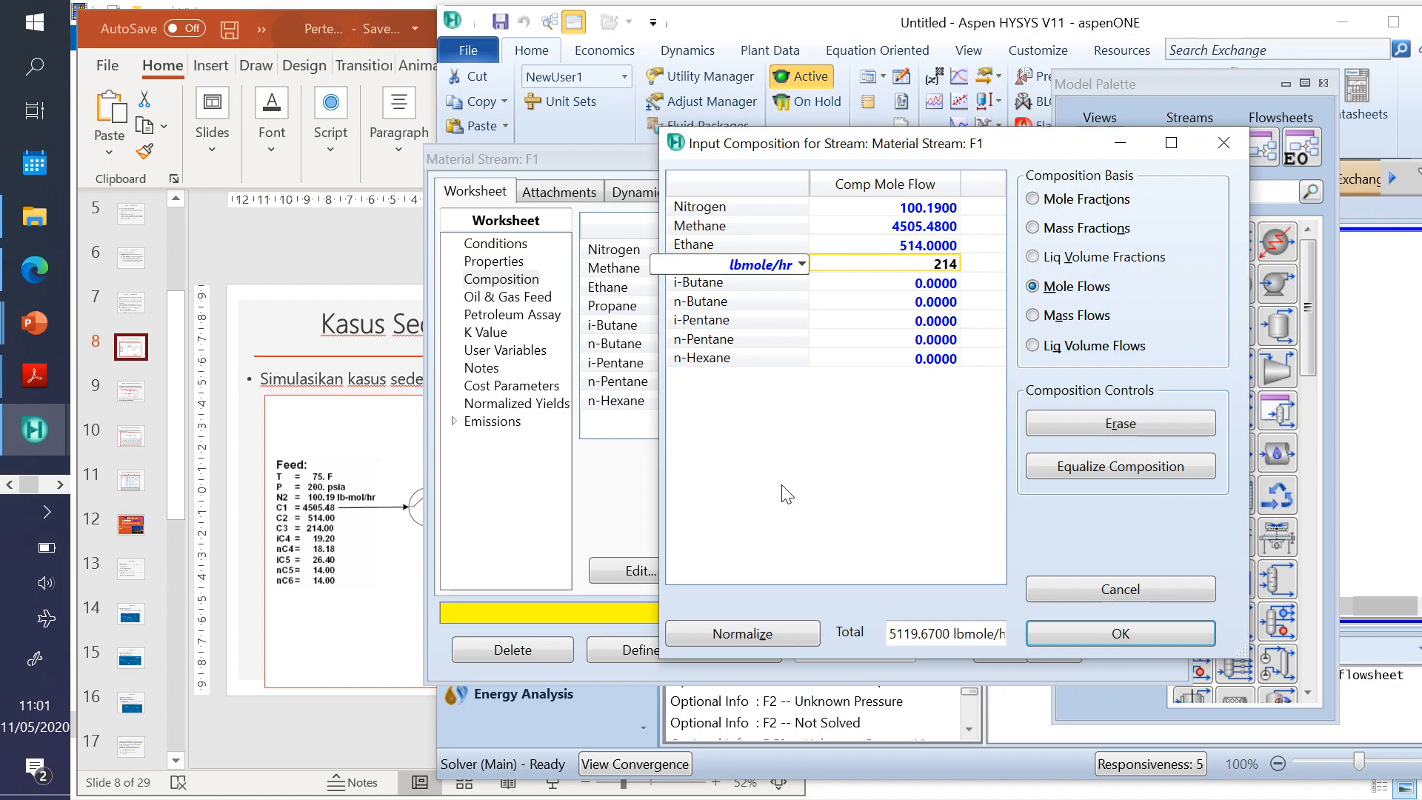
key("Return")
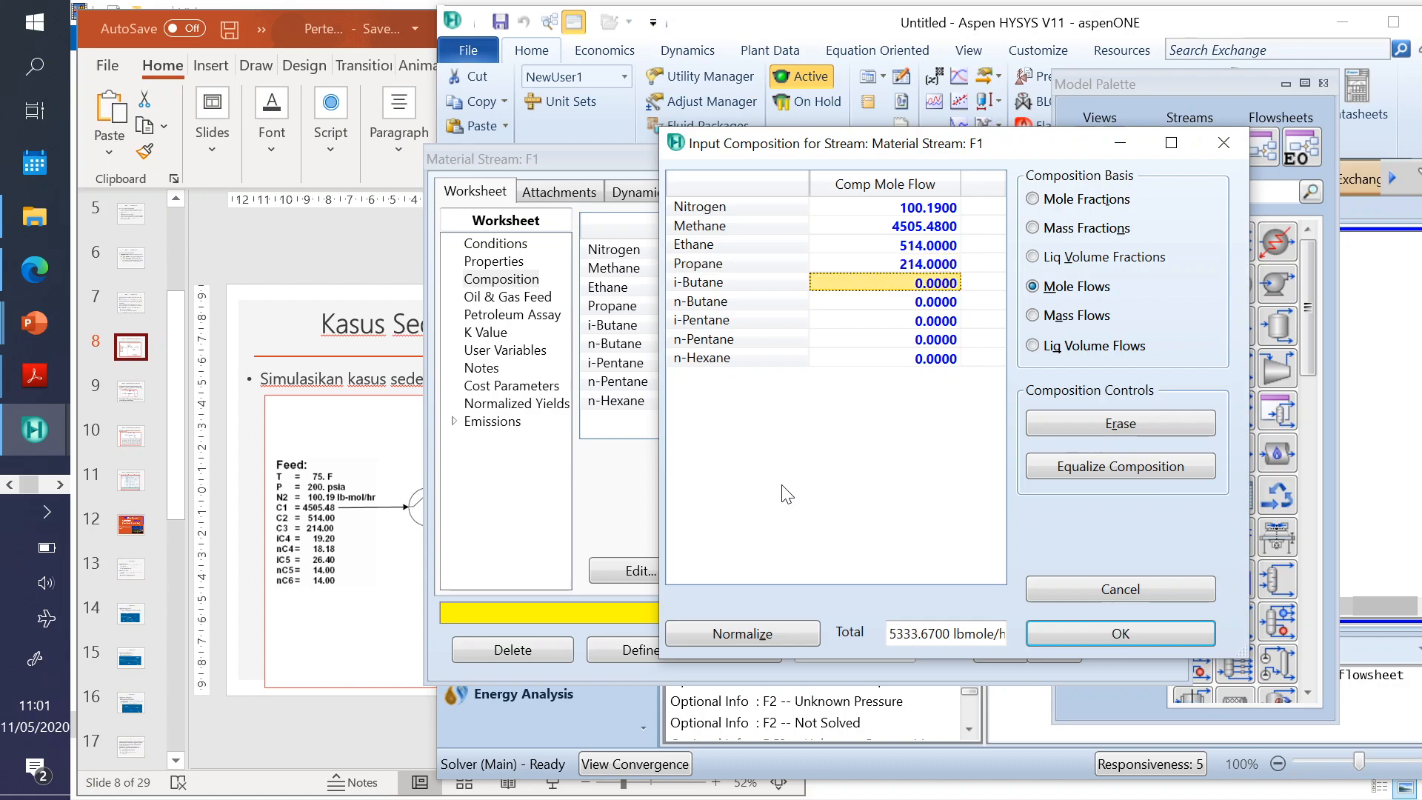
- Set the molar flows in F1 to 19.2 lbmole/hr for i-butane, 18.18 for n-butane and 26.40 for i-pentane
type("19.2")
key("Return")
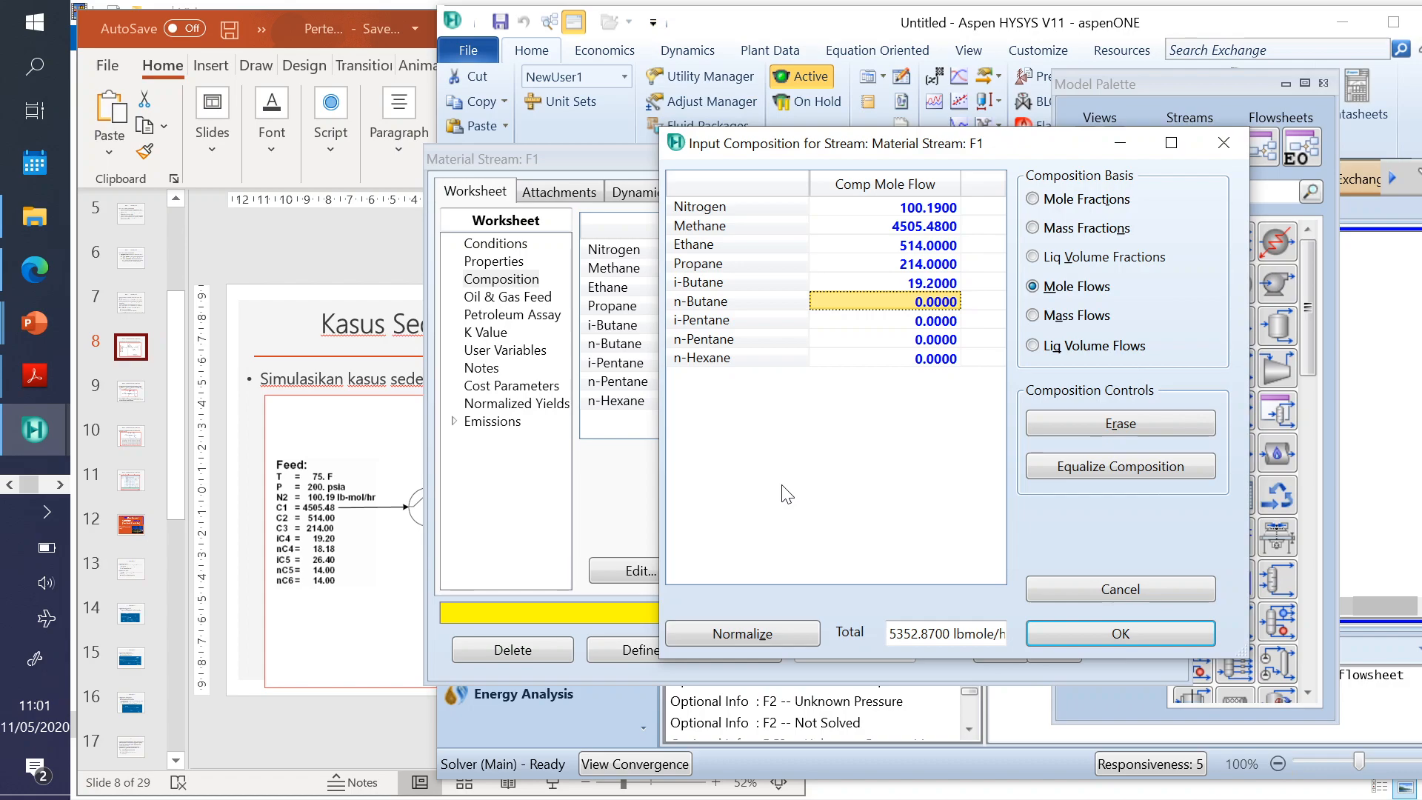
type("18.18")
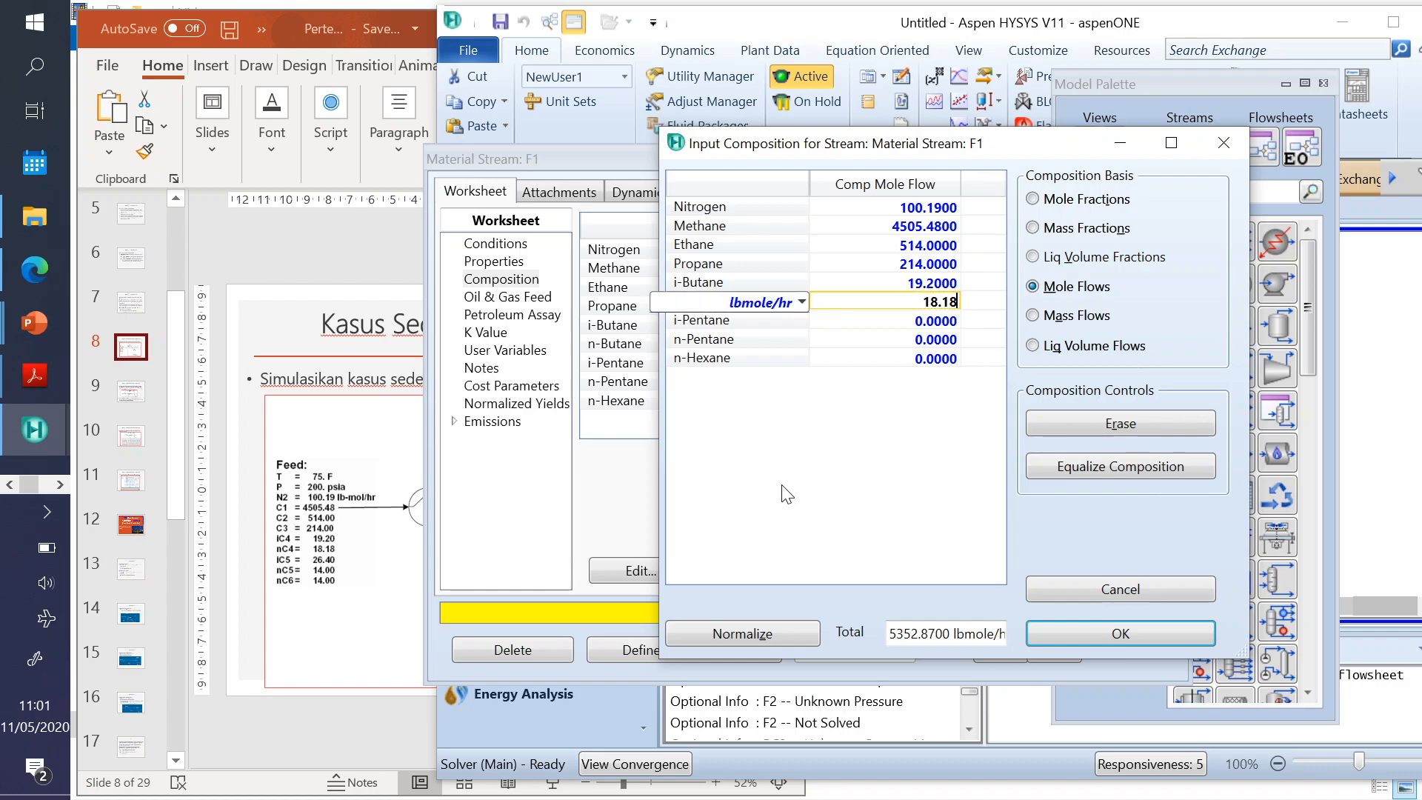
key("Return")
type("26.40")
key("Return")
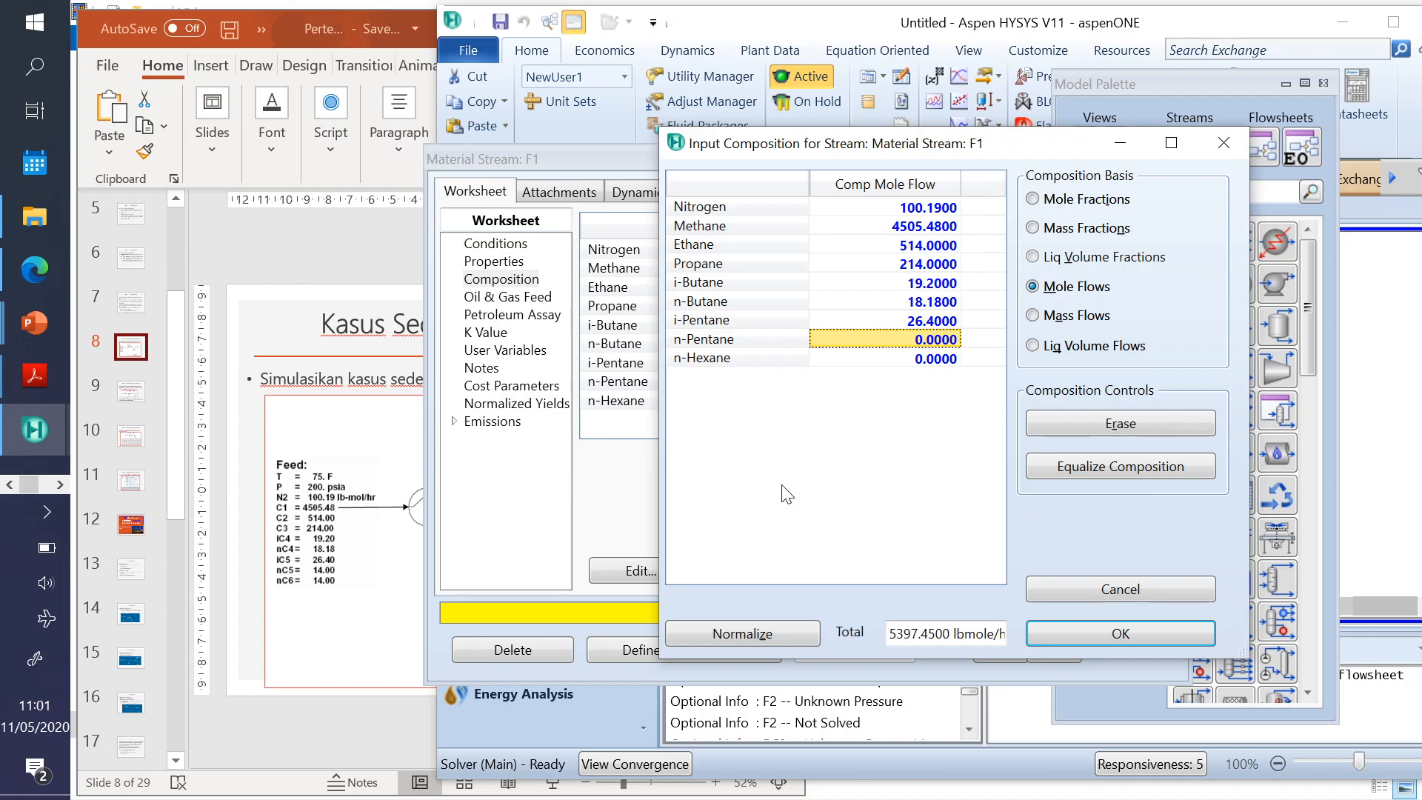
- Set the n-pentane and n-hexane molar flows in F1 to 14 lbmole/hr each and accept the composition
left_click(925, 323)
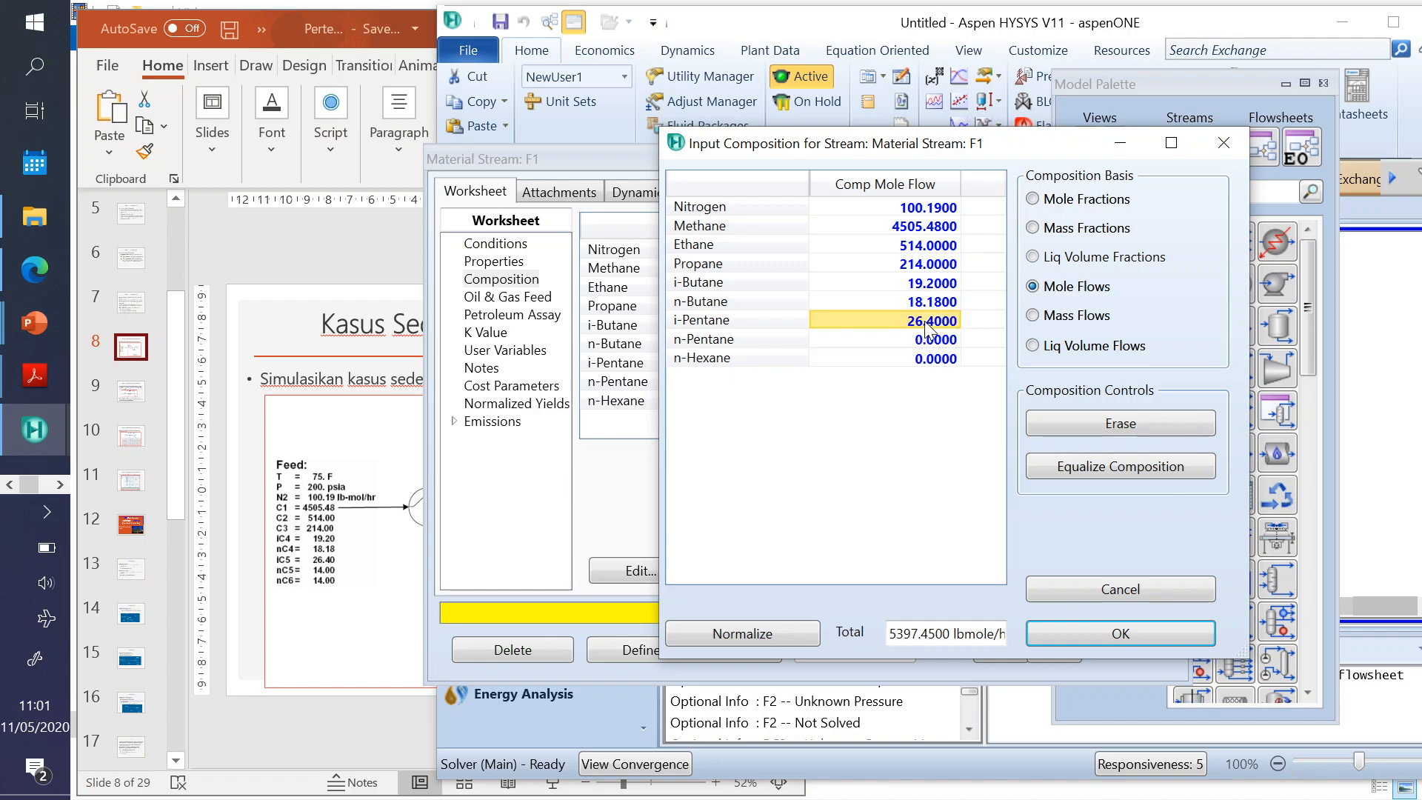
left_click(931, 341)
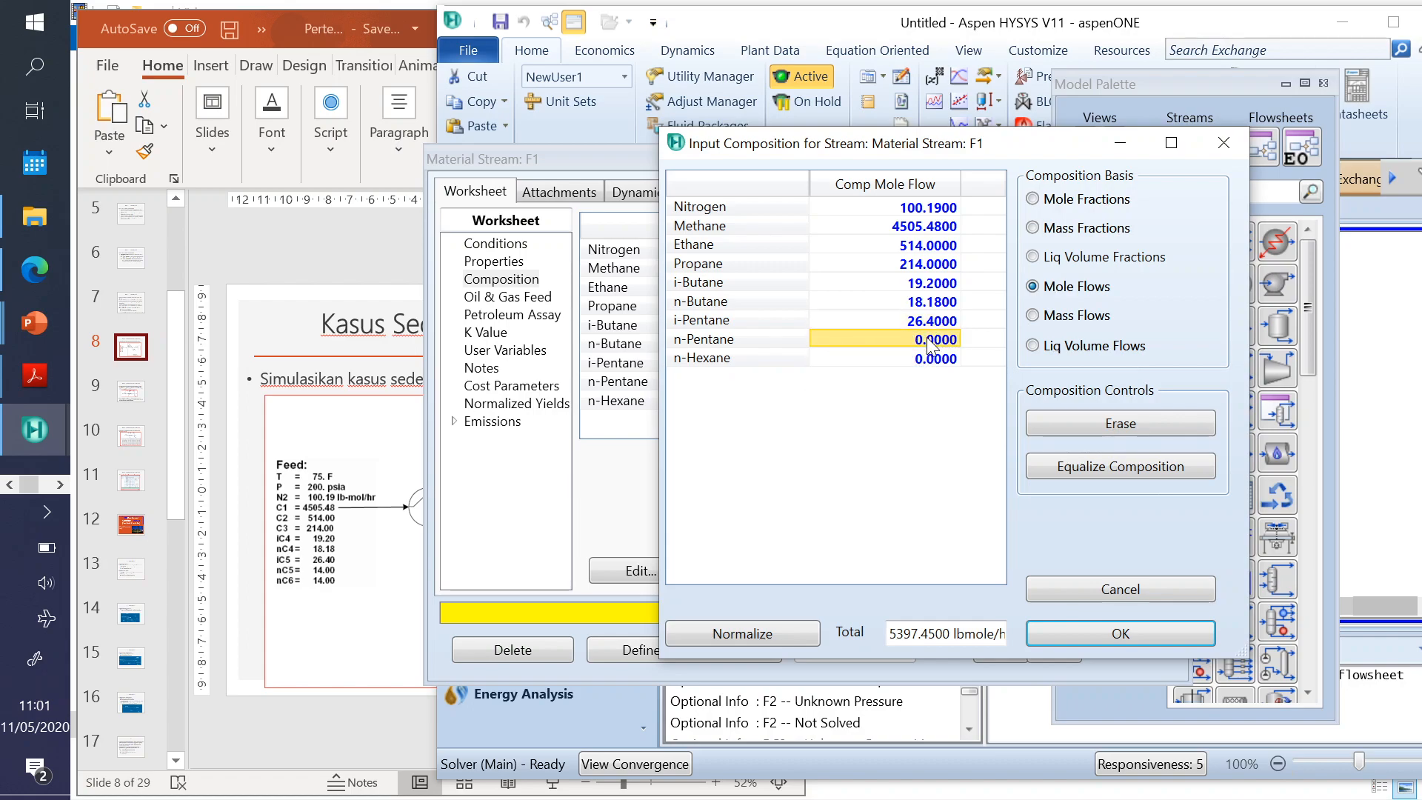
type("14")
key("Return")
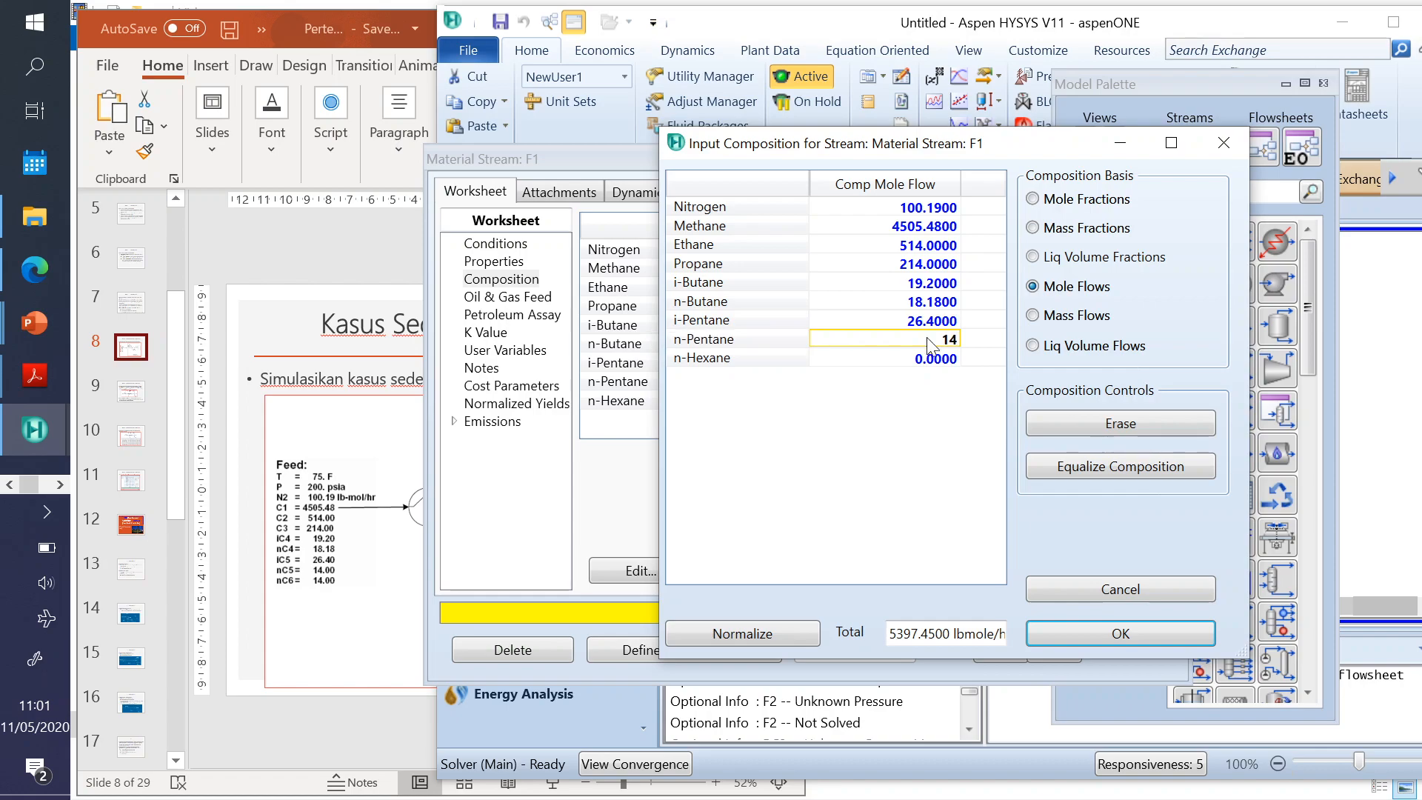
type("14")
key("Return")
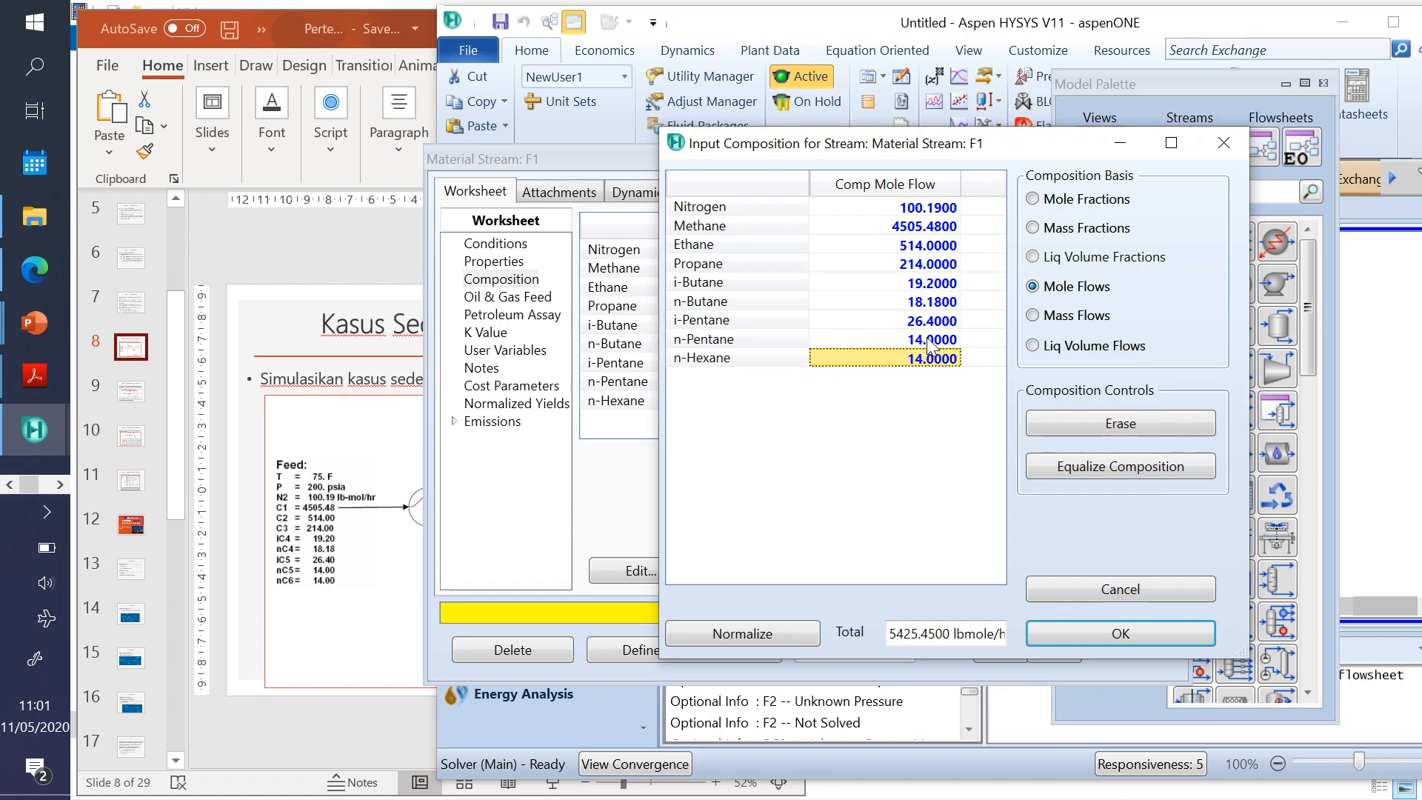
left_click(1144, 636)
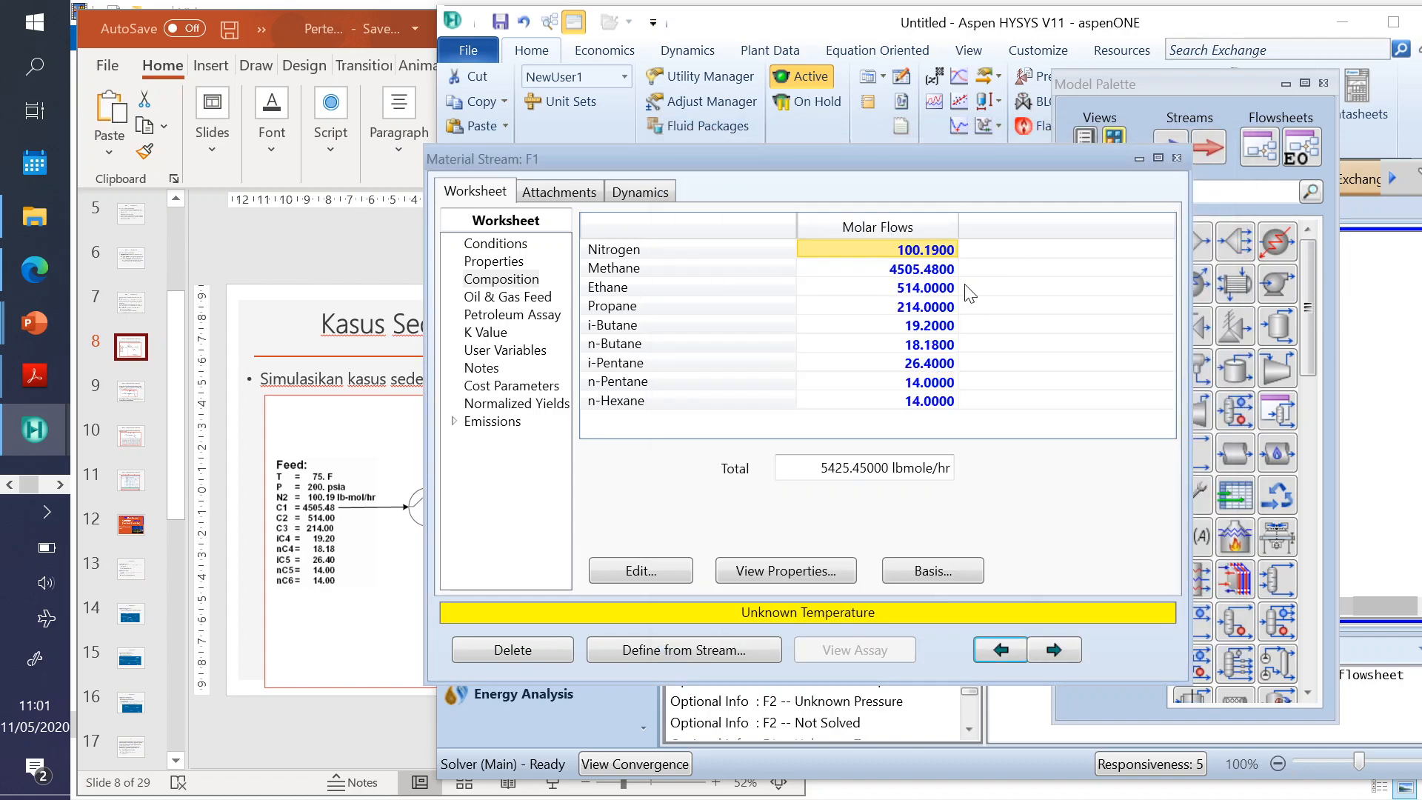
- Return to the conditions of stream F1 and set its temperature to 75 F
left_click(520, 246)
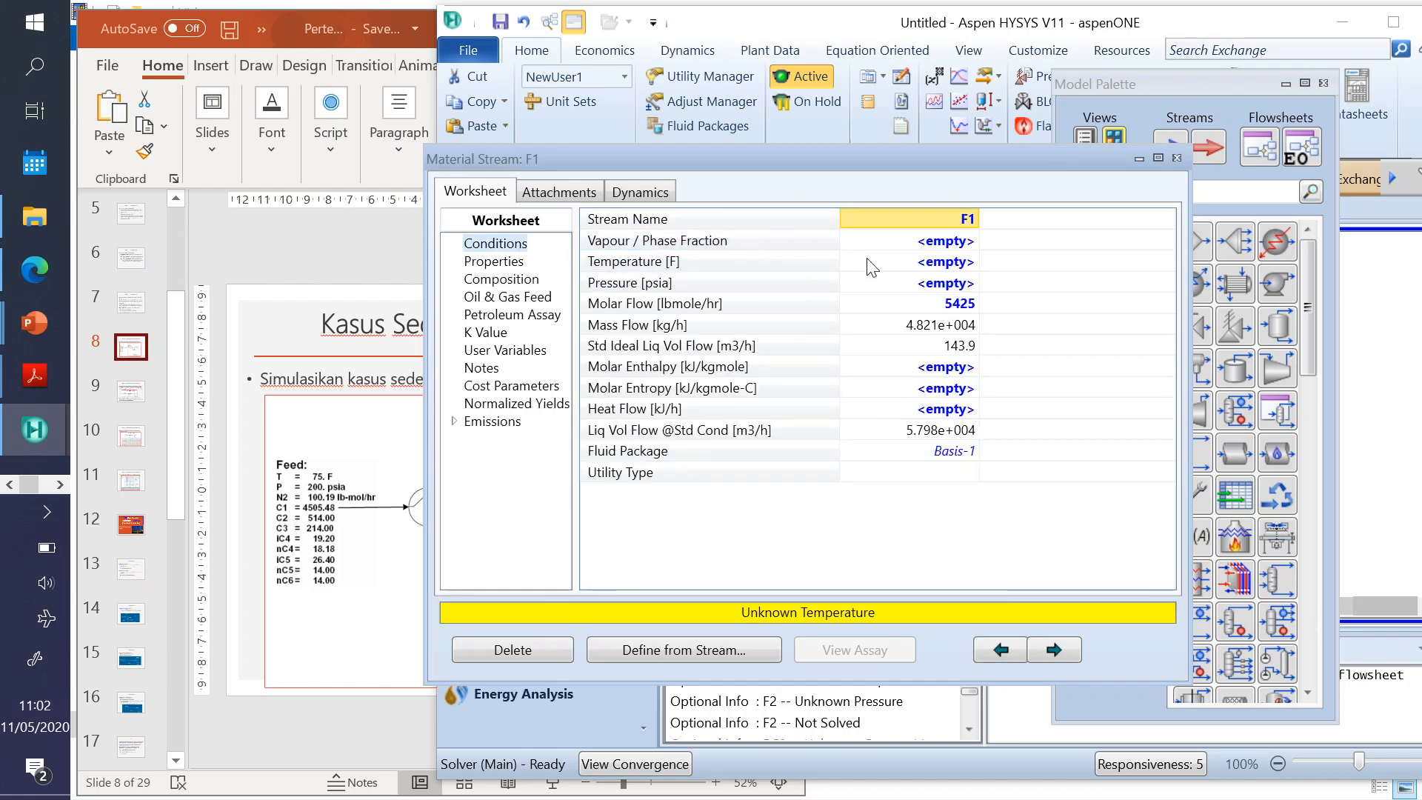
left_click(939, 264)
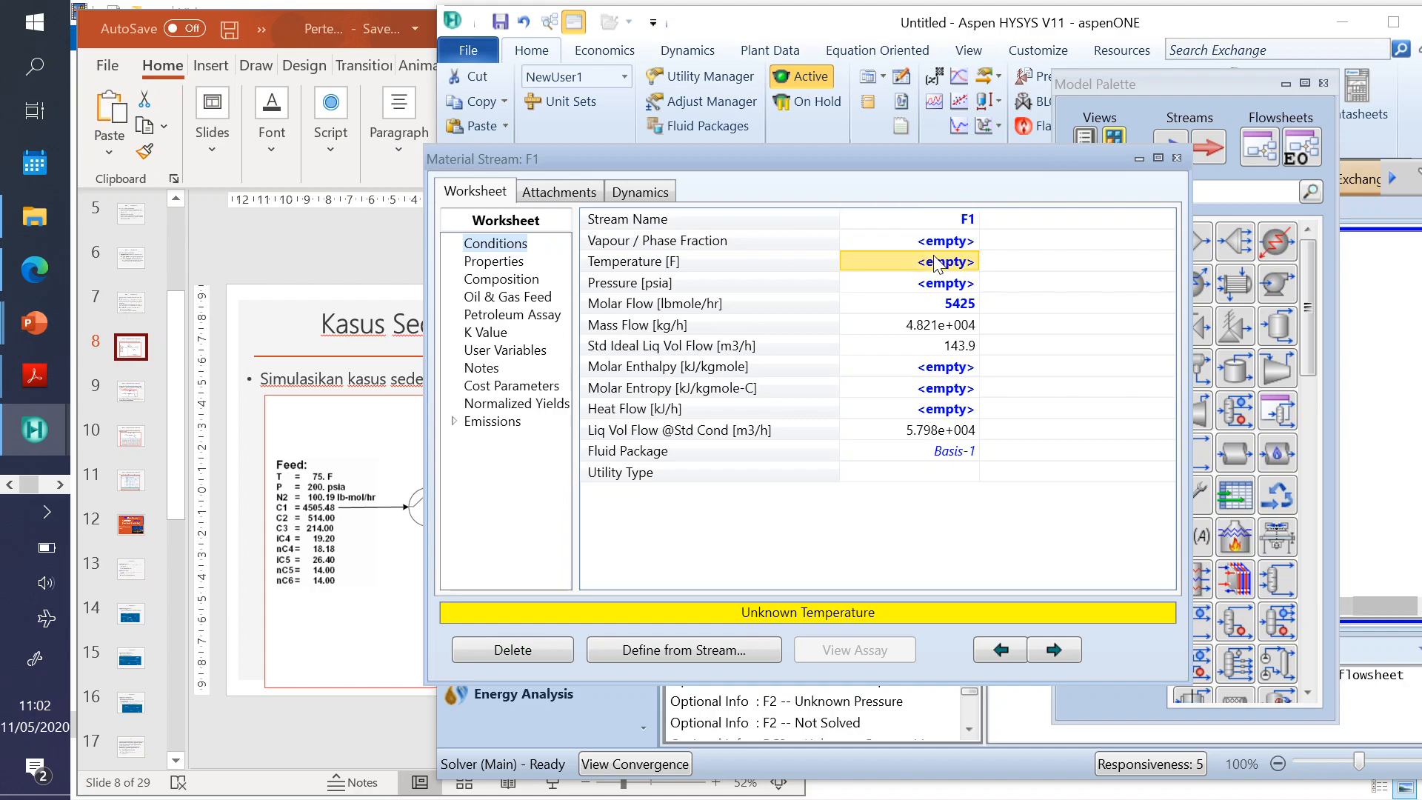
type("75")
key("Return")
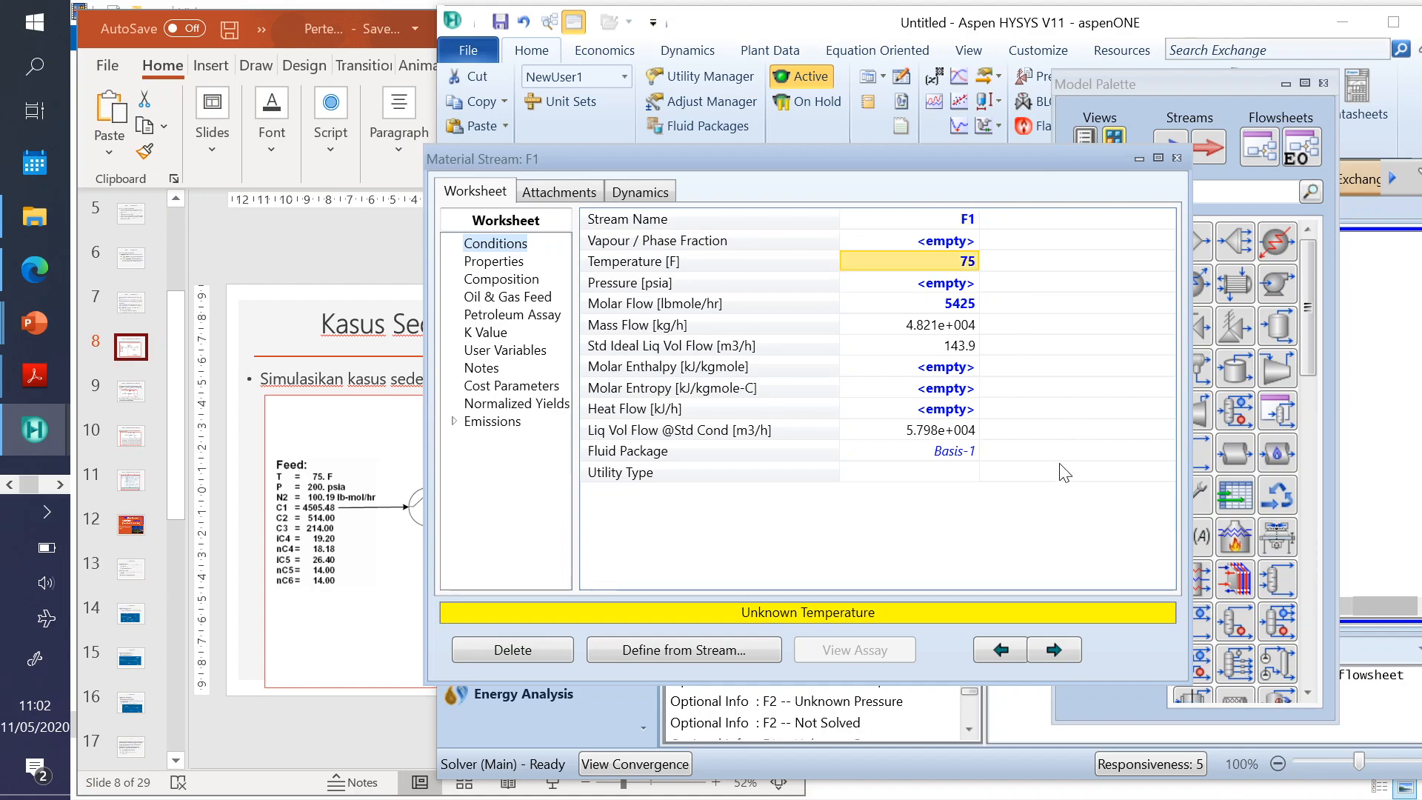
- Check the feed pressure on the PowerPoint recycle slide and set the pressure of stream F1 in HYSYS to 200 psia
left_click(941, 285)
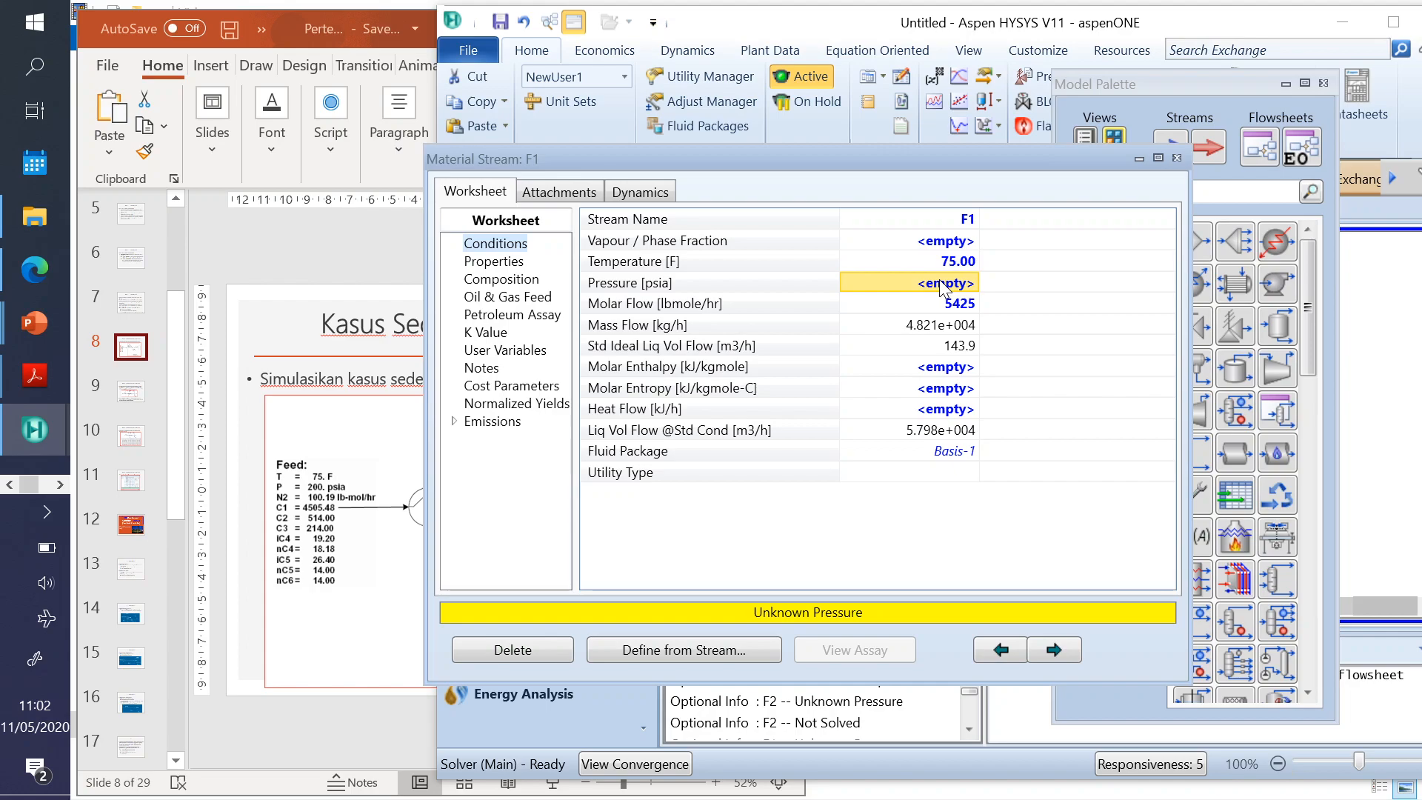
left_click(375, 463)
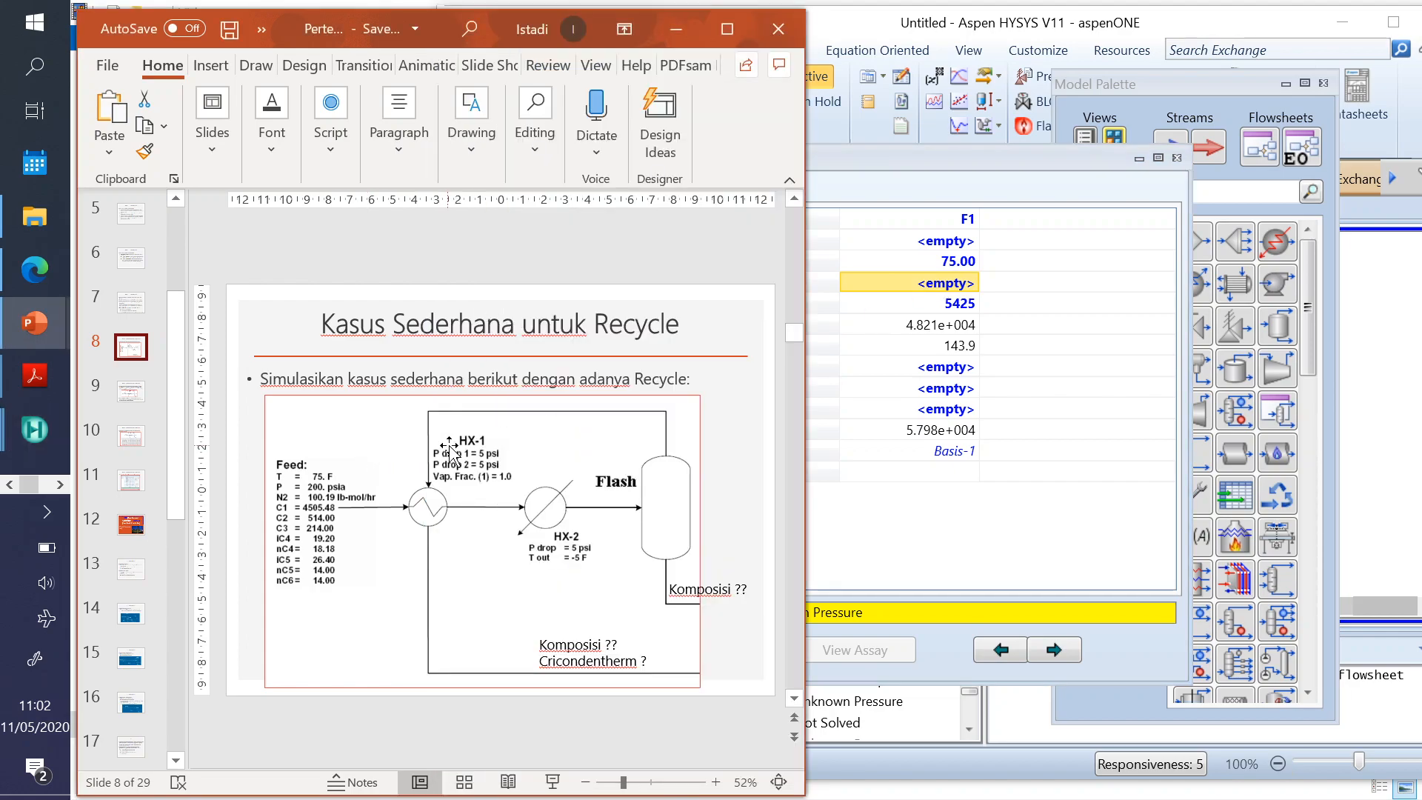
left_click(730, 30)
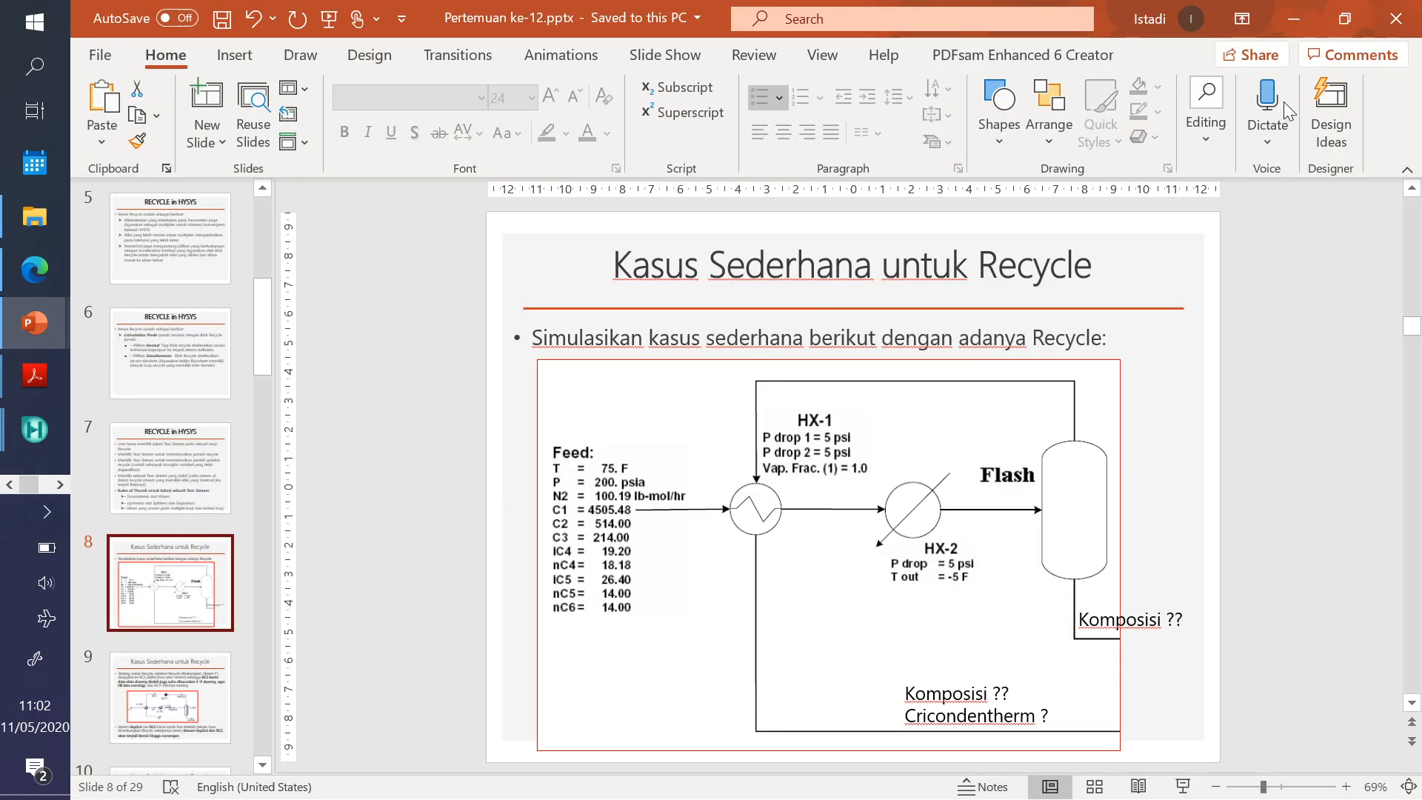
left_click(19, 406)
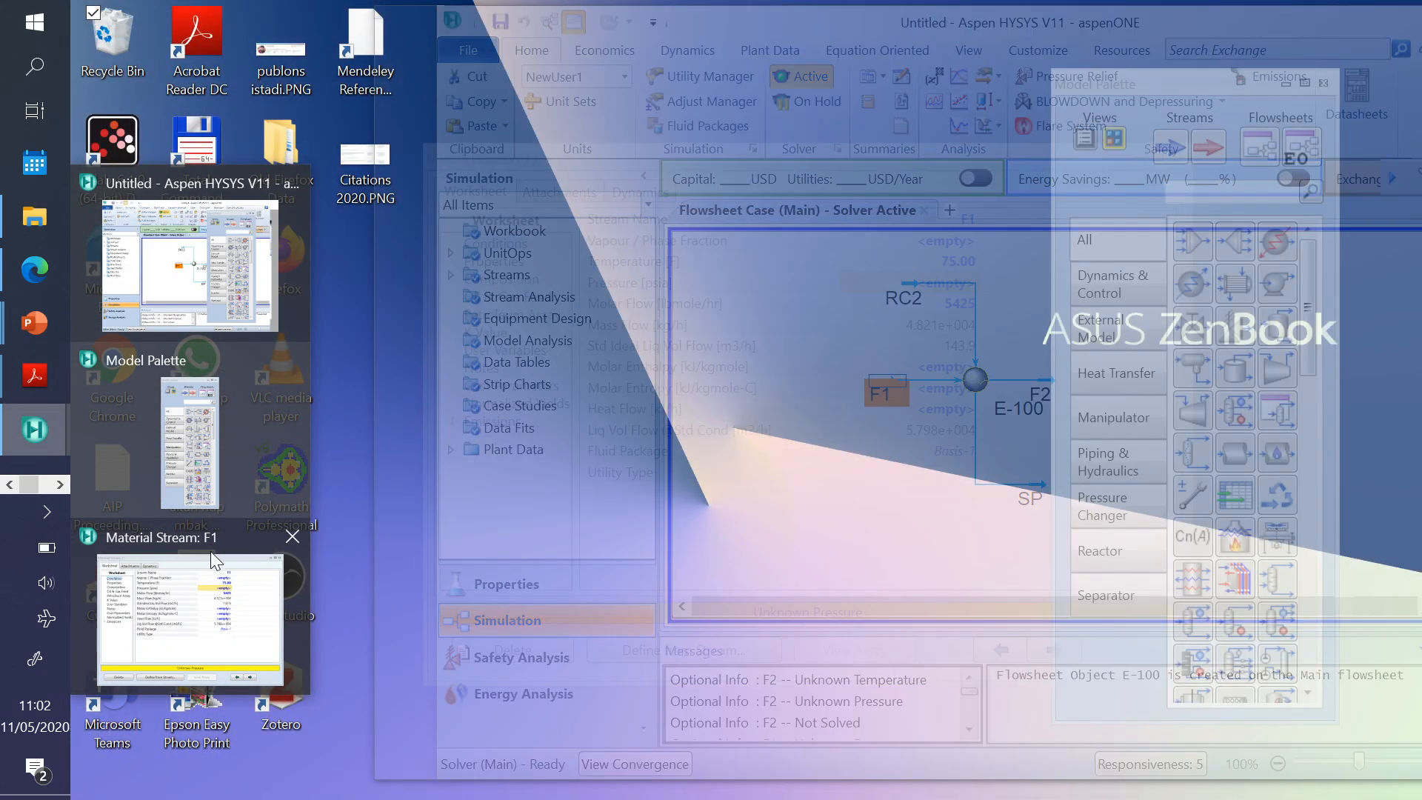
left_click(210, 551)
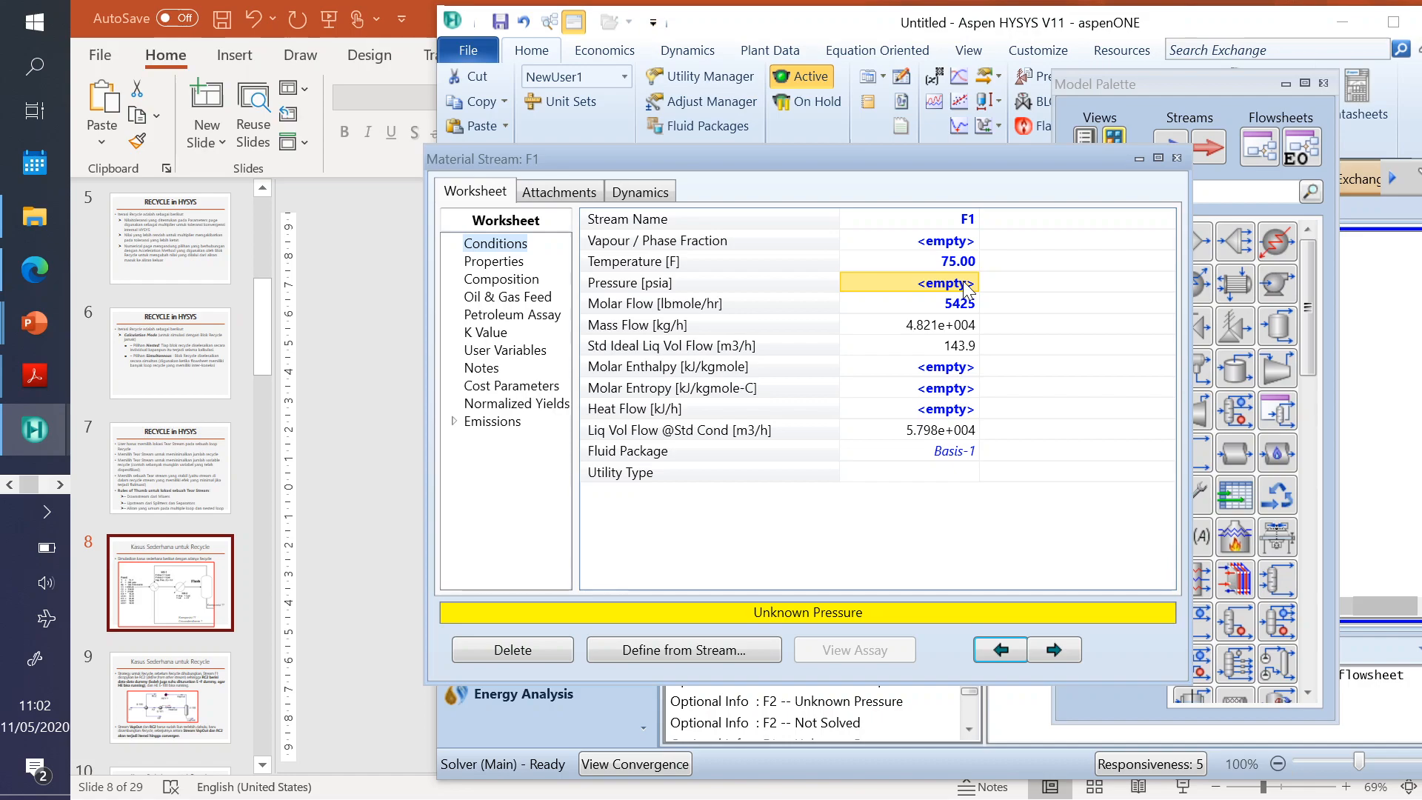
type("200")
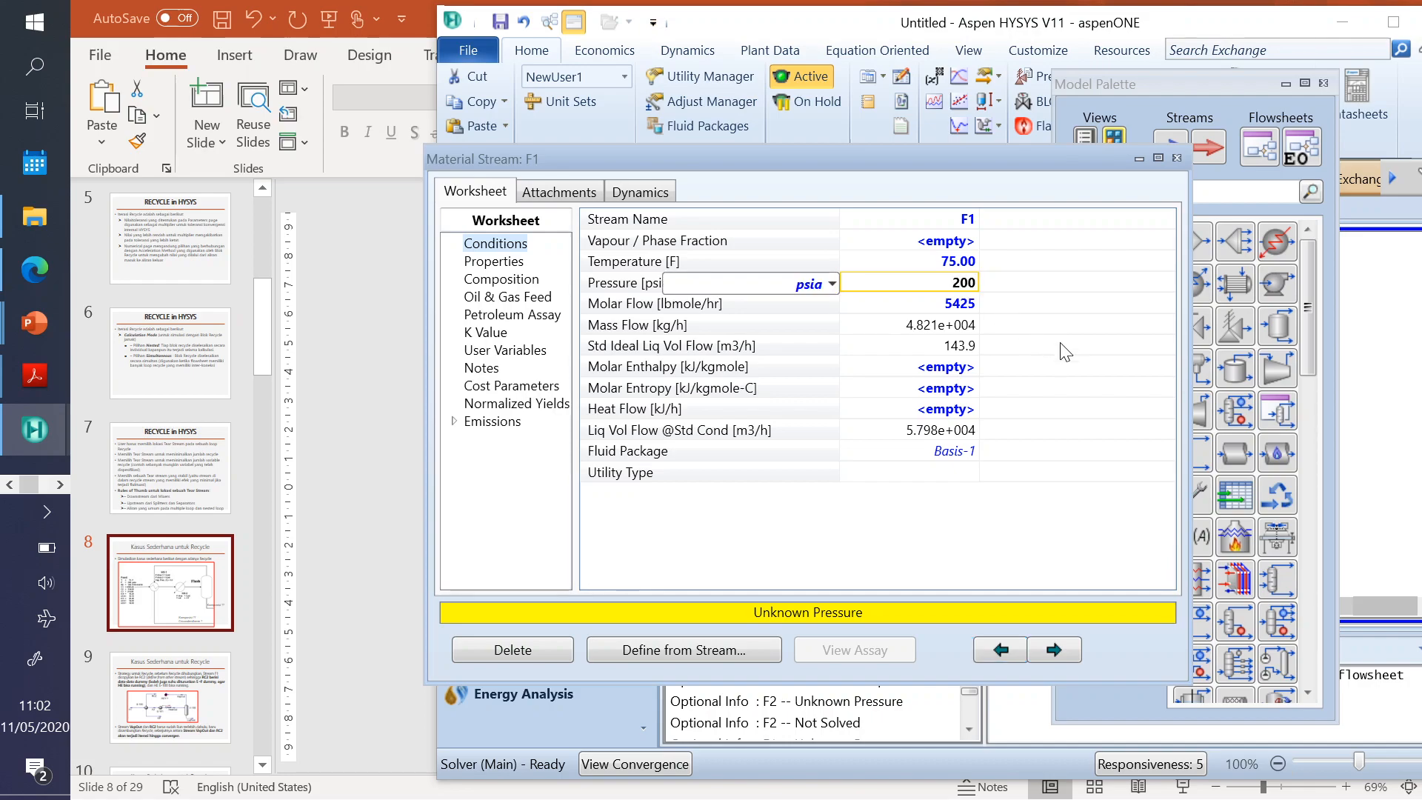
key("Return")
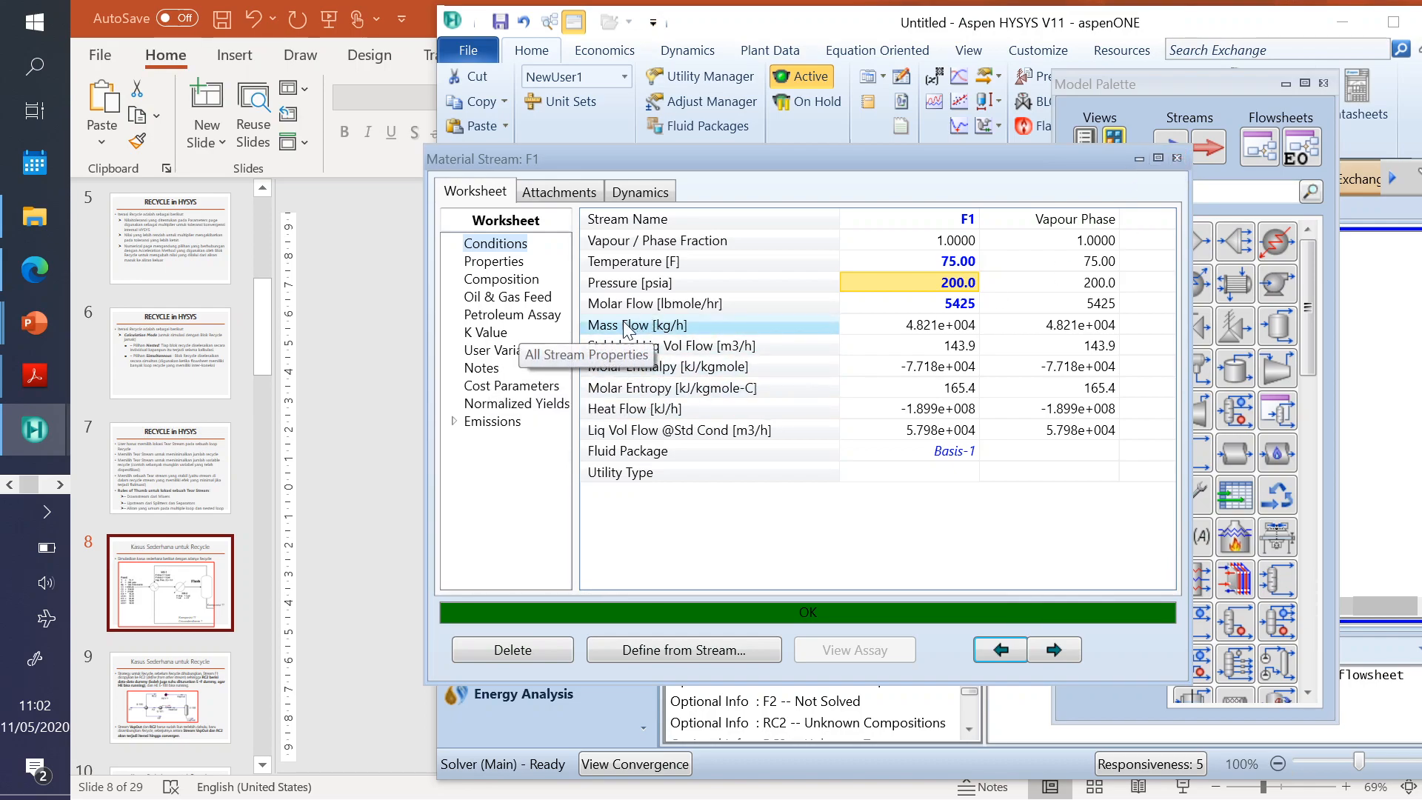
- Close the F1 stream window and maximize the HYSYS window to show the whole flowsheet
mouse_move(955, 303)
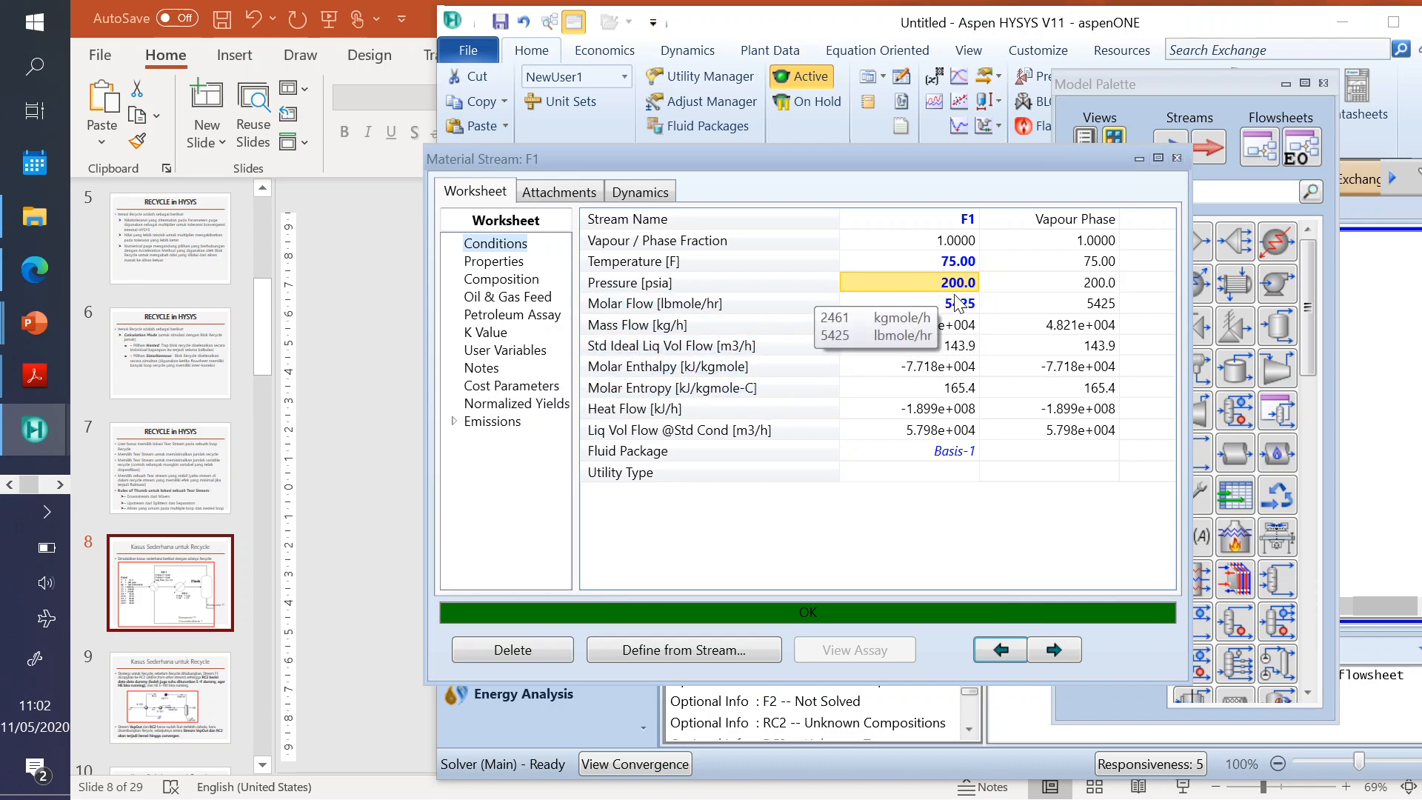
left_click_drag(1040, 158, 1007, 166)
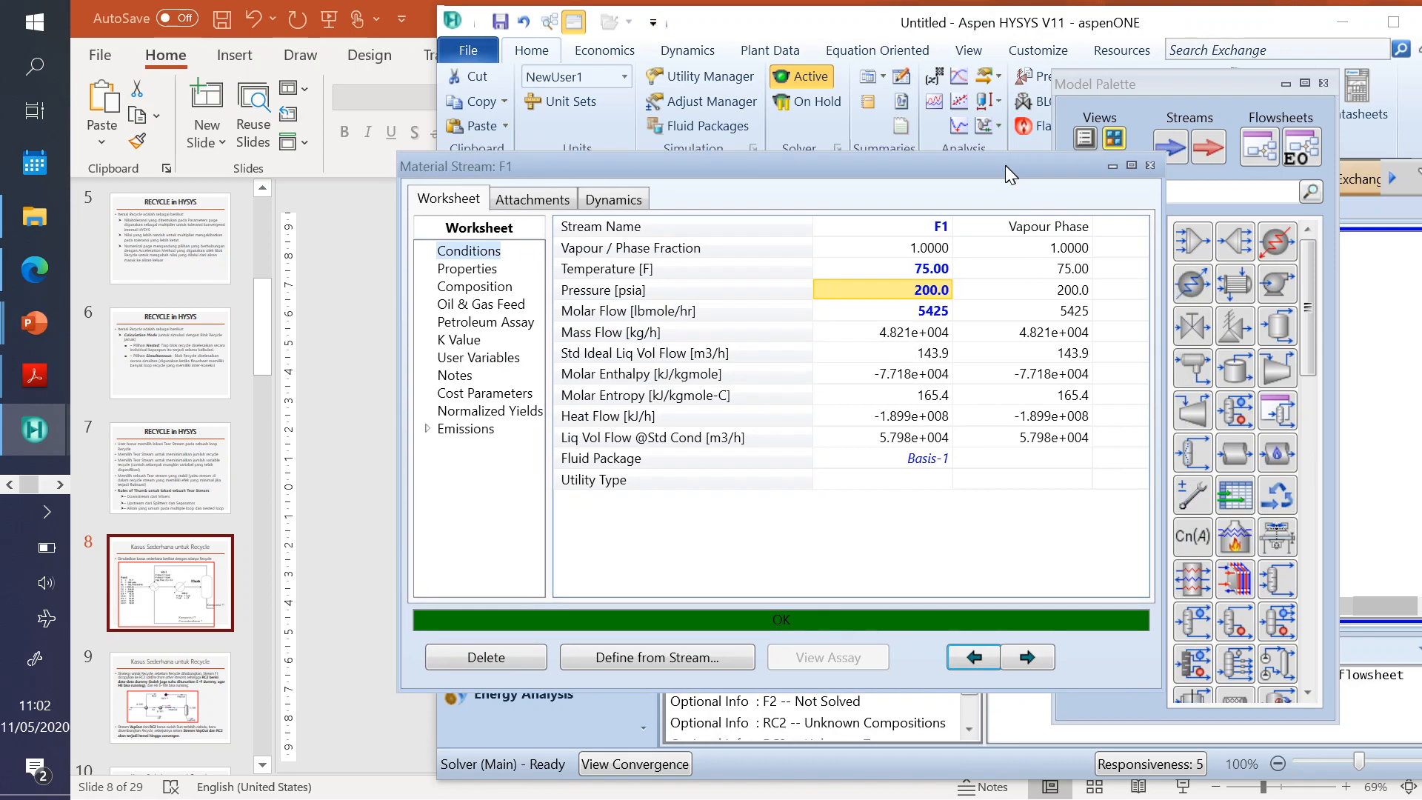
left_click(1141, 168)
left_click(1393, 22)
left_click(806, 337)
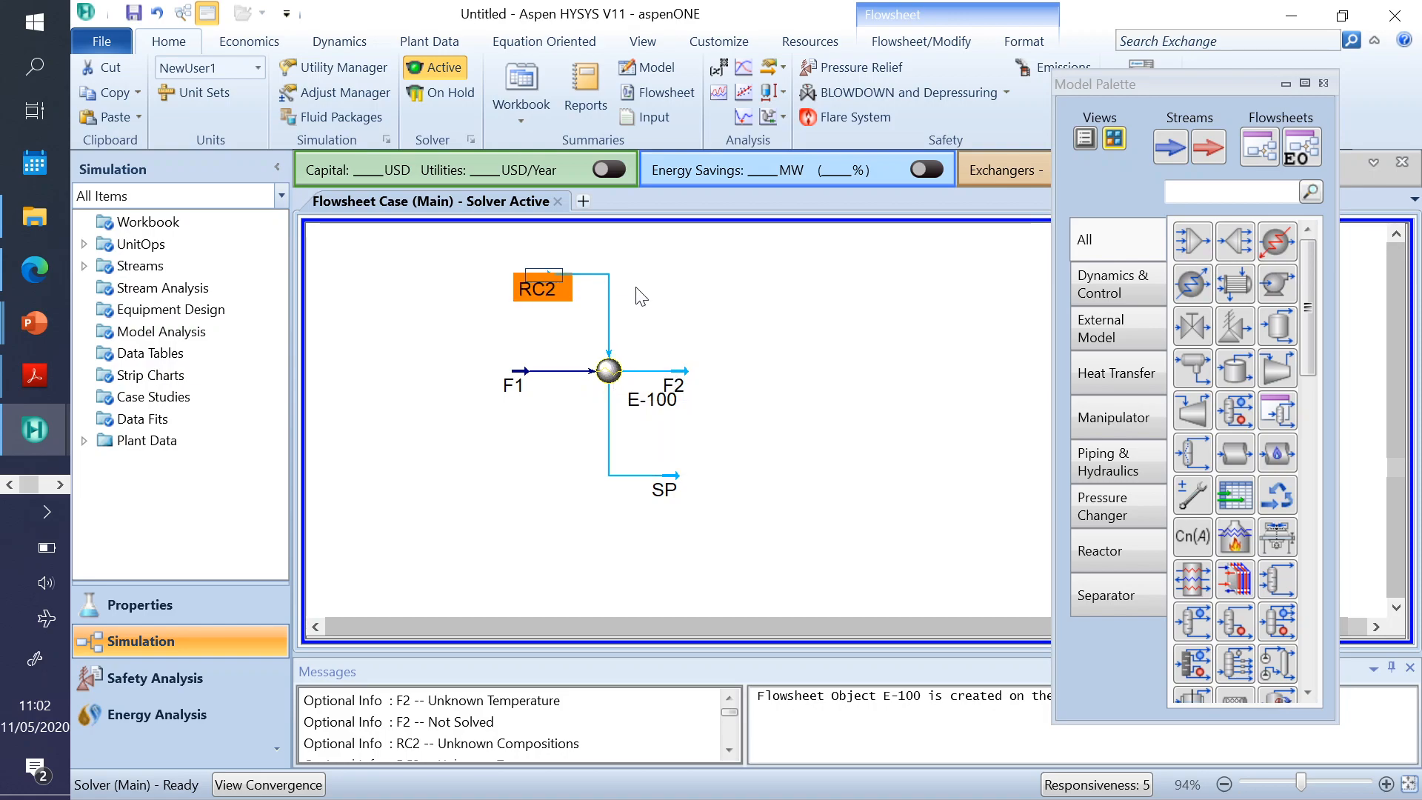
right_click(543, 278)
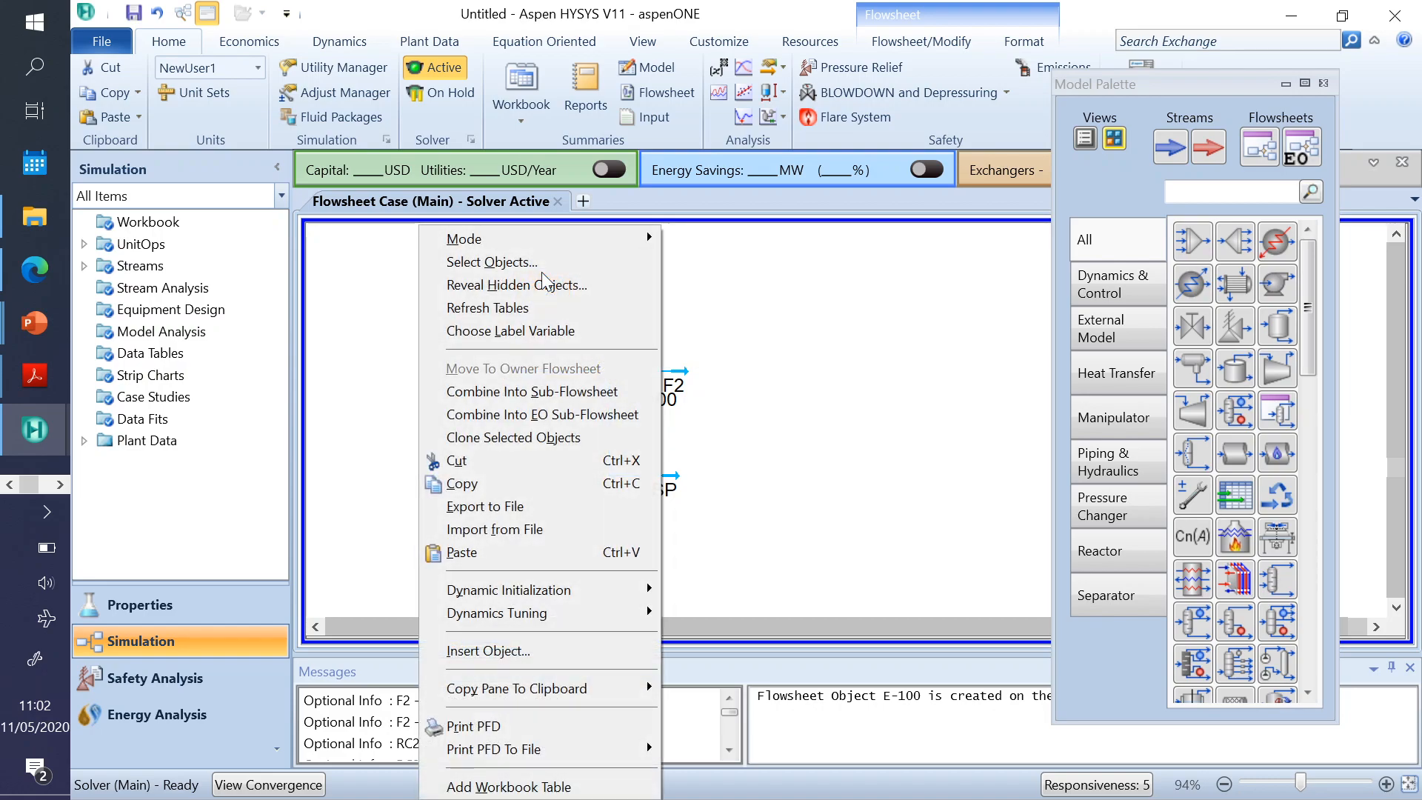
left_click(692, 265)
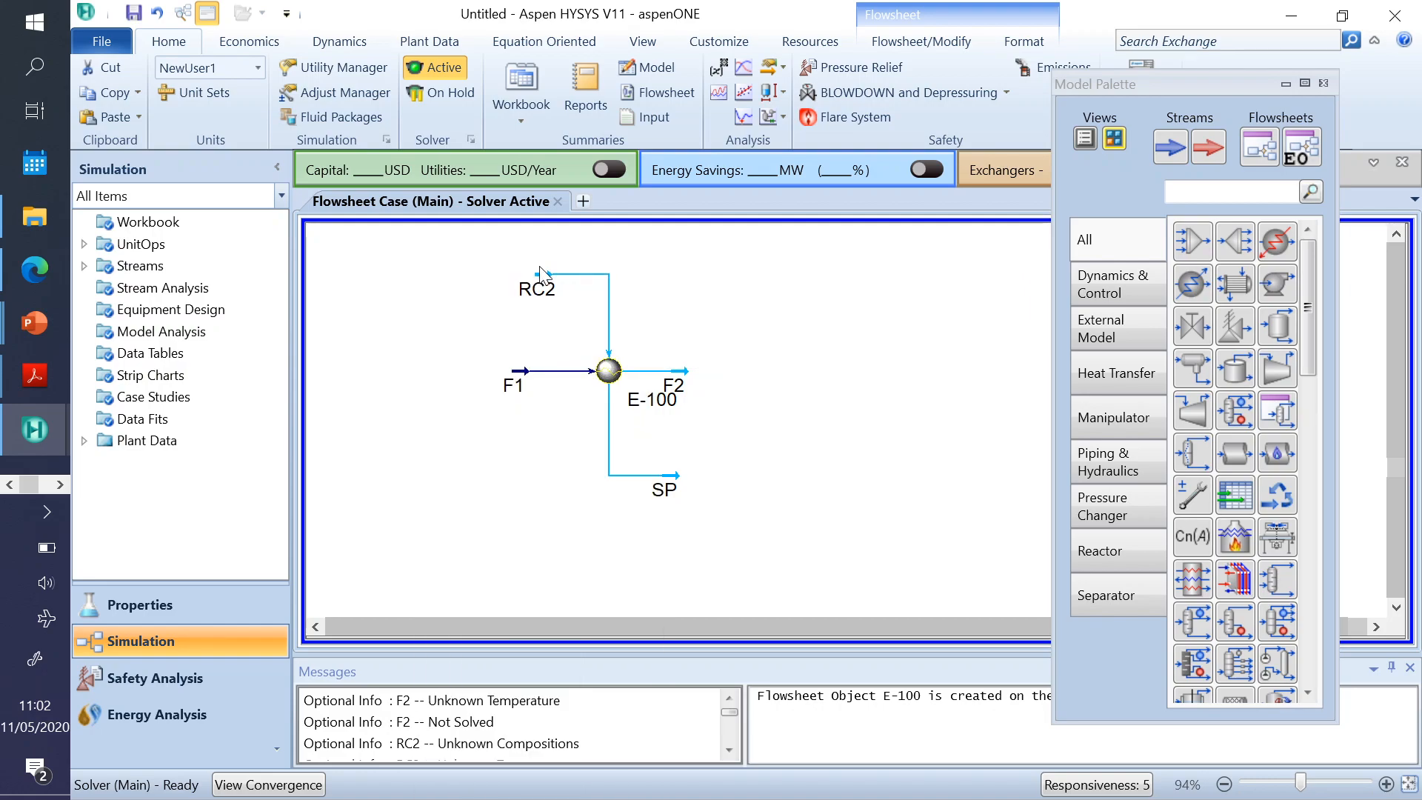
mouse_move(545, 280)
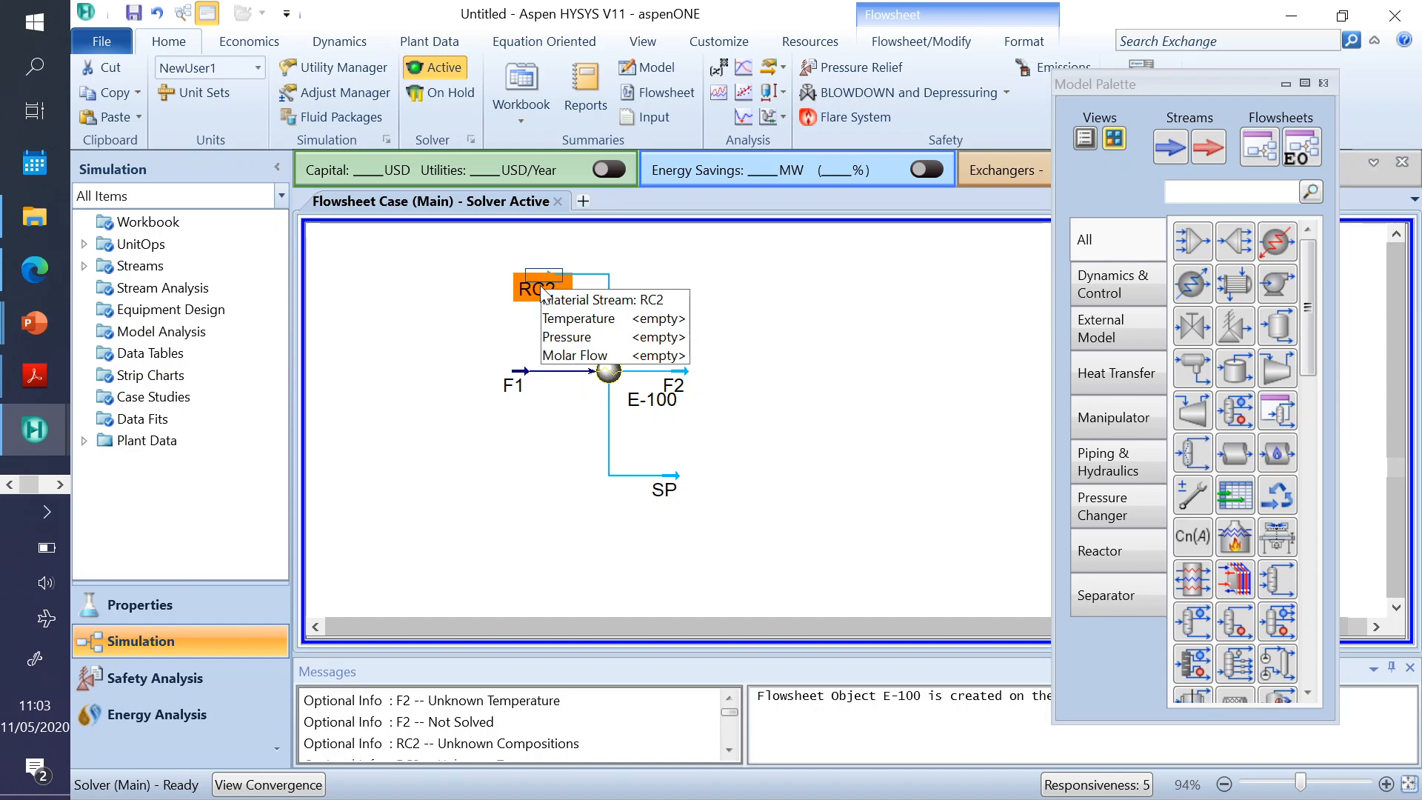
right_click(541, 280)
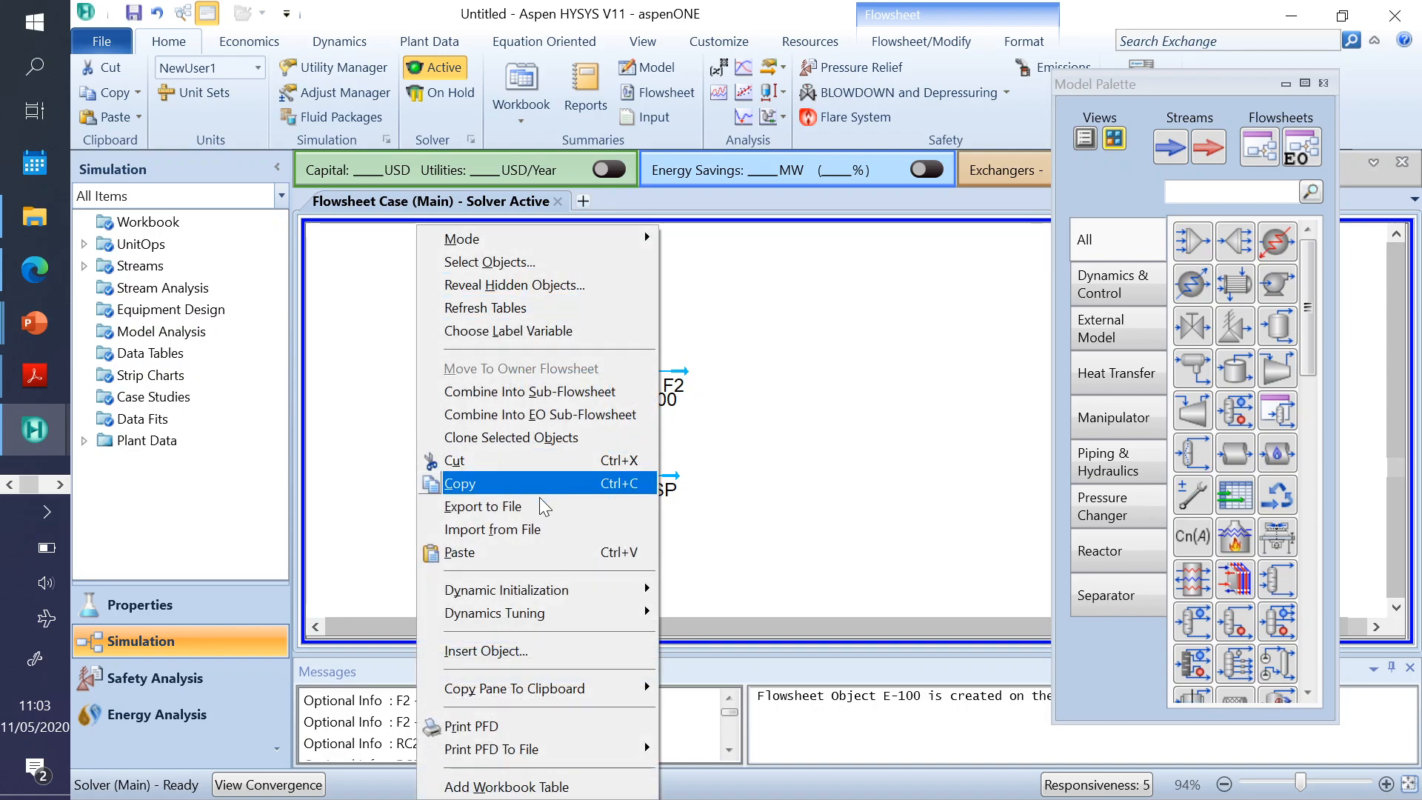
mouse_move(531, 604)
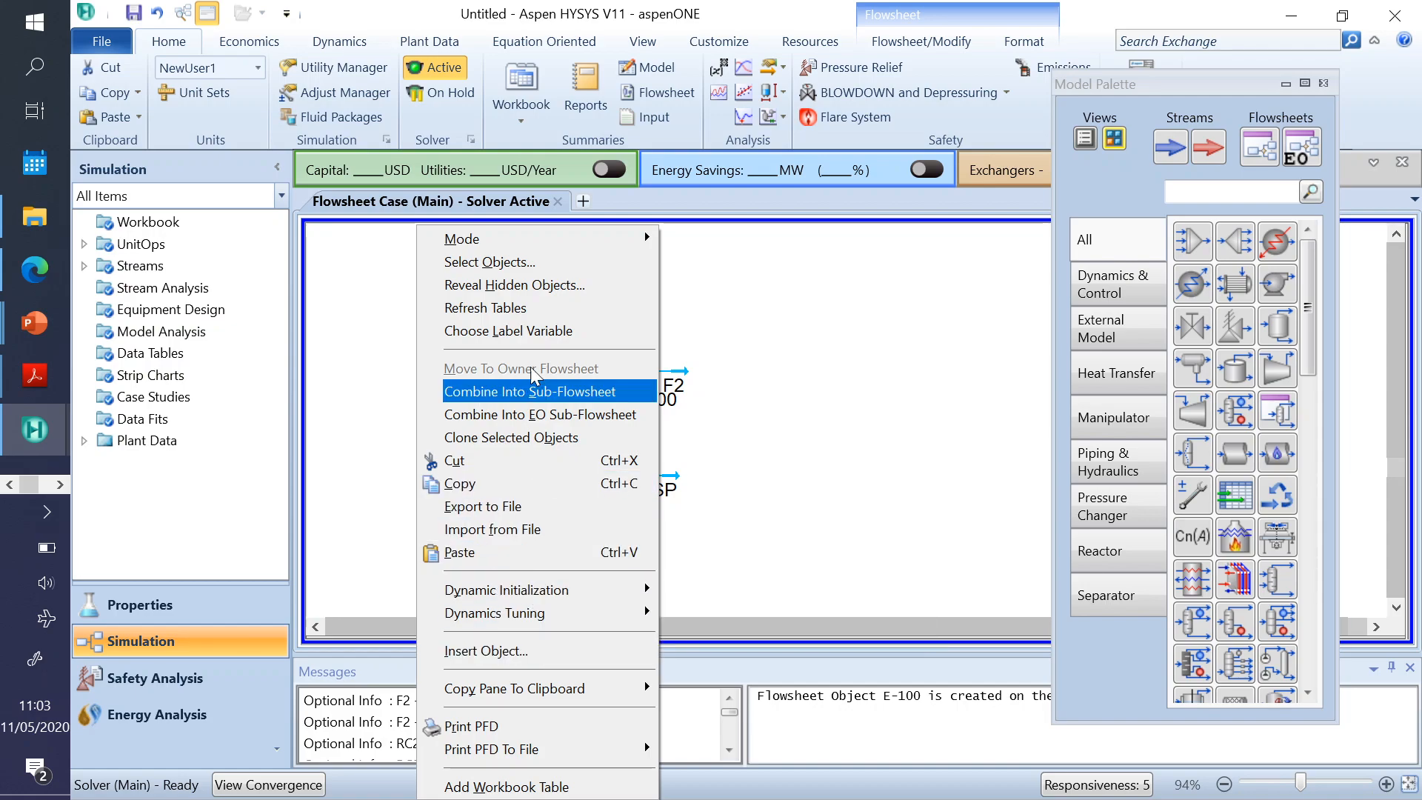
left_click(861, 388)
- Flip the icon of stream RC2 horizontally on the flowsheet, moving the Model Palette clear of the commands
left_click(544, 274)
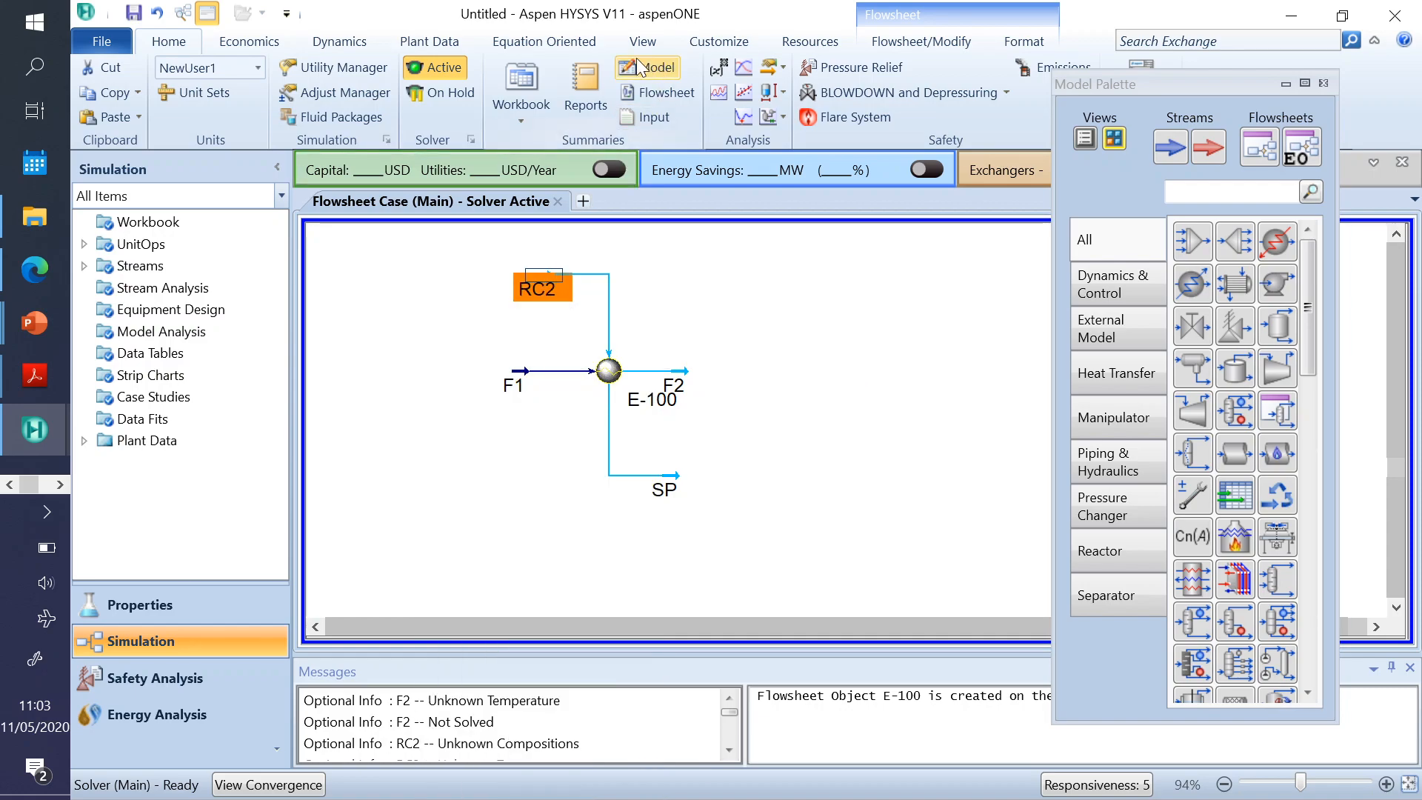
left_click(651, 37)
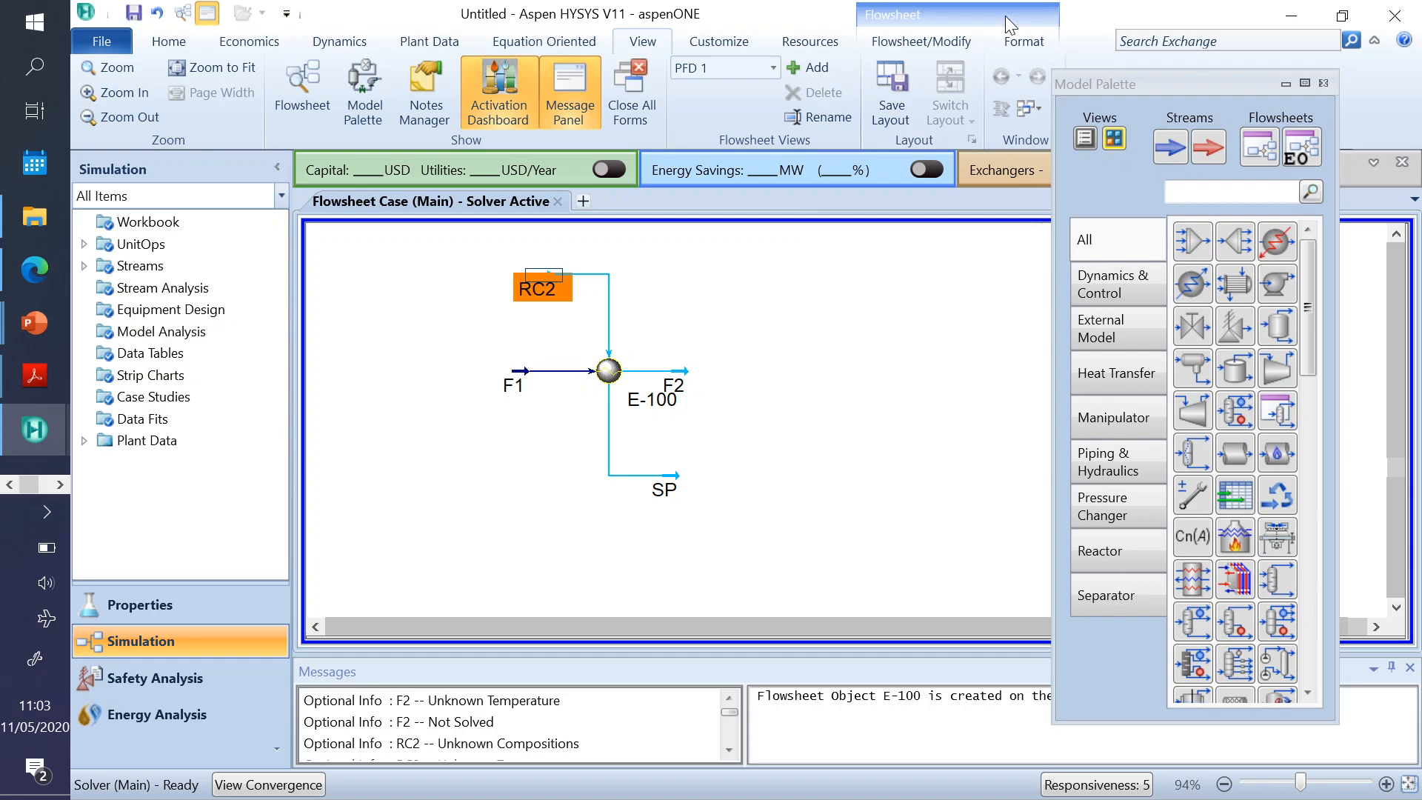
left_click_drag(1176, 84, 1202, 144)
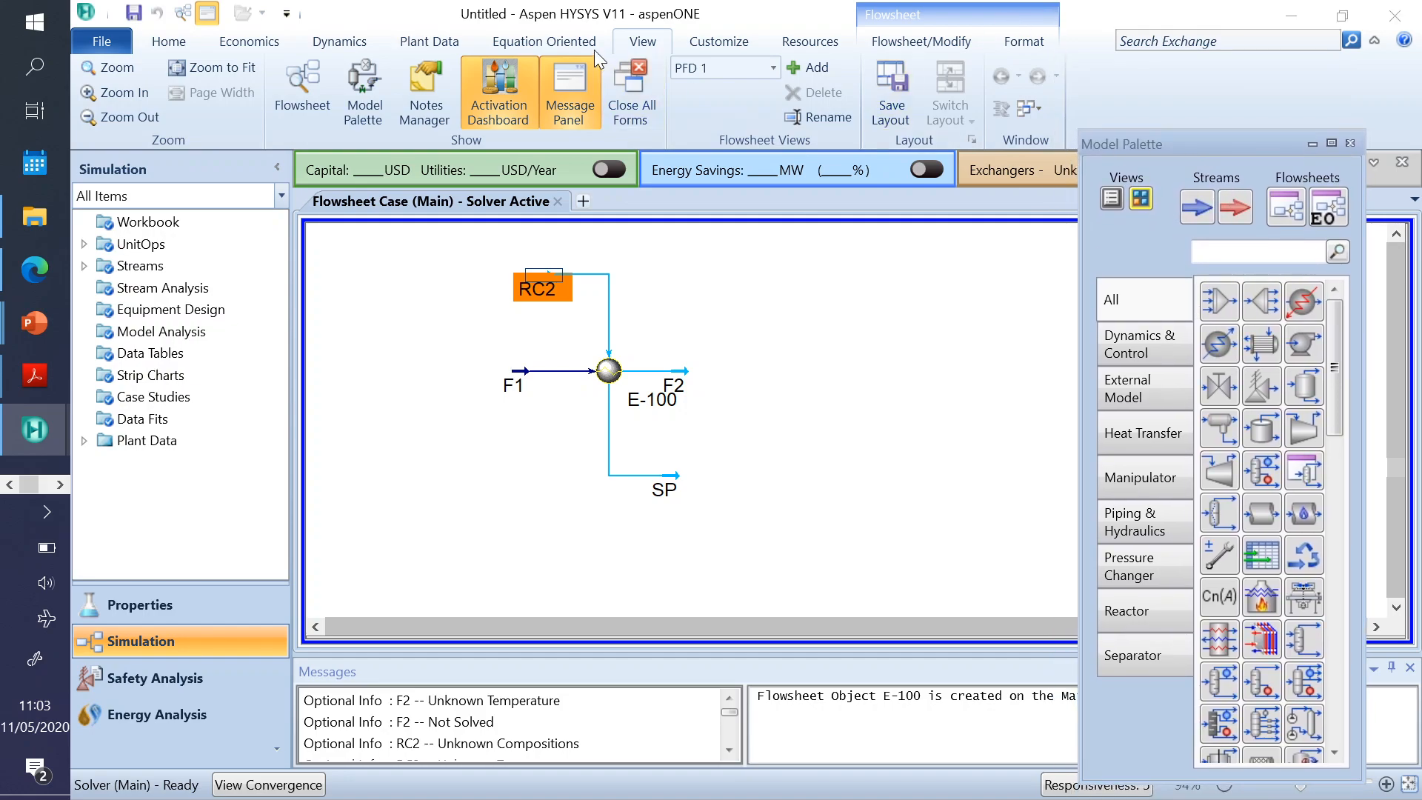
left_click(713, 45)
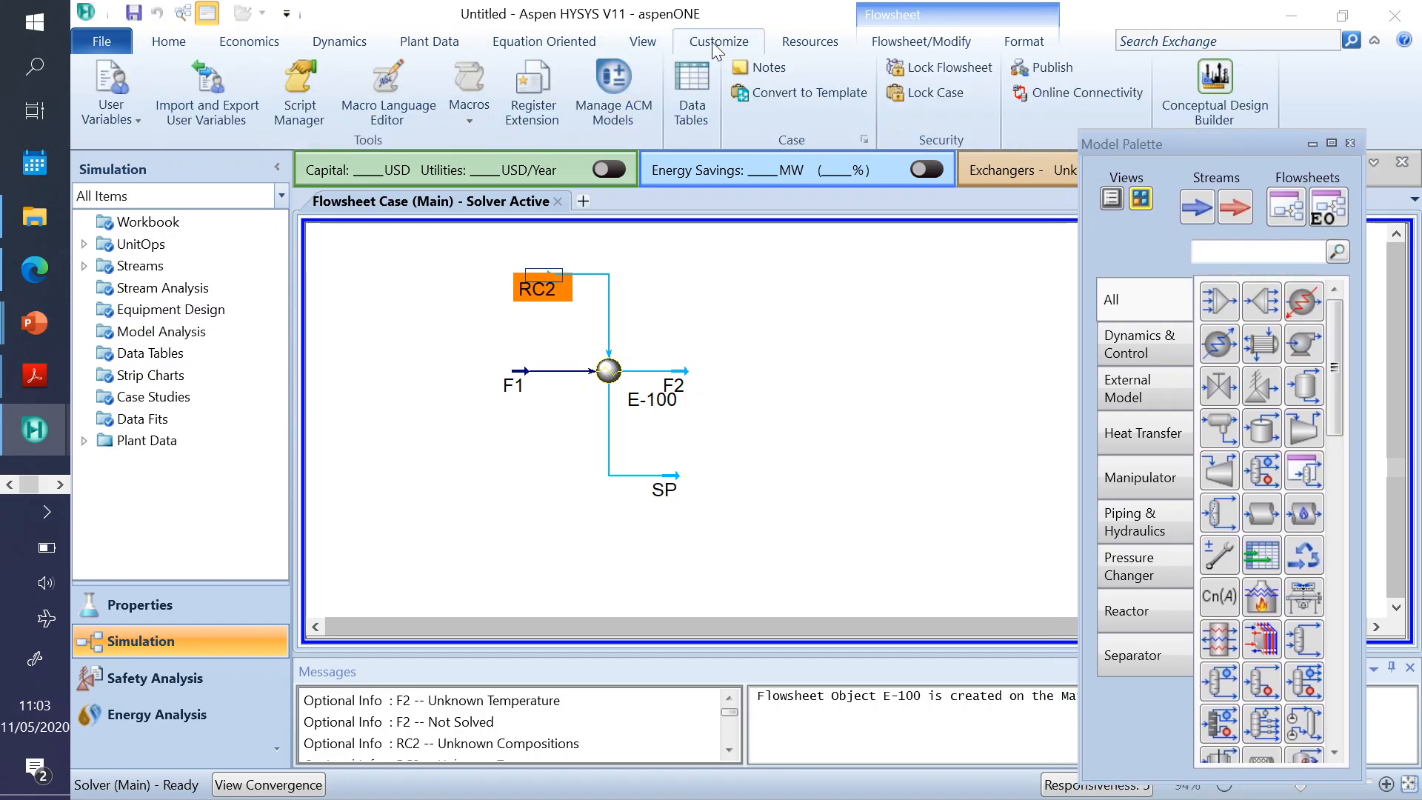
left_click(807, 43)
left_click(899, 46)
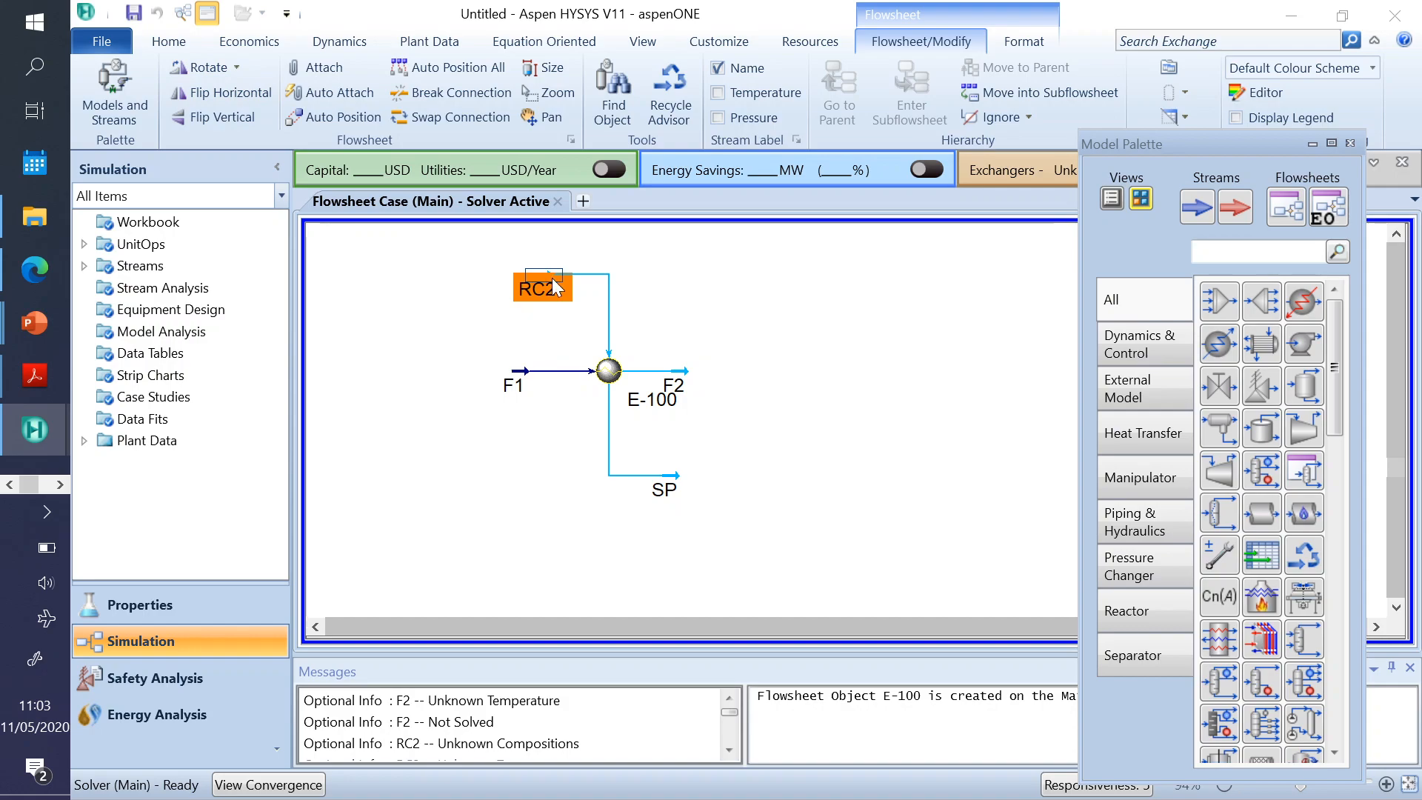
left_click(204, 90)
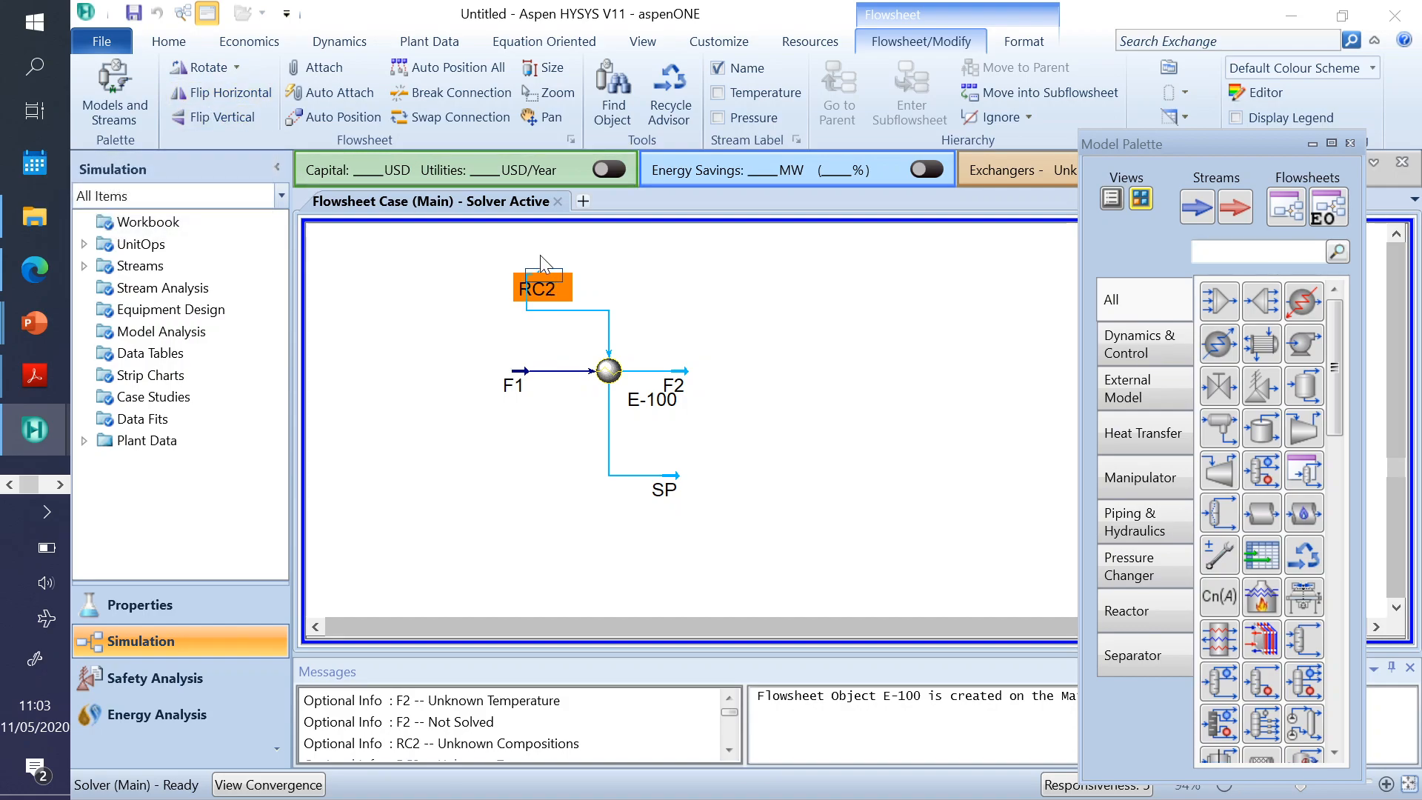
- Move stream RC2 to the upper right of heat exchanger E-100, above stream F2
left_click(548, 297)
left_click(547, 294)
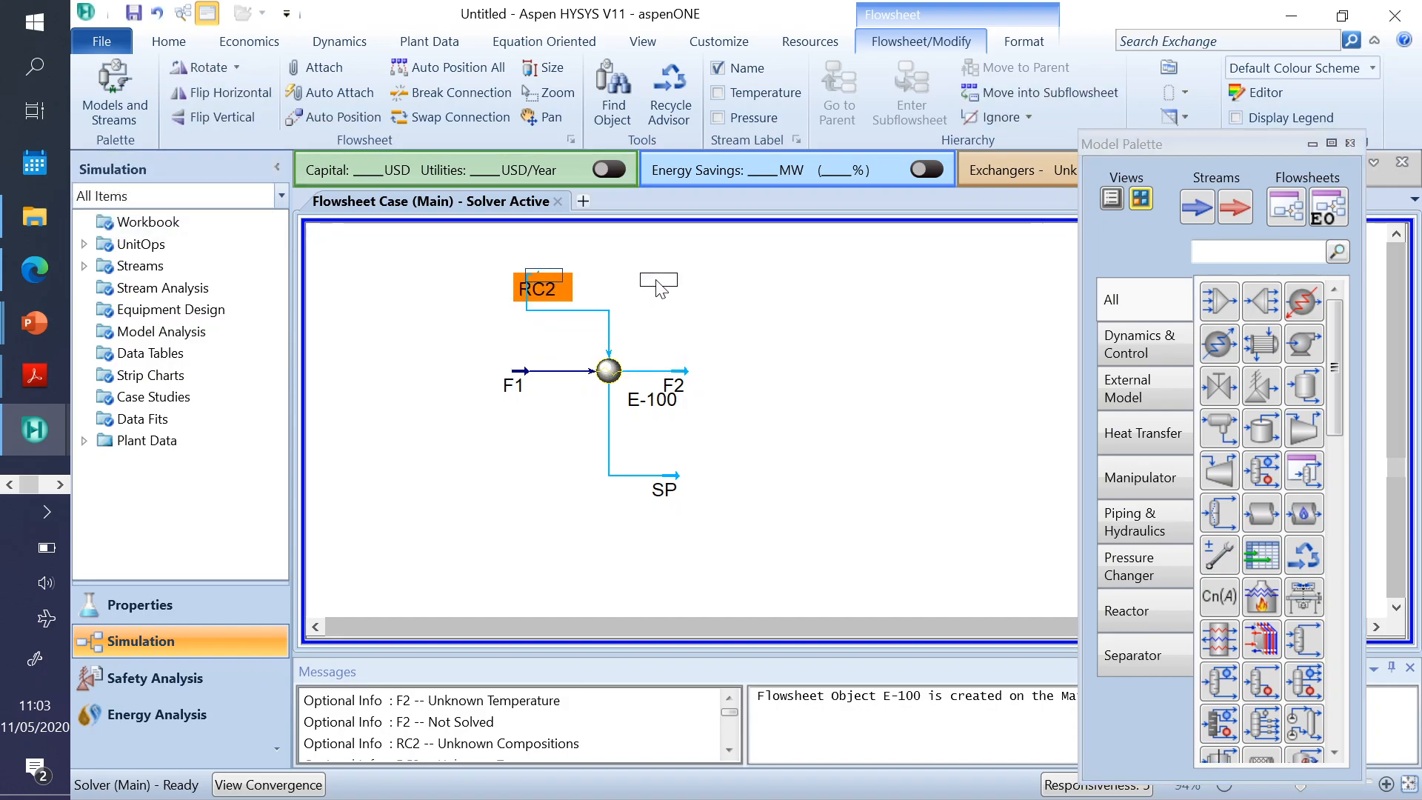
left_click_drag(542, 278, 665, 278)
left_click(781, 359)
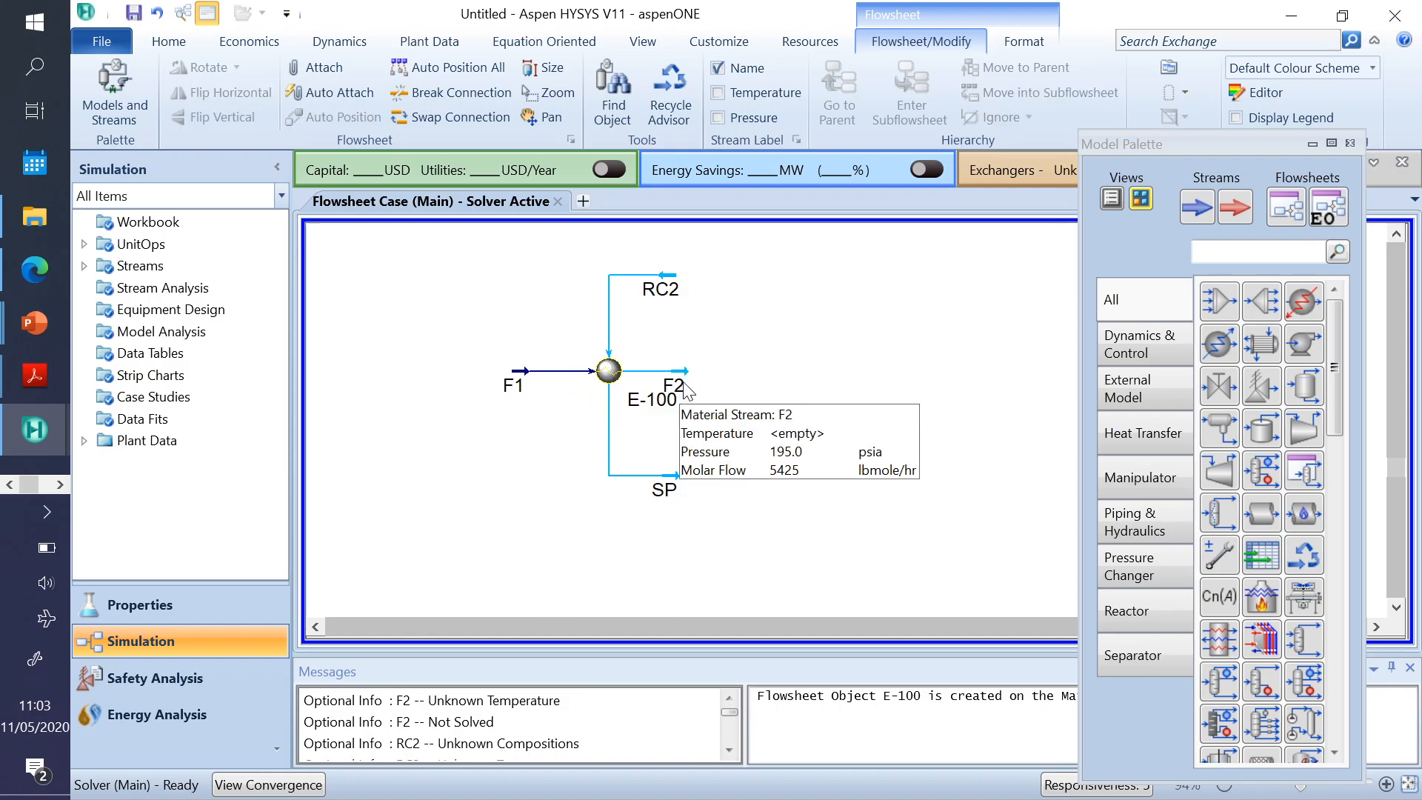
- Examine the specifications and unknown variables of heat exchanger E-100 with its window enlarged, and close it
left_click(610, 372)
double_click(609, 372)
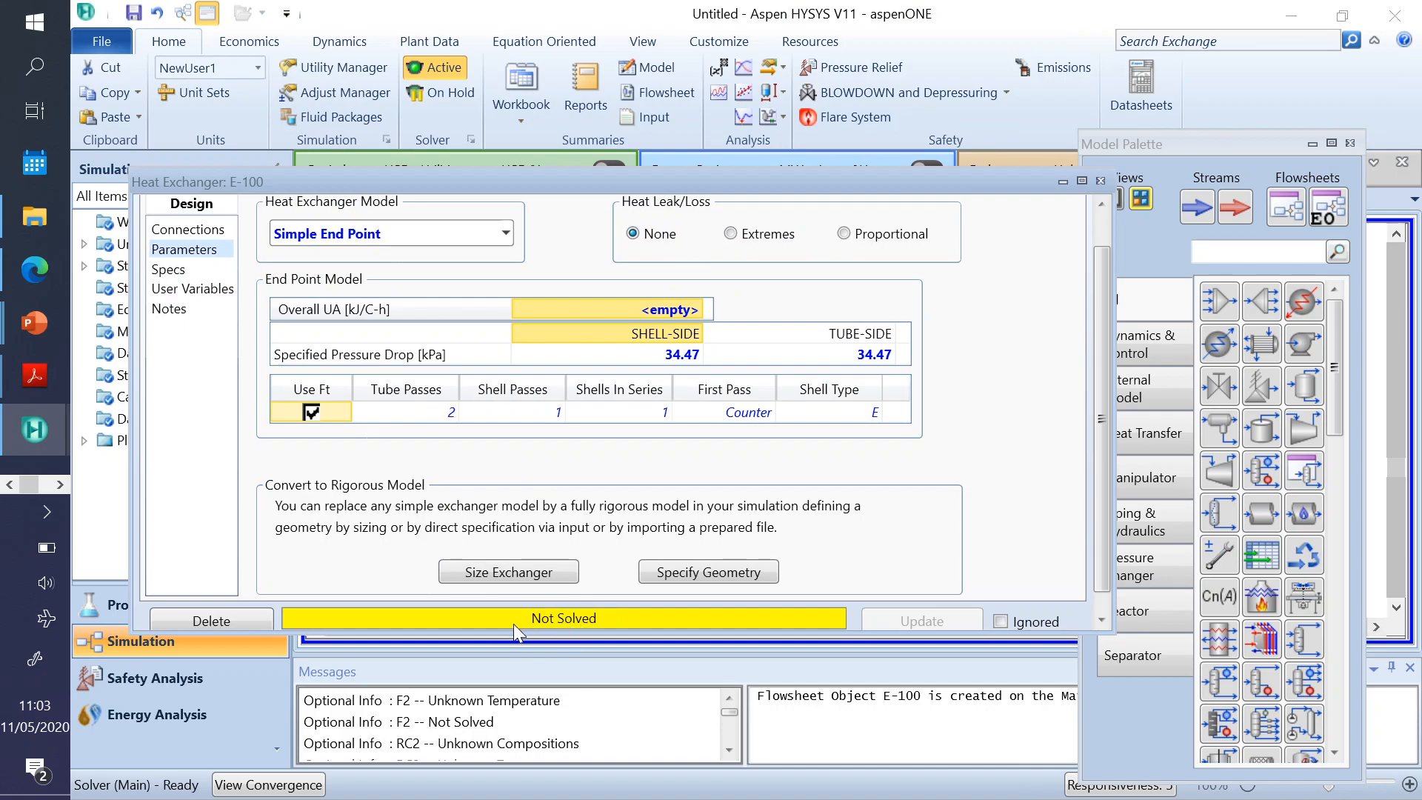
left_click_drag(447, 181, 516, 94)
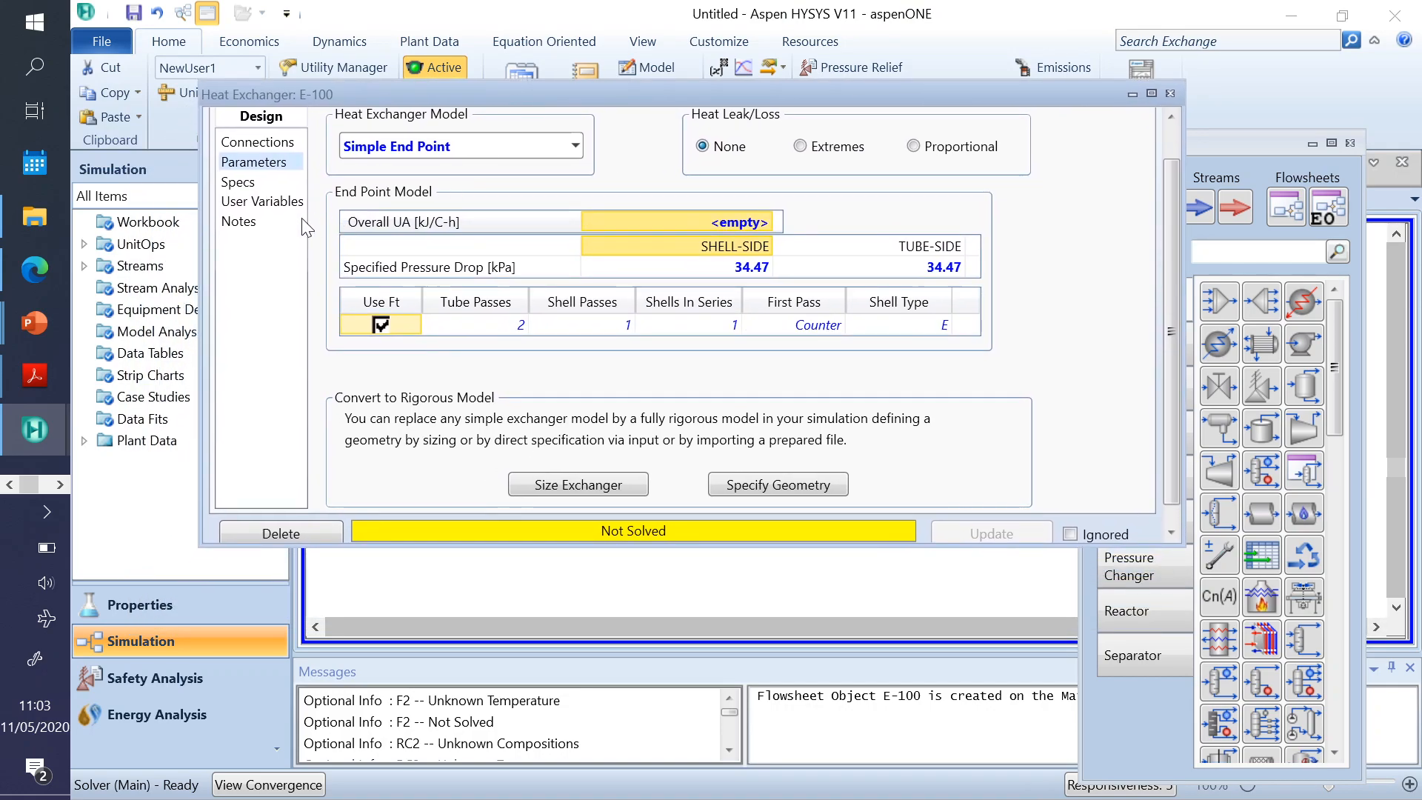
left_click(238, 182)
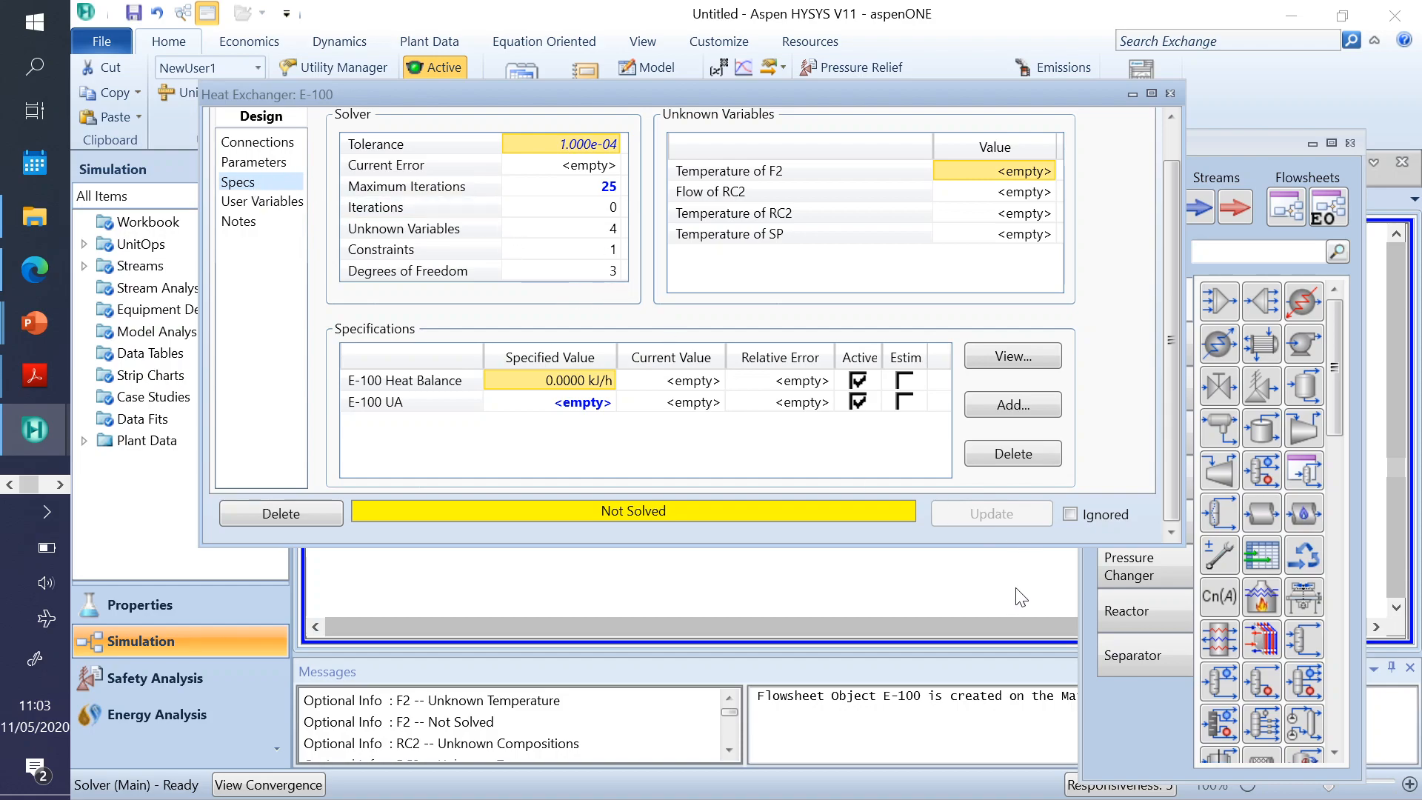
left_click_drag(879, 545, 900, 756)
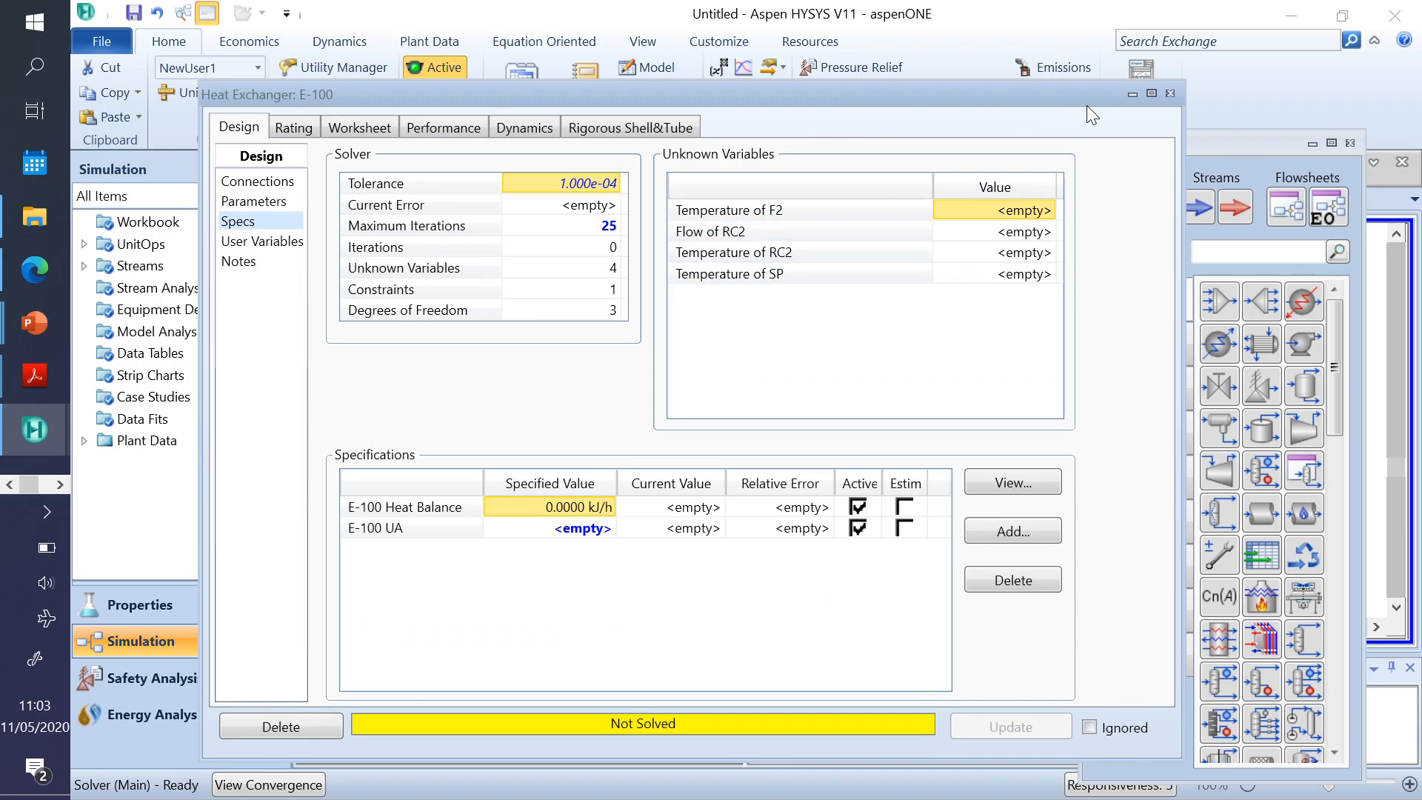
left_click(1173, 92)
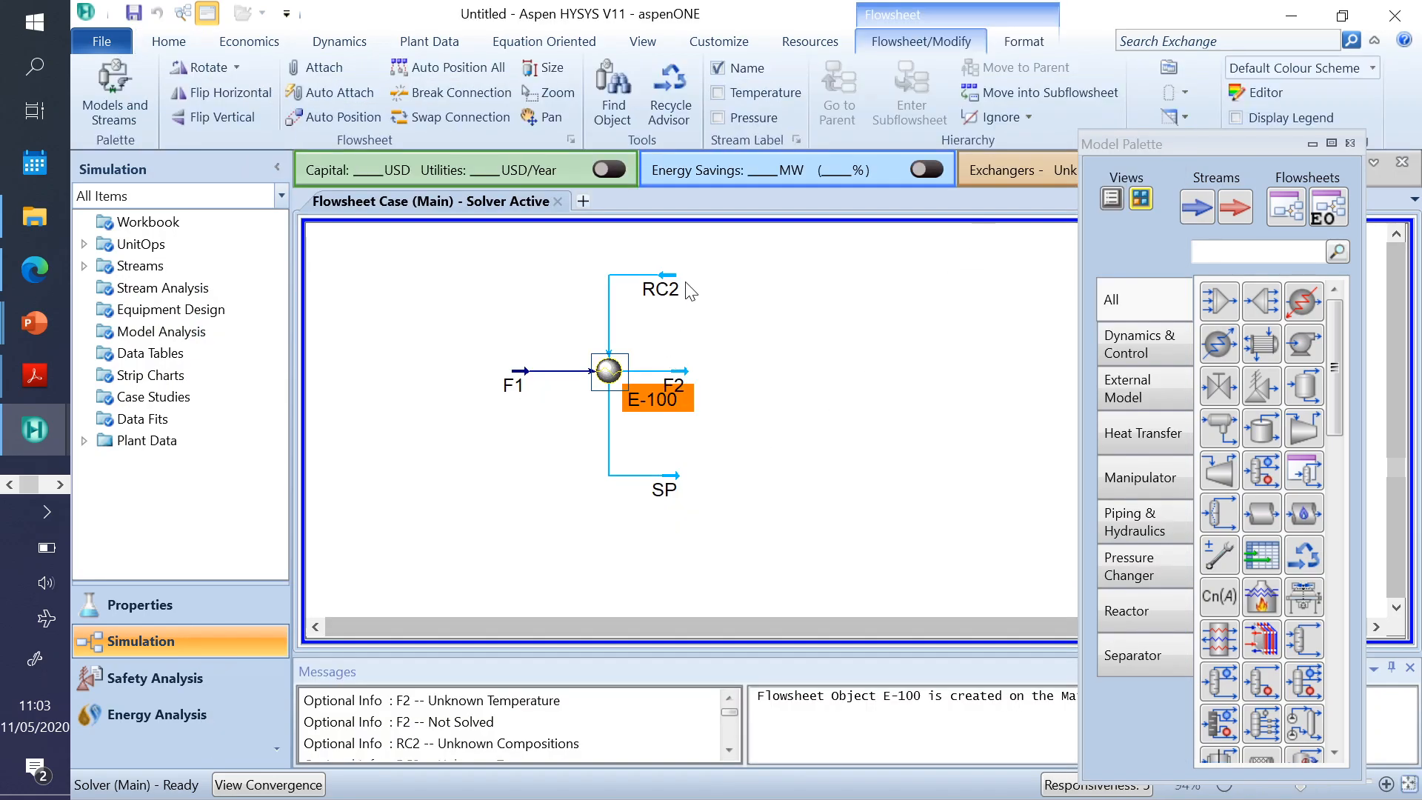
left_click(659, 320)
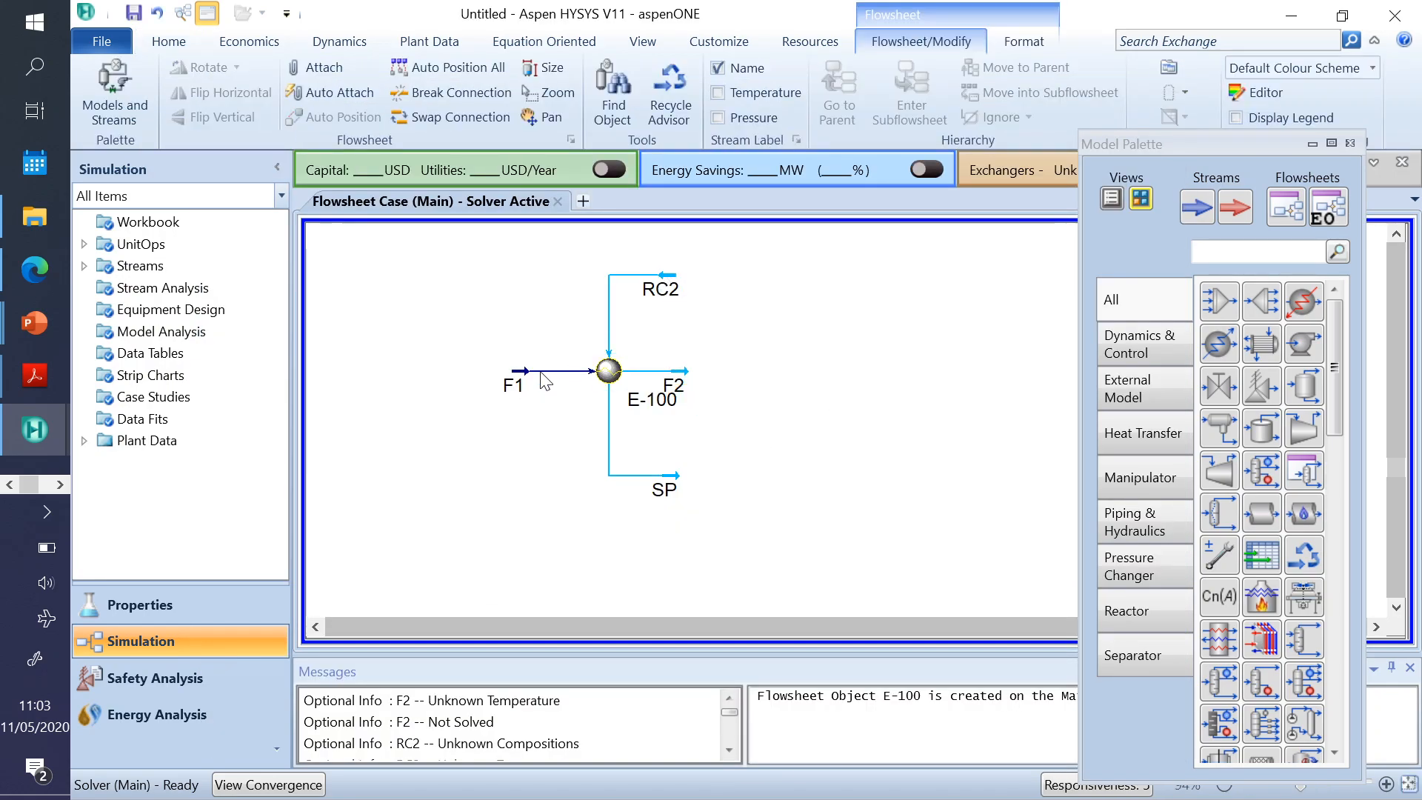
mouse_move(525, 381)
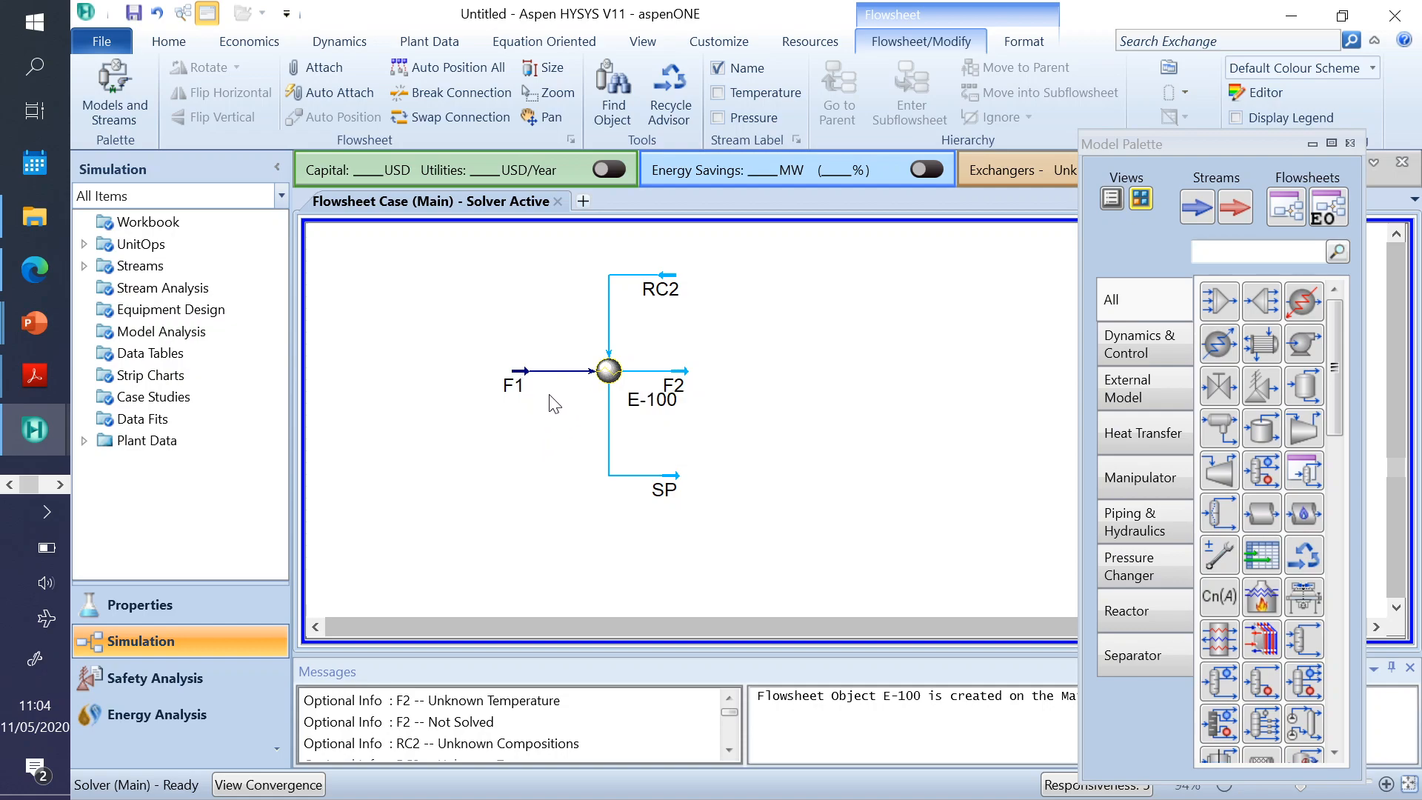
mouse_move(659, 283)
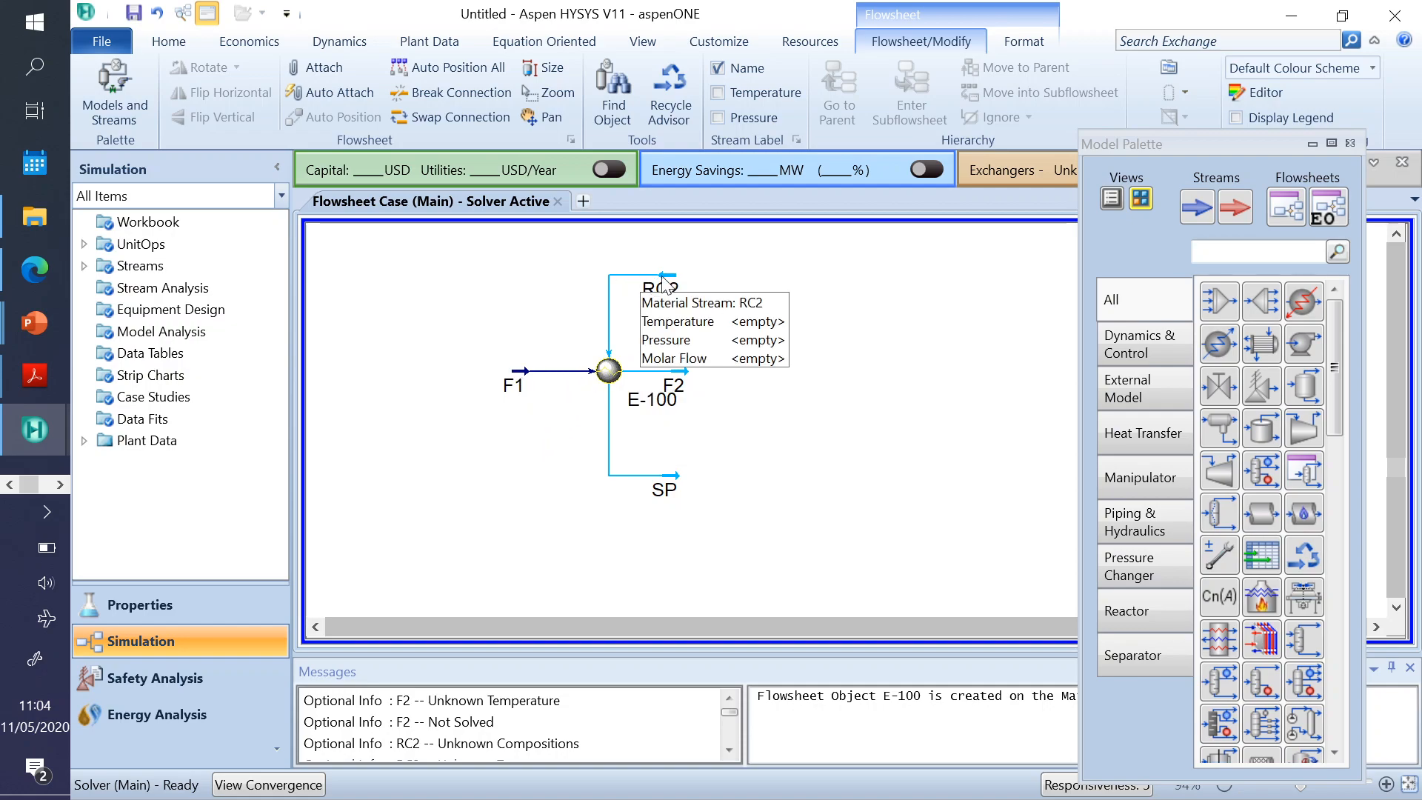
left_click(666, 283)
right_click(667, 282)
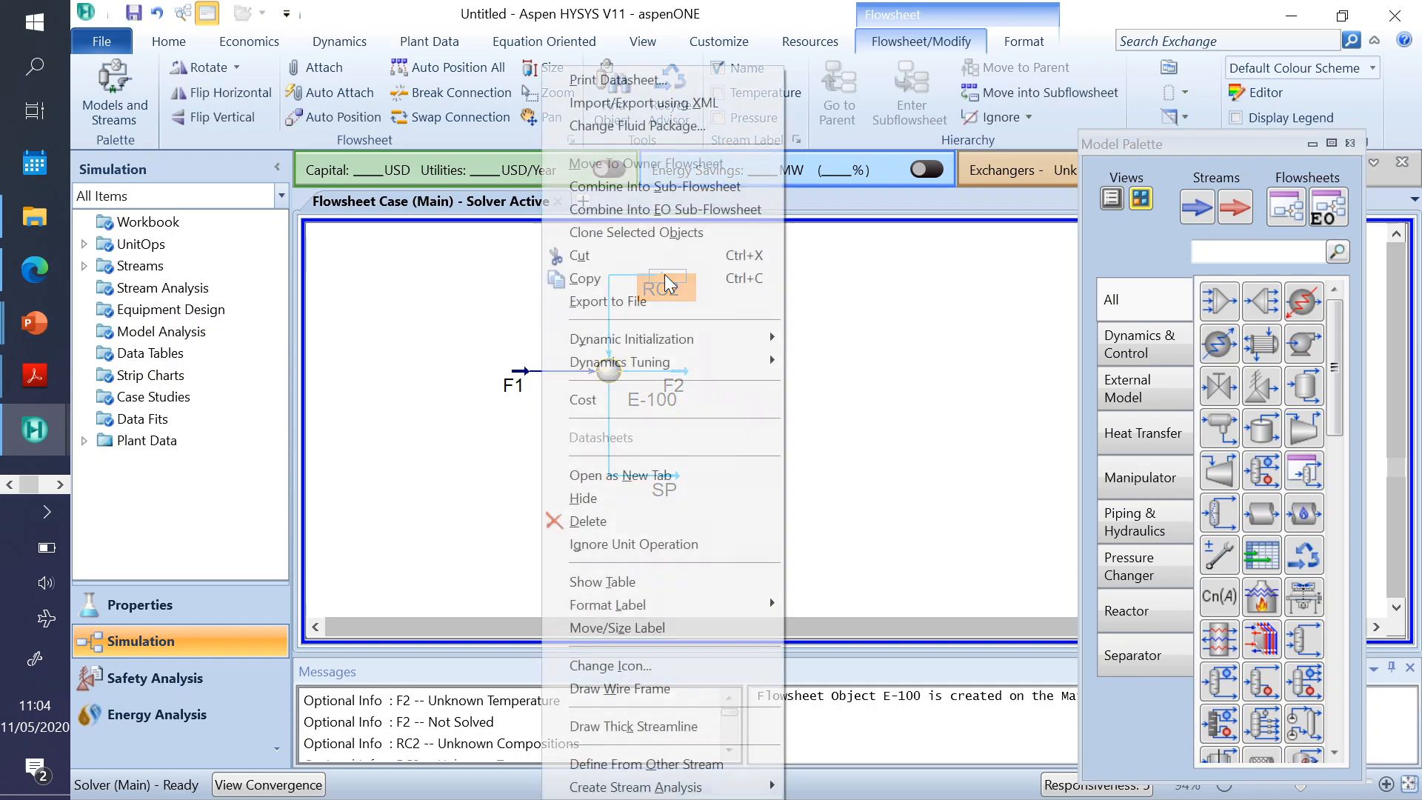
left_click(863, 310)
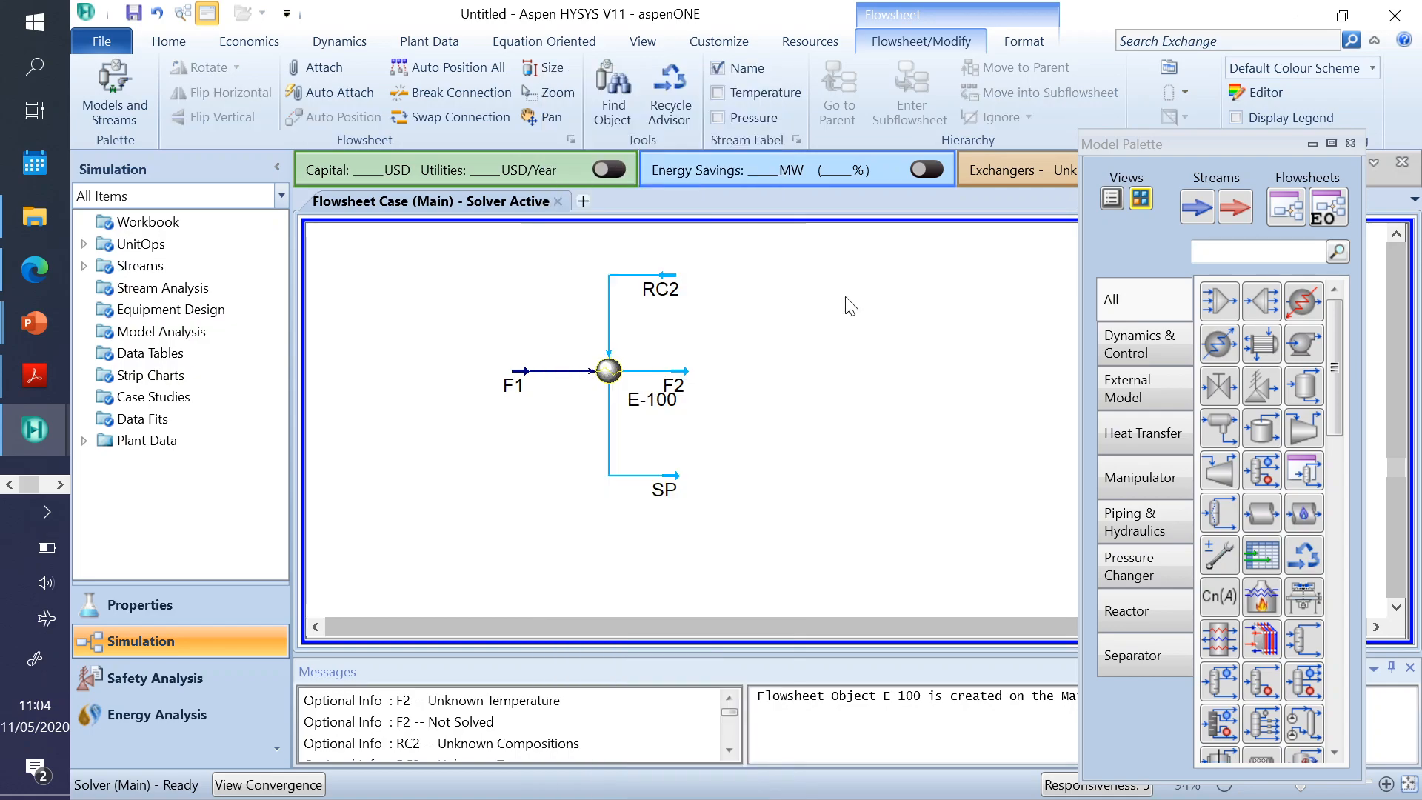
left_click(669, 275)
right_click(668, 275)
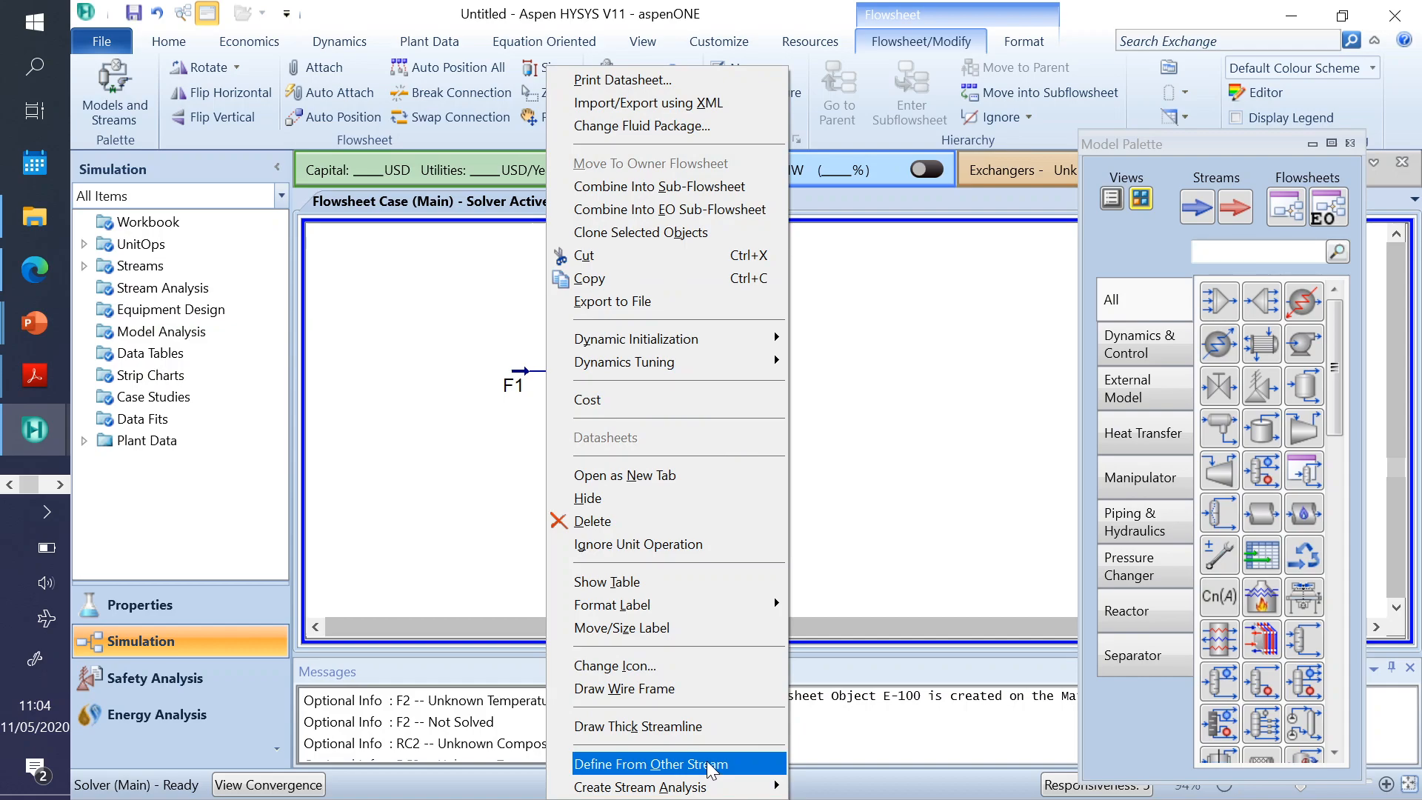
left_click(859, 476)
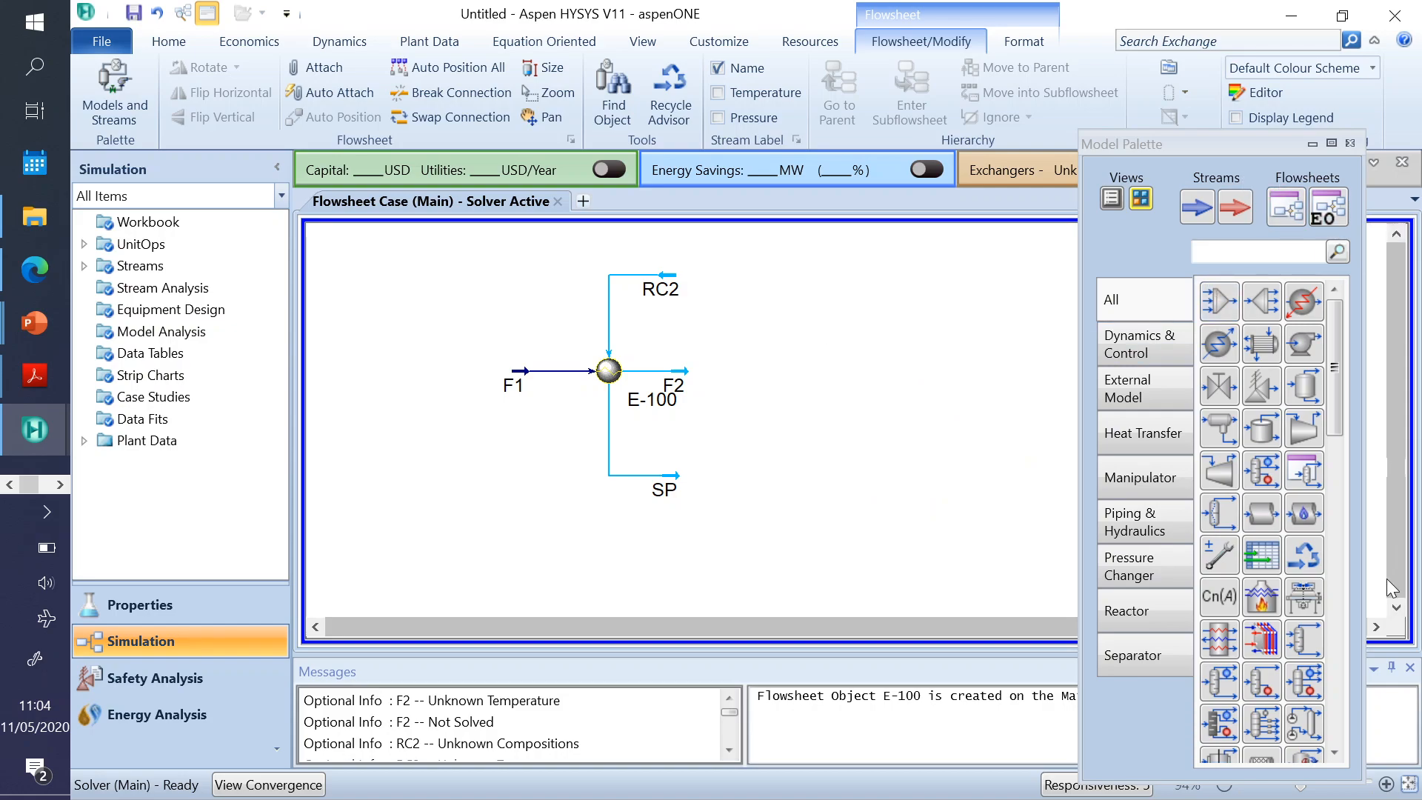
- Define stream RC2 from stream F1, copying temperature, pressure, composition and flow on a molar basis
left_click(1377, 627)
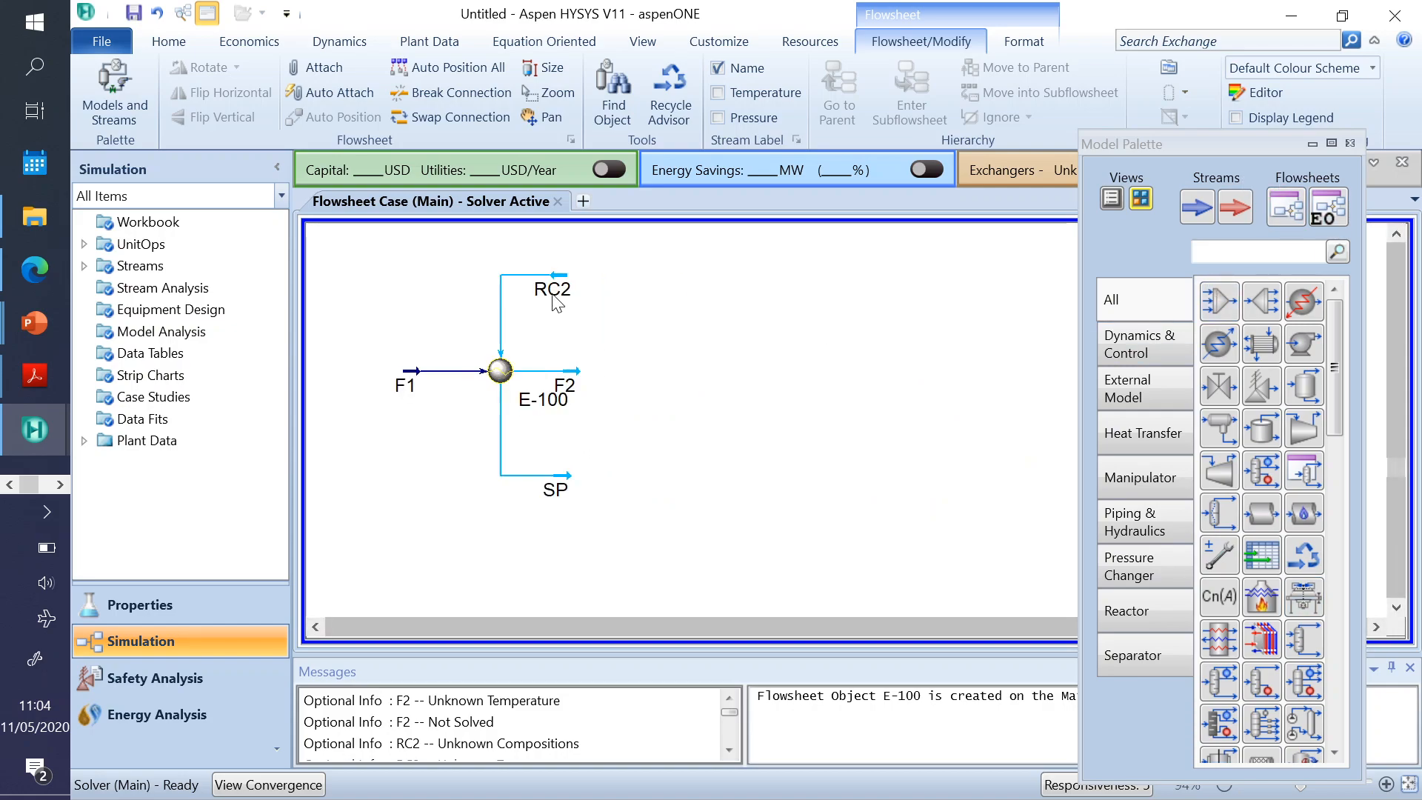
right_click(557, 280)
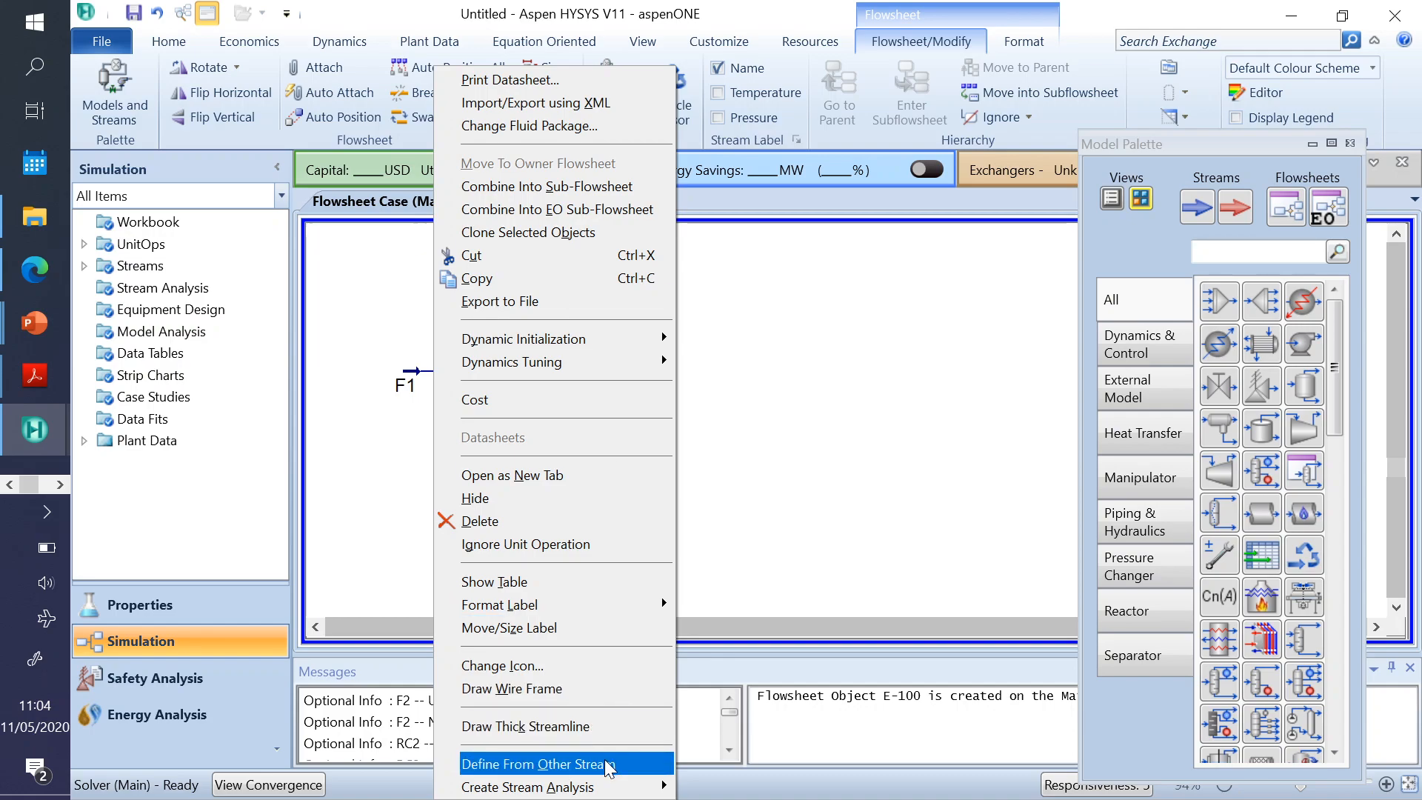
left_click(606, 763)
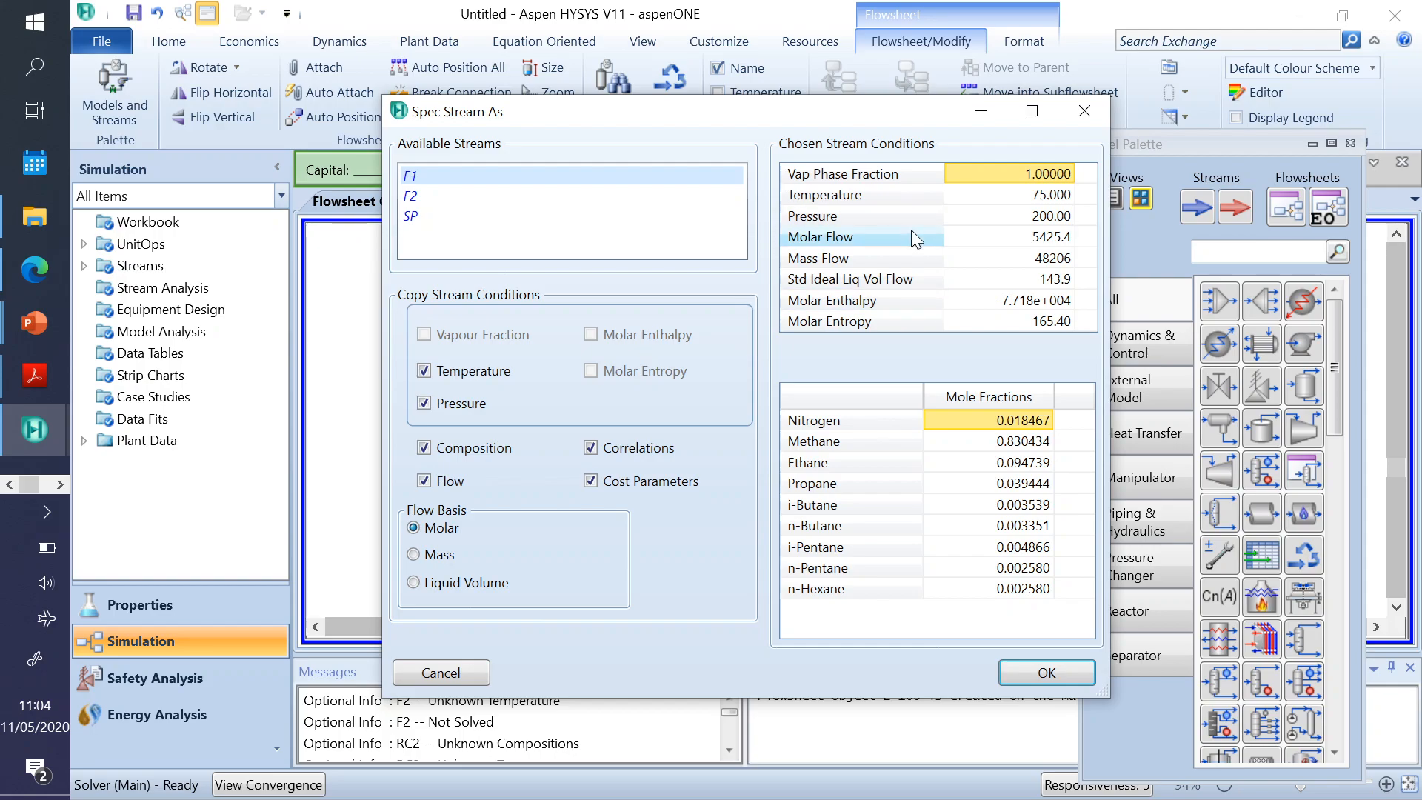
left_click(1012, 670)
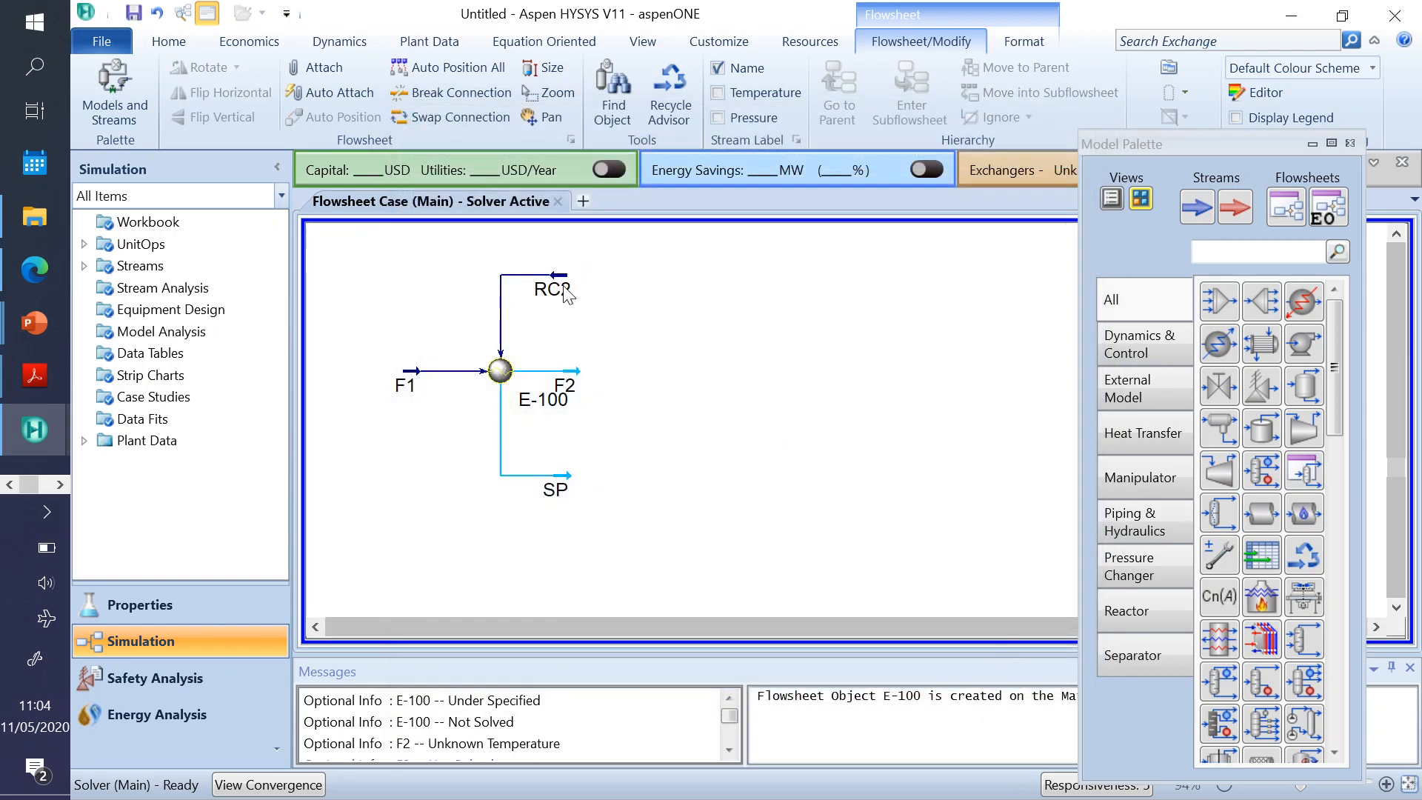
- Switch to the Pertemuan ke-12.pptx presentation in PowerPoint, review the recycle case on slides 8 to 11, and return to Aspen HYSYS
mouse_move(562, 280)
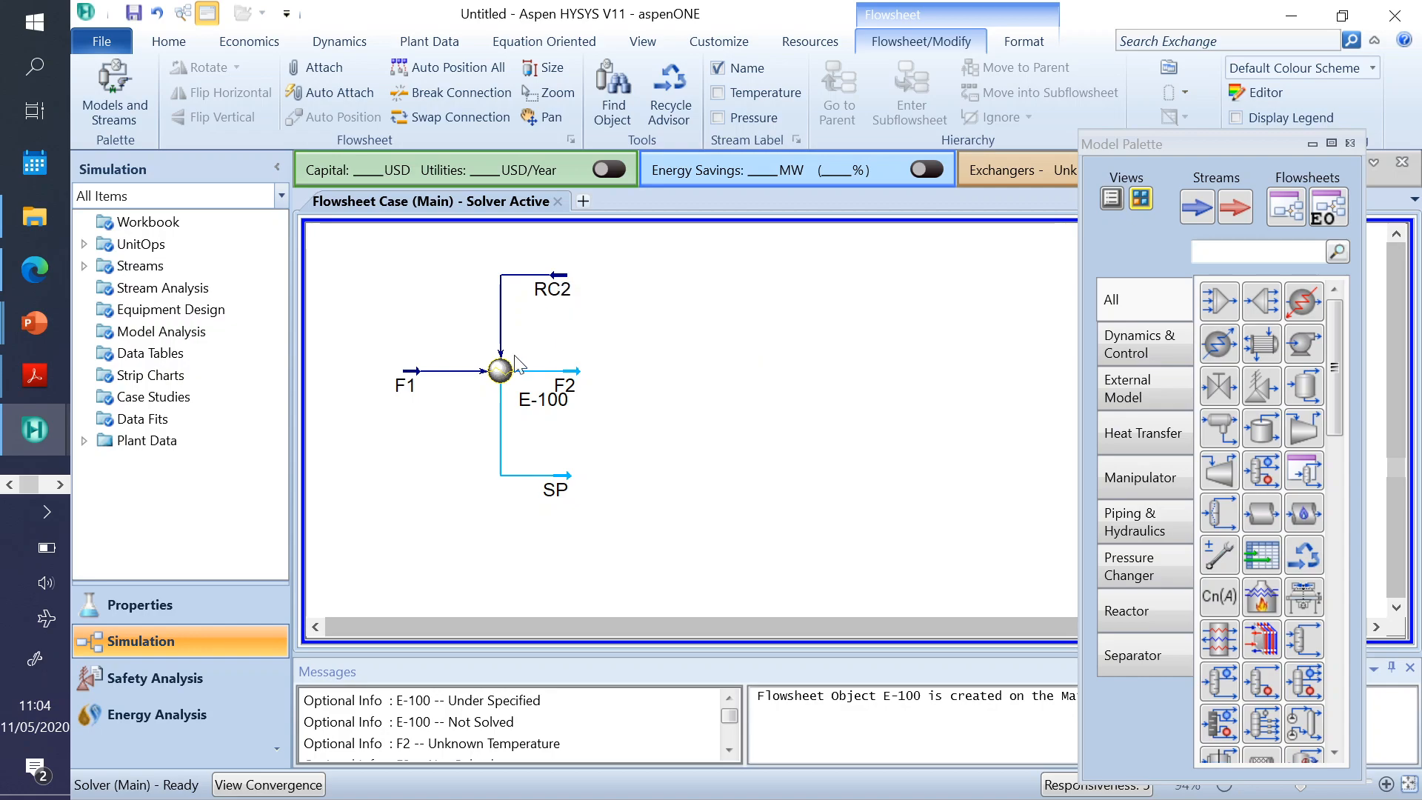
mouse_move(508, 378)
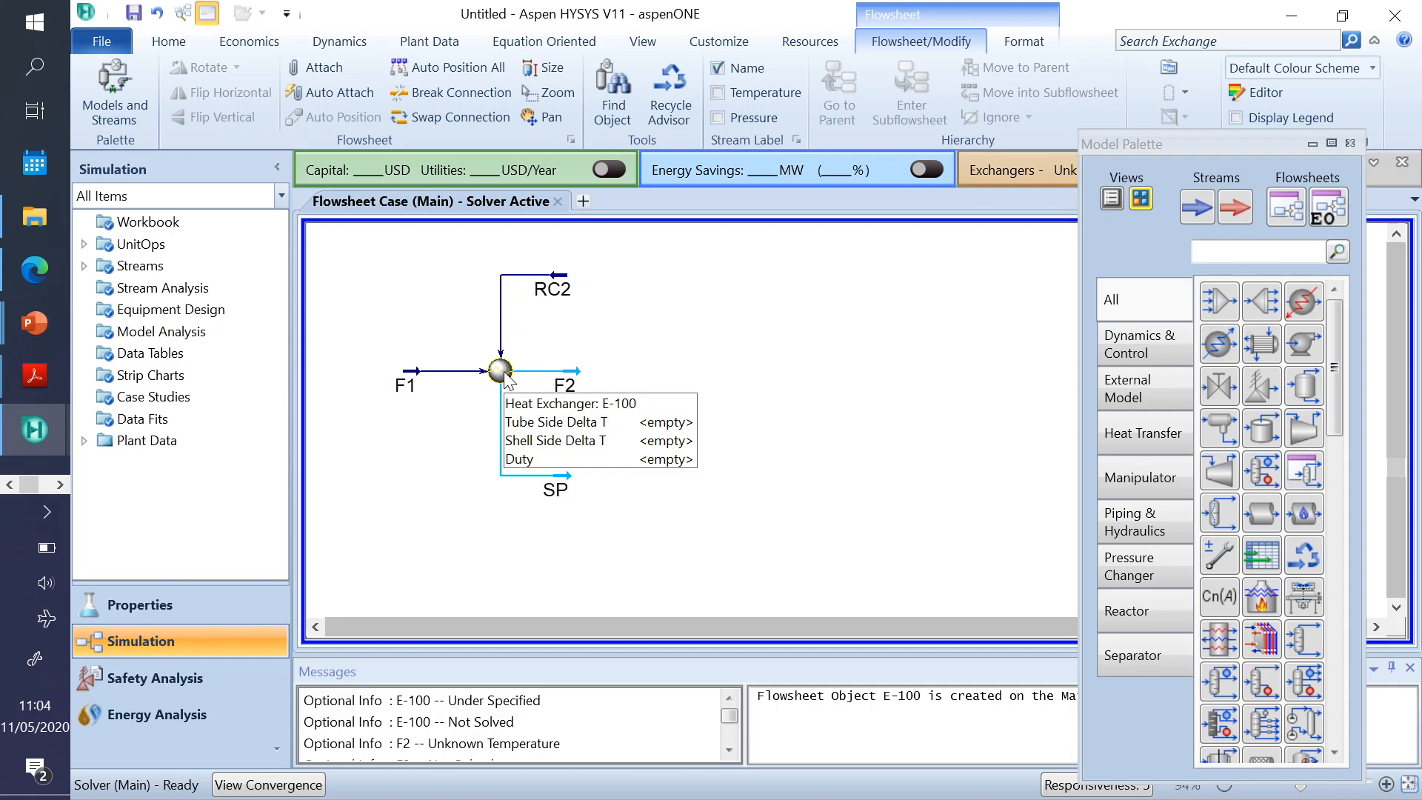
mouse_move(409, 380)
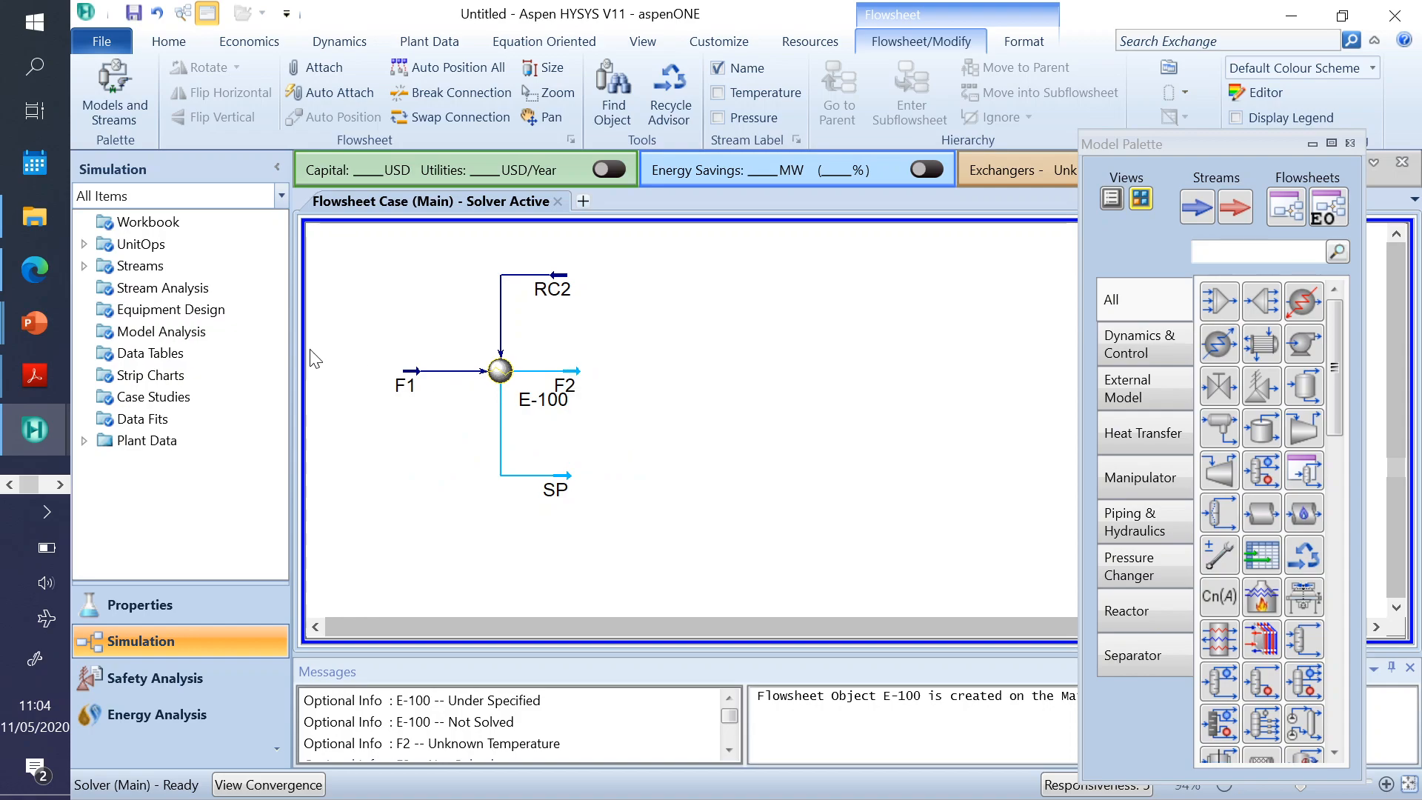
mouse_move(34, 323)
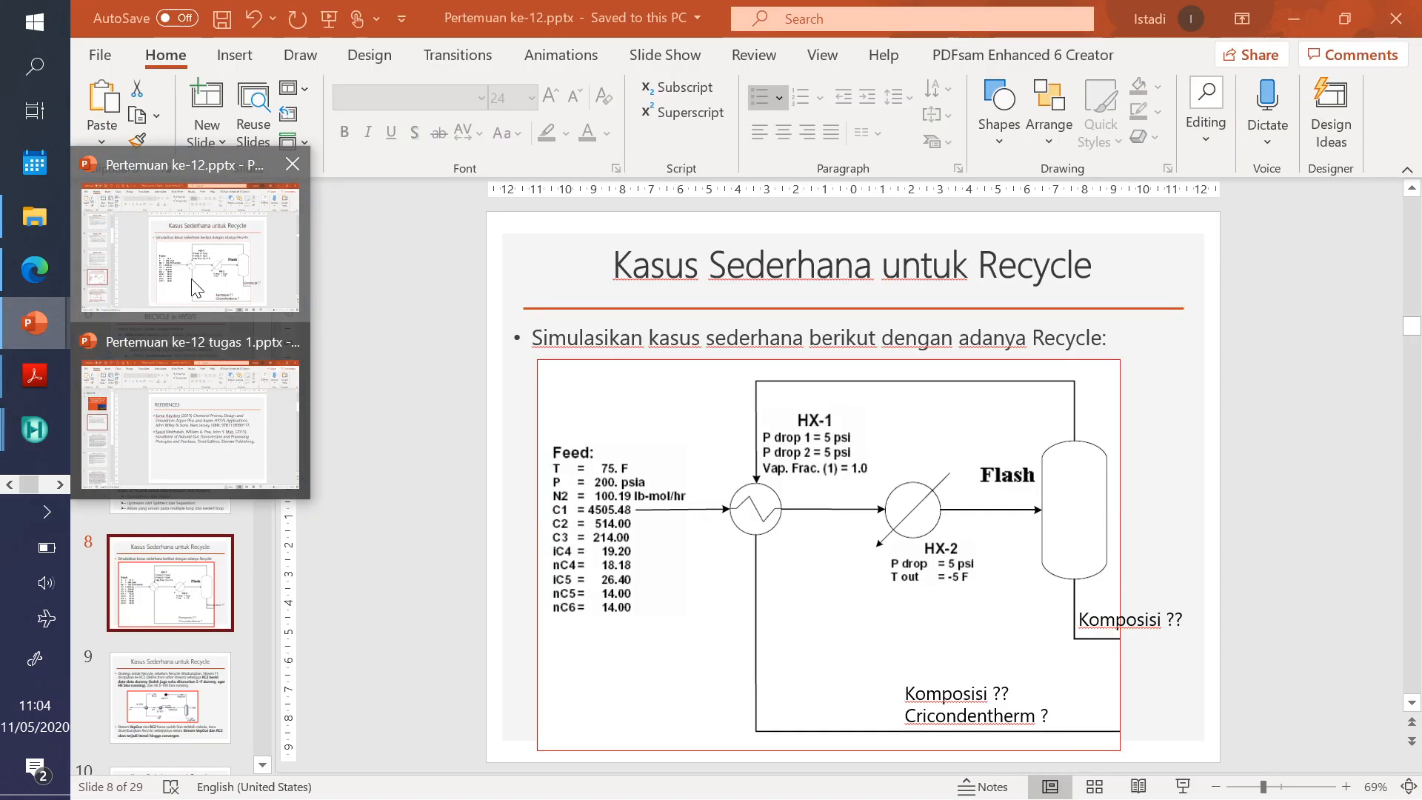
left_click(190, 237)
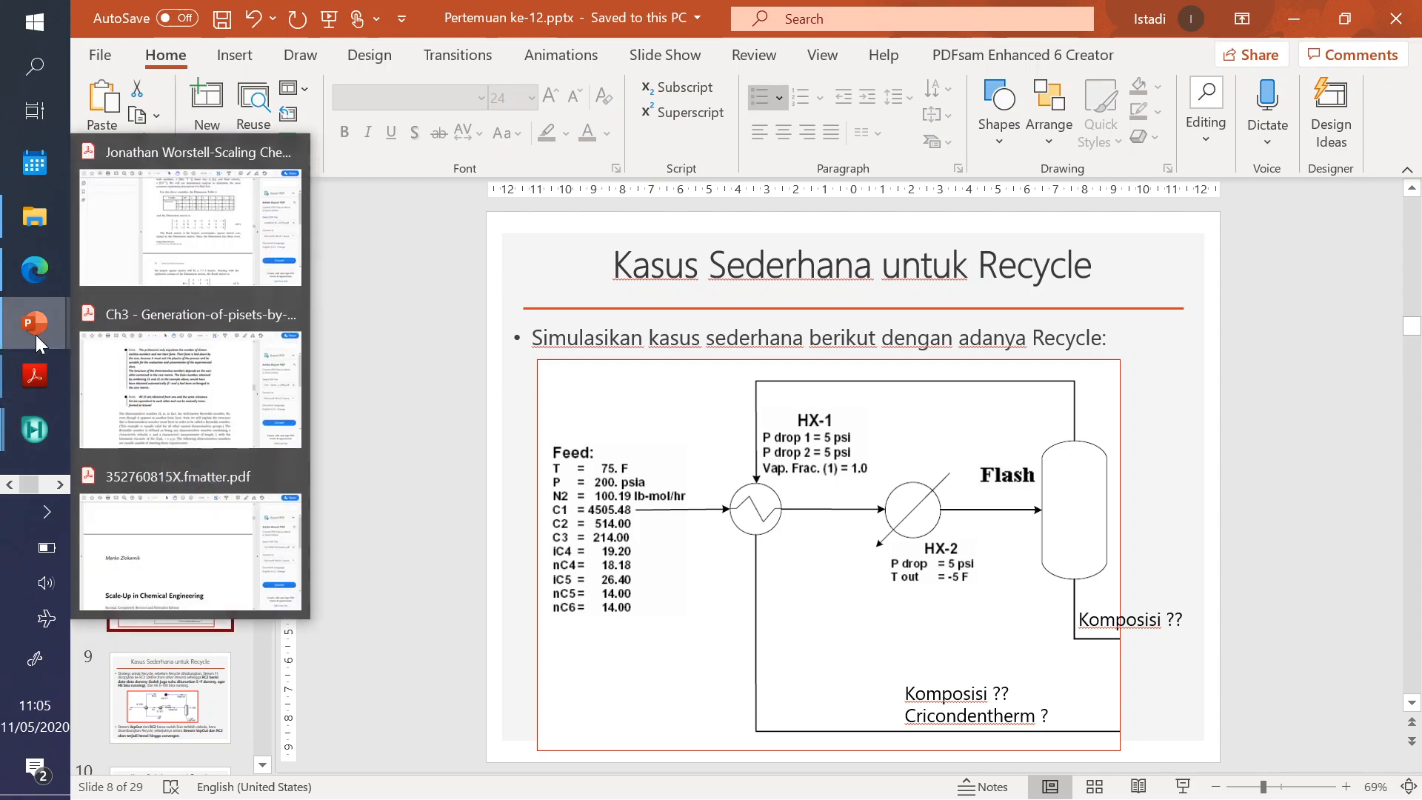
left_click(177, 700)
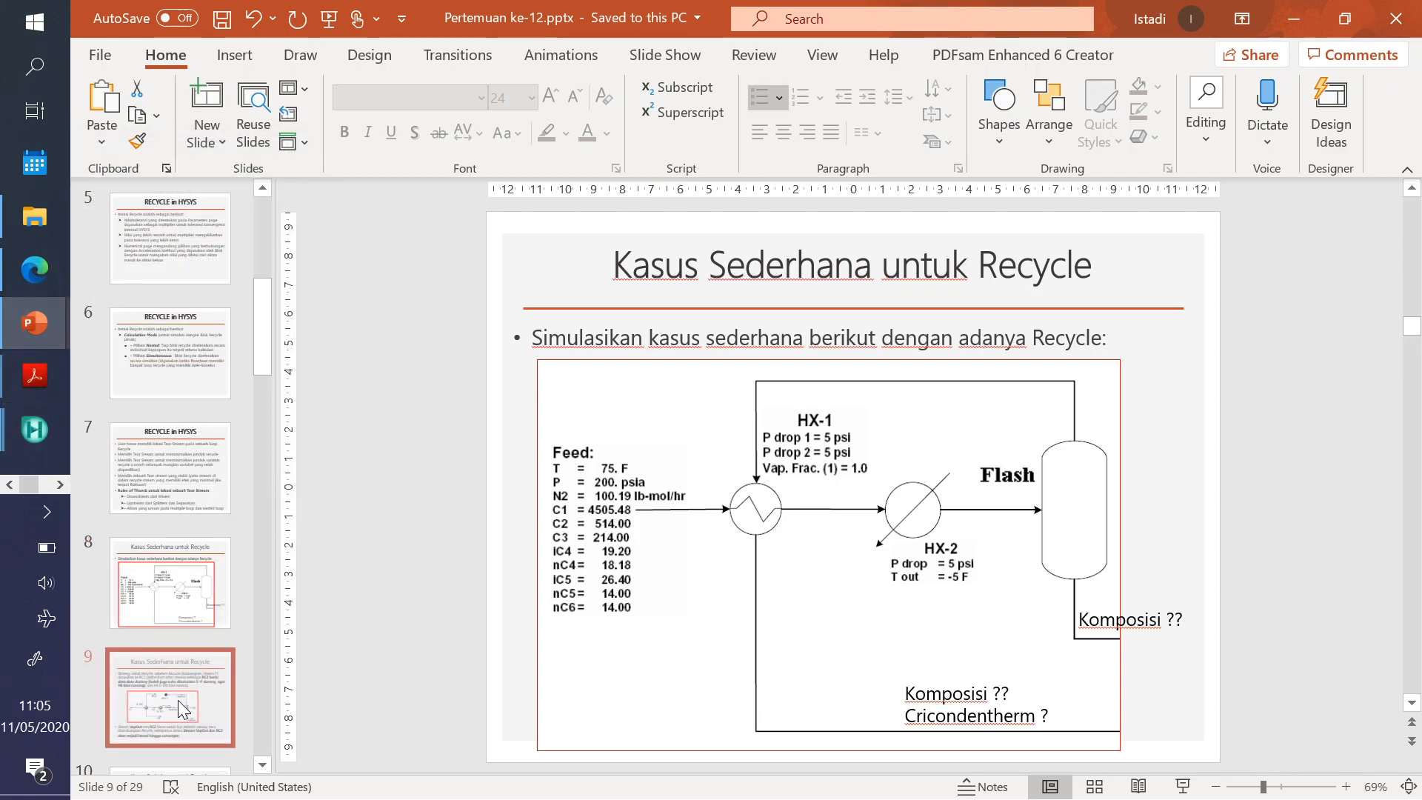
left_click(185, 677)
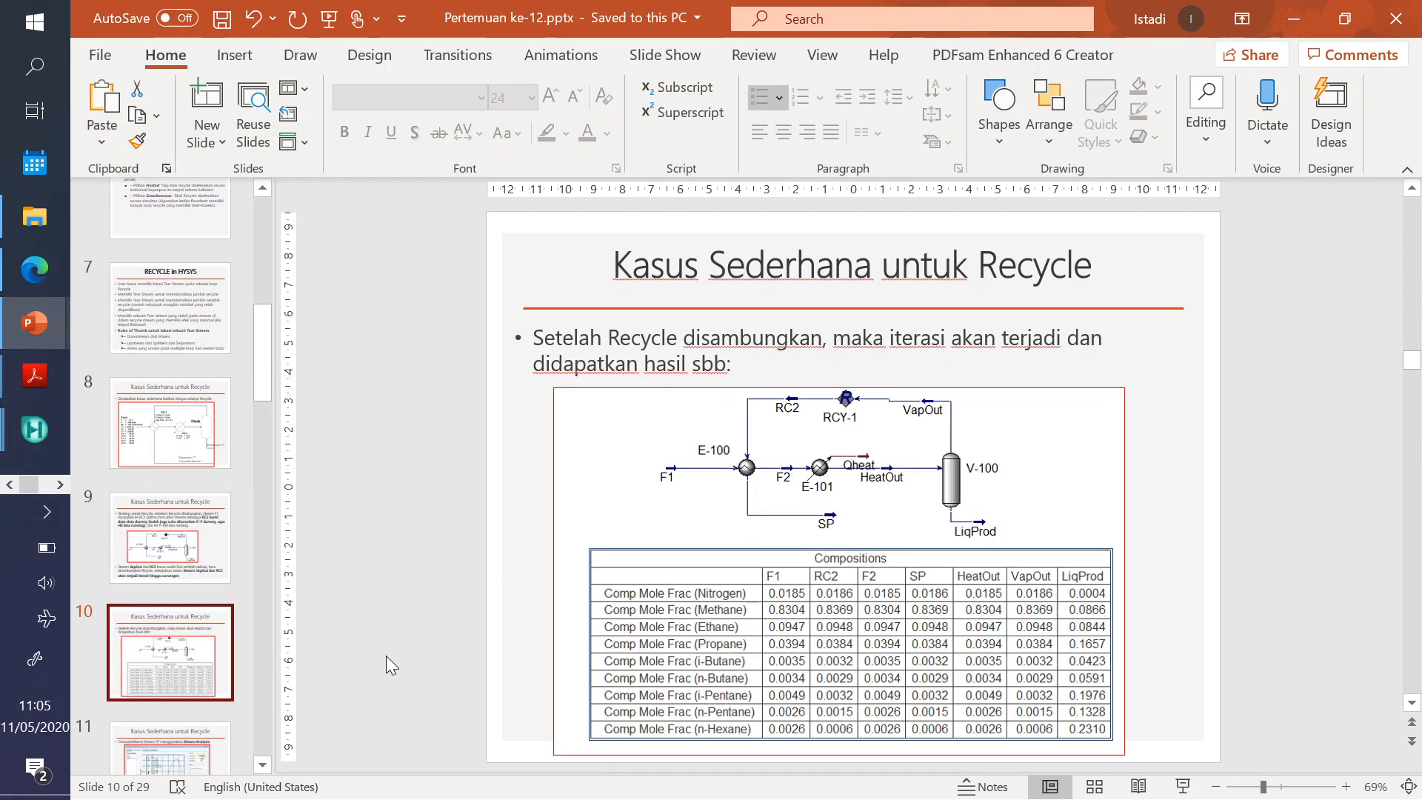
left_click(172, 554)
left_click(180, 740)
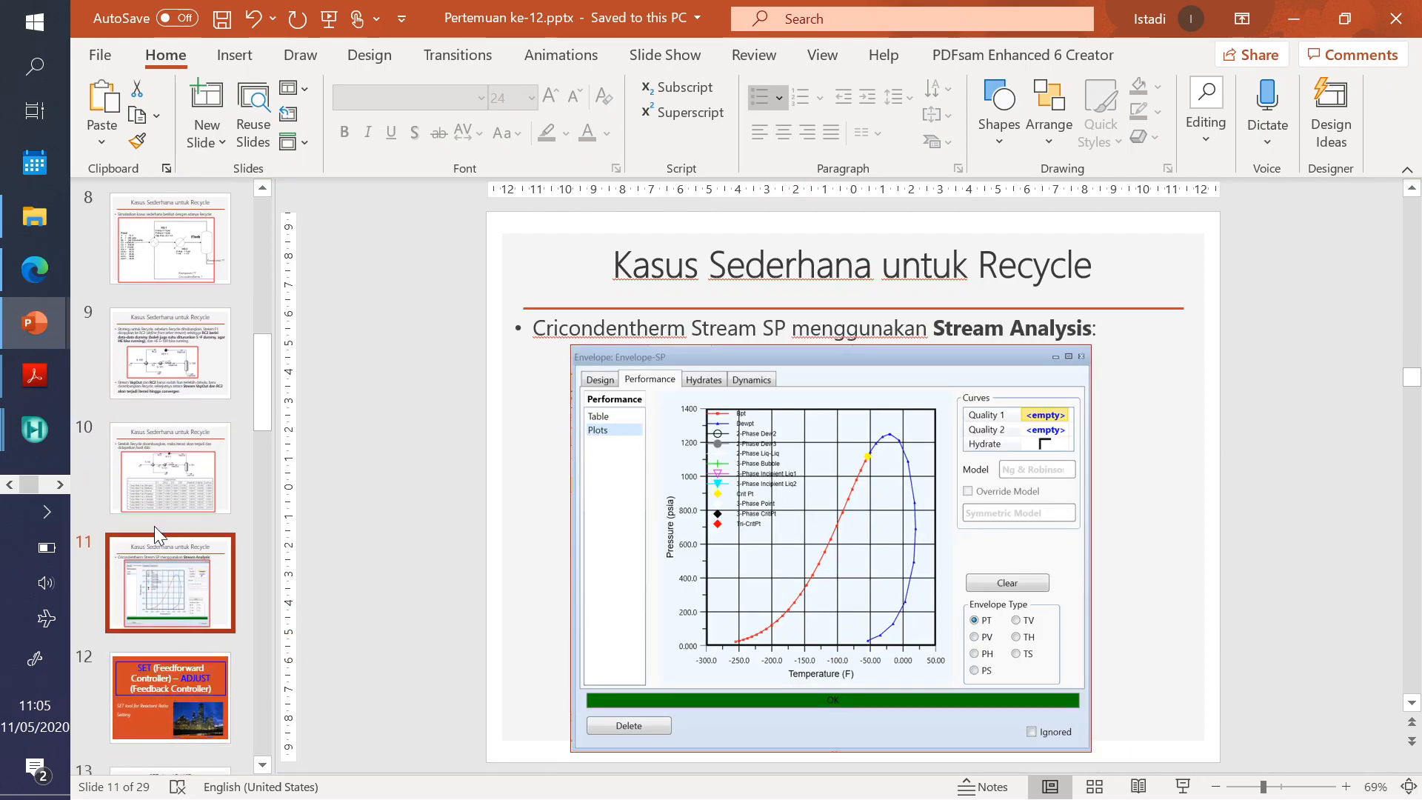
left_click(156, 368)
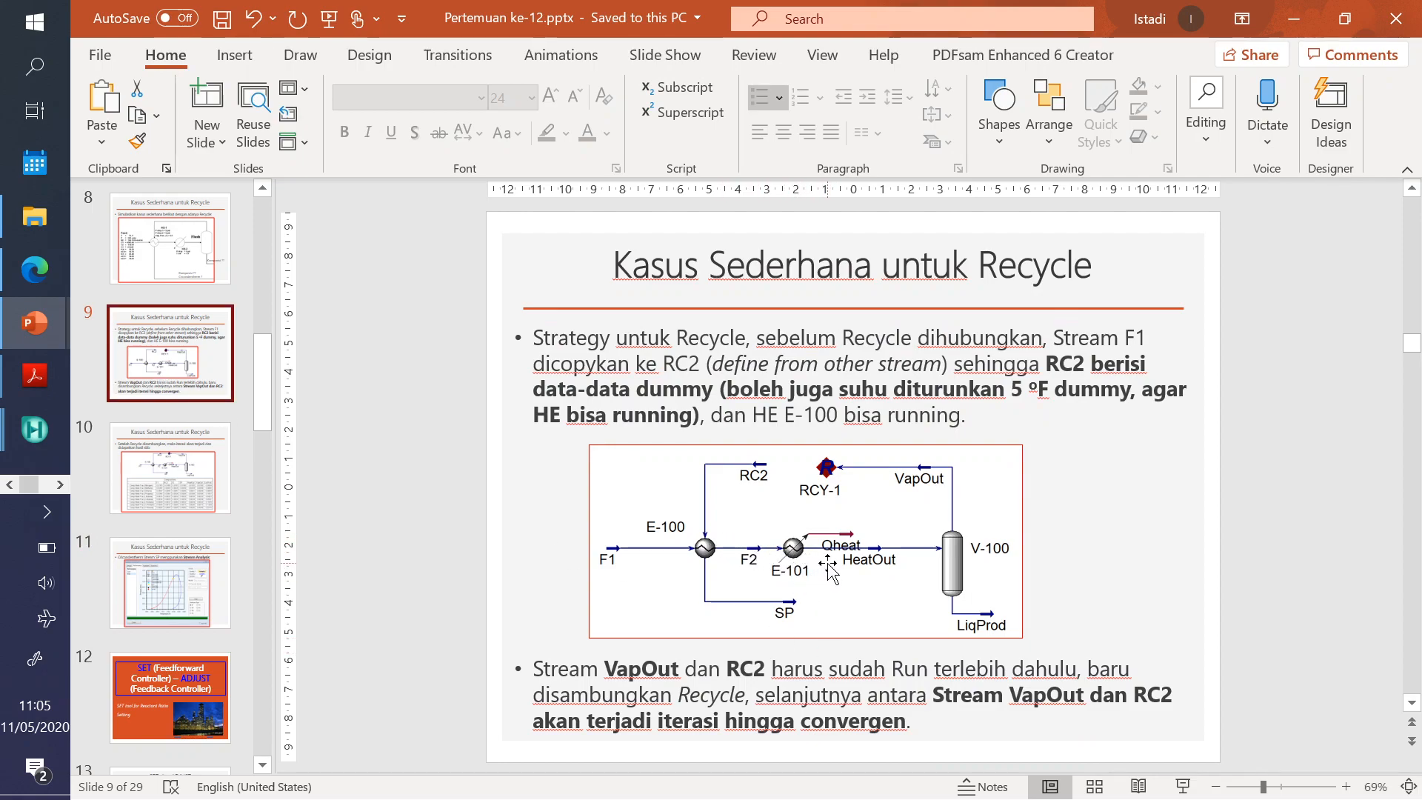
left_click(160, 264)
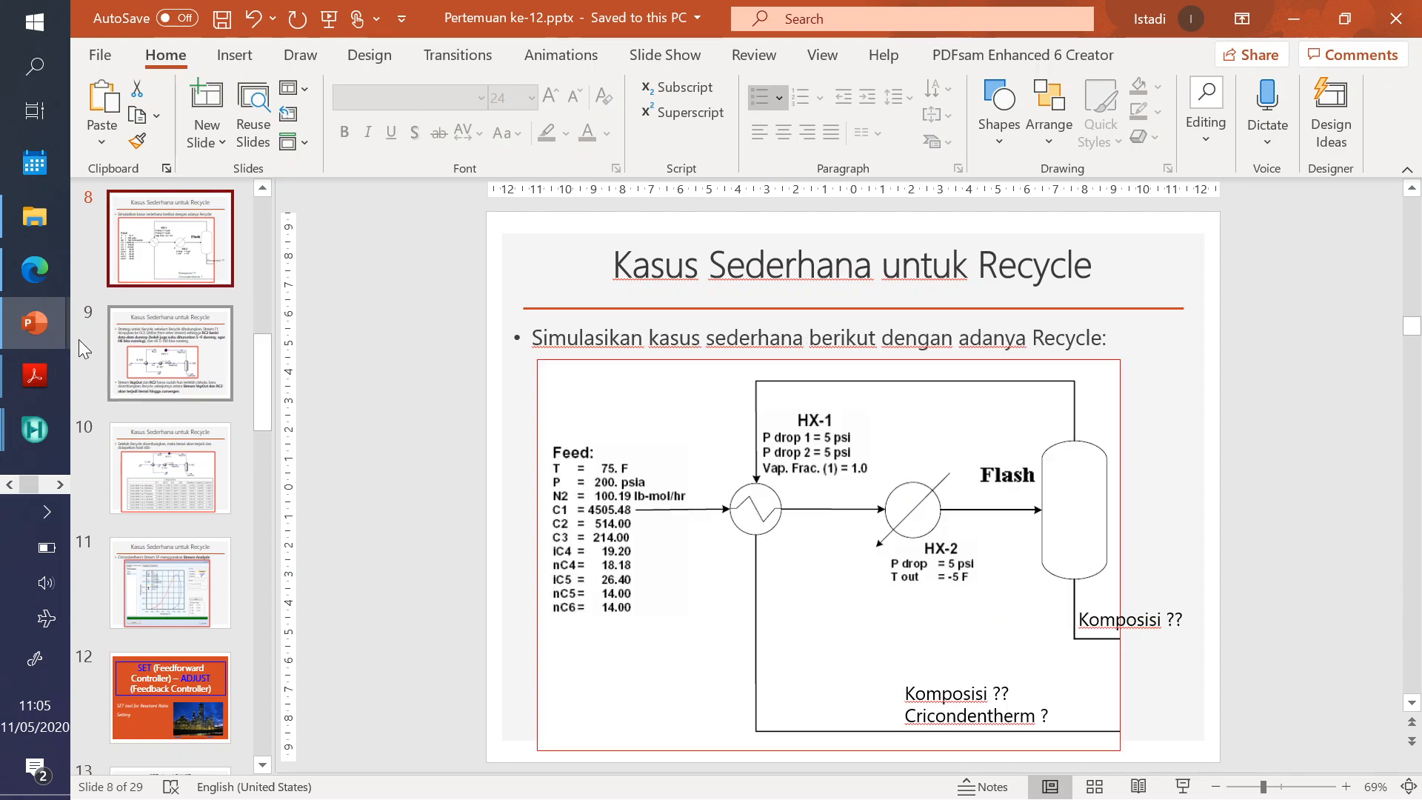
mouse_move(34, 428)
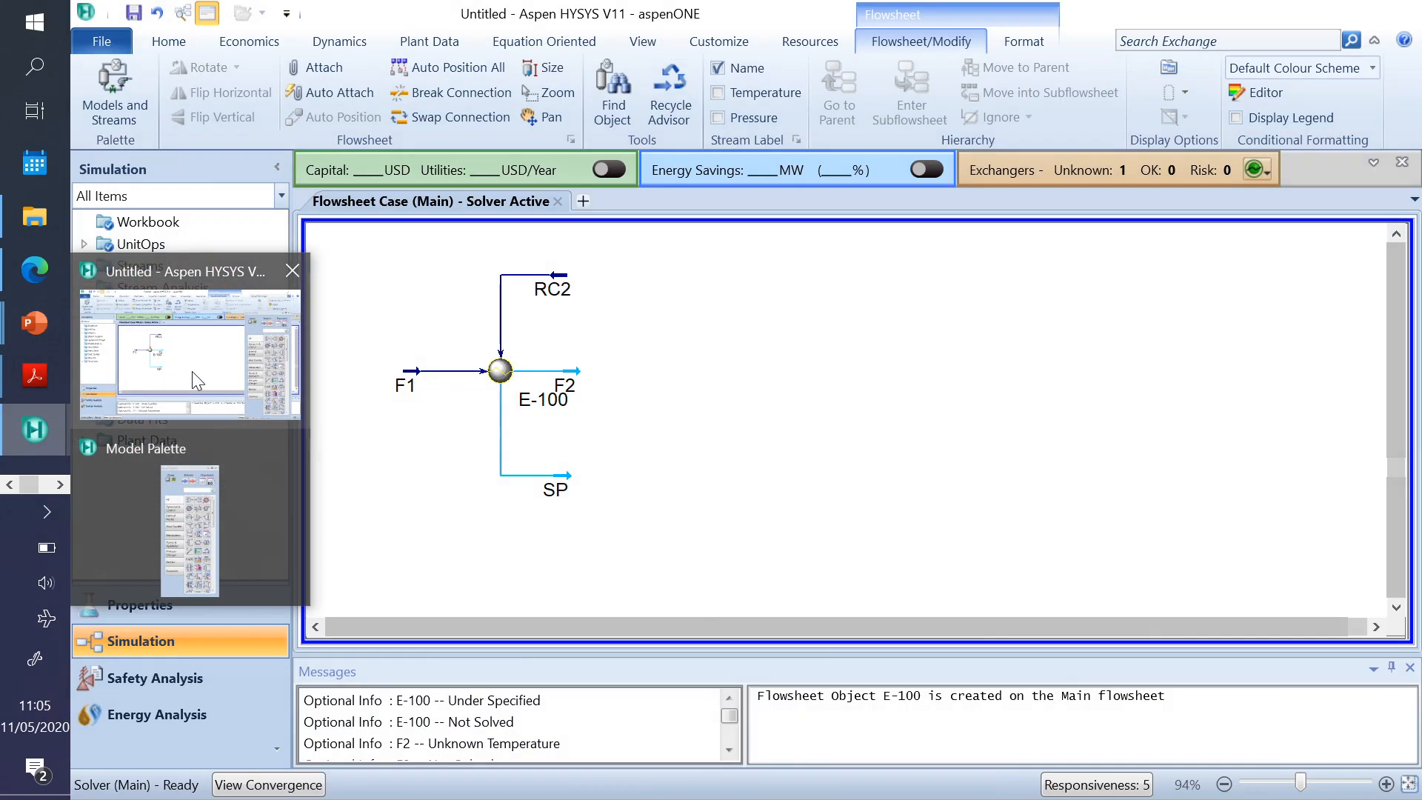
left_click(192, 371)
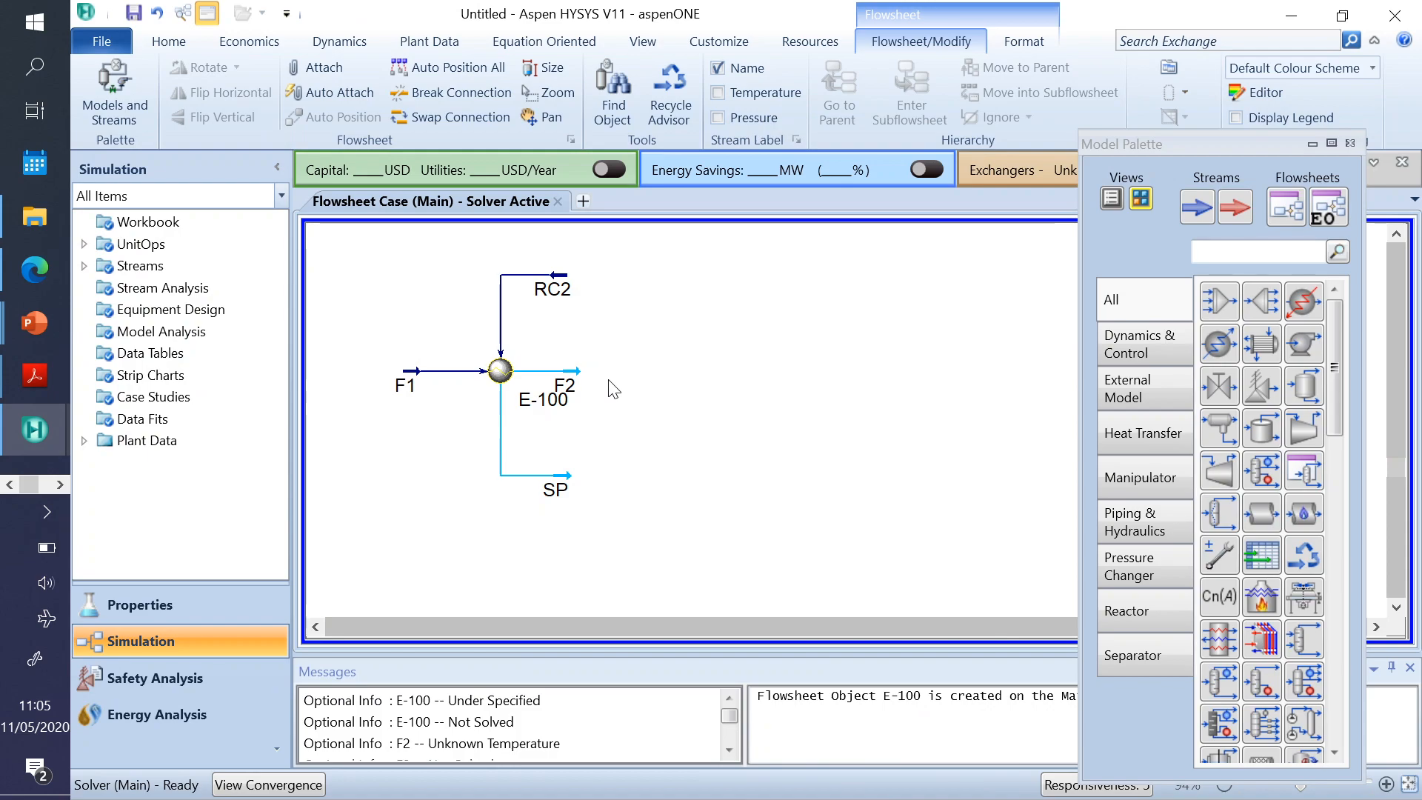
- Examine the temperature and pressure specifications in the worksheet of stream RC2 and close its window
mouse_move(568, 285)
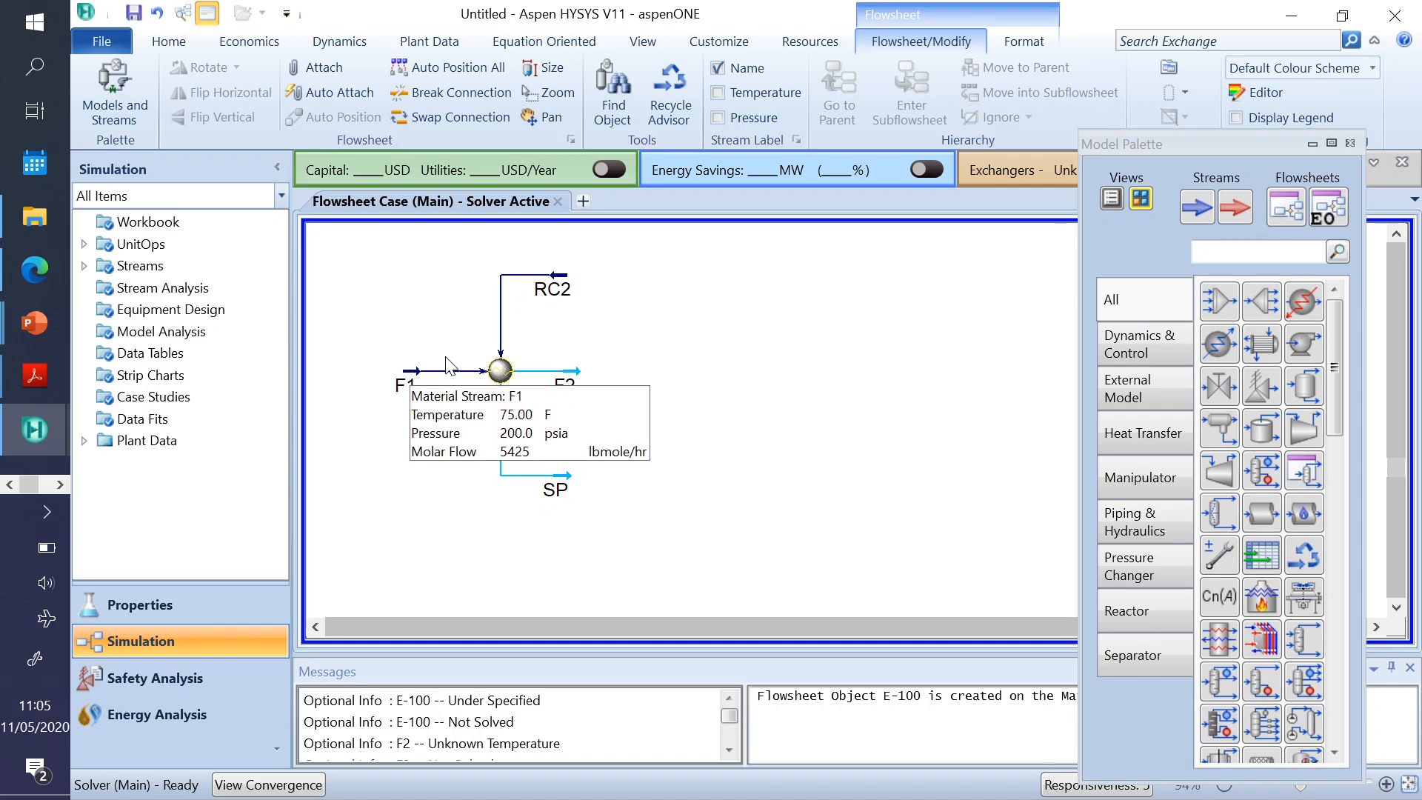
left_click(555, 276)
double_click(555, 285)
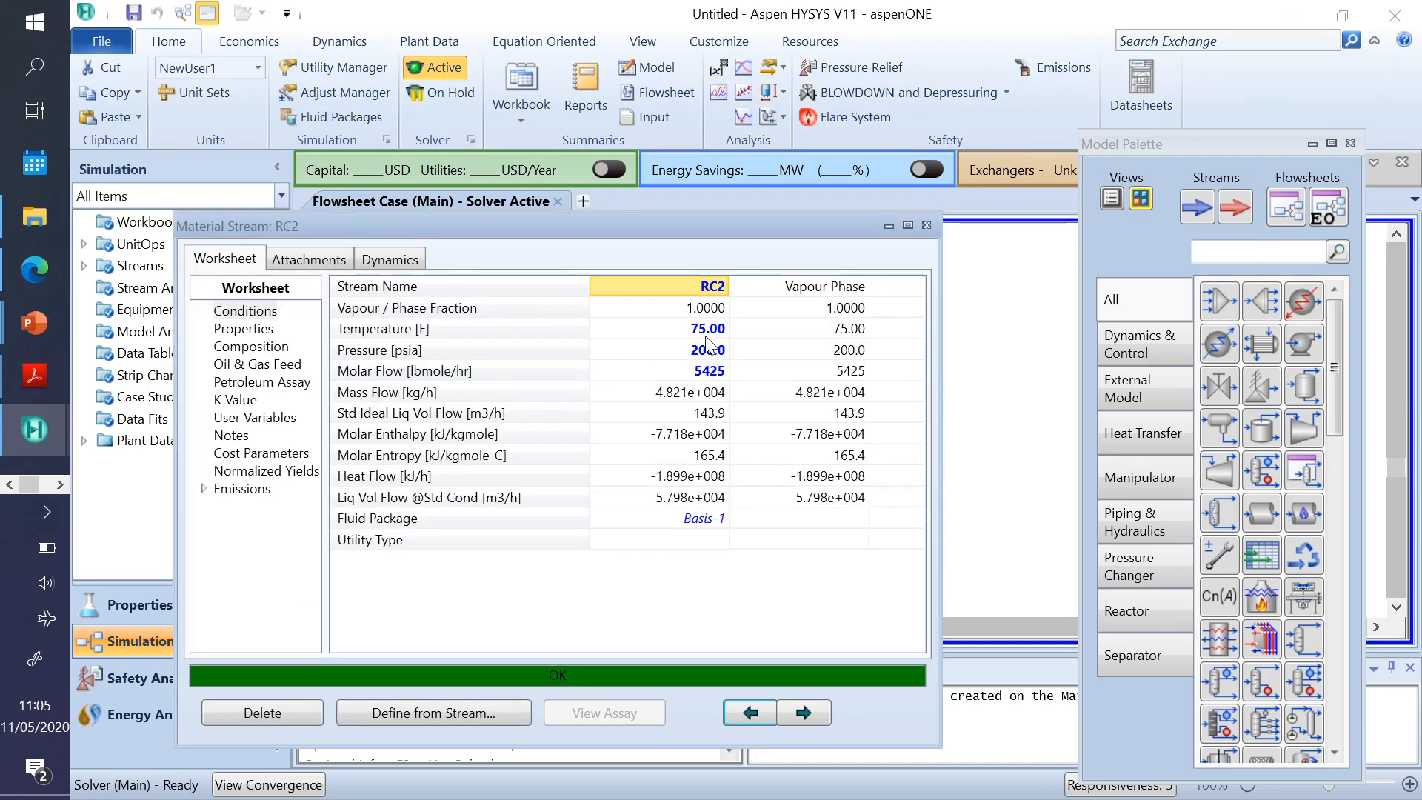
left_click(708, 351)
left_click(708, 333)
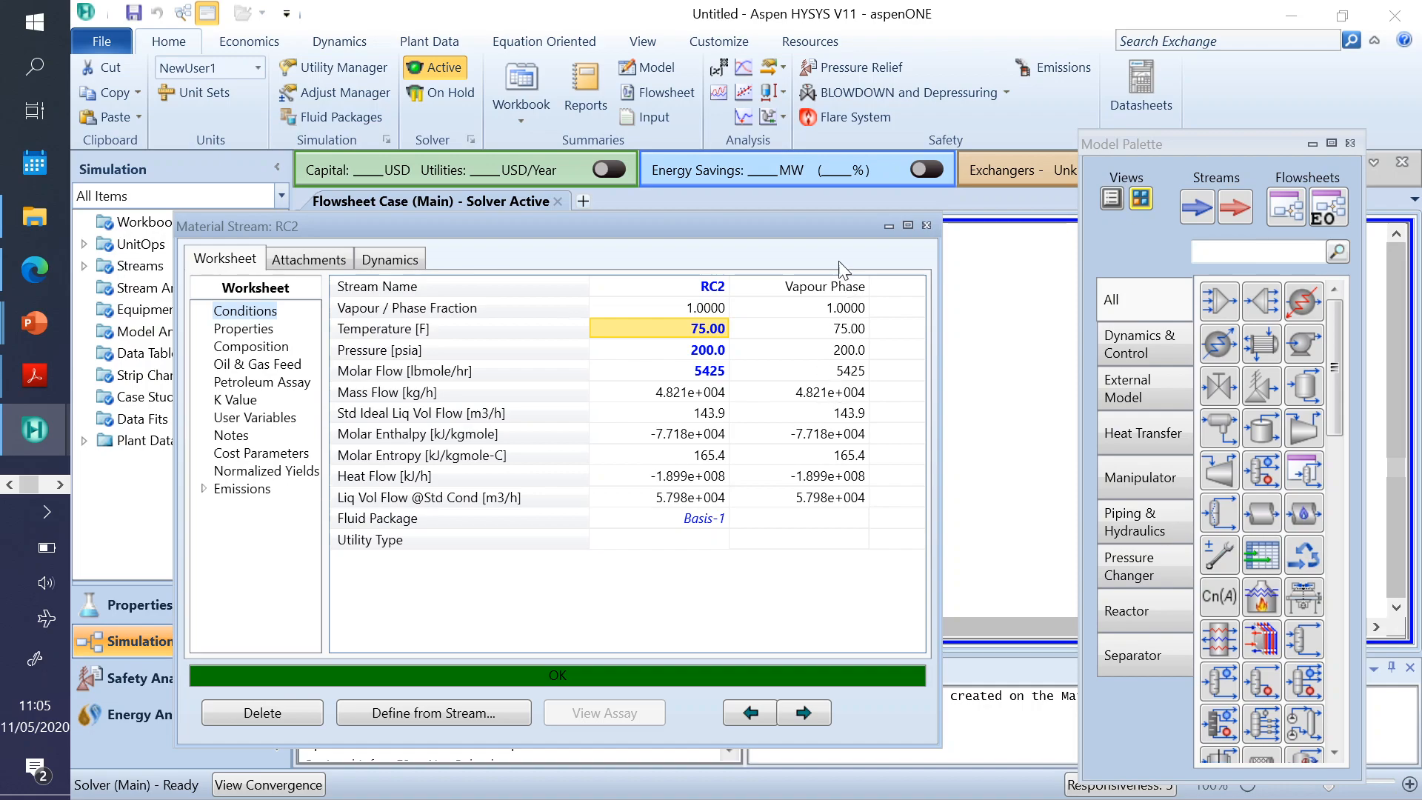
left_click(927, 226)
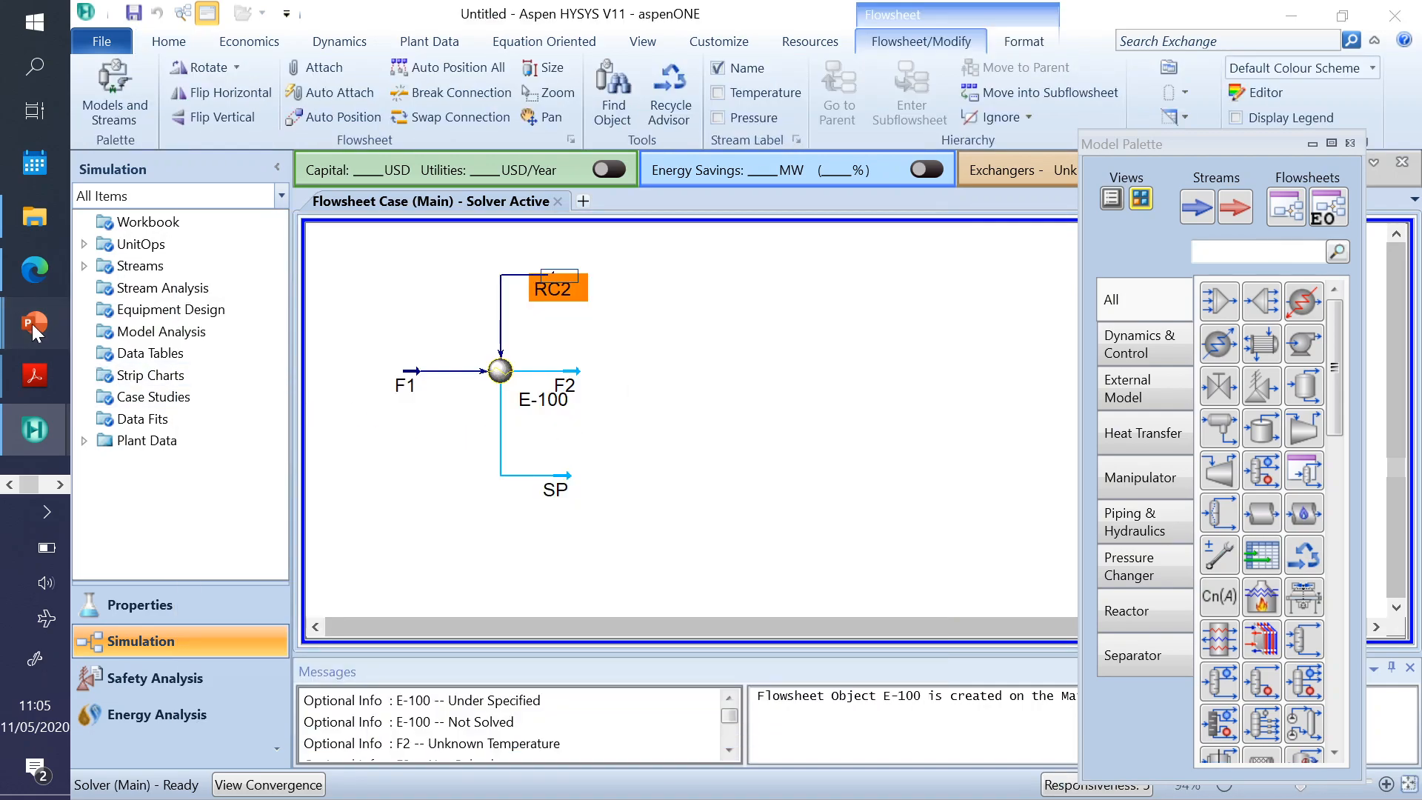
- Check the recycle case diagram on slide 8 in PowerPoint and return to the Aspen HYSYS flowsheet
mouse_move(32, 323)
left_click(189, 245)
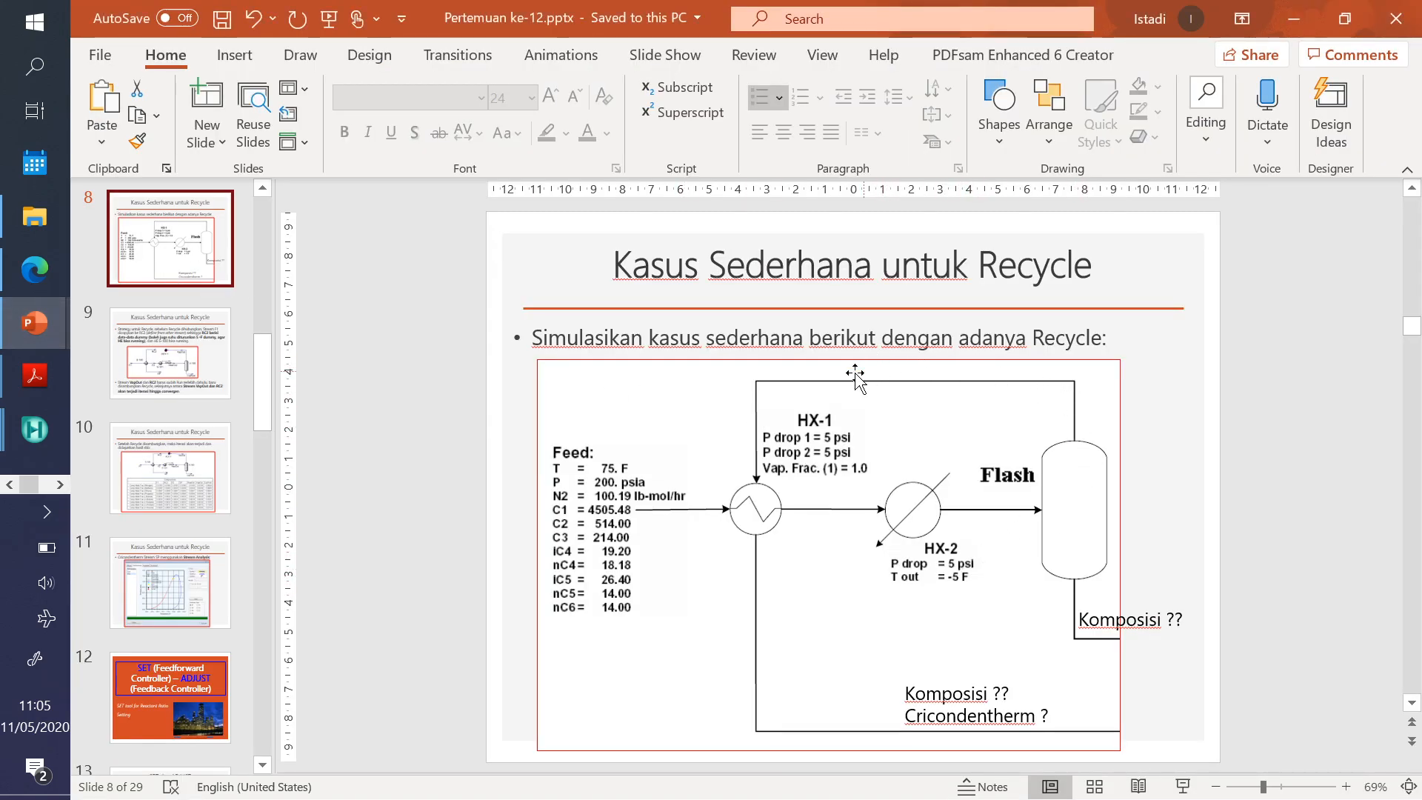
mouse_move(31, 429)
left_click(210, 371)
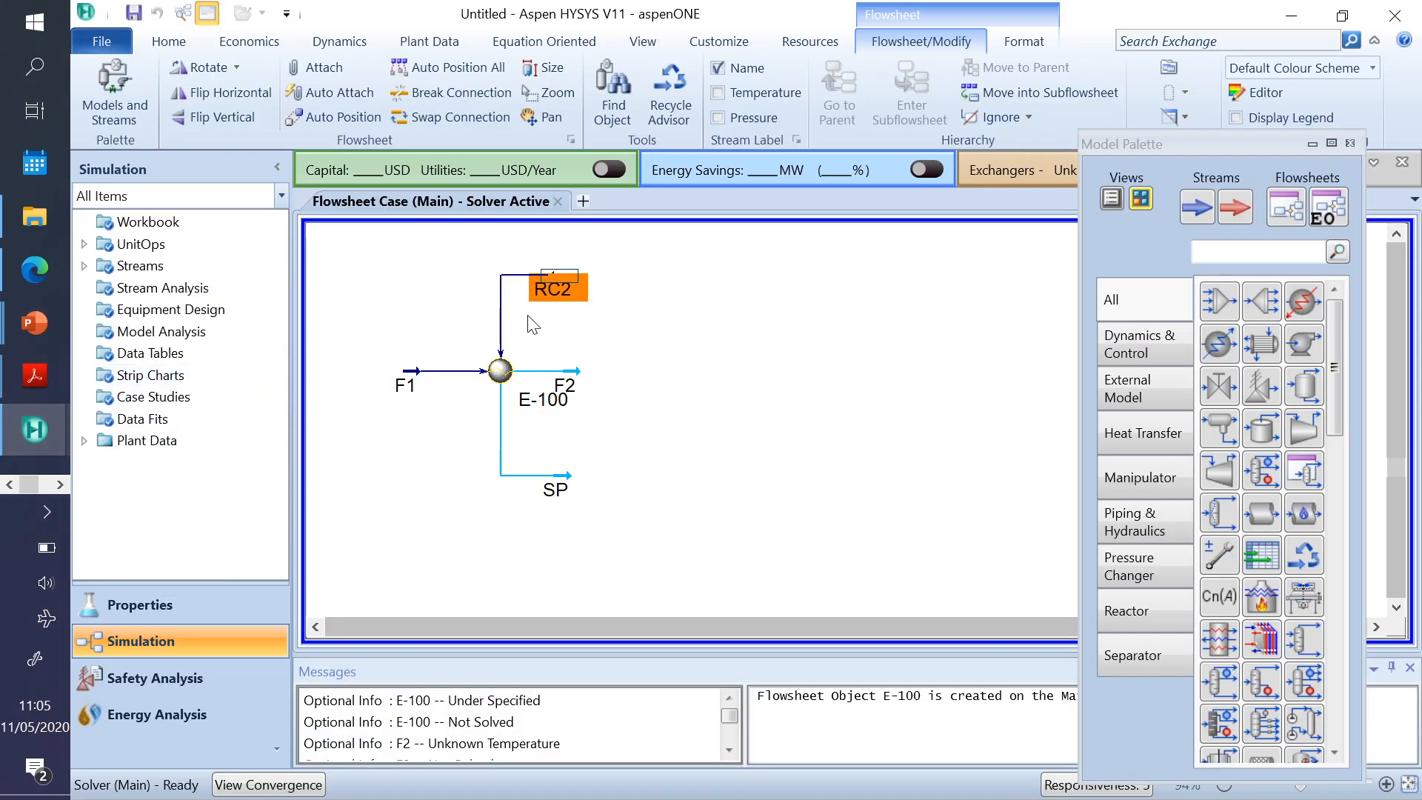
- Set the temperature of stream RC2 to 5 F in its worksheet conditions
double_click(559, 285)
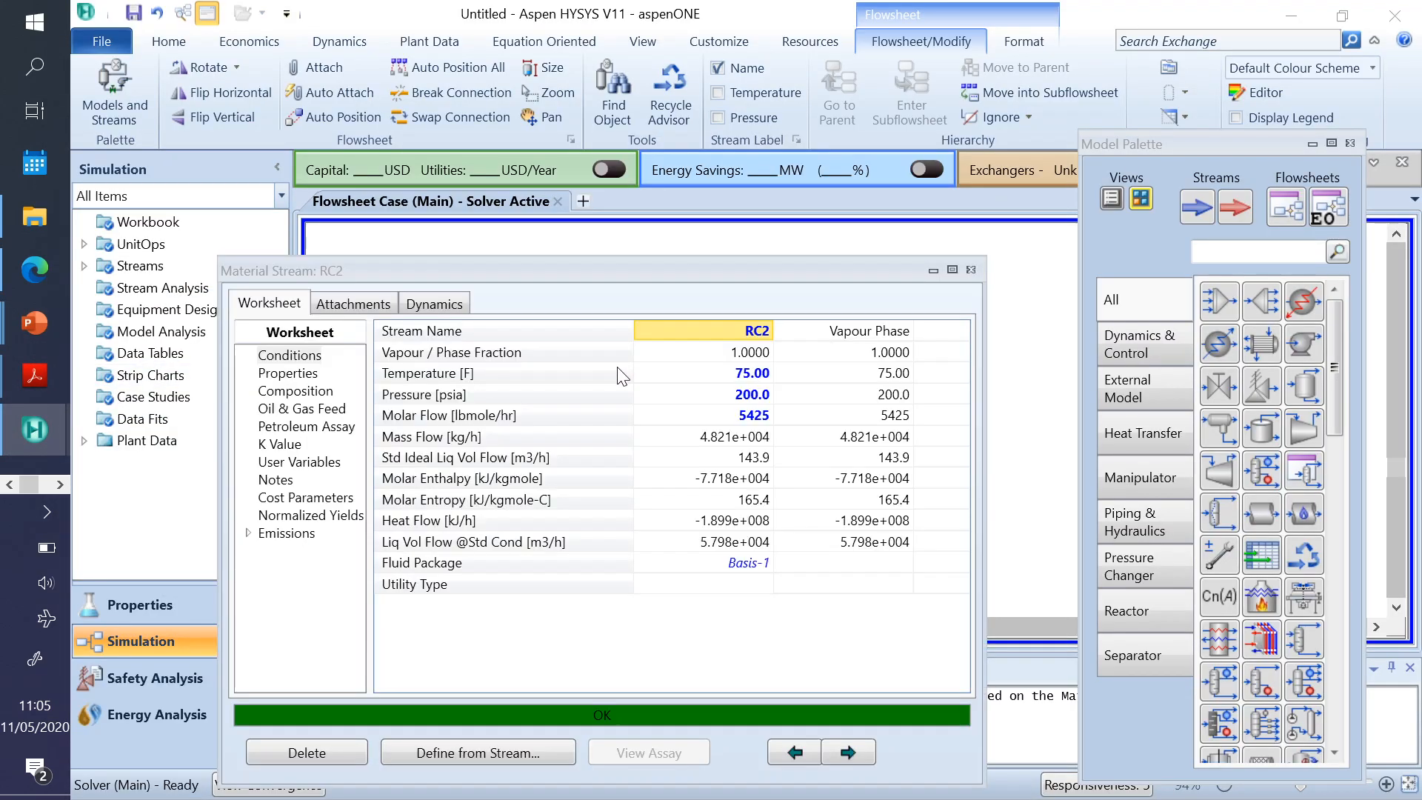
left_click(747, 372)
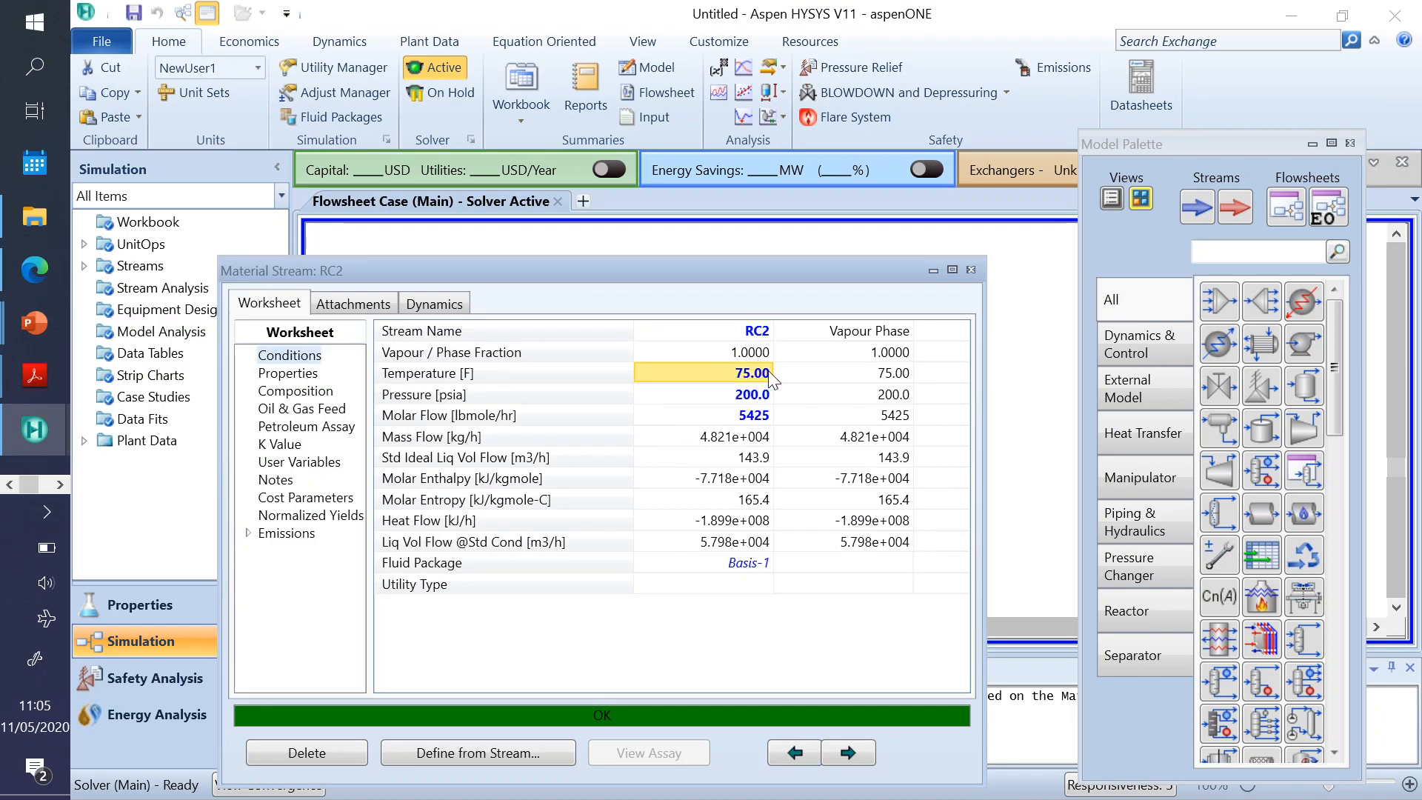
type("5")
key("Return")
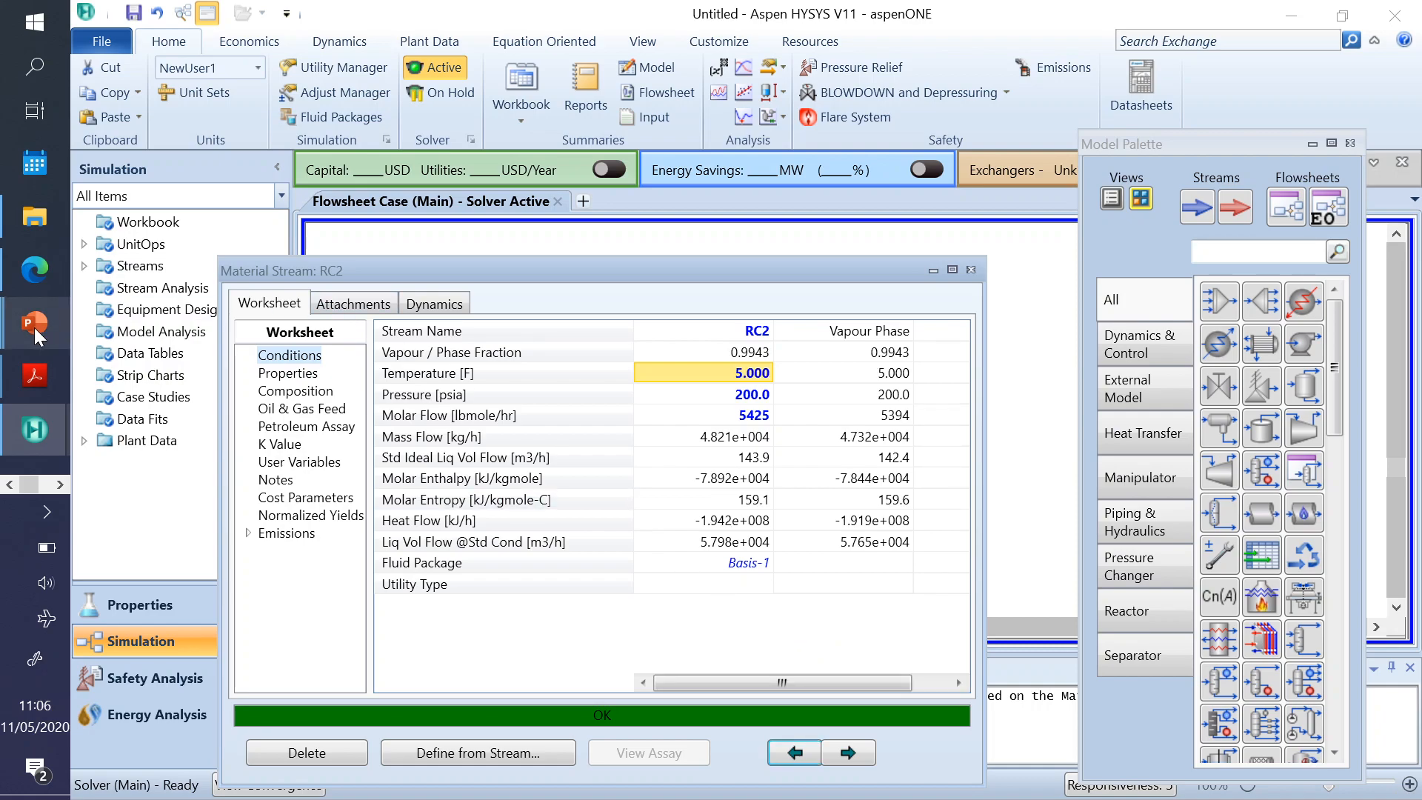
- Check the HX-2 outlet temperature on slide 8 of Pertemuan ke-12.pptx in PowerPoint and return to Aspen HYSYS
mouse_move(34, 328)
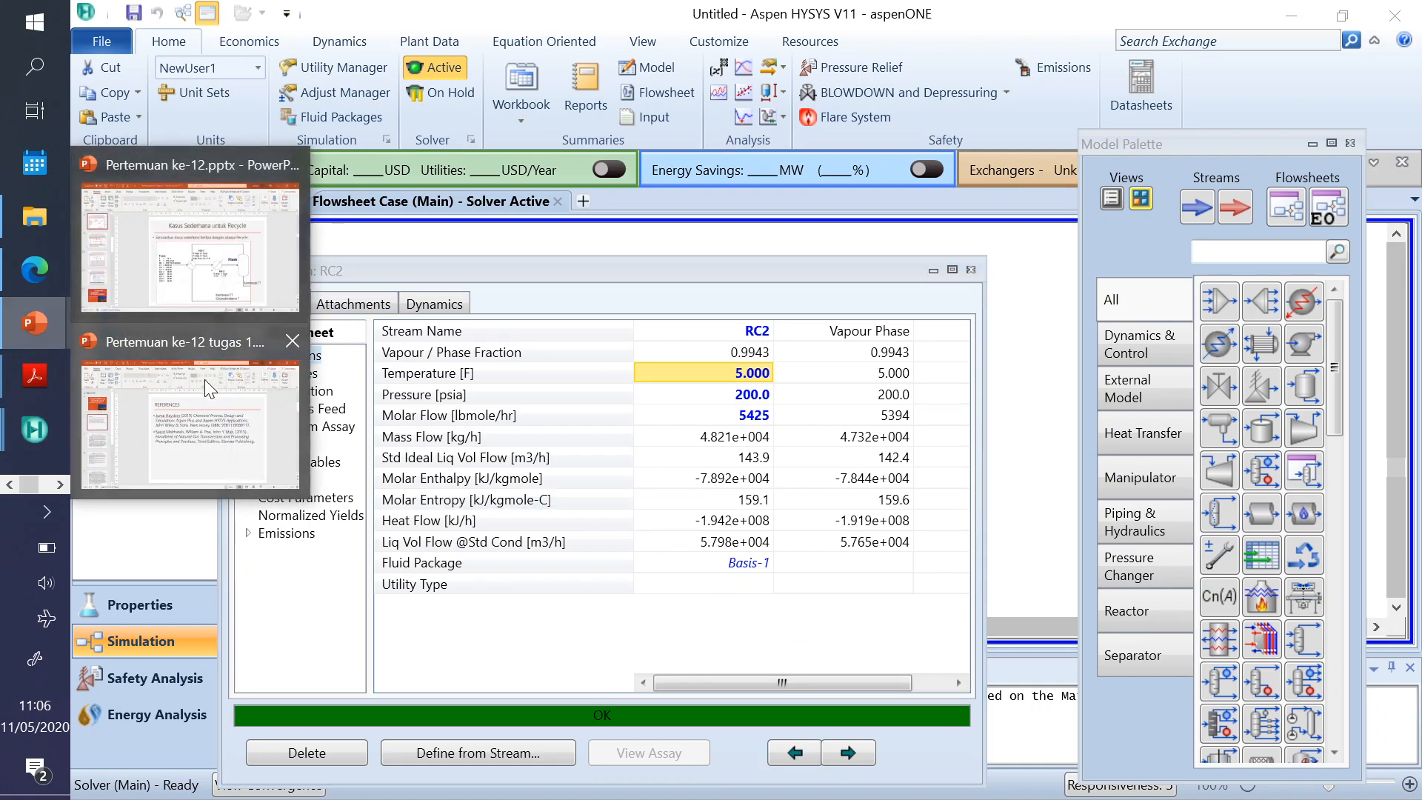
left_click(203, 280)
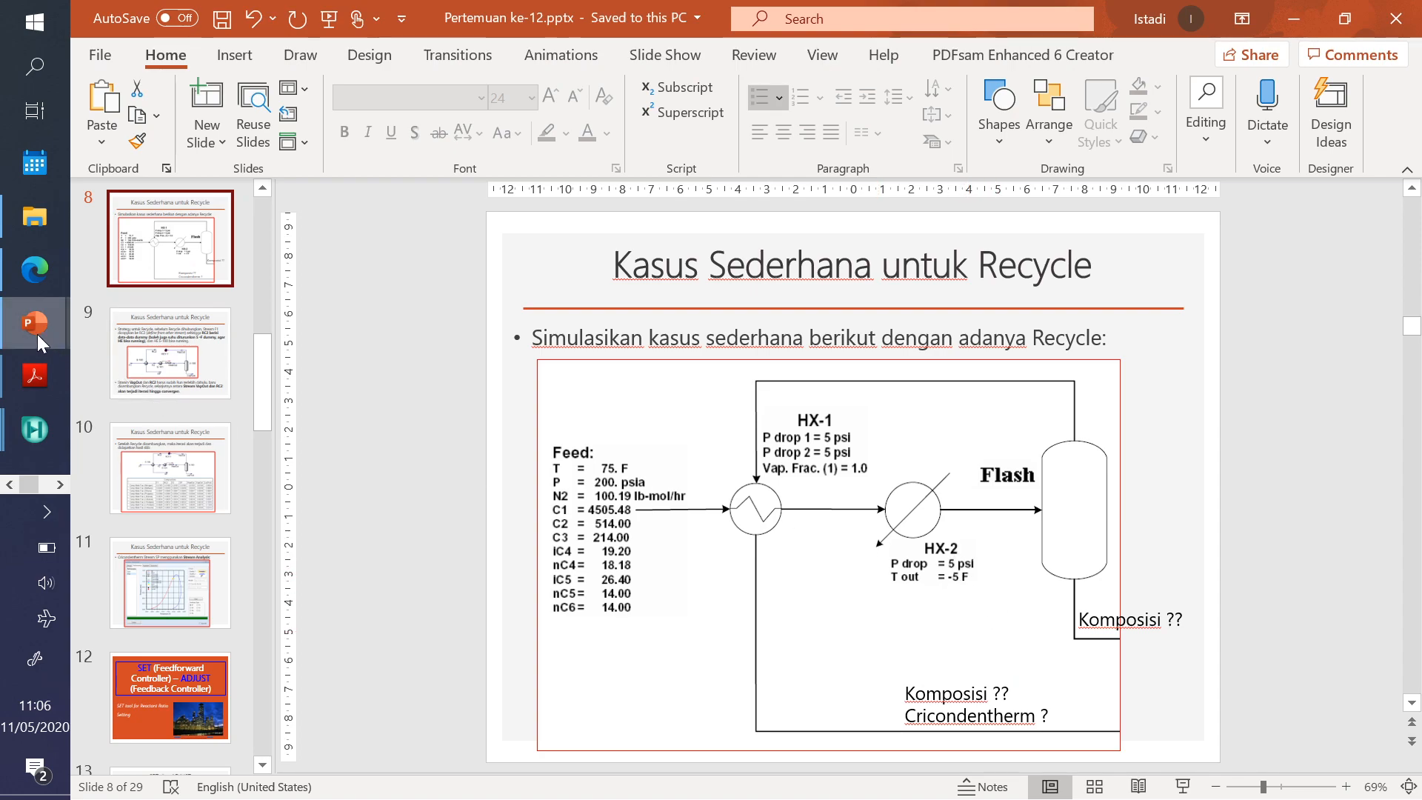
mouse_move(25, 328)
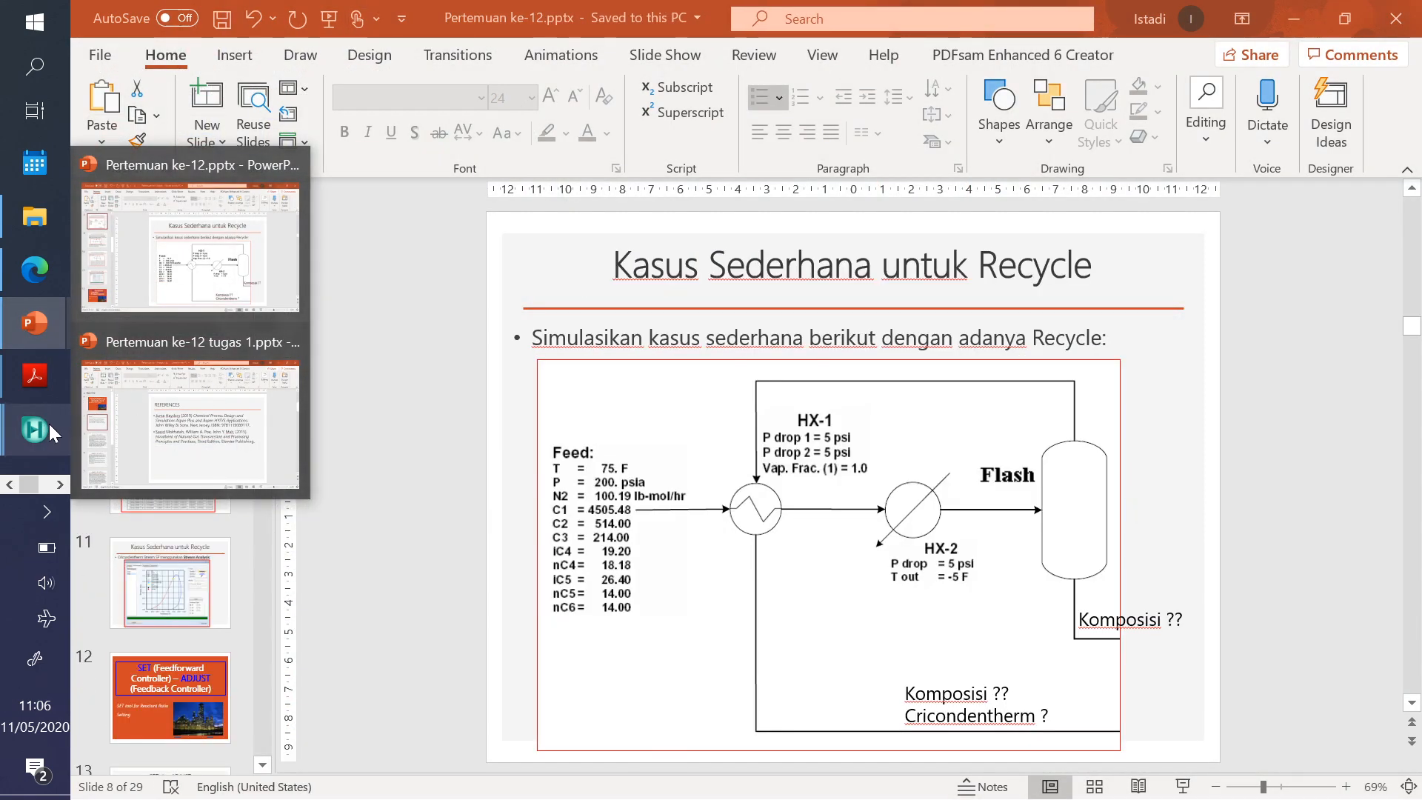
mouse_move(47, 424)
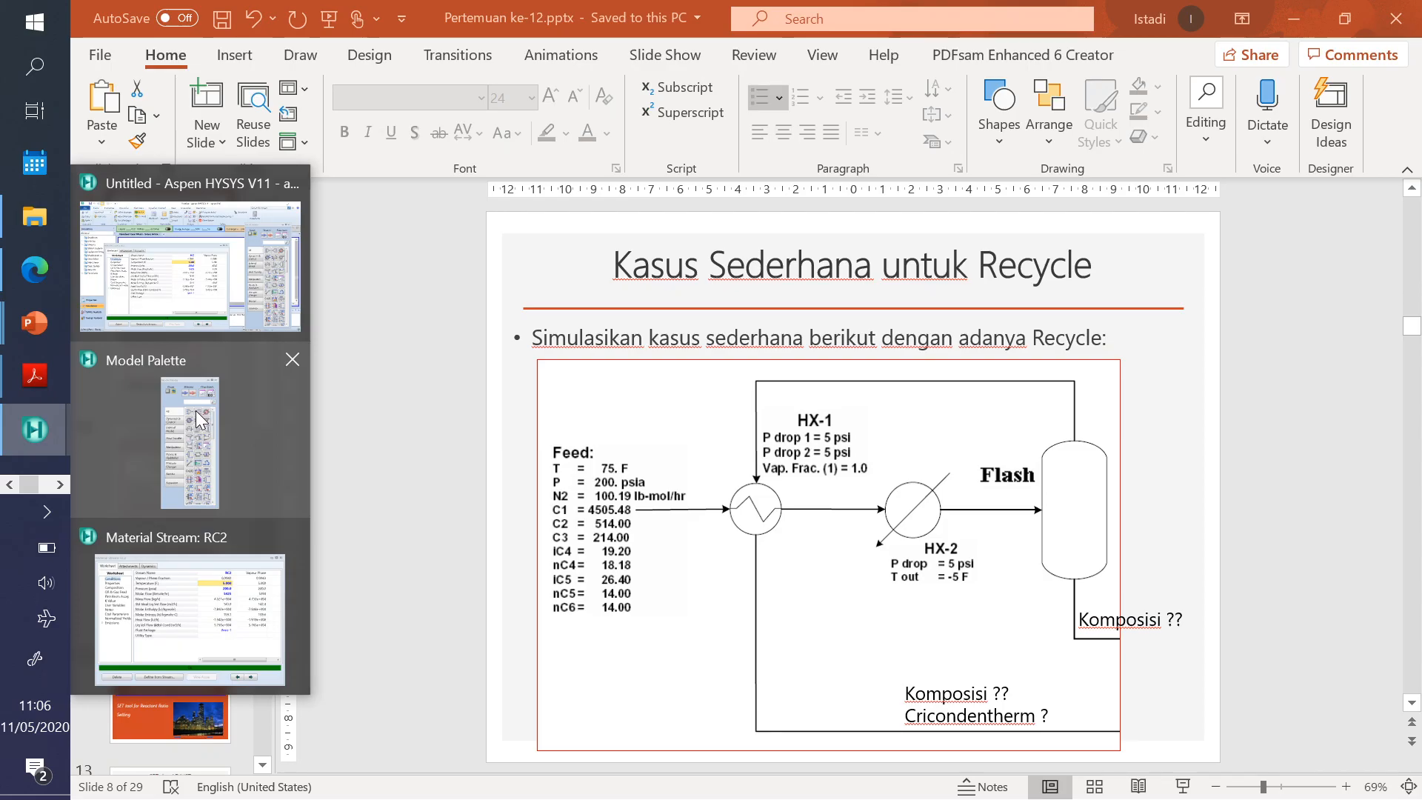
left_click(200, 308)
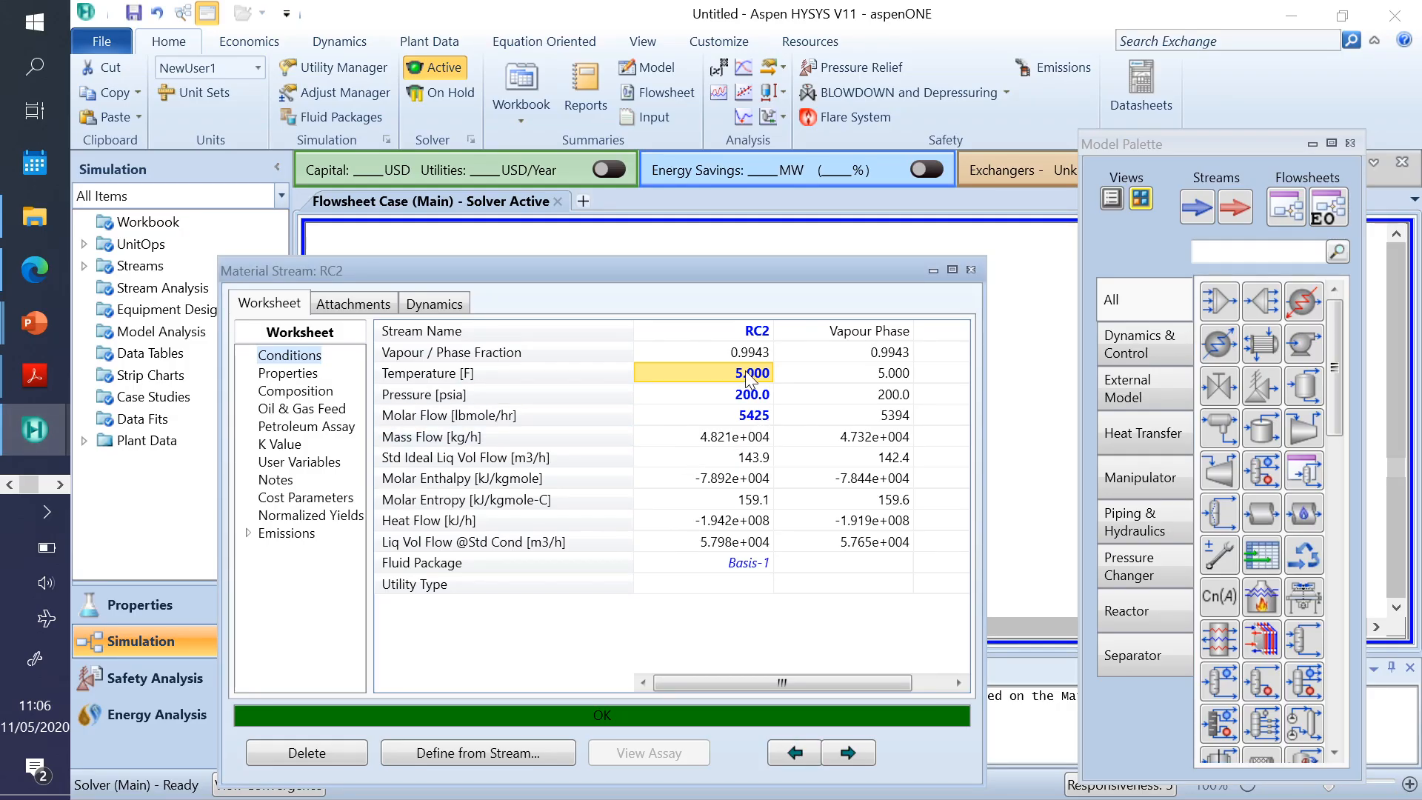
- Set the temperature of stream RC2 to -5 F and close its window
key("BackSpace")
type("-5")
key("Return")
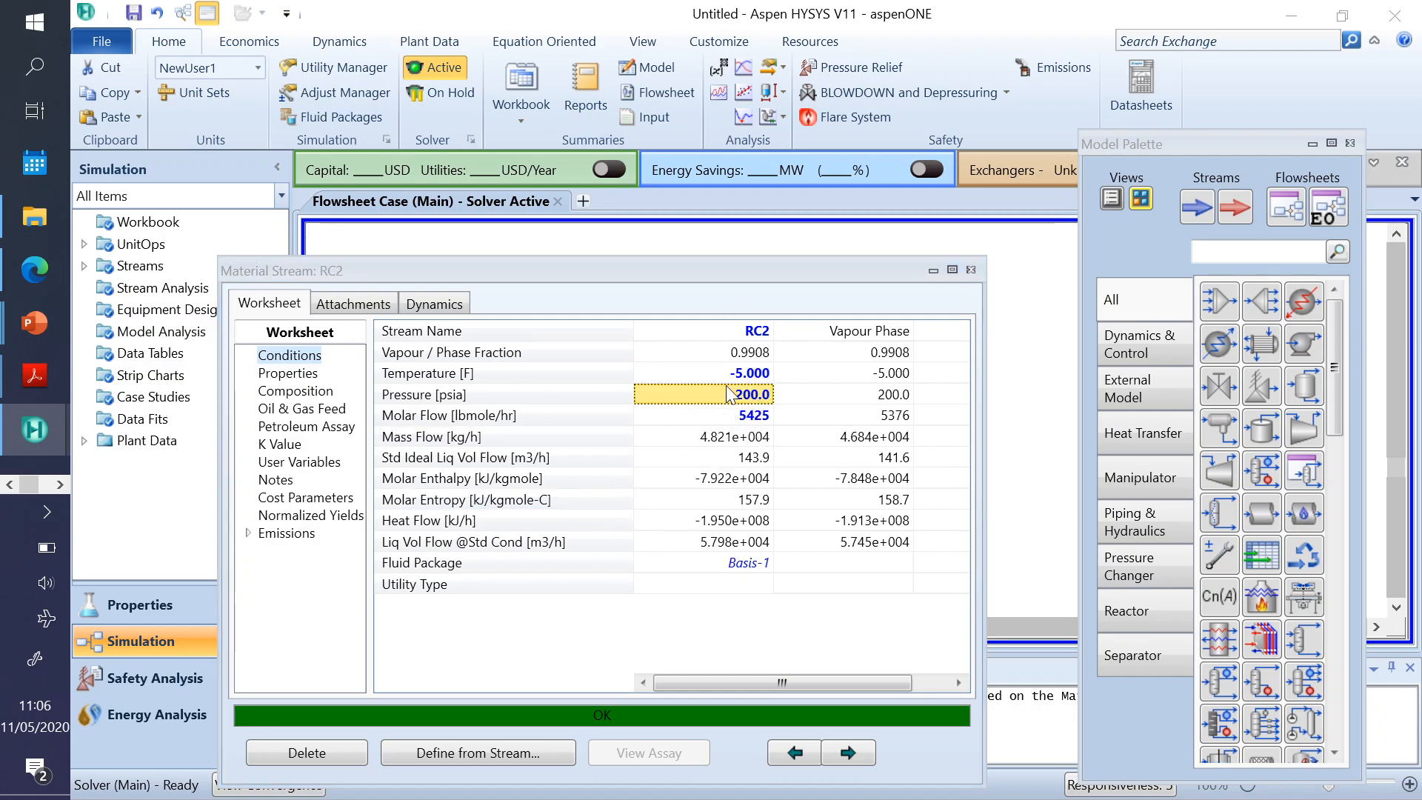
left_click(972, 269)
left_click(740, 422)
- Open heat exchanger E-100 and examine its connections, parameters, solver specifications and worksheet conditions
left_click(502, 370)
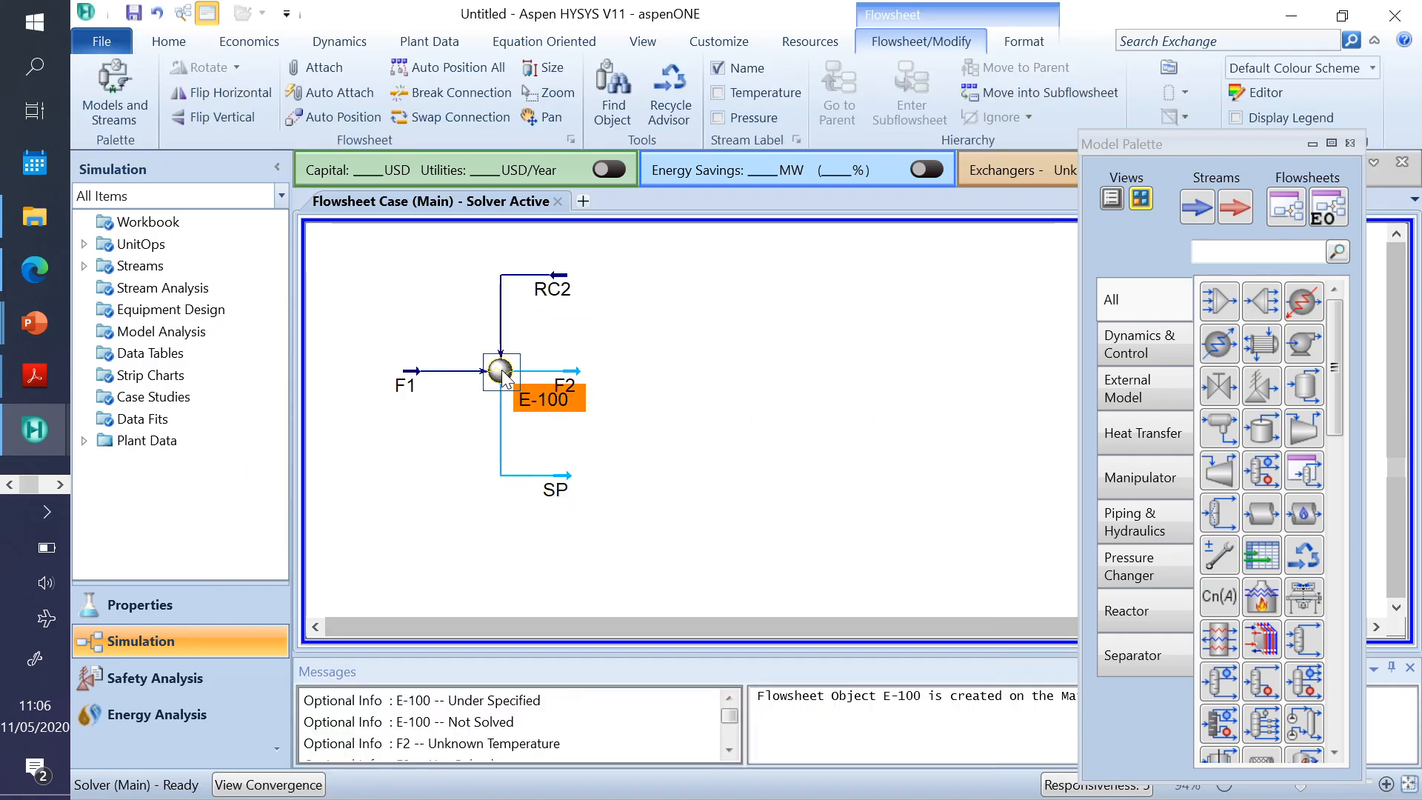
double_click(502, 372)
left_click_drag(602, 322, 535, 67)
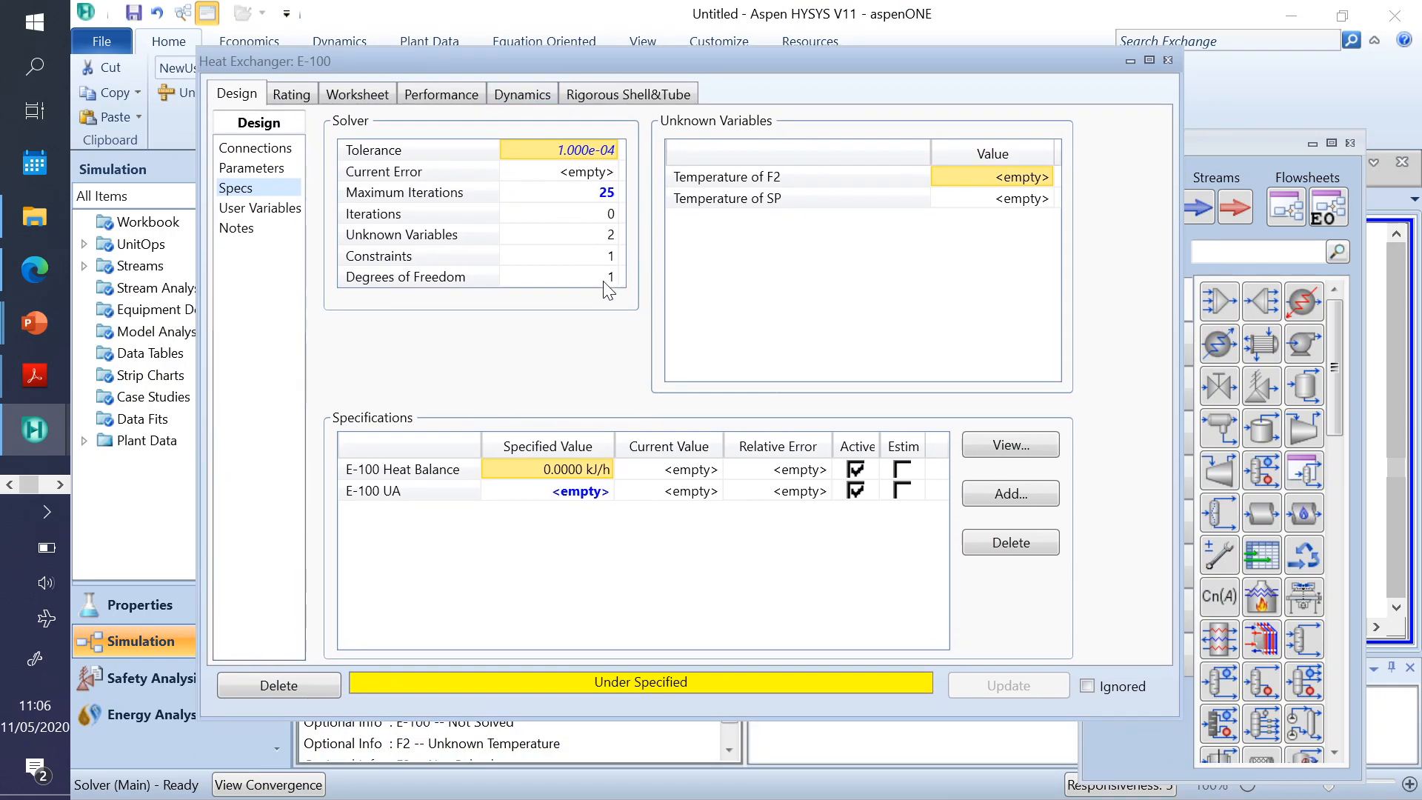
left_click(268, 149)
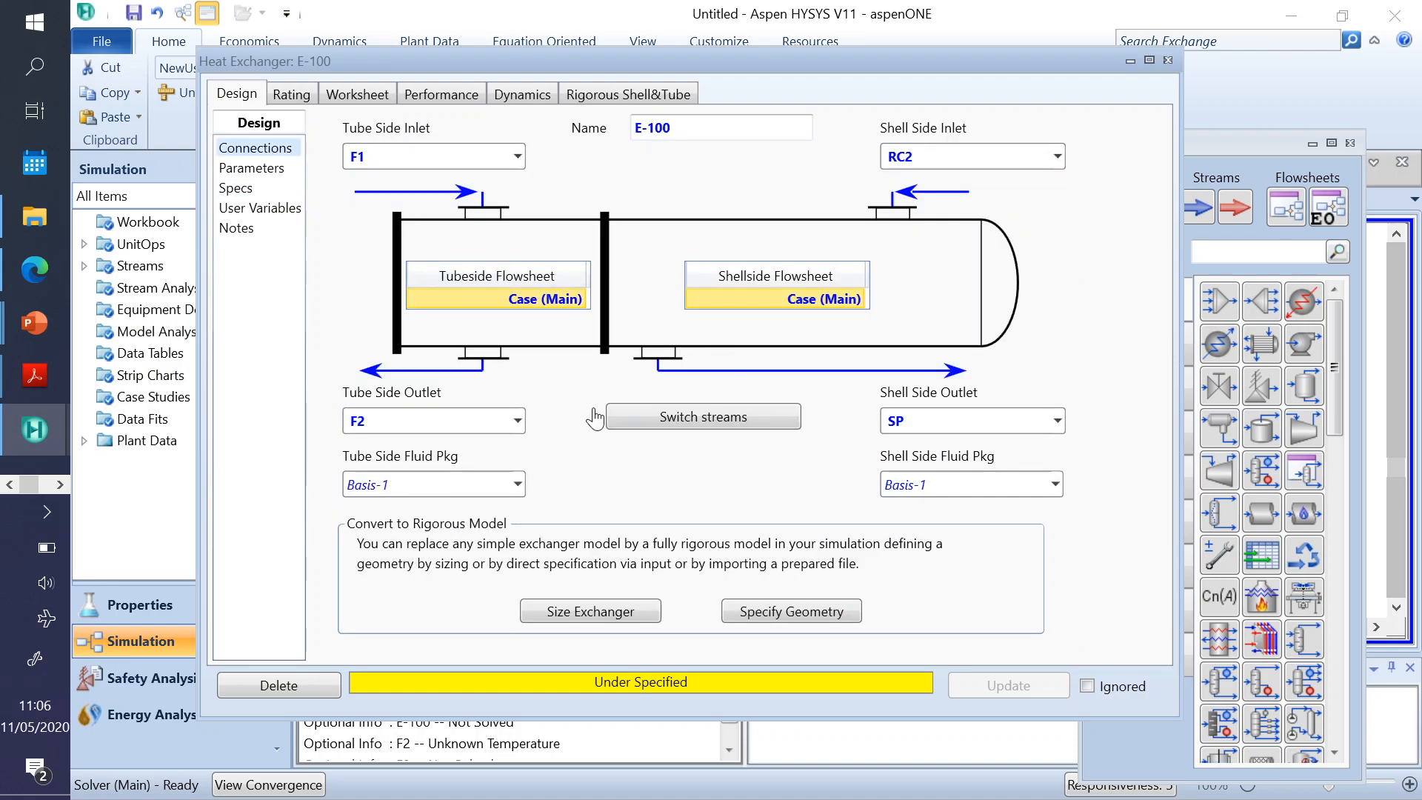
left_click(247, 170)
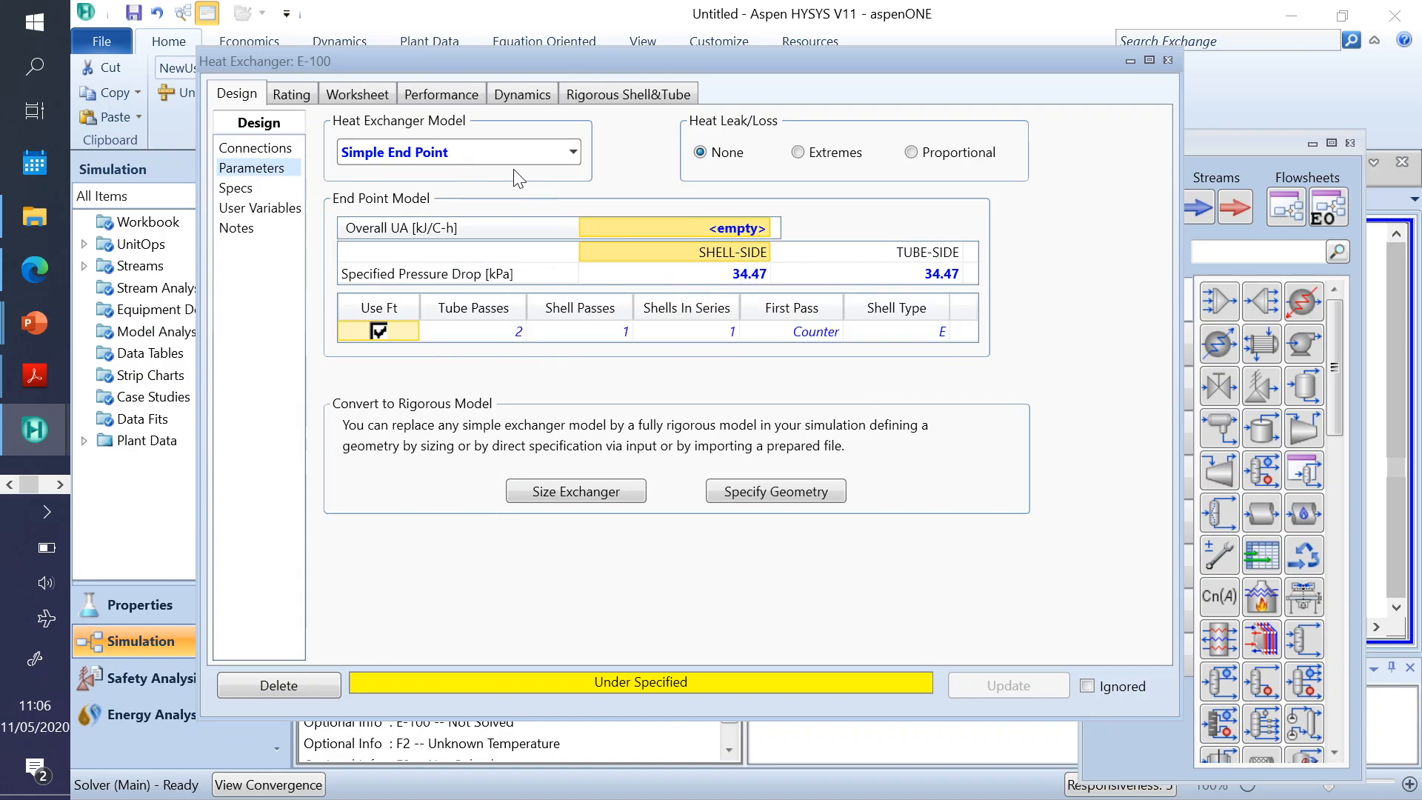
left_click(244, 194)
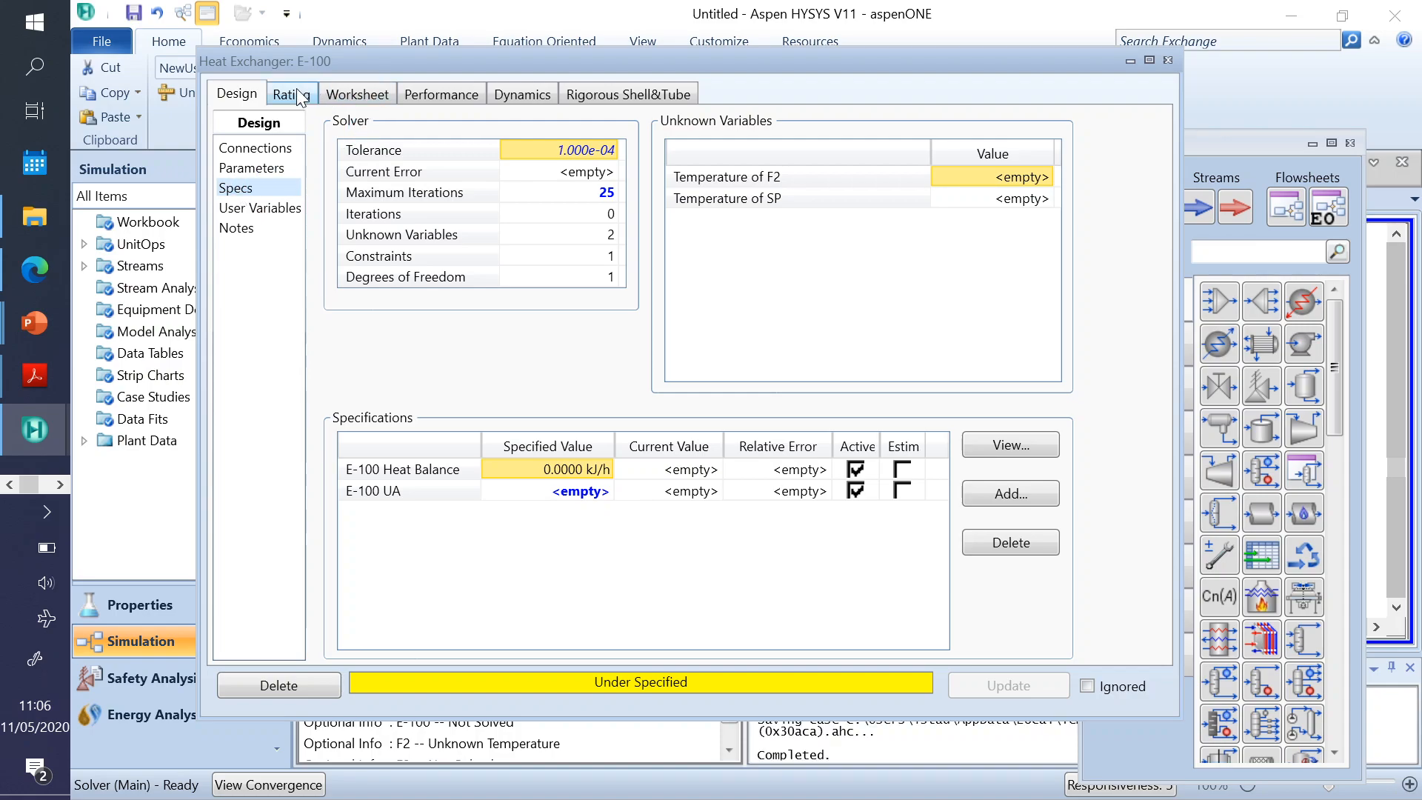
left_click(359, 91)
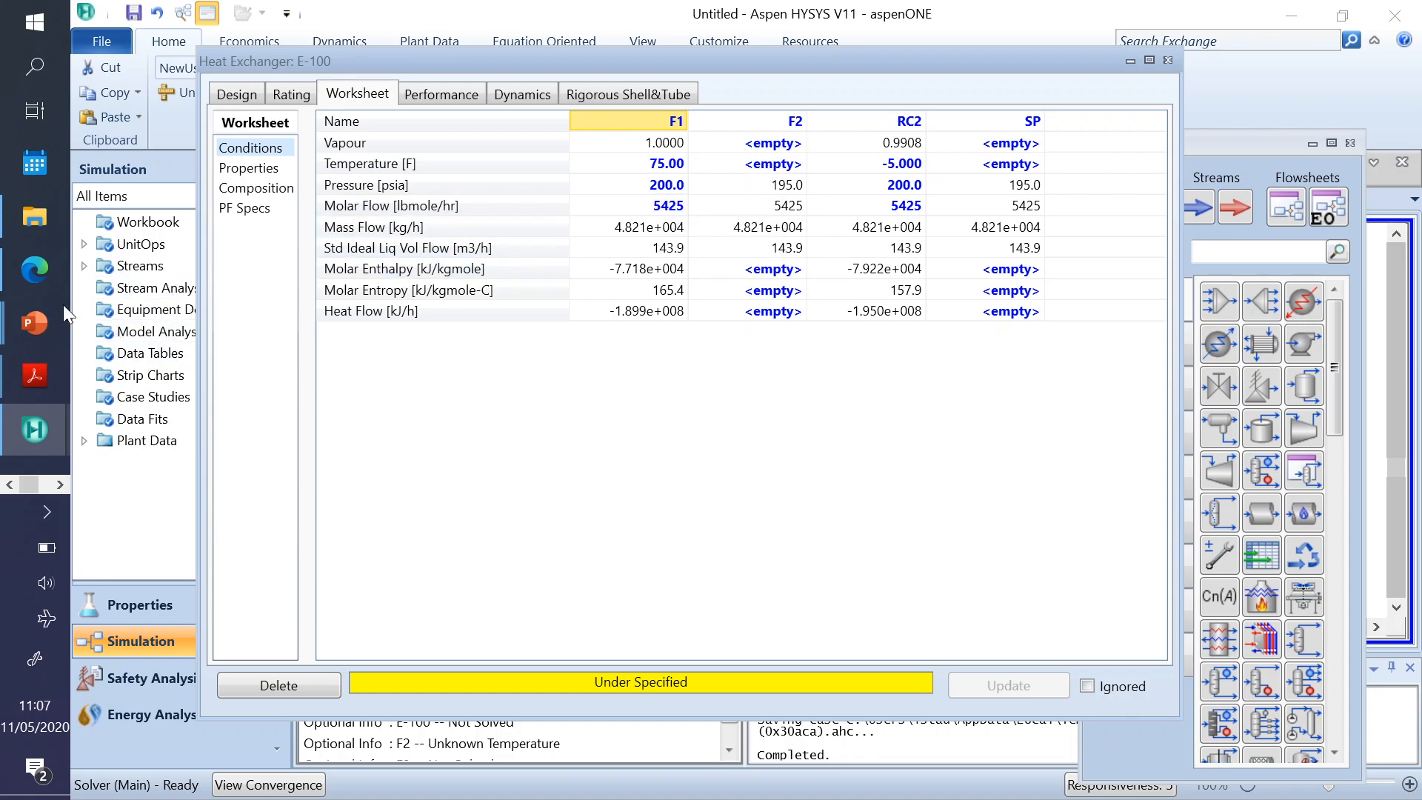
- Review the HX-1 specifications on slide 8 in PowerPoint and compare them with the E-100 worksheet conditions in Aspen HYSYS
mouse_move(33, 323)
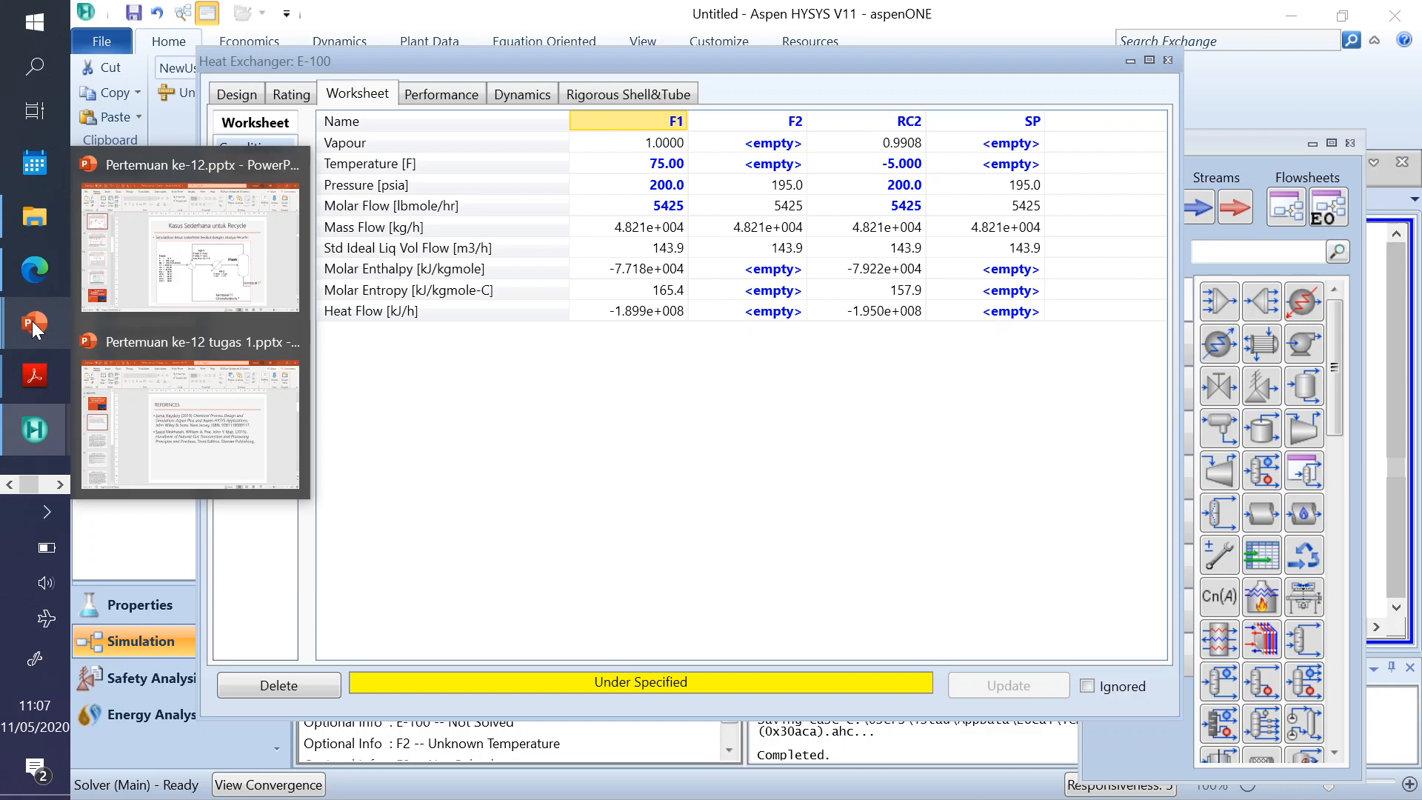
left_click(252, 279)
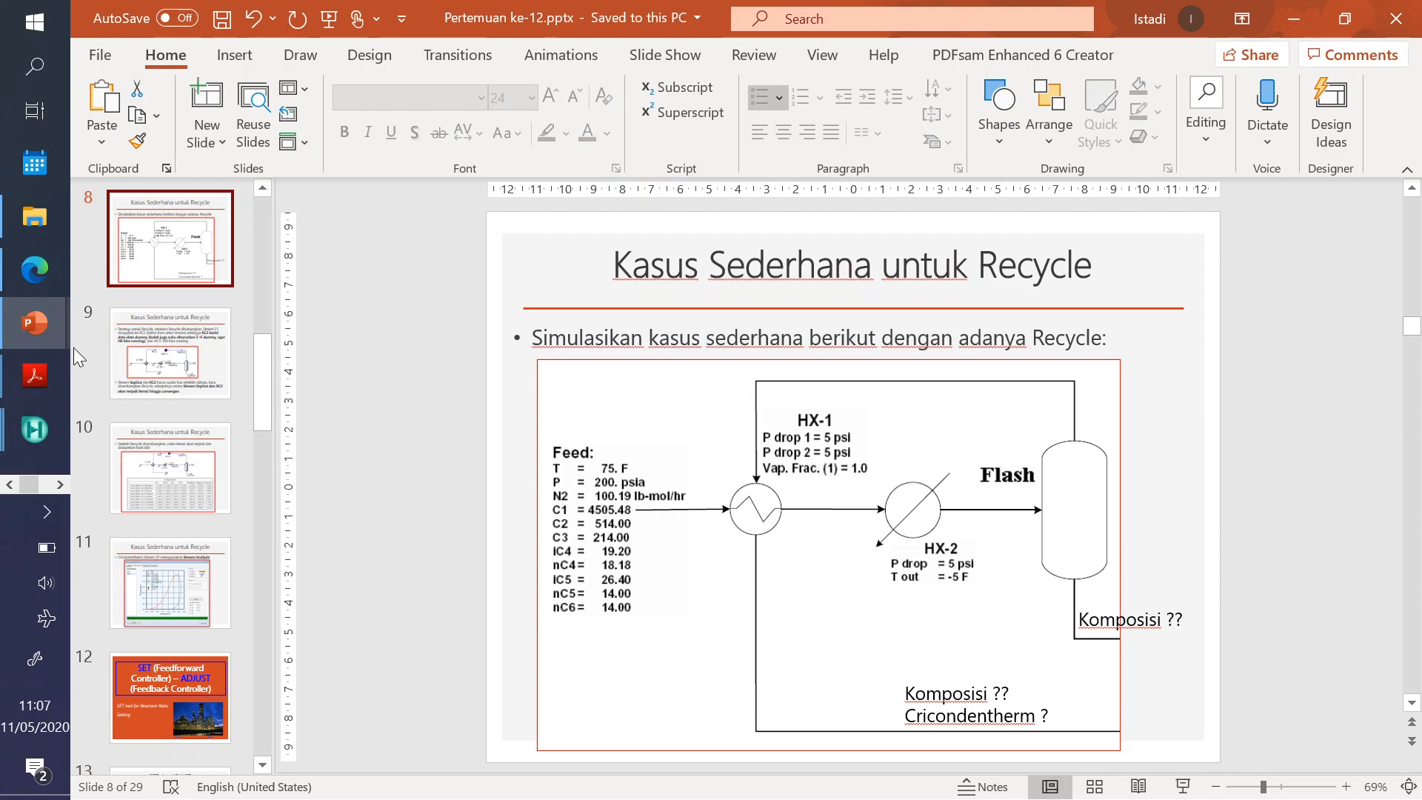
mouse_move(35, 430)
left_click(191, 594)
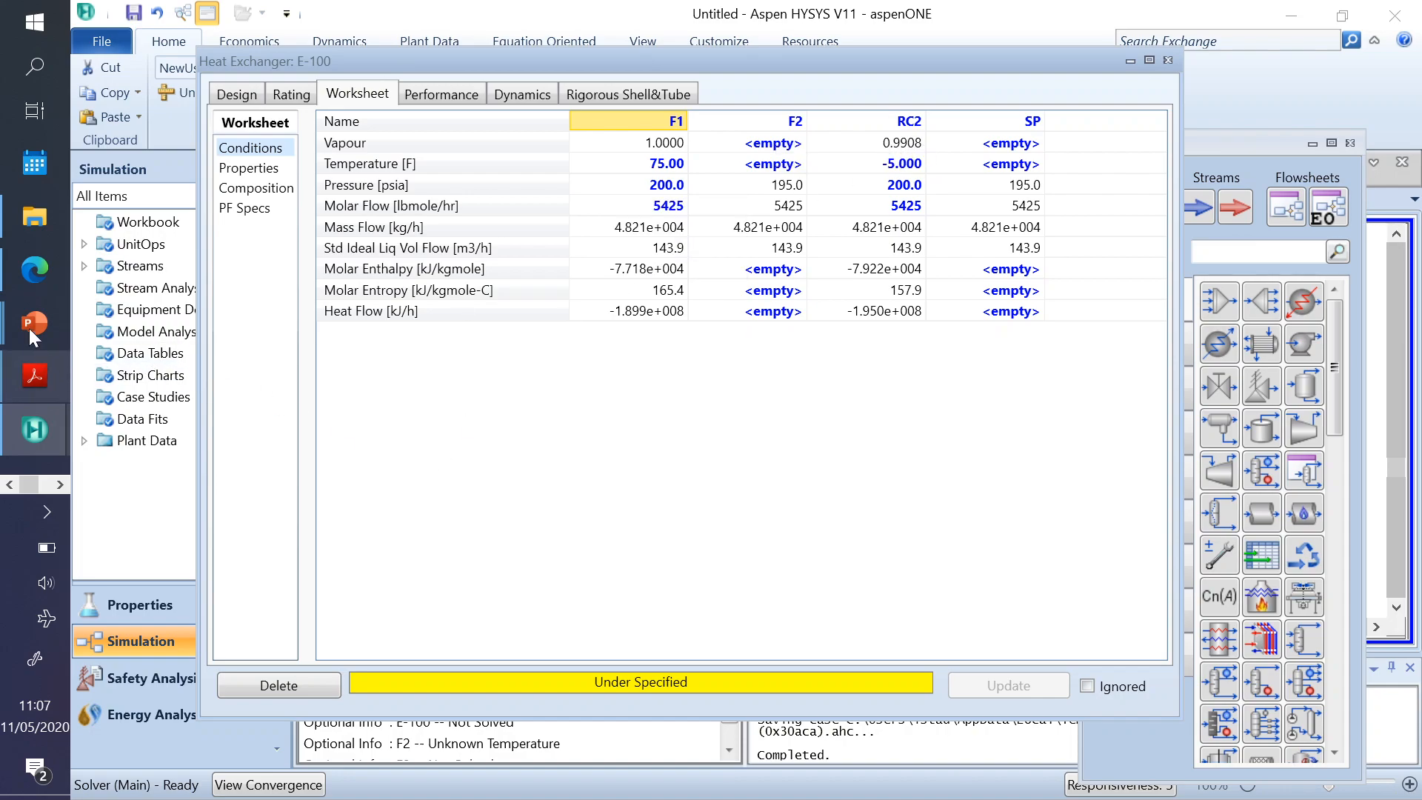
mouse_move(34, 422)
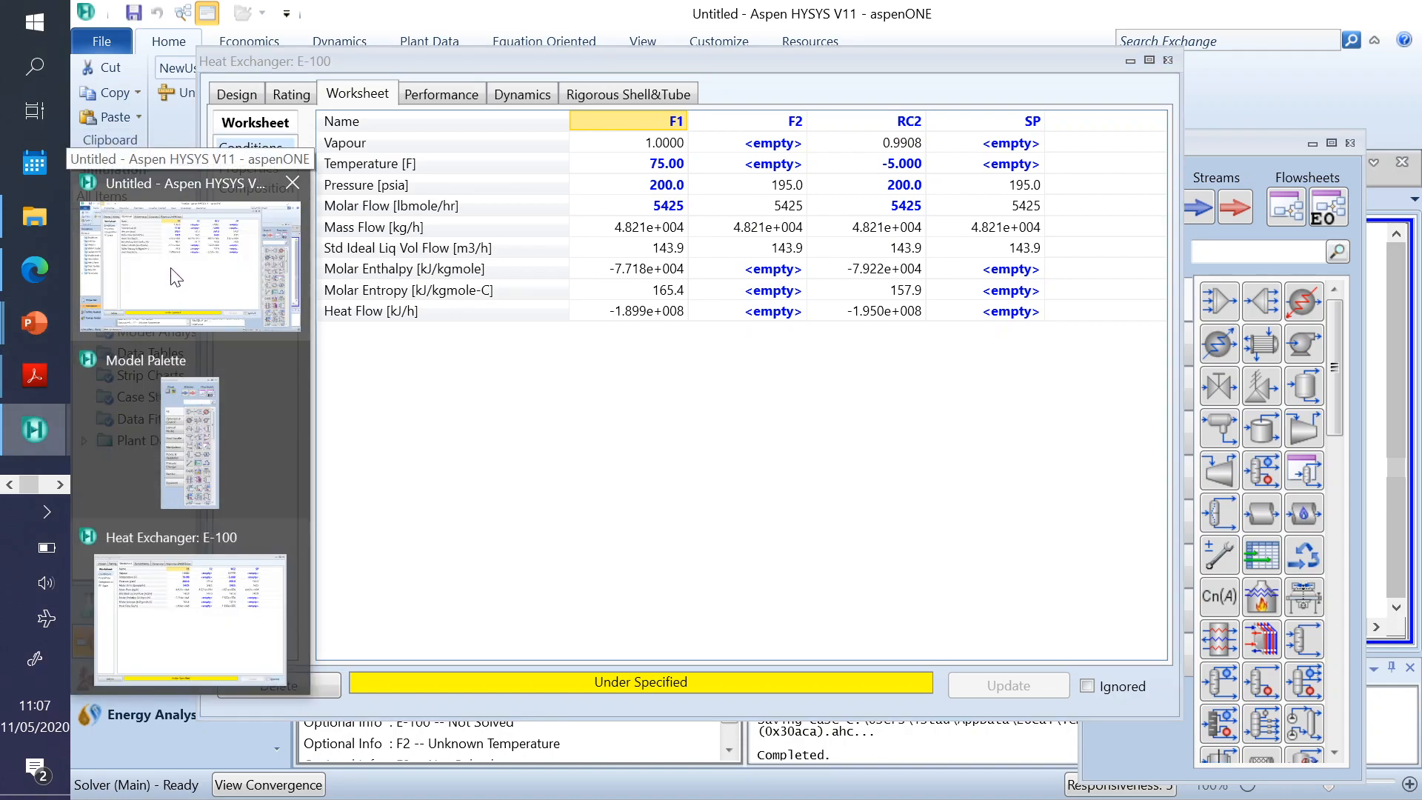
left_click(132, 295)
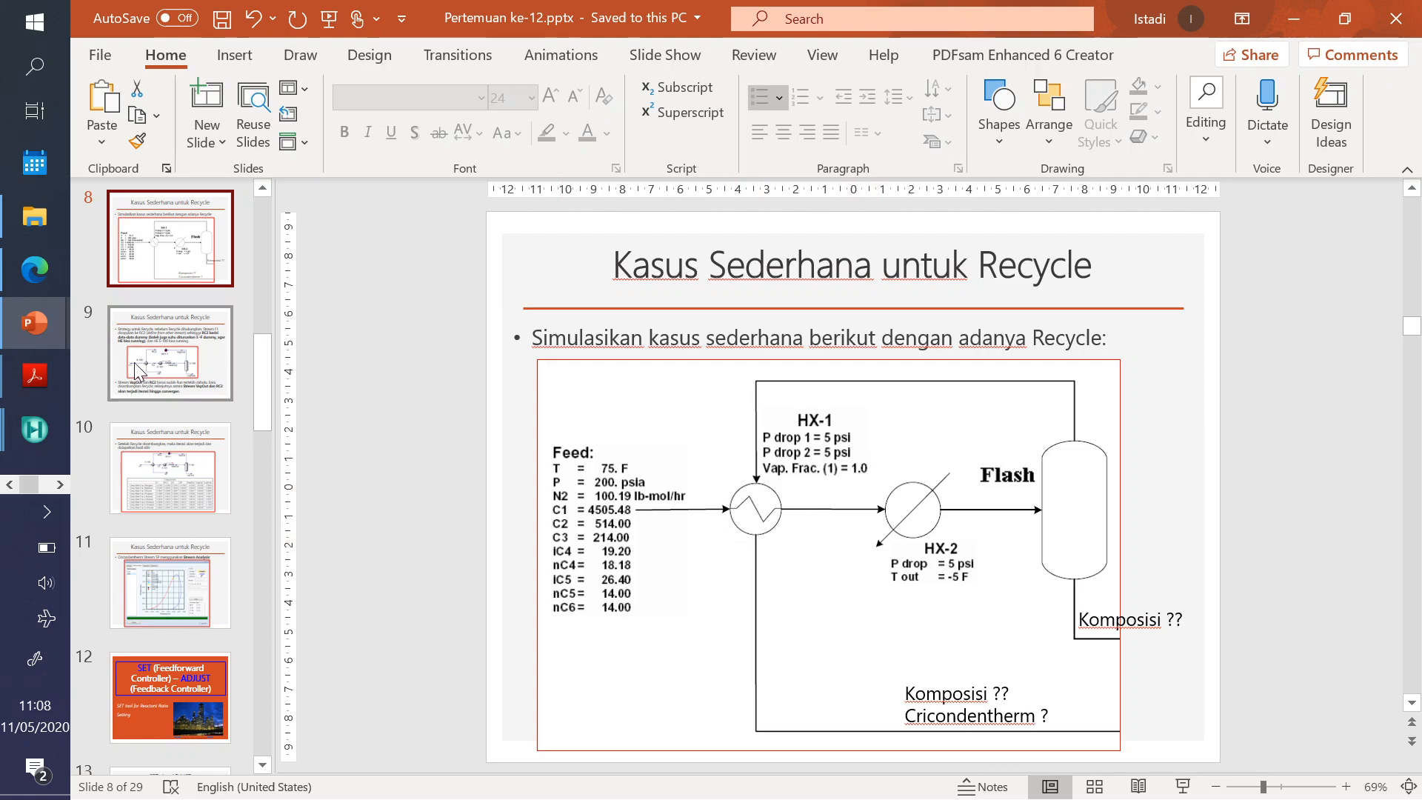
mouse_move(37, 428)
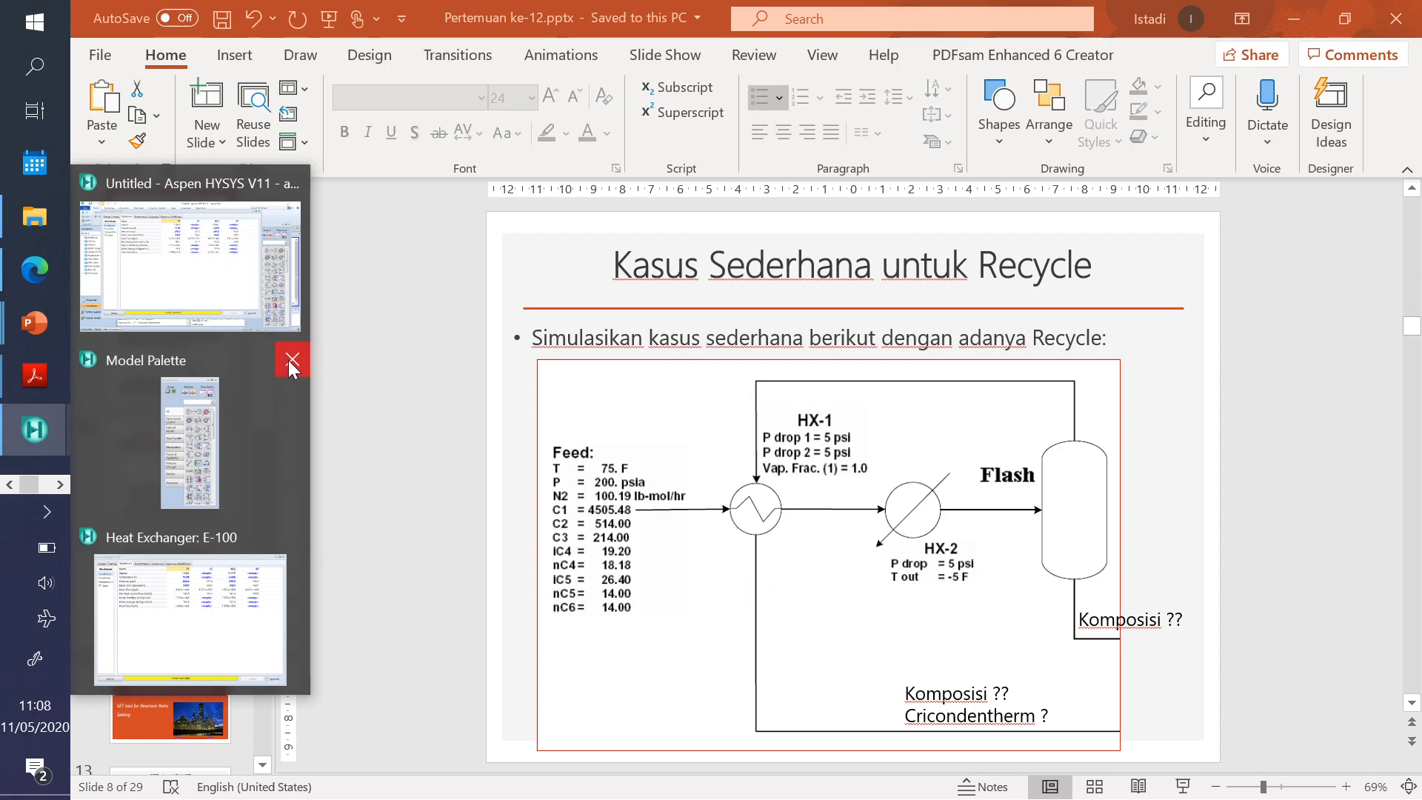
left_click(178, 280)
mouse_move(840, 180)
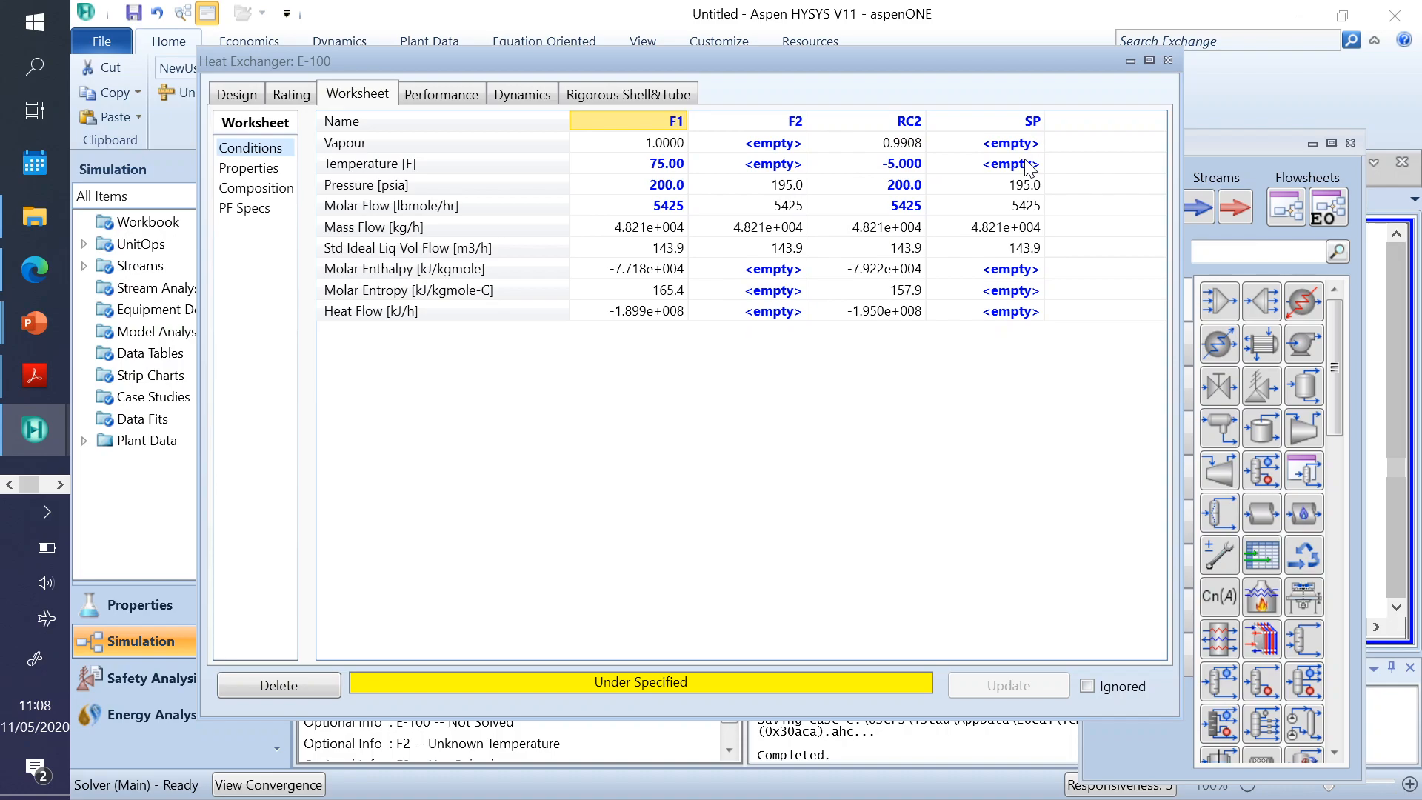
mouse_move(892, 196)
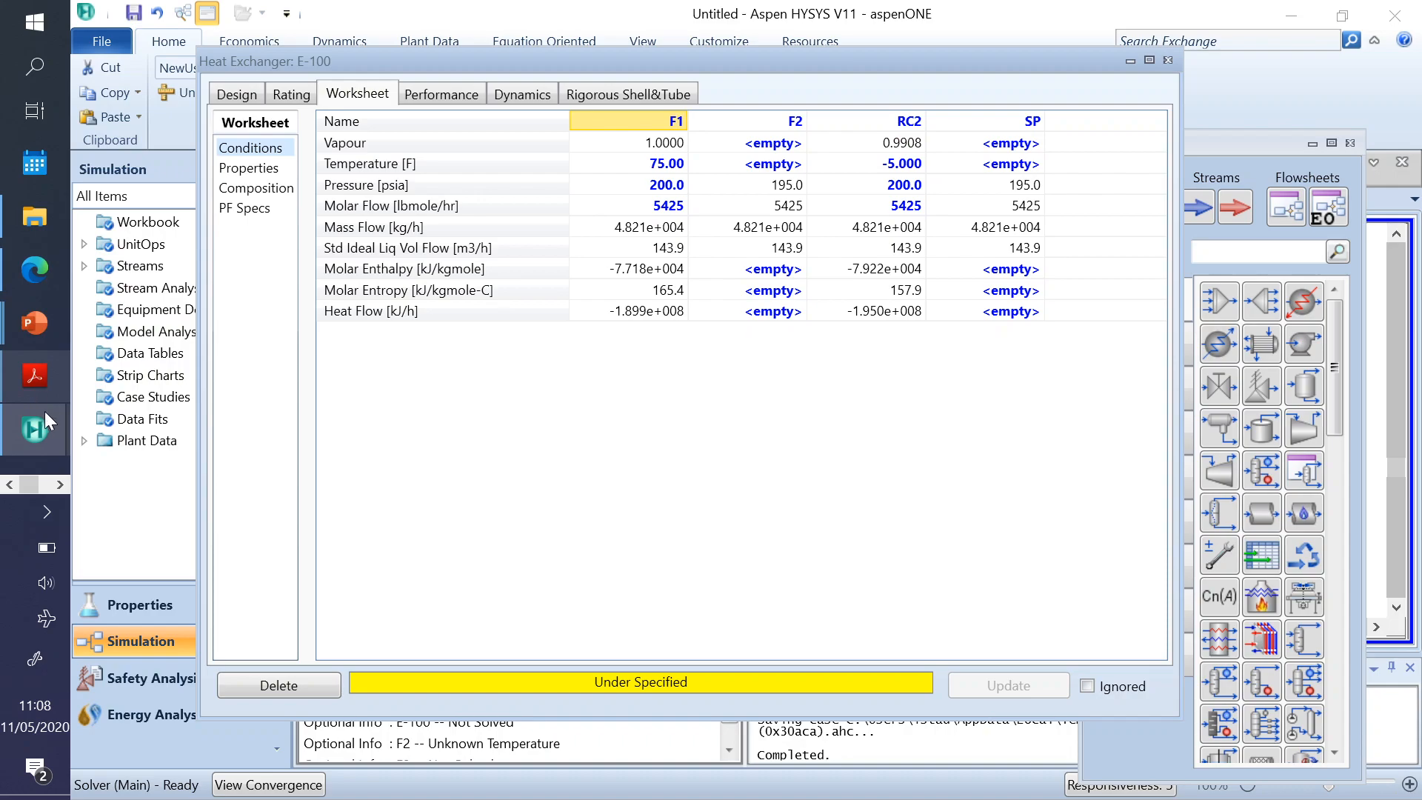
mouse_move(46, 415)
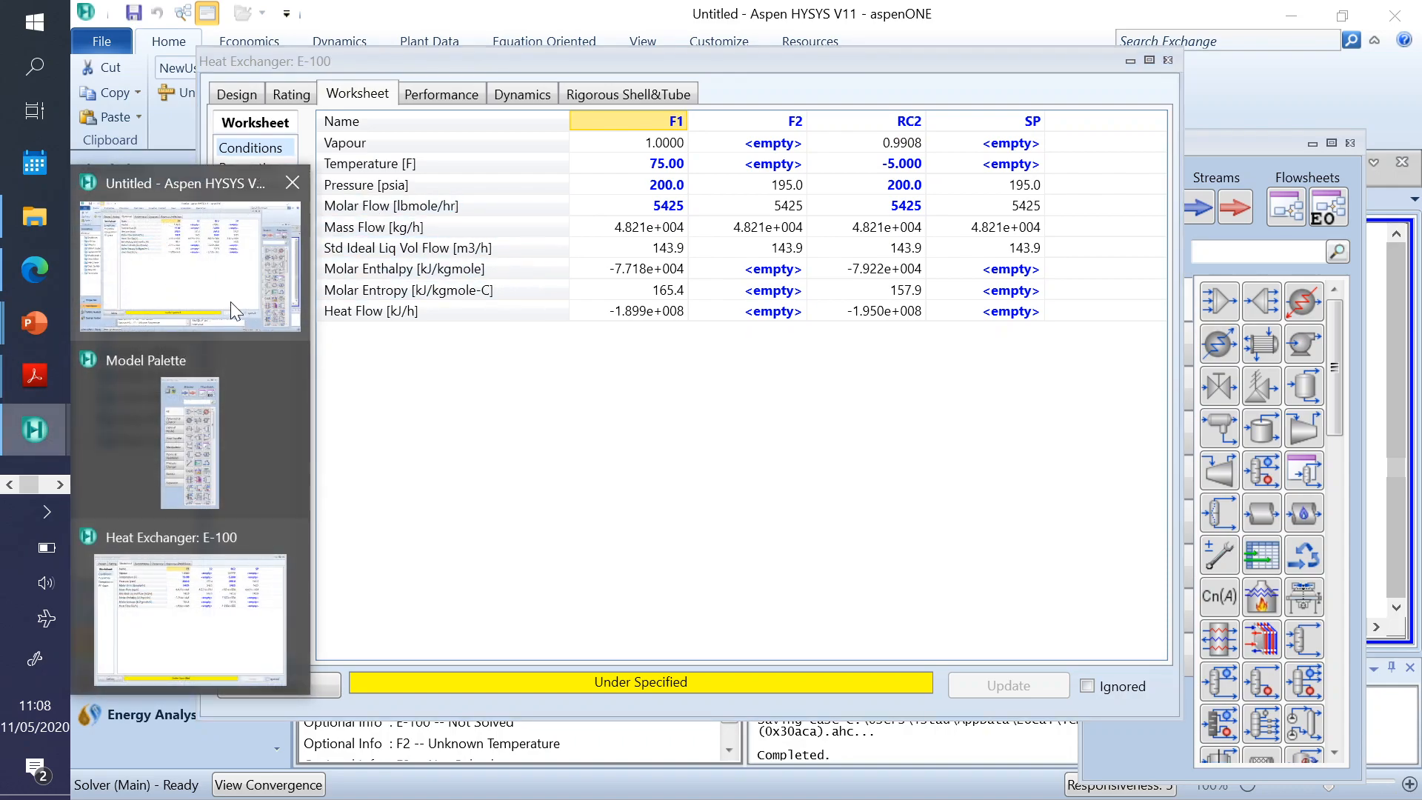
left_click(228, 68)
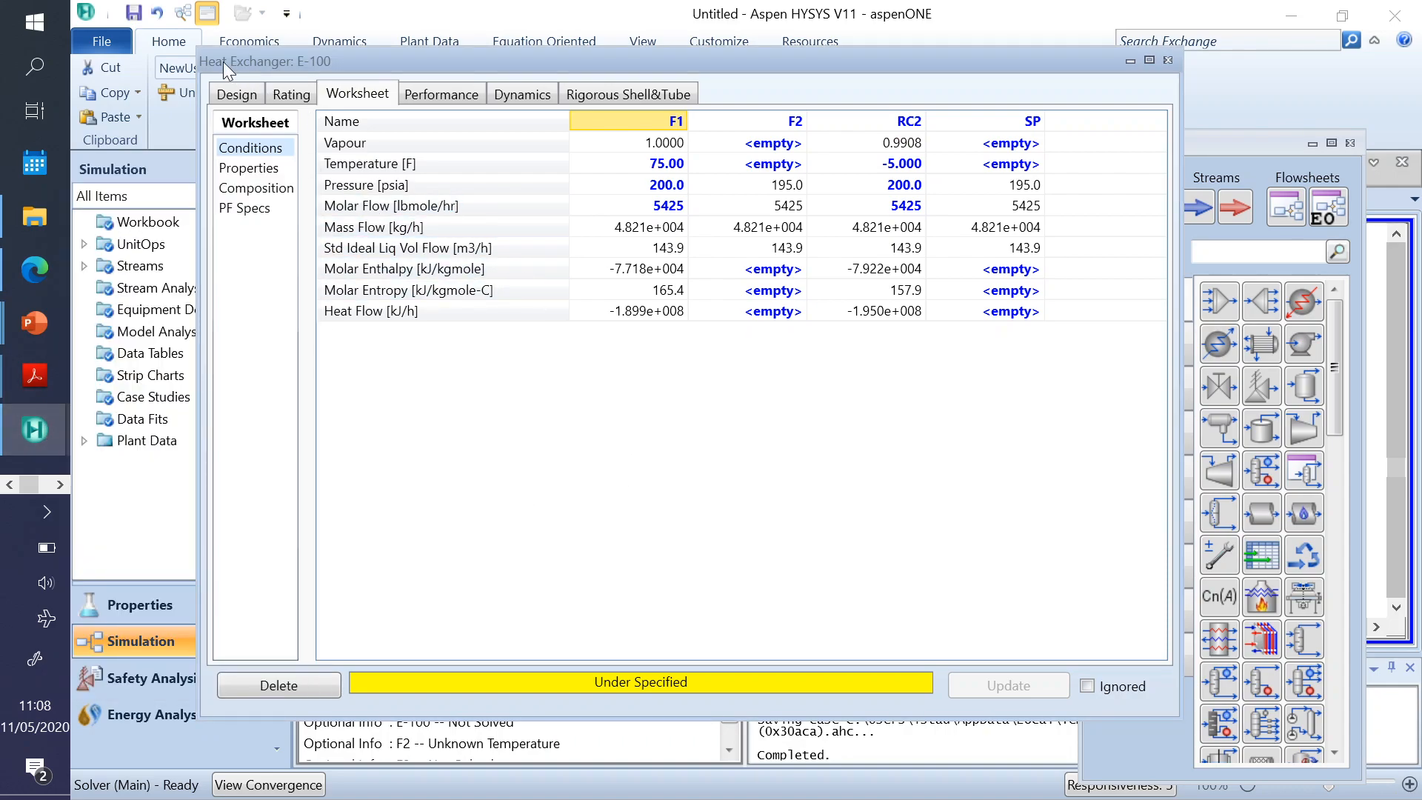
- Look over the rating and design pages of heat exchanger E-100 and close its window
left_click(243, 96)
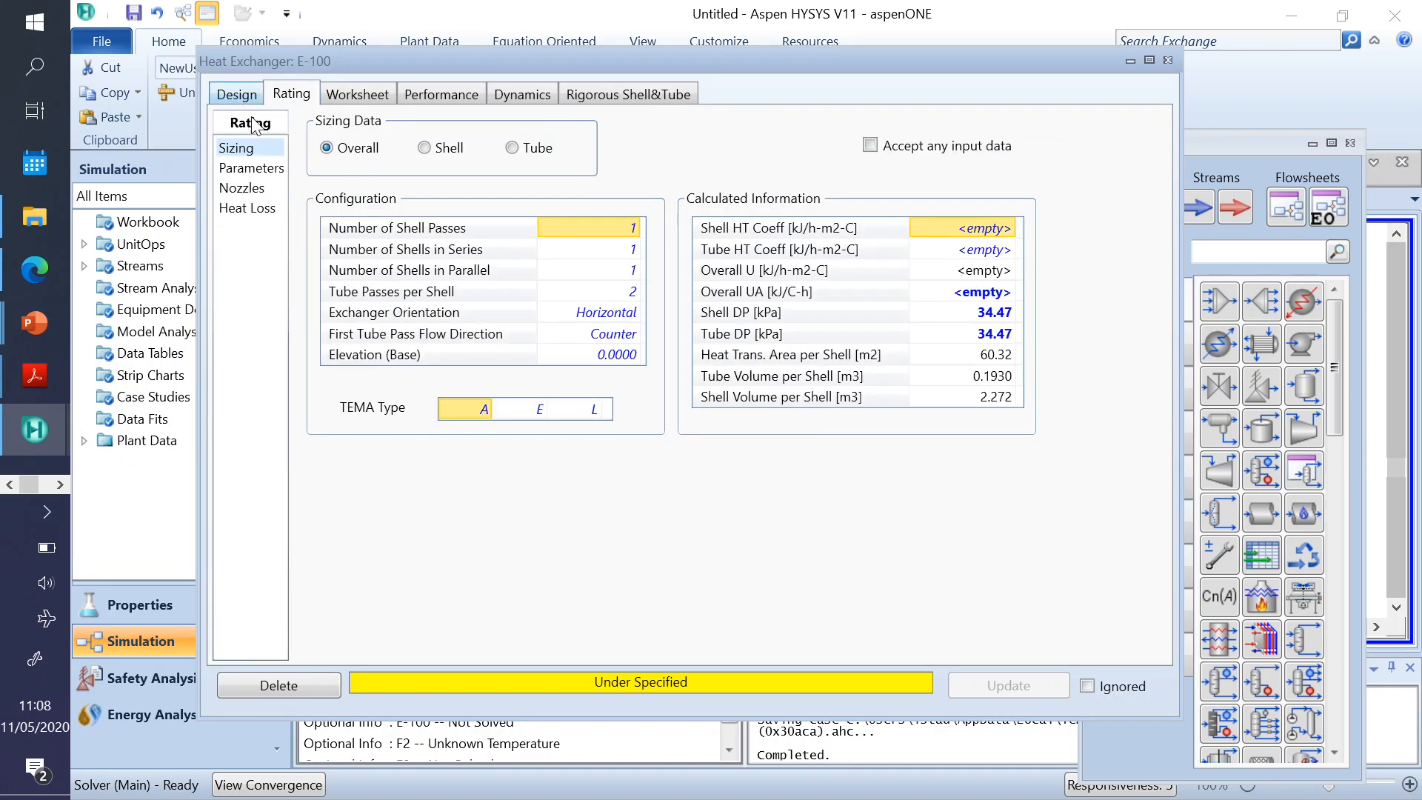
left_click(238, 95)
left_click(1168, 60)
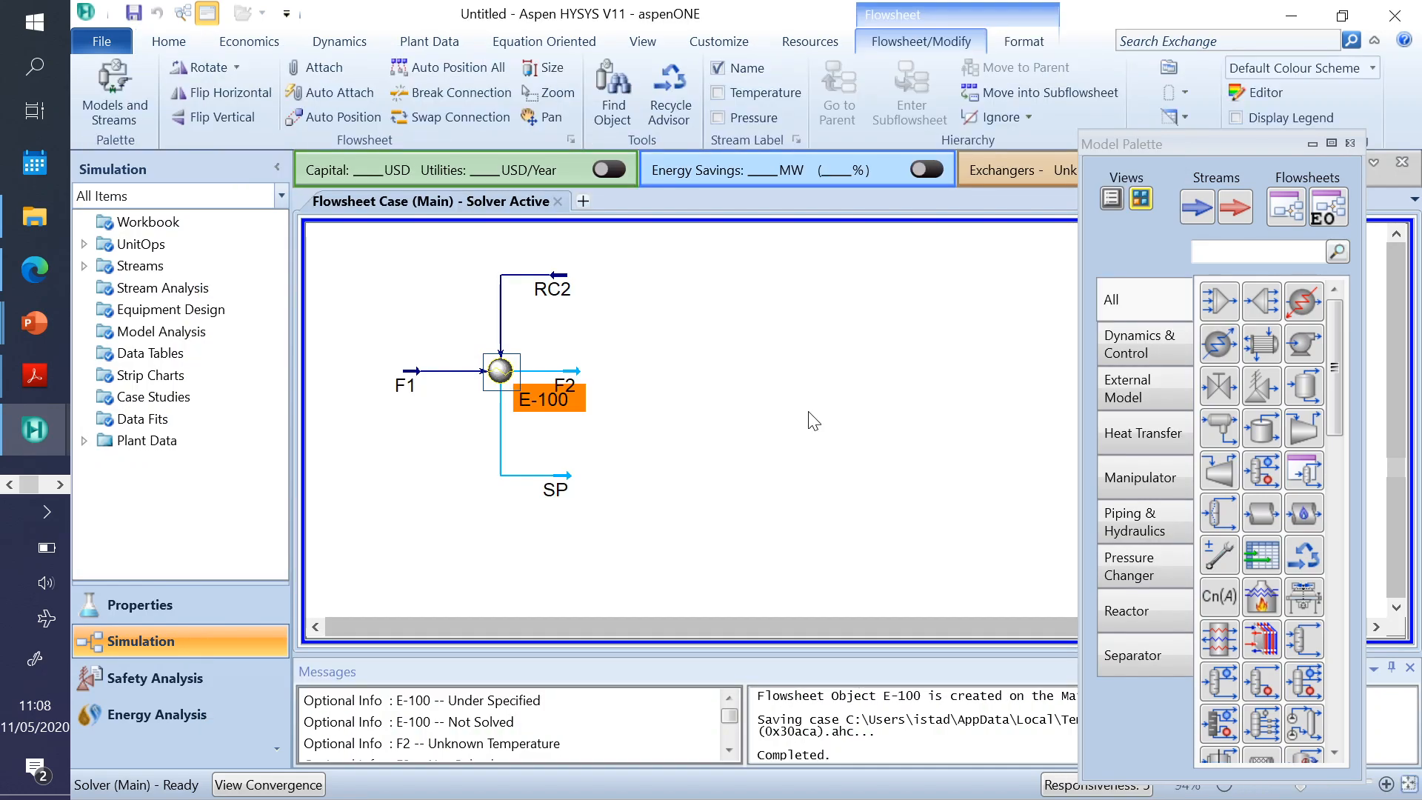
- Reopen heat exchanger E-100 and set the vapour fraction of outlet stream SP to 1 in its worksheet conditions
mouse_move(565, 481)
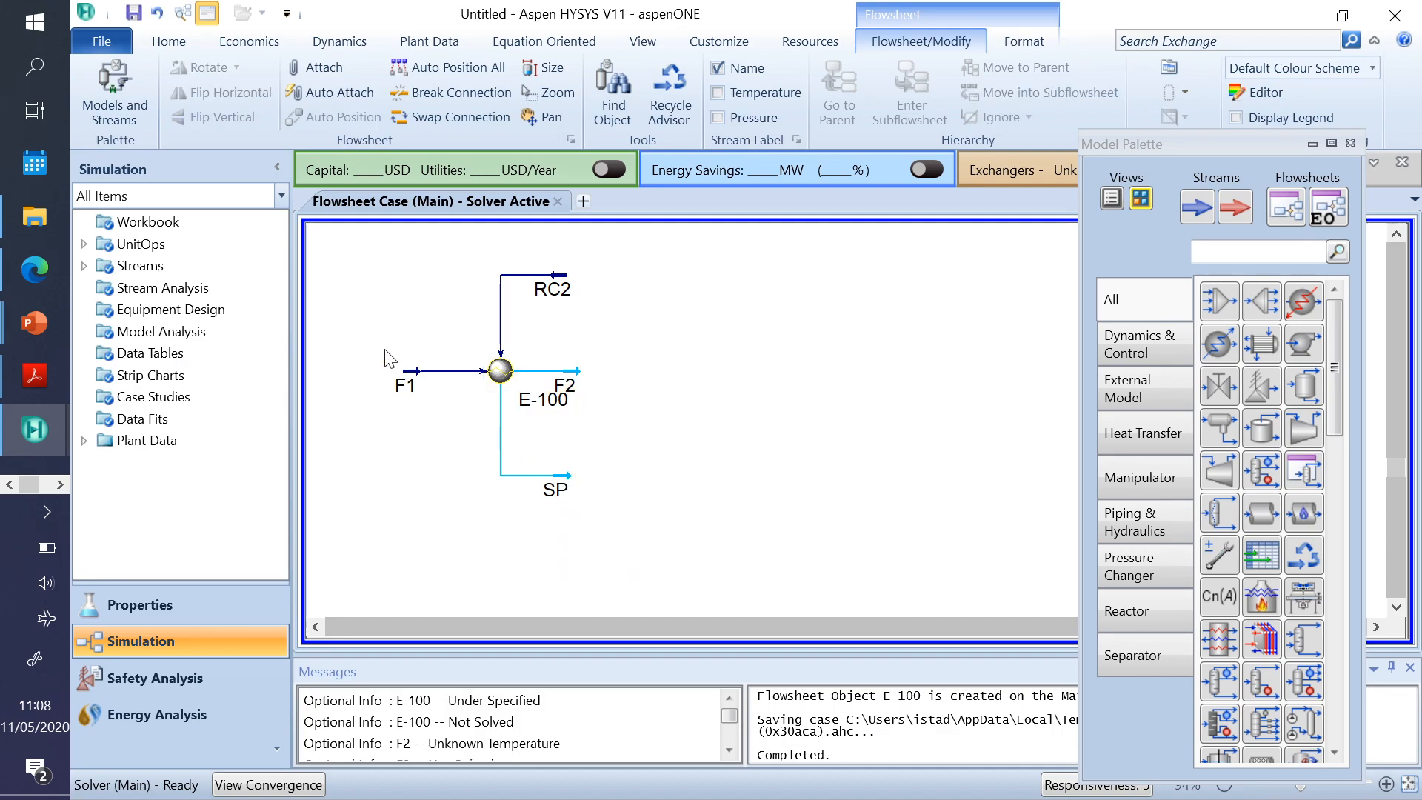
left_click(500, 371)
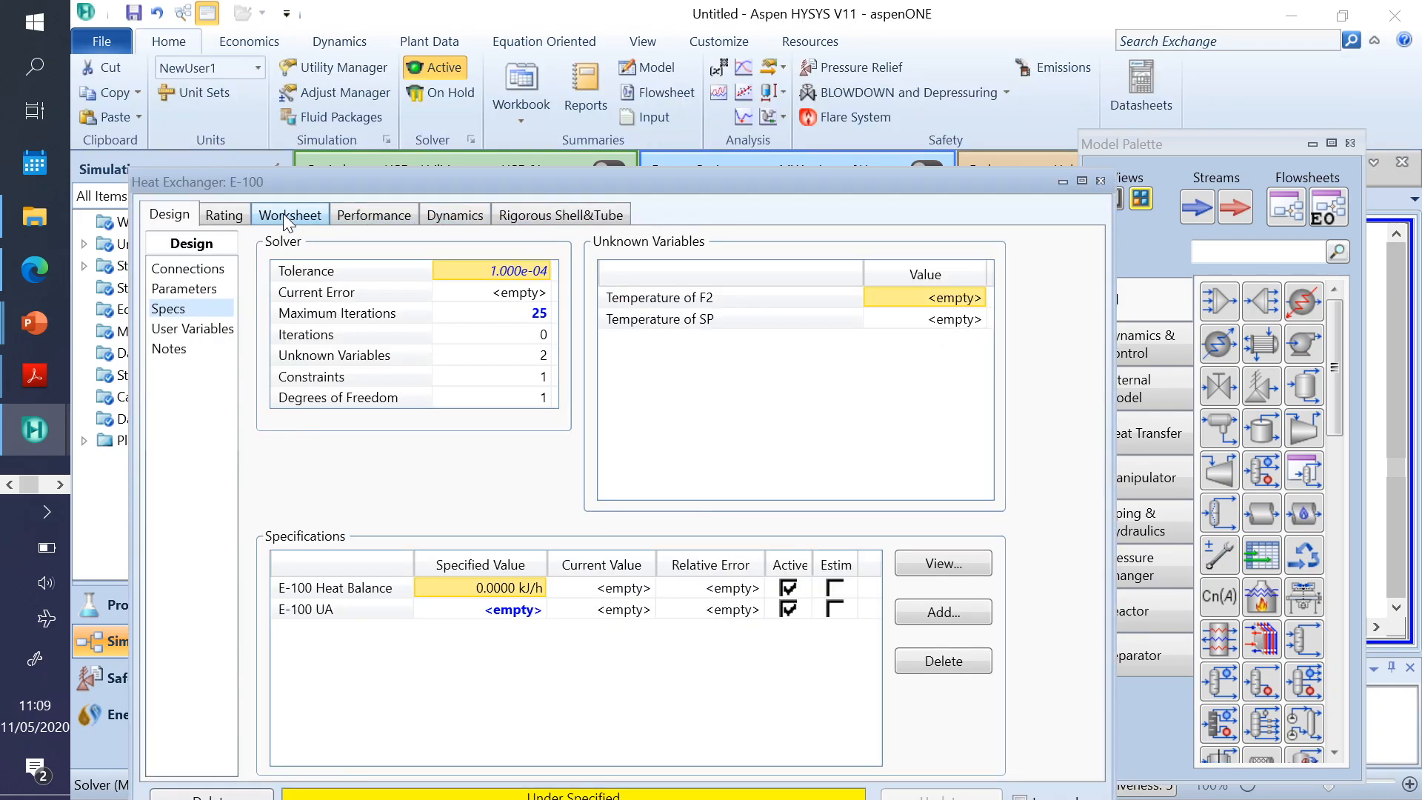
left_click(945, 265)
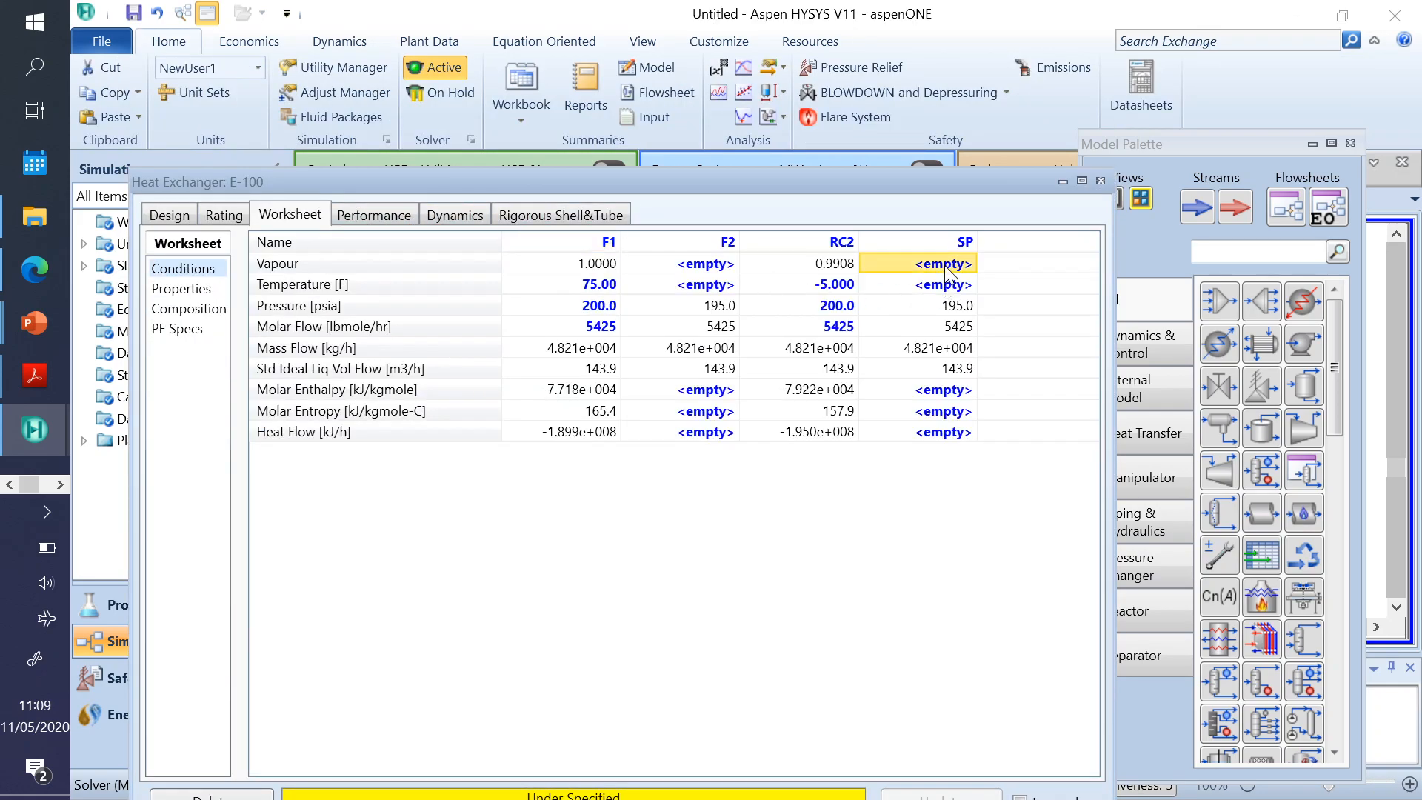
type("1")
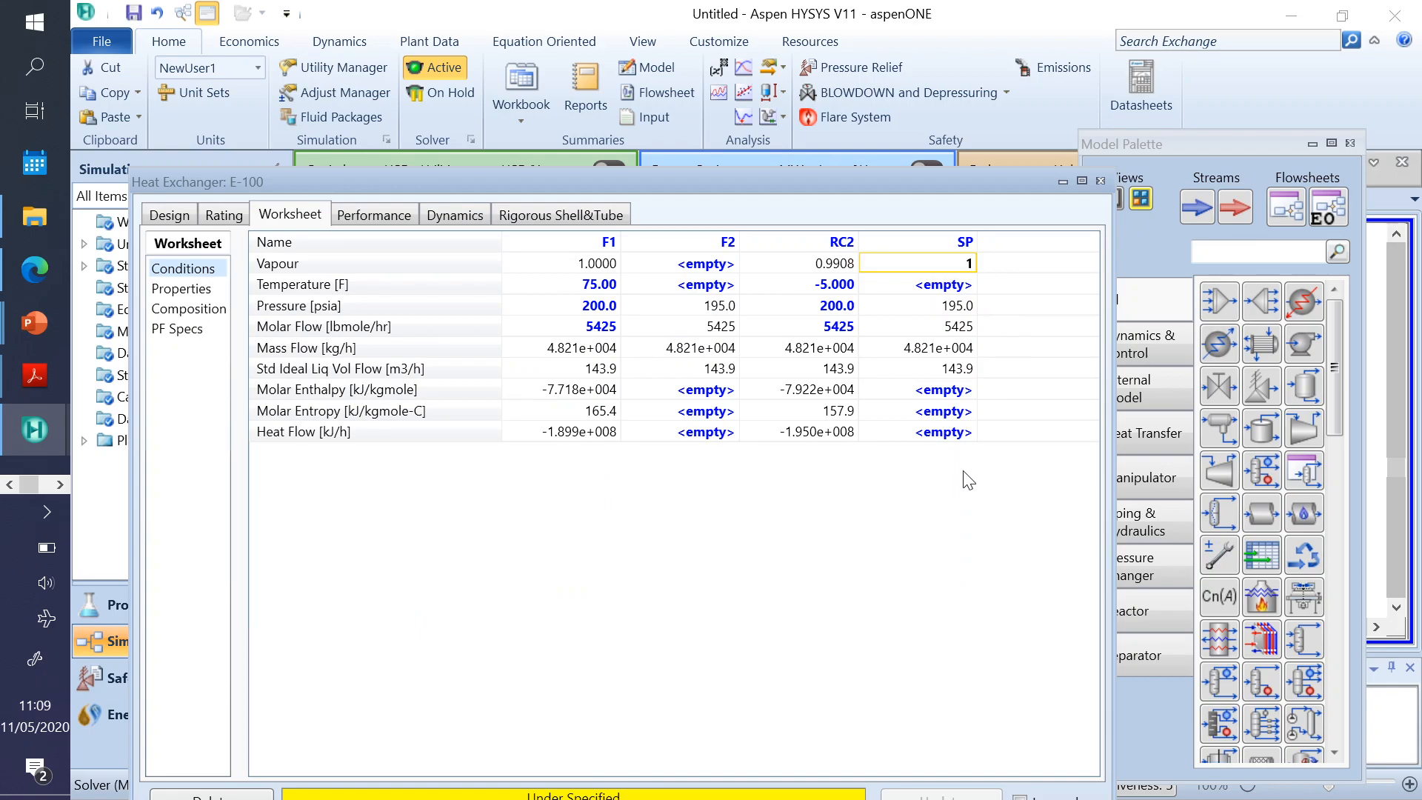
key("Return")
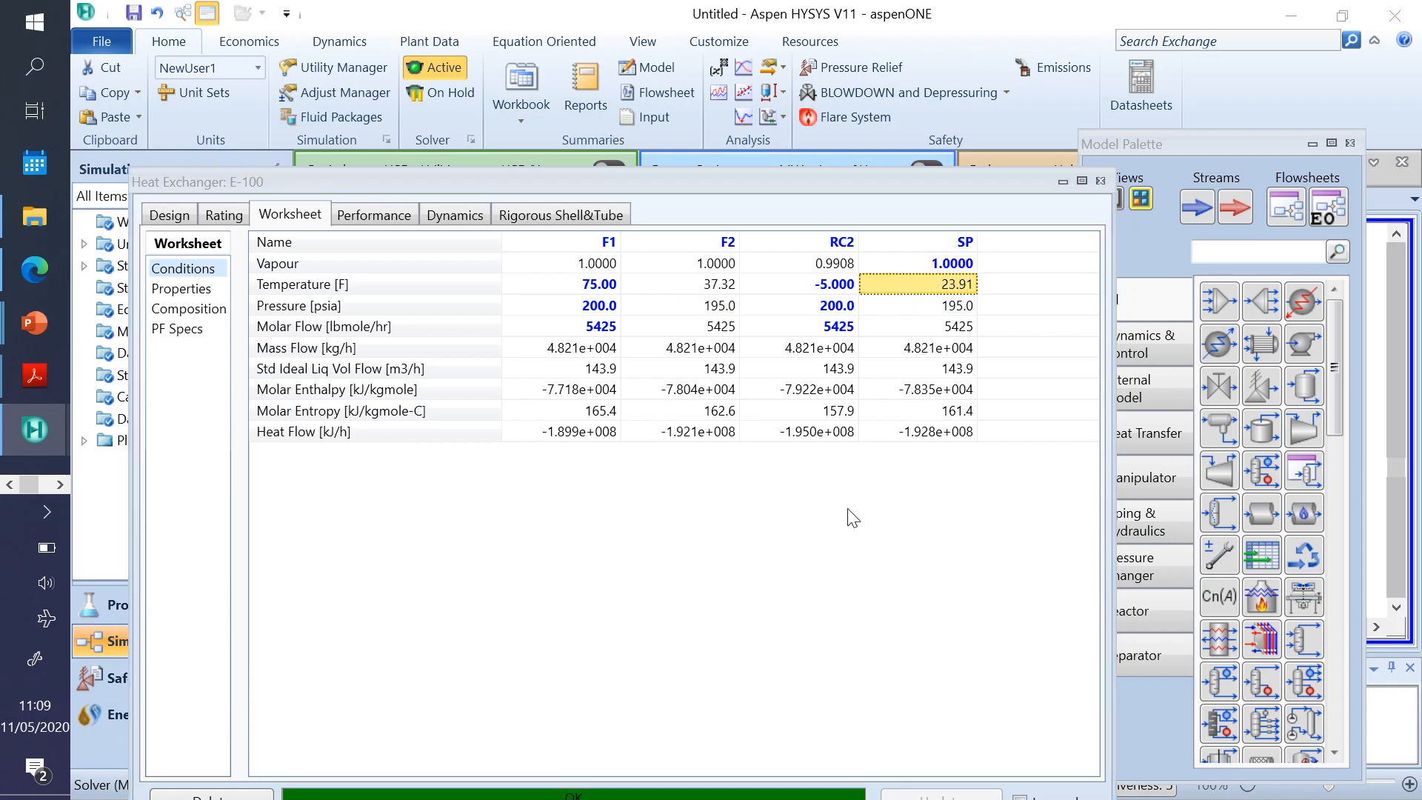
- Examine the temperatures of streams F2, RC2 and SP in the E-100 worksheet and close the window
left_click_drag(748, 181, 768, 107)
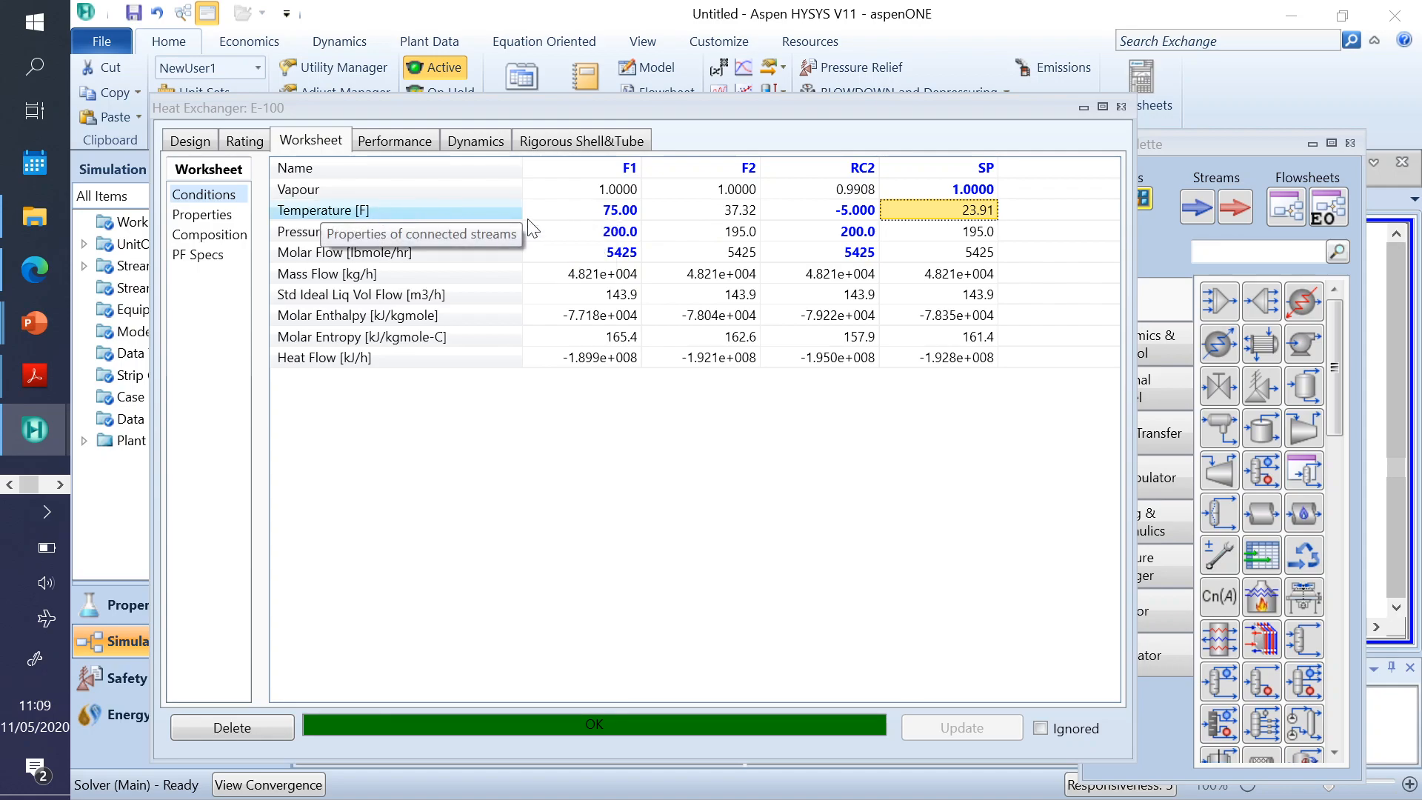
mouse_move(740, 214)
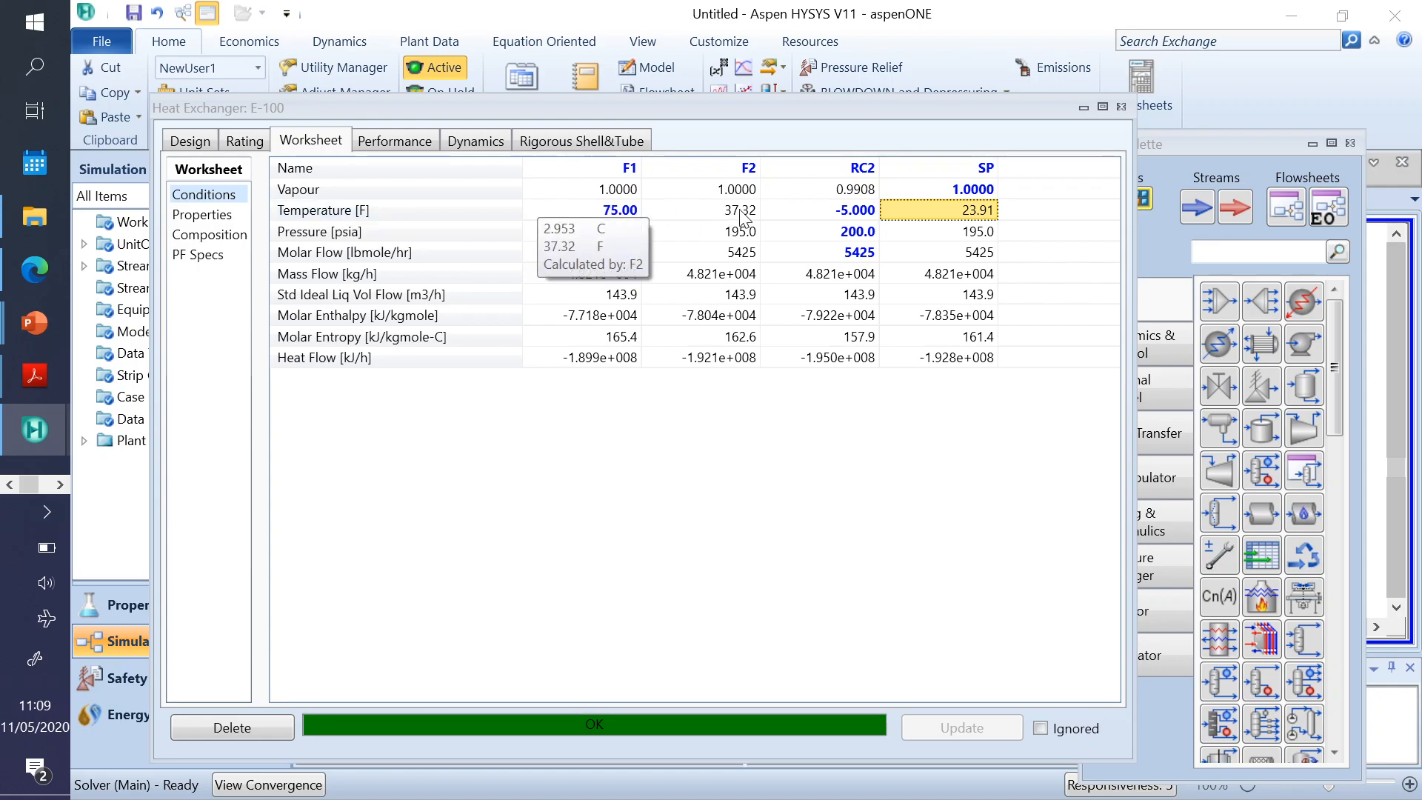
mouse_move(852, 216)
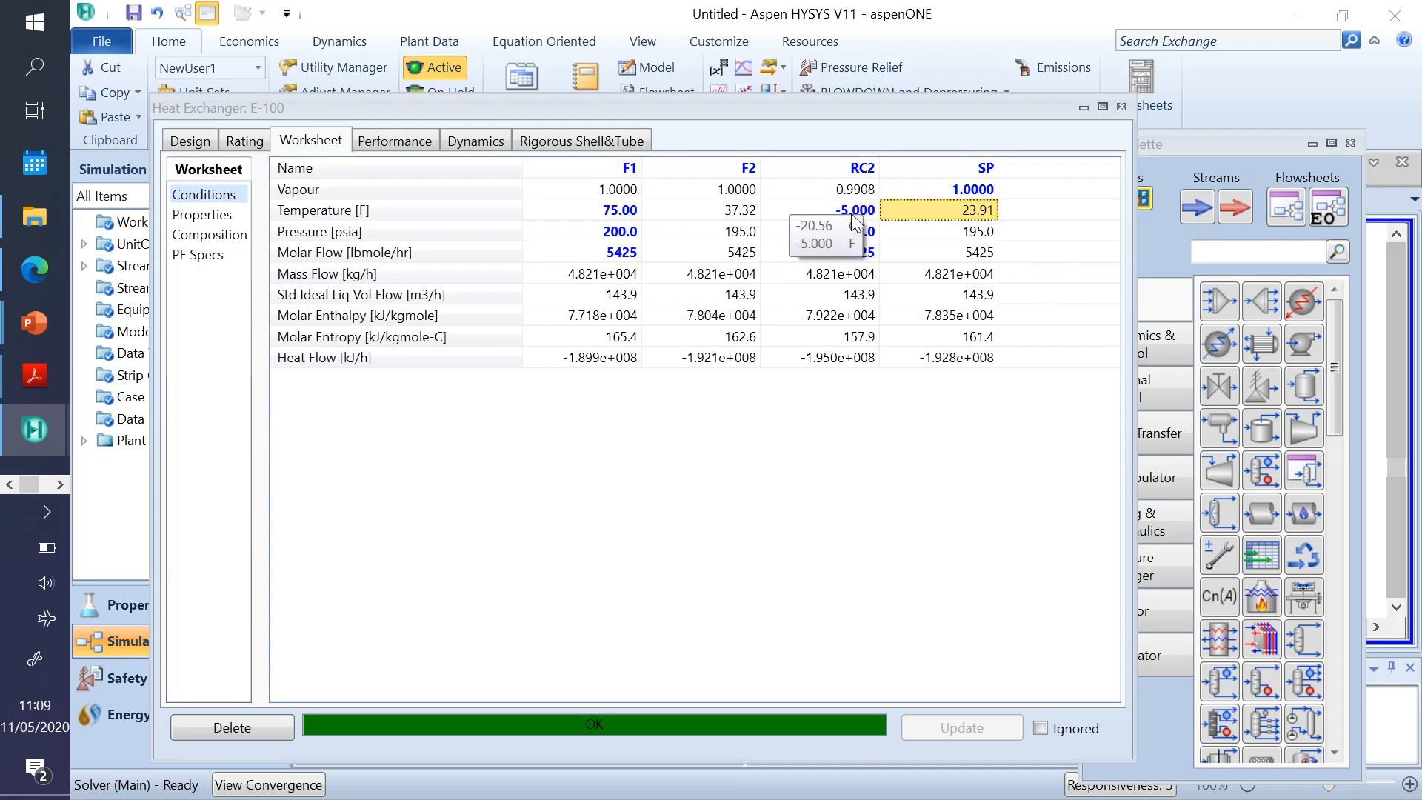
mouse_move(976, 217)
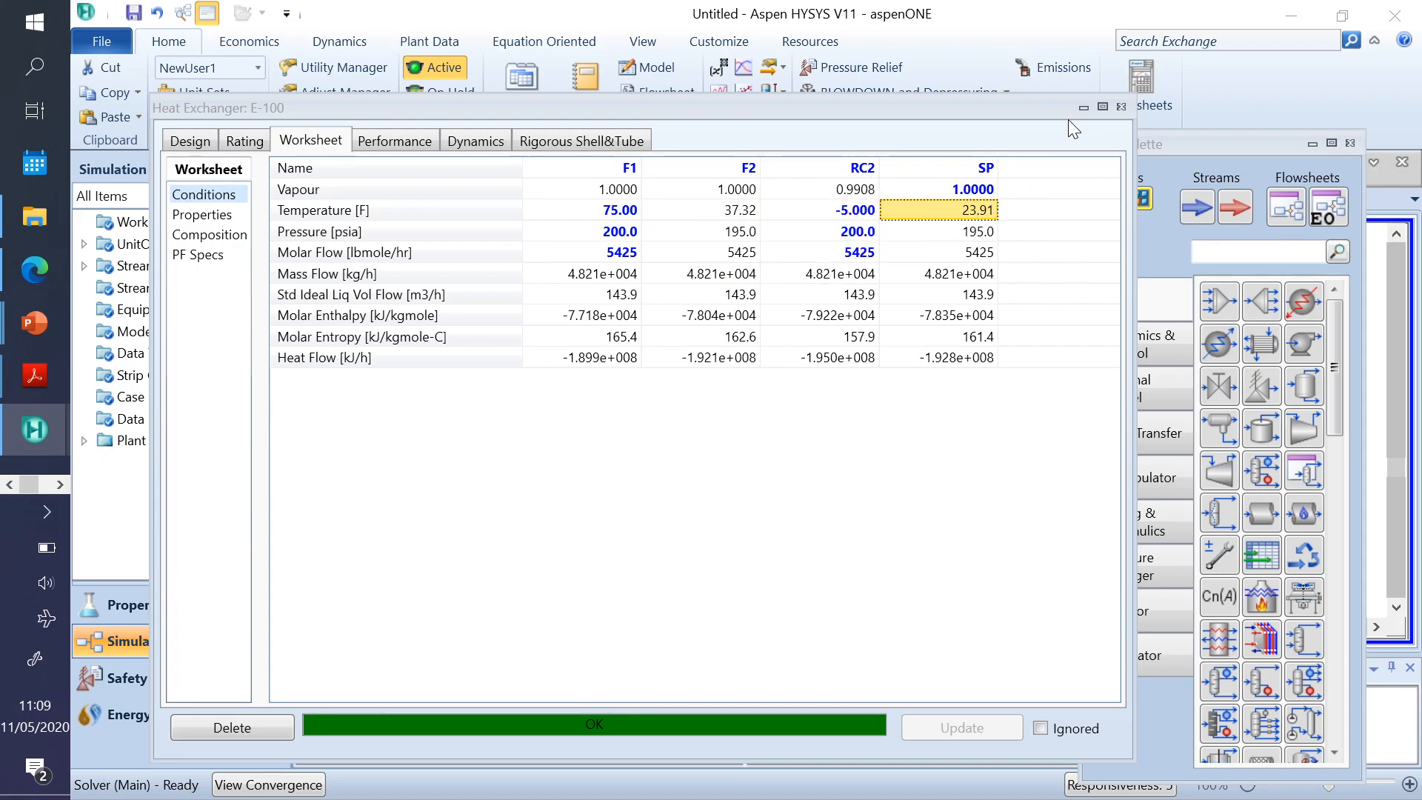
left_click_drag(1047, 110, 1016, 108)
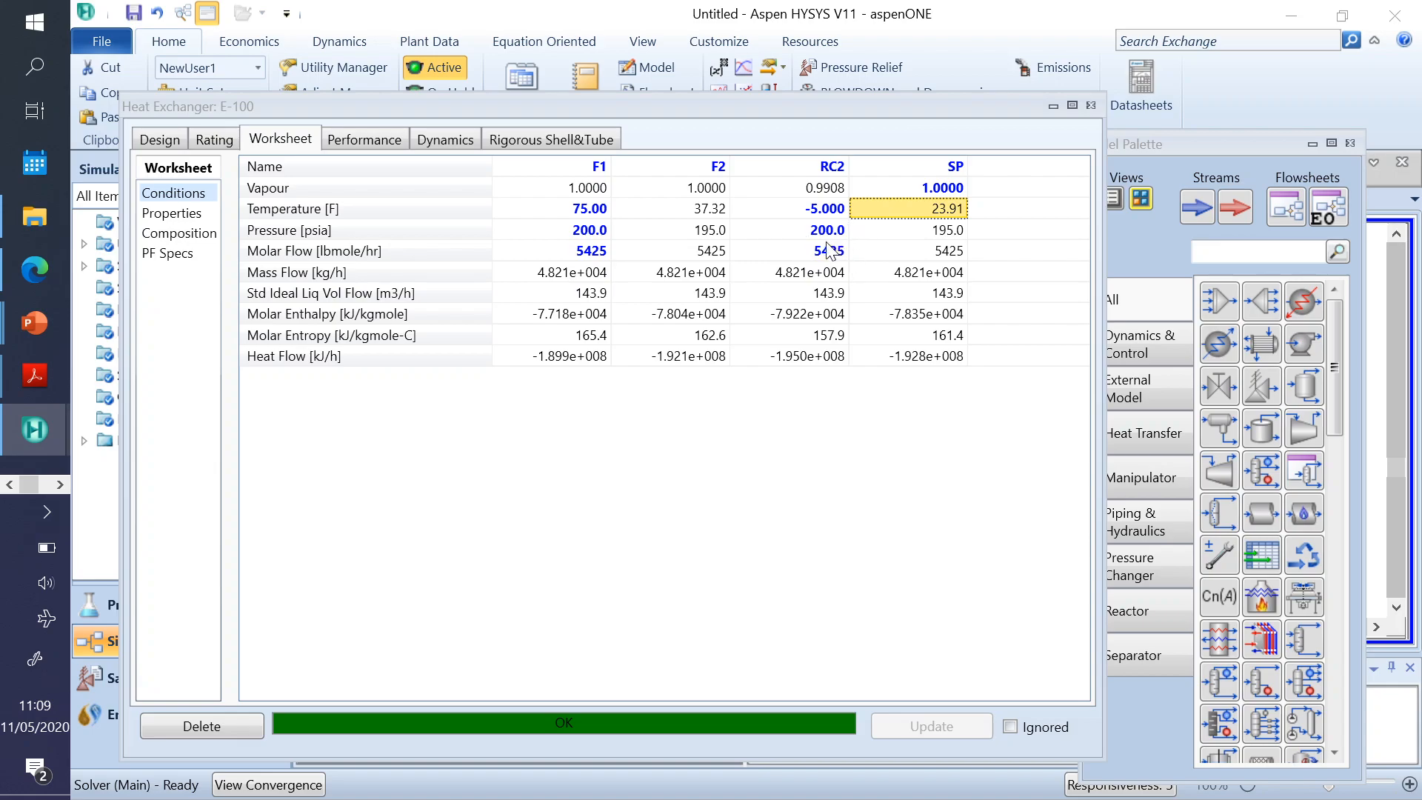
left_click(1091, 105)
left_click(805, 492)
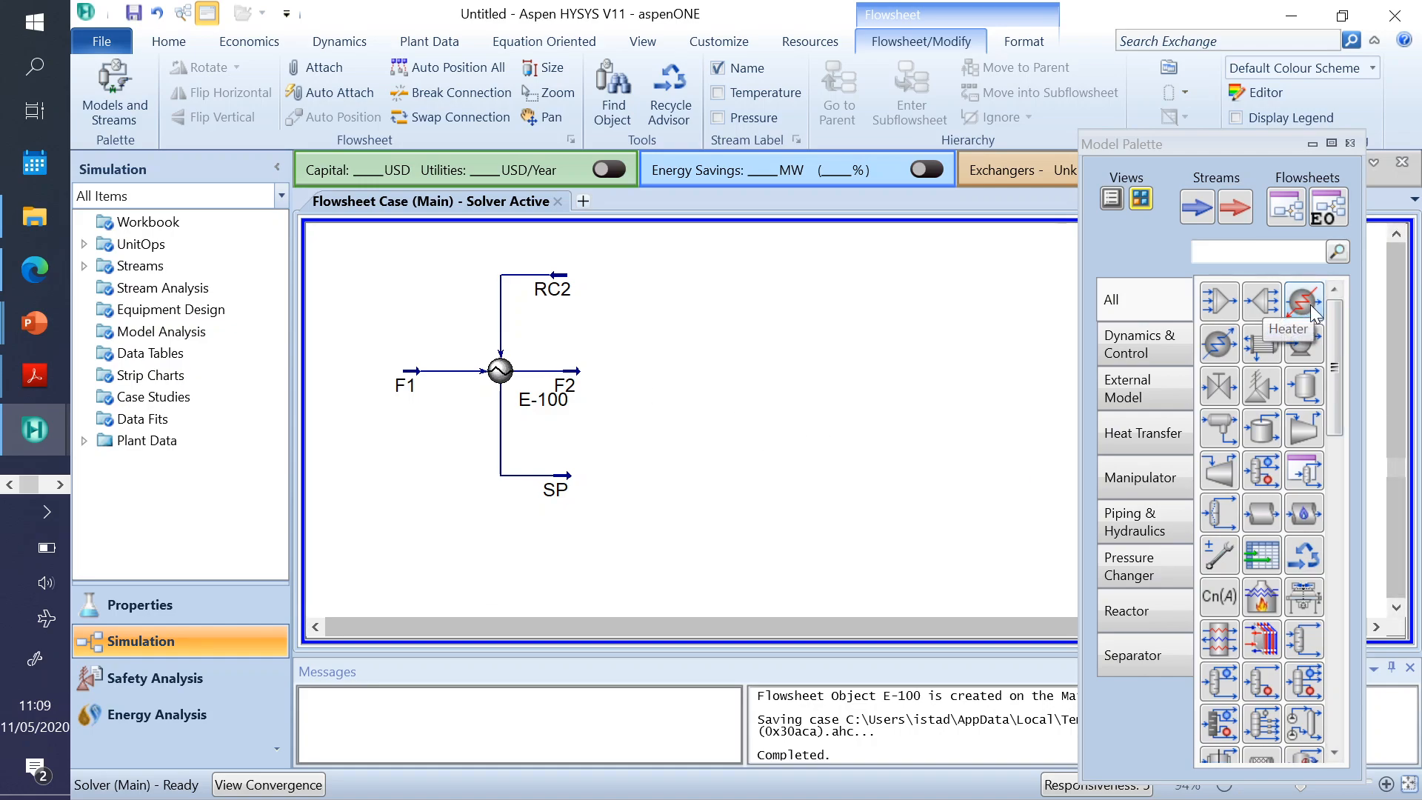
- Add a cooler just downstream of stream F2 and place a separator beyond it on the flowsheet
left_click(1221, 343)
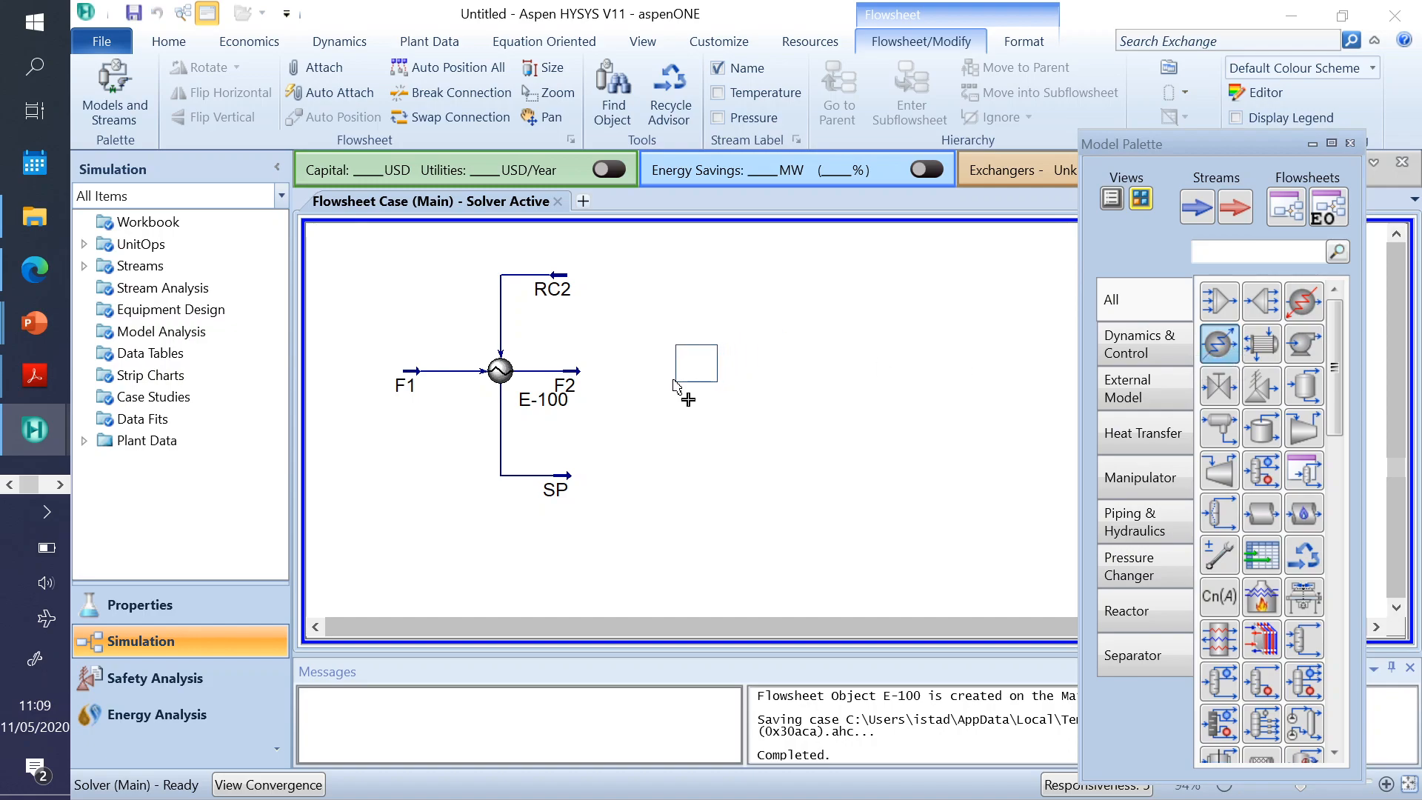
left_click(603, 396)
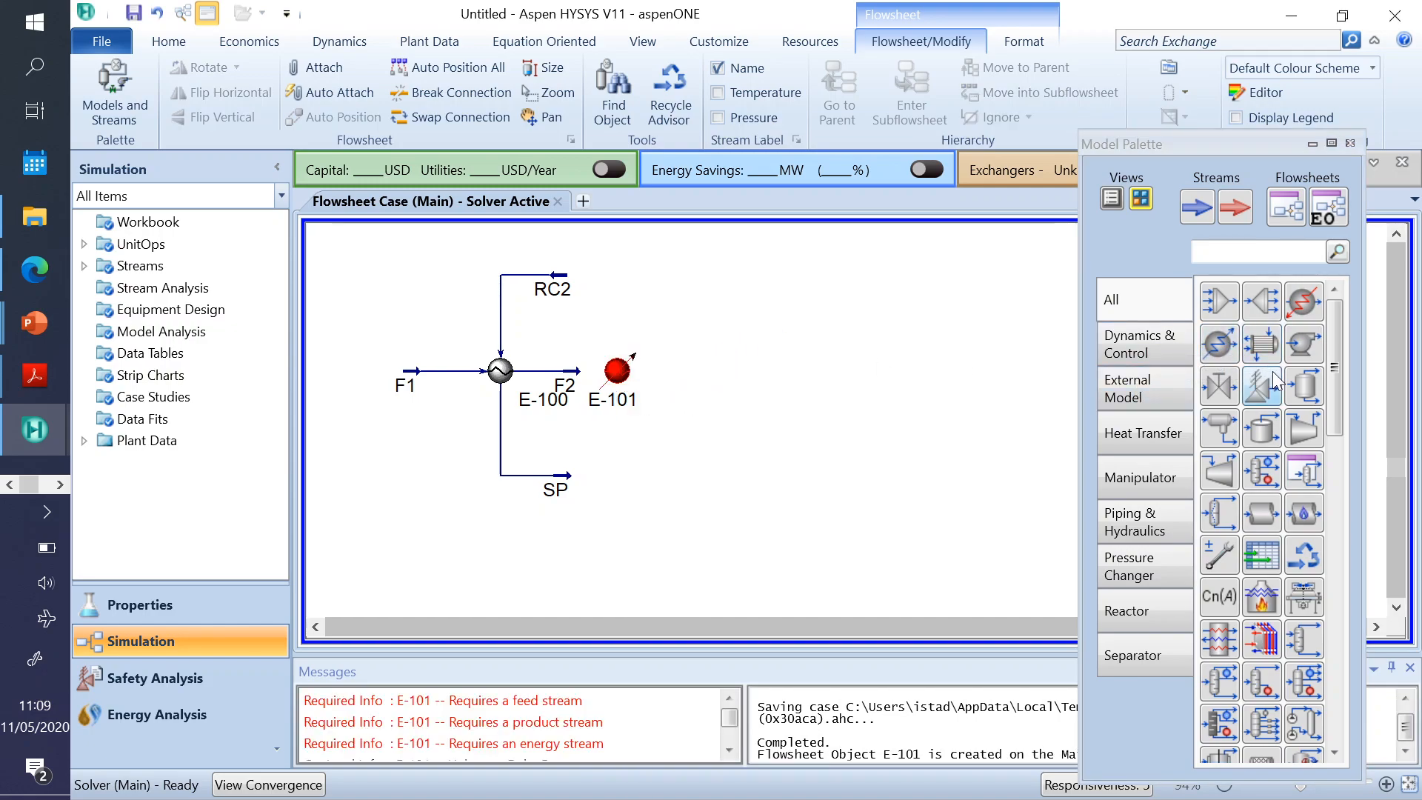
left_click(1305, 383)
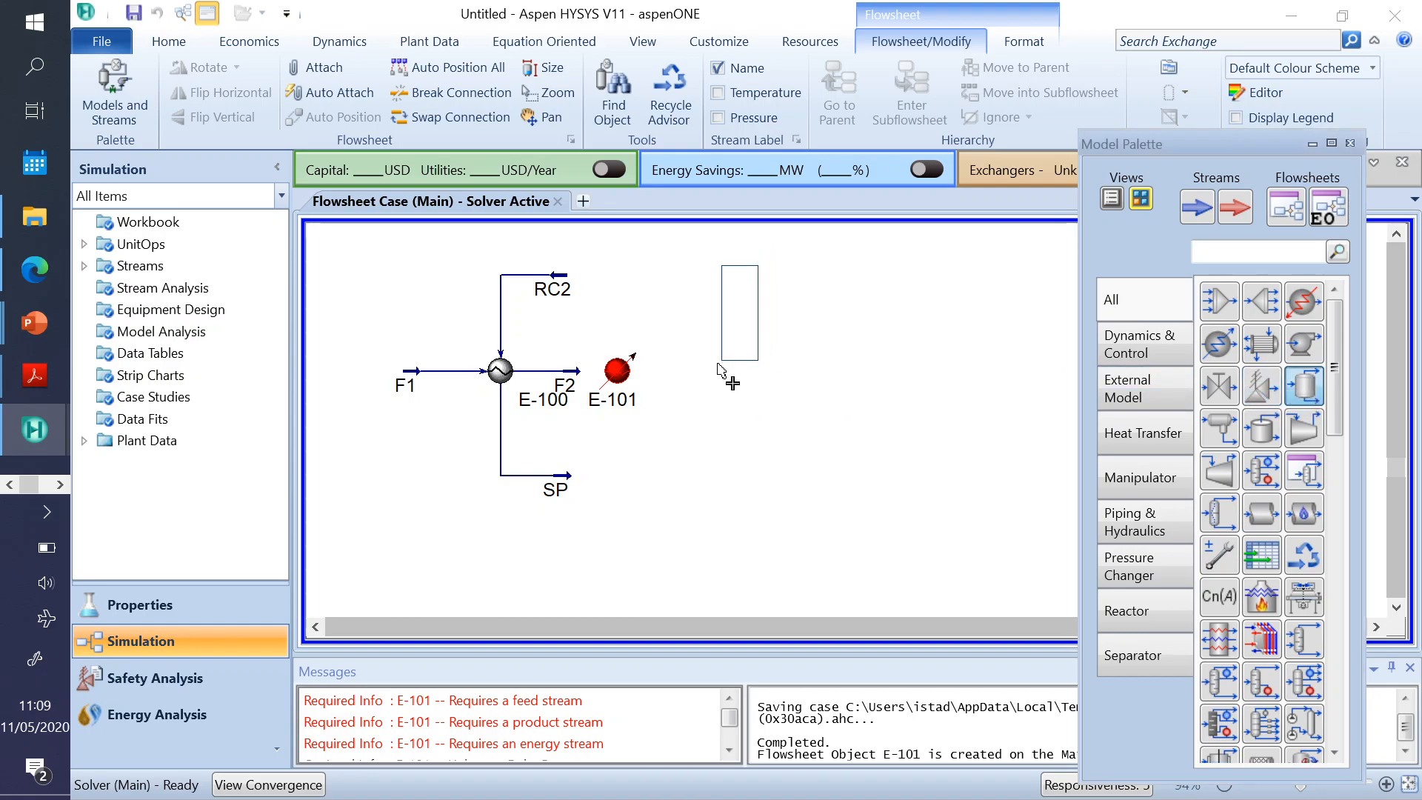
left_click(727, 363)
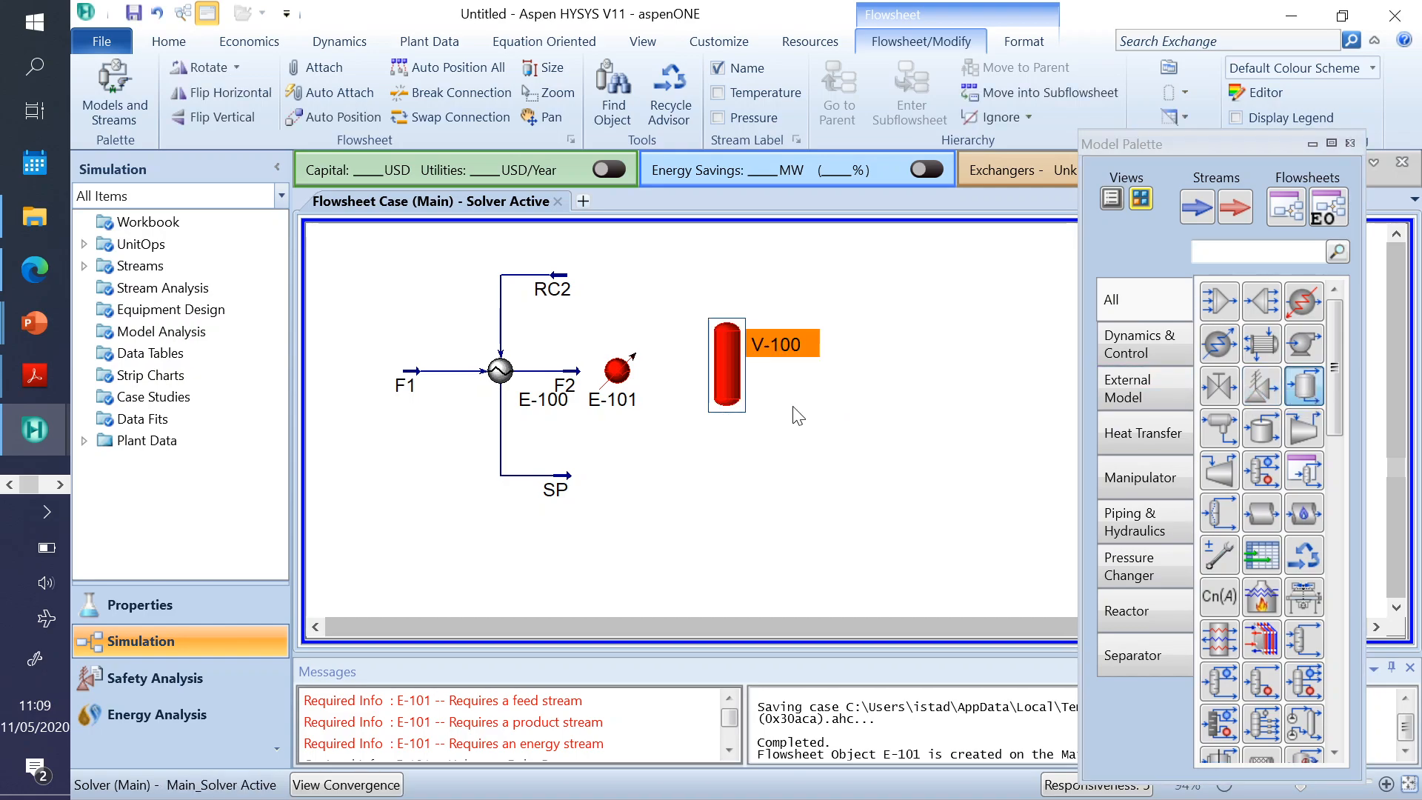
left_click(728, 363)
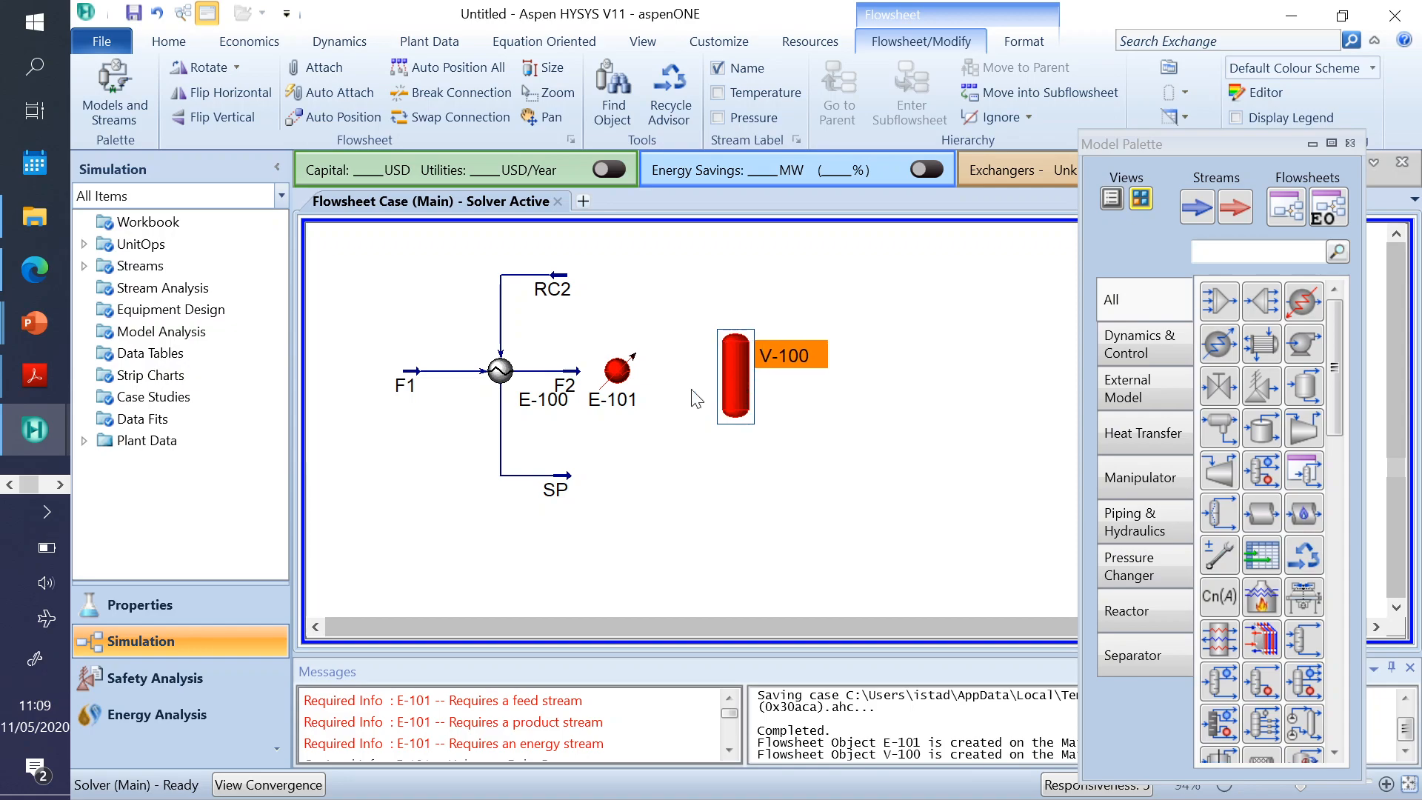
- Switch to PowerPoint, review the recycle flowsheet and its stream names on slides 8 and 10, and return to Aspen HYSYS
mouse_move(27, 324)
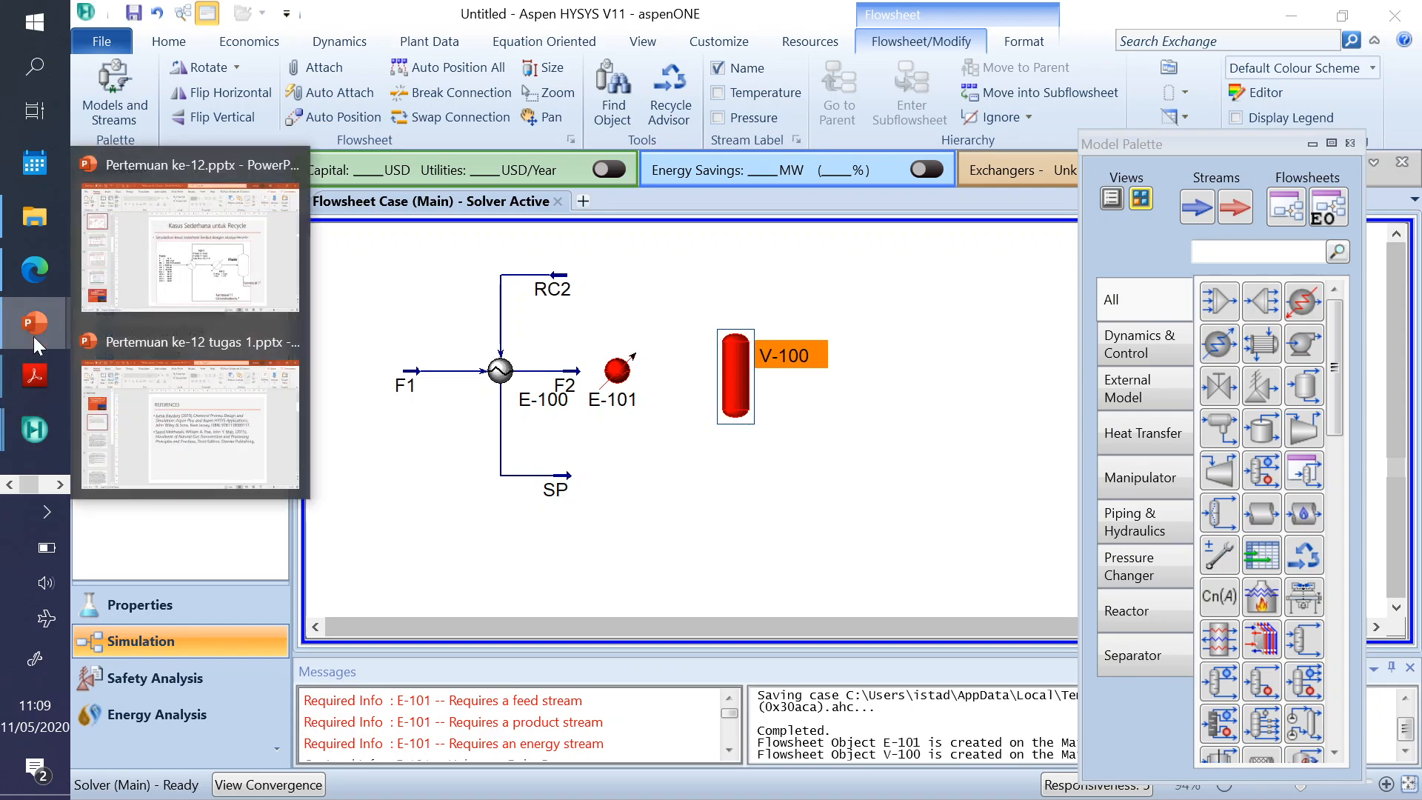
left_click(190, 442)
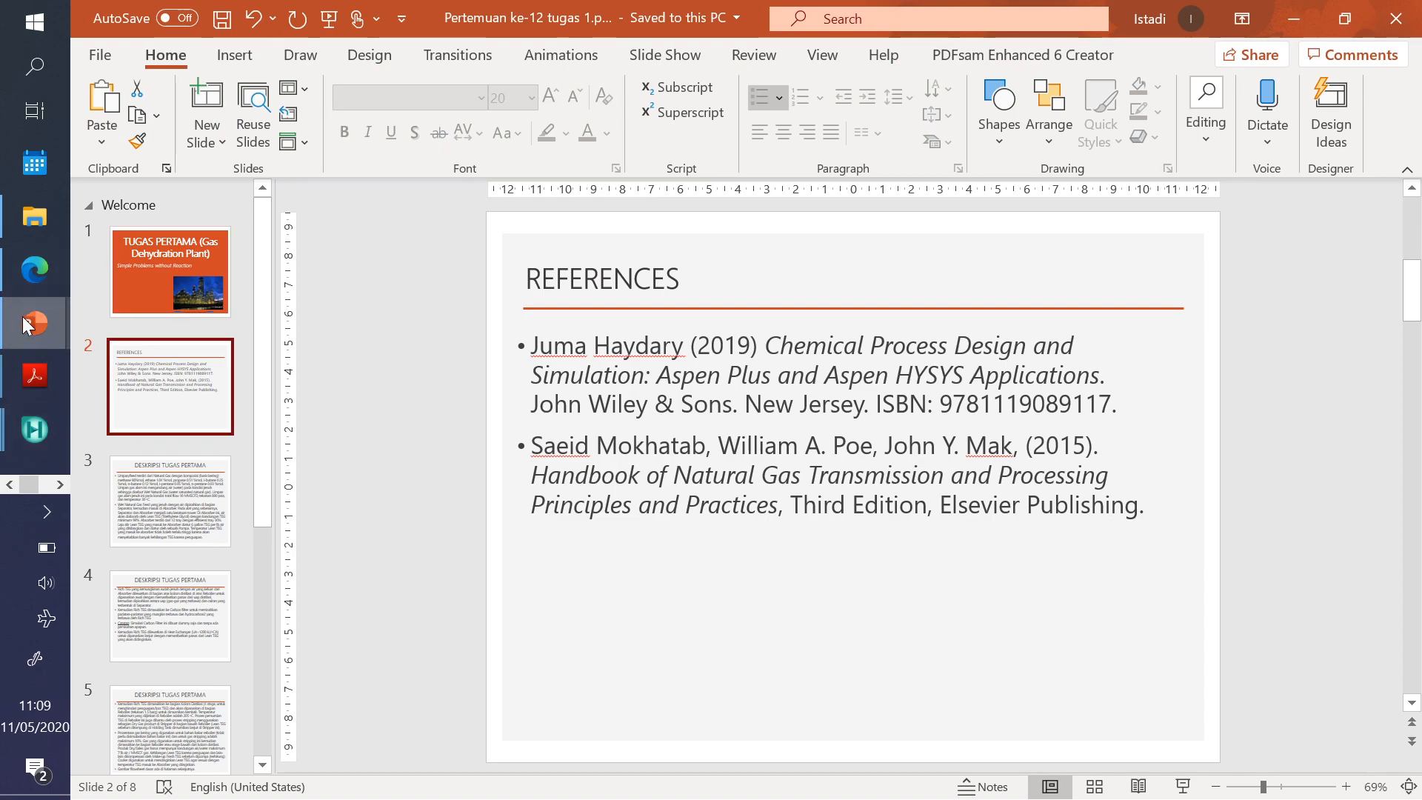
mouse_move(26, 320)
left_click(182, 282)
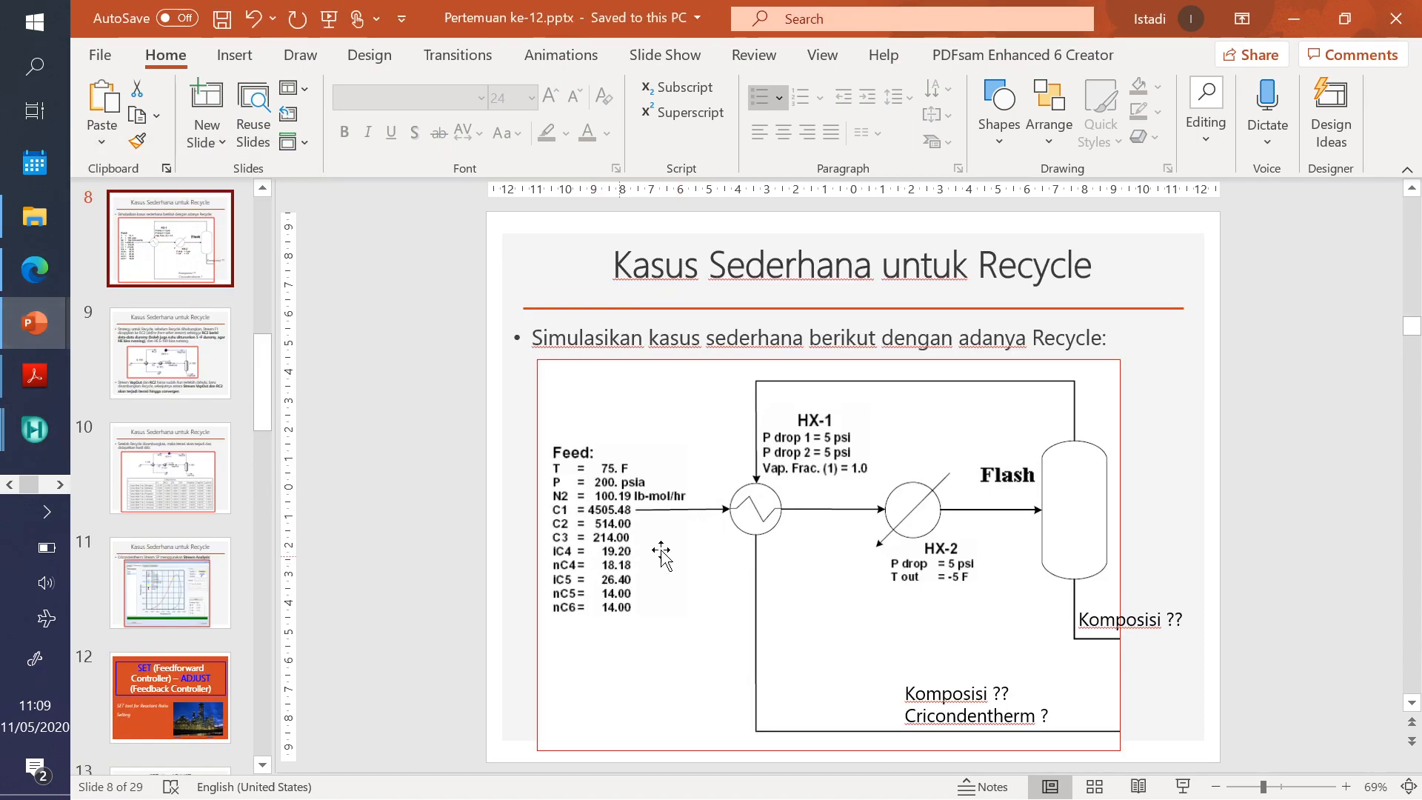
left_click(157, 460)
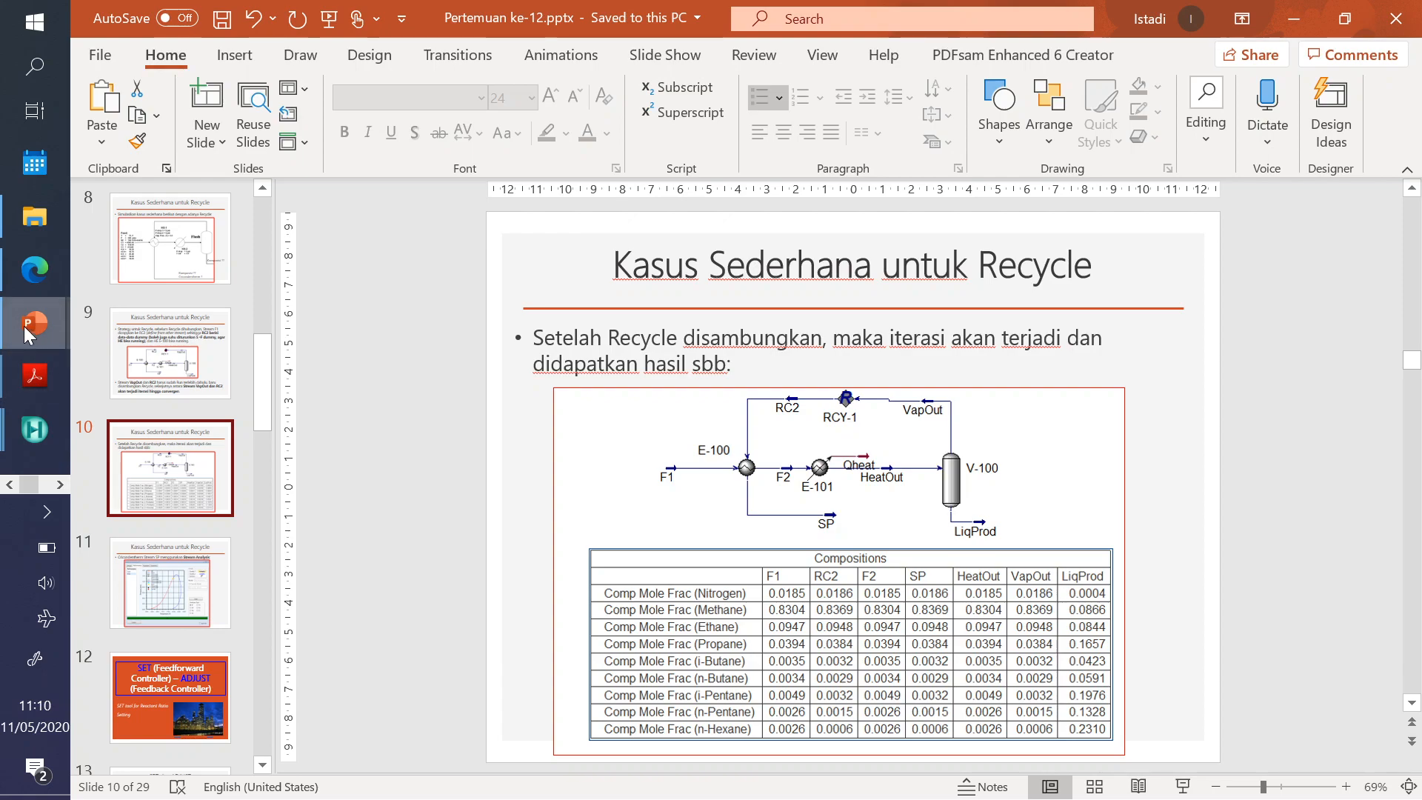
mouse_move(46, 432)
left_click(197, 385)
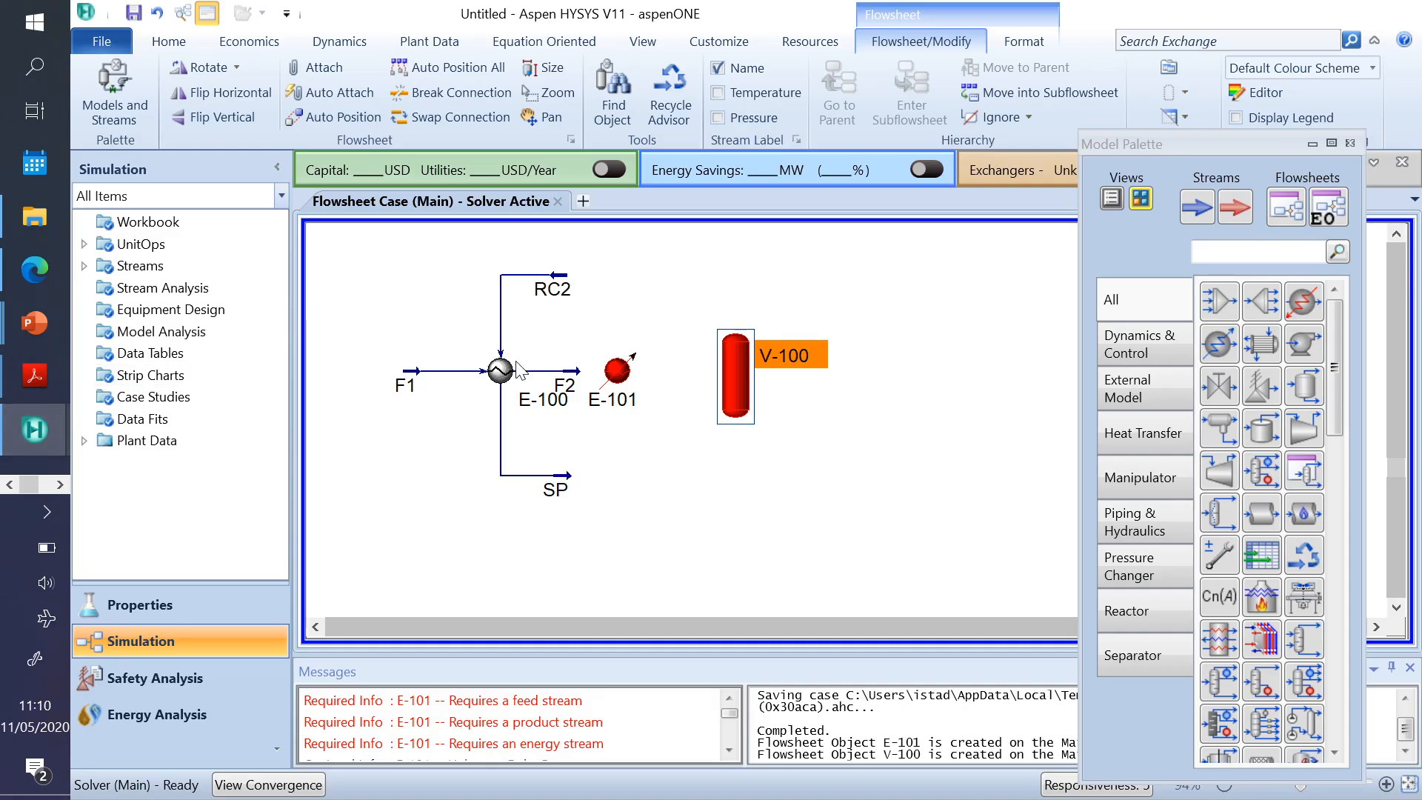
- Connect cooler E-101 with F2 as inlet, HeatOut as outlet and Qcooler as energy stream
left_click(612, 365)
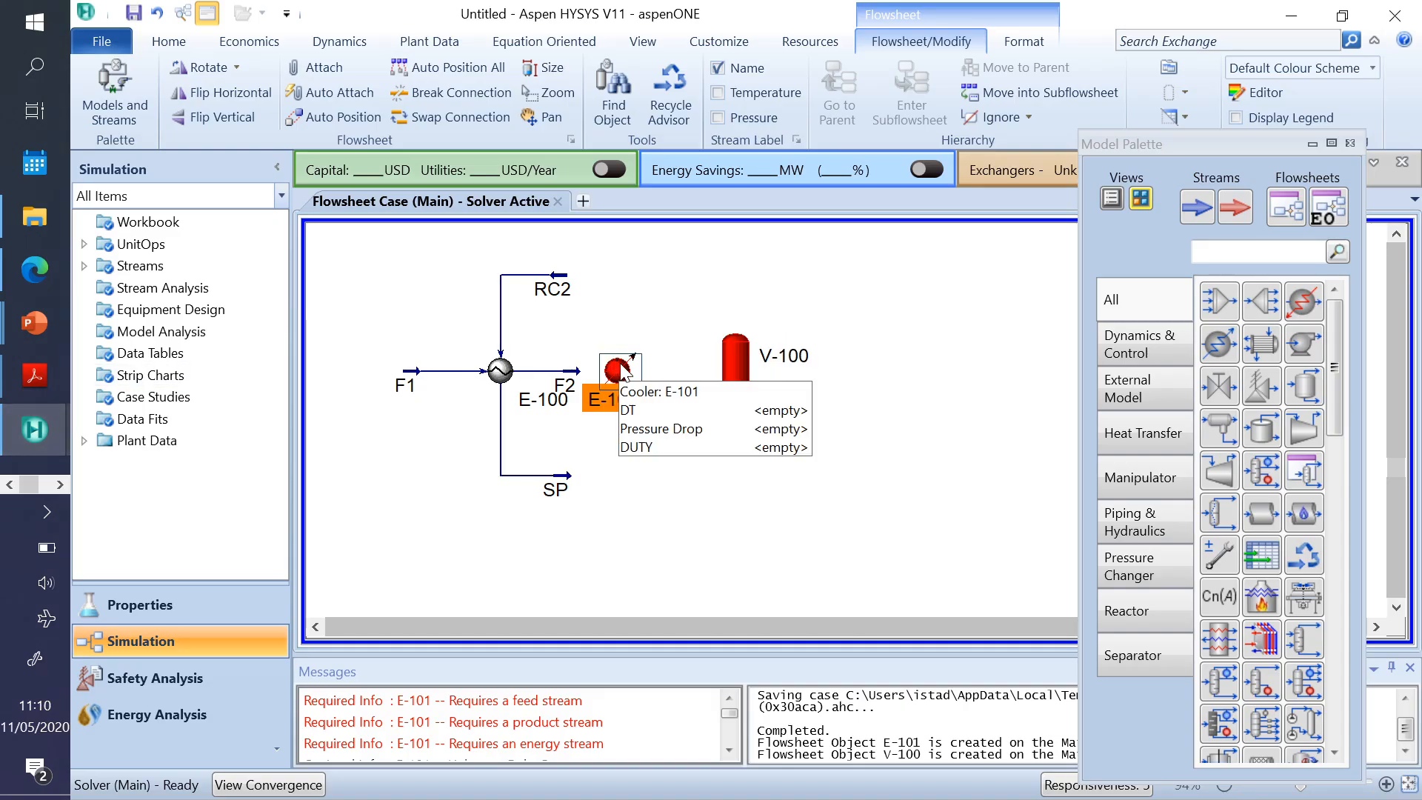
double_click(617, 365)
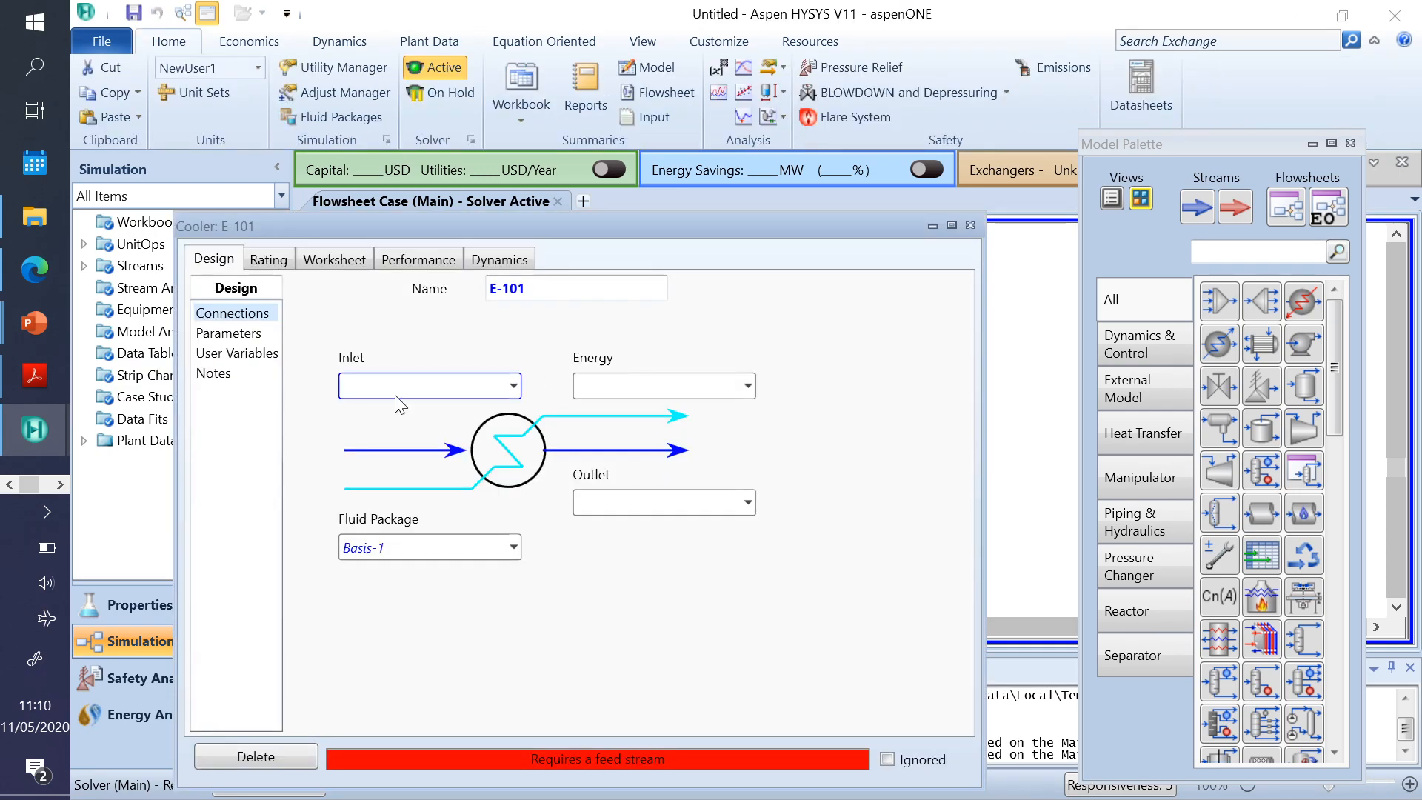
left_click(514, 385)
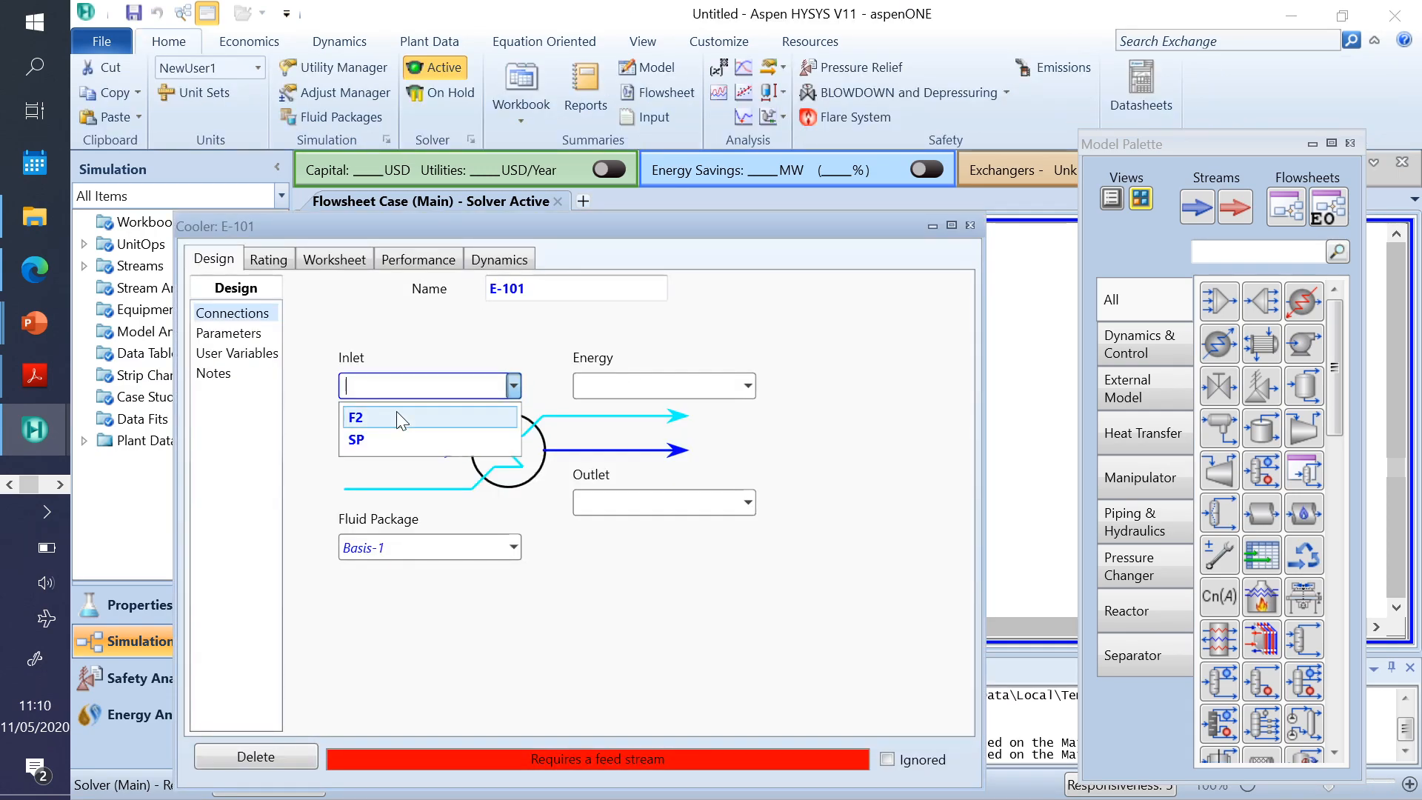
left_click(366, 423)
left_click(651, 502)
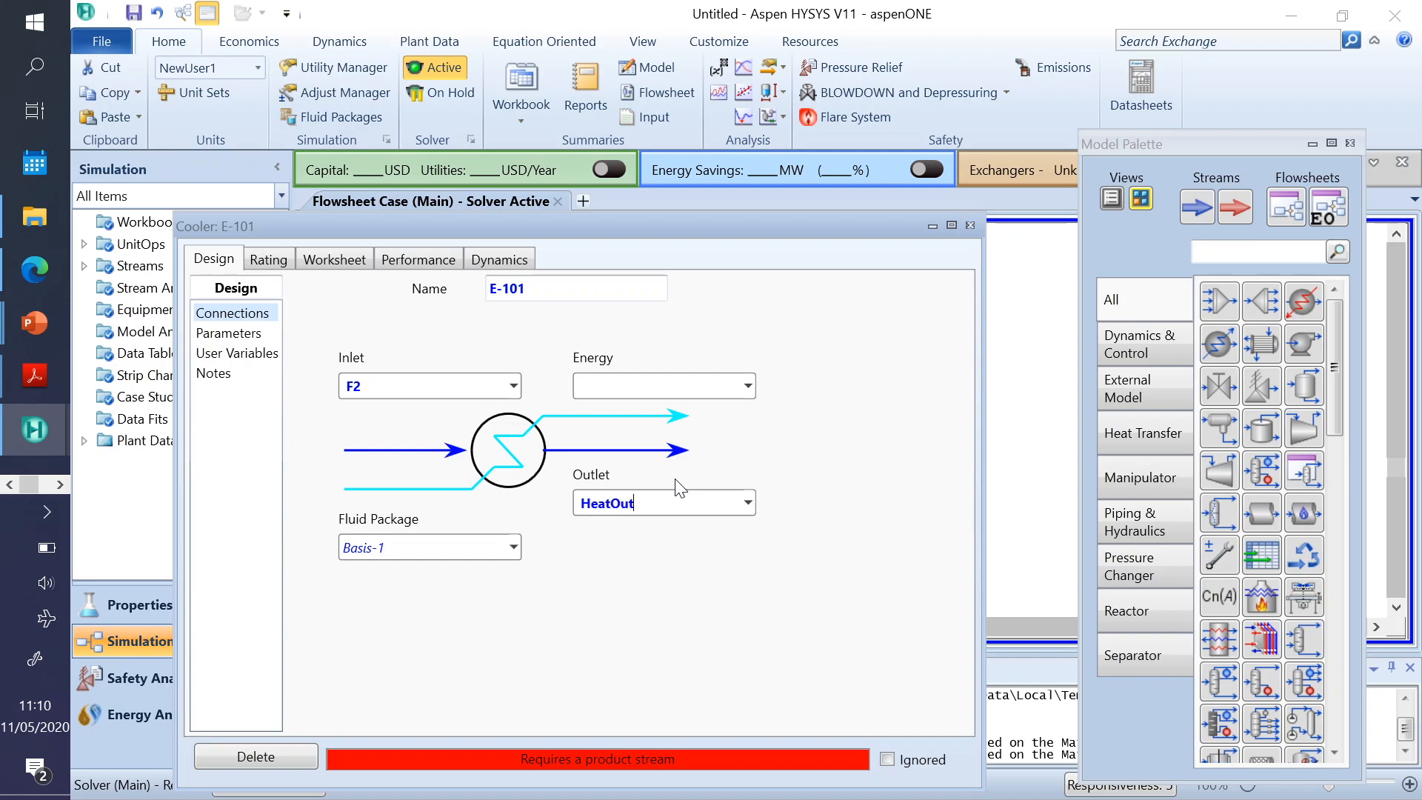
left_click(659, 386)
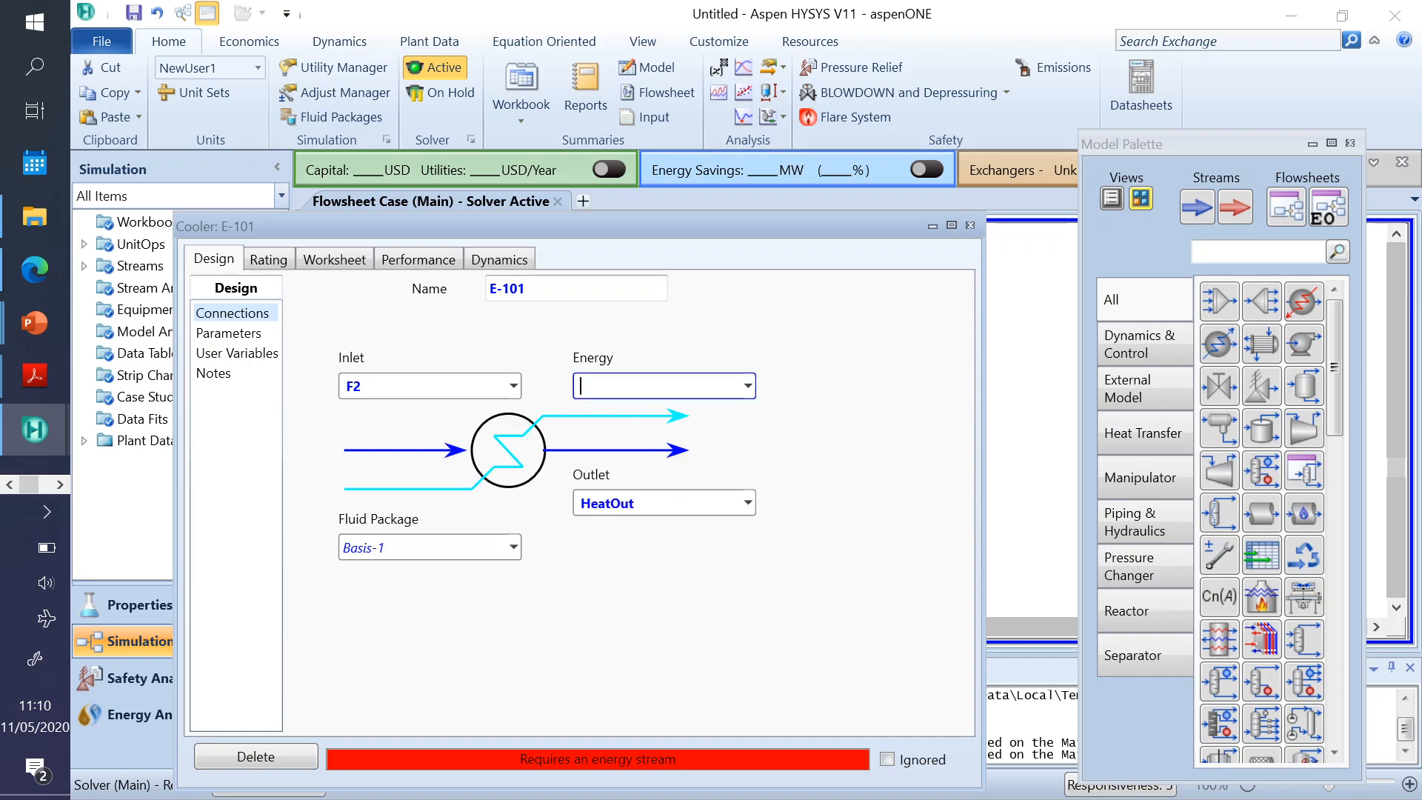
key("Return")
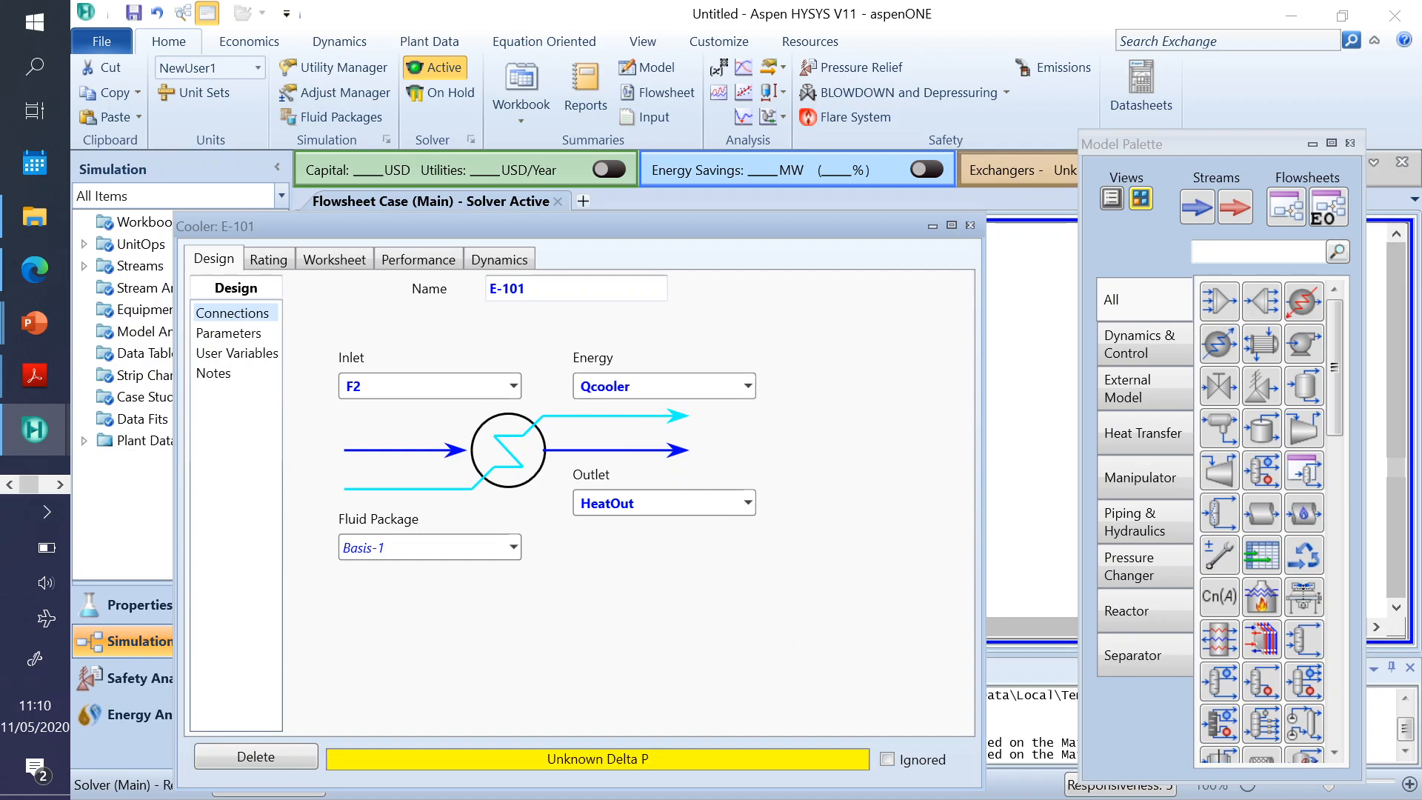
- Set the pressure drop of cooler E-101 to 5 psi in its design parameters
left_click(228, 334)
left_click(517, 321)
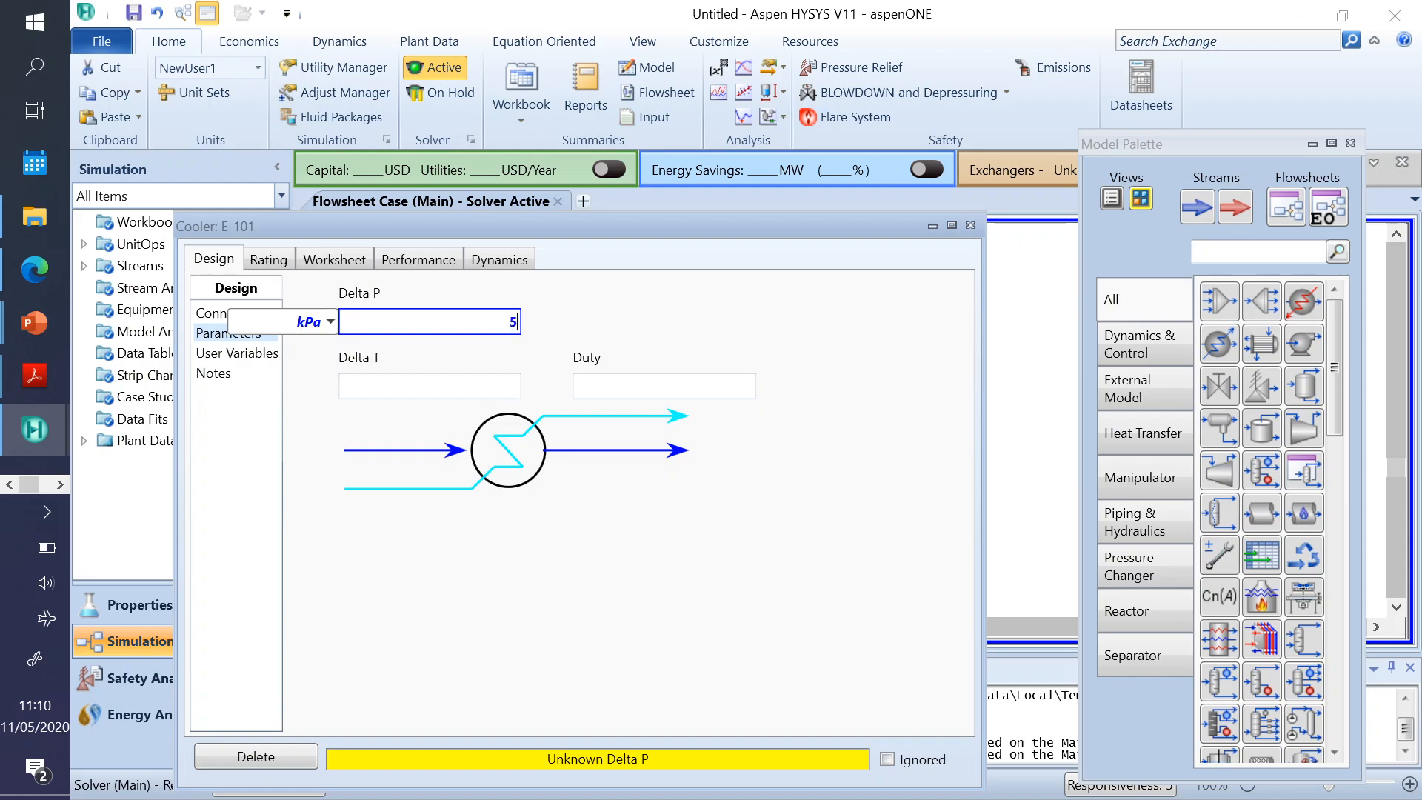
type("5")
left_click(331, 321)
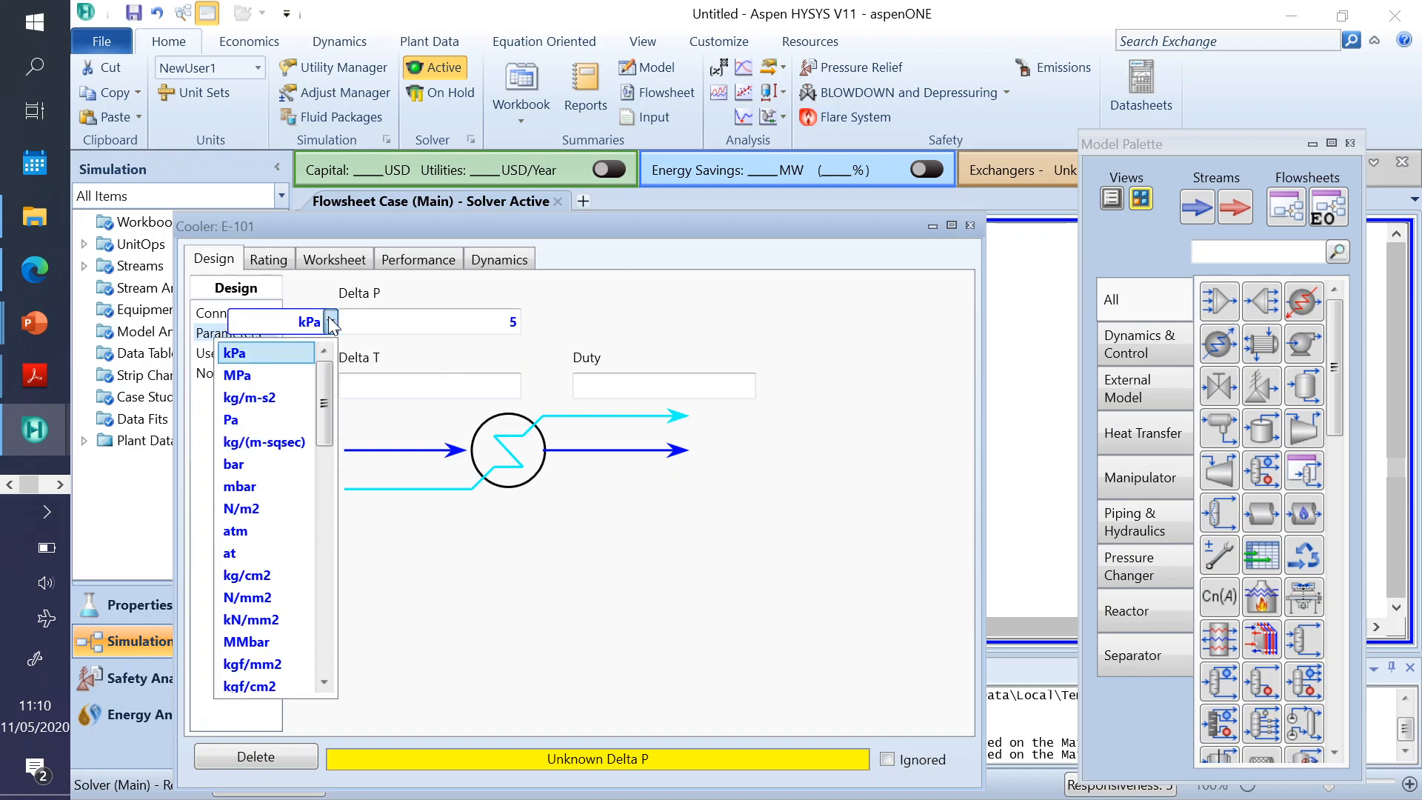
left_click(322, 544)
left_click(233, 420)
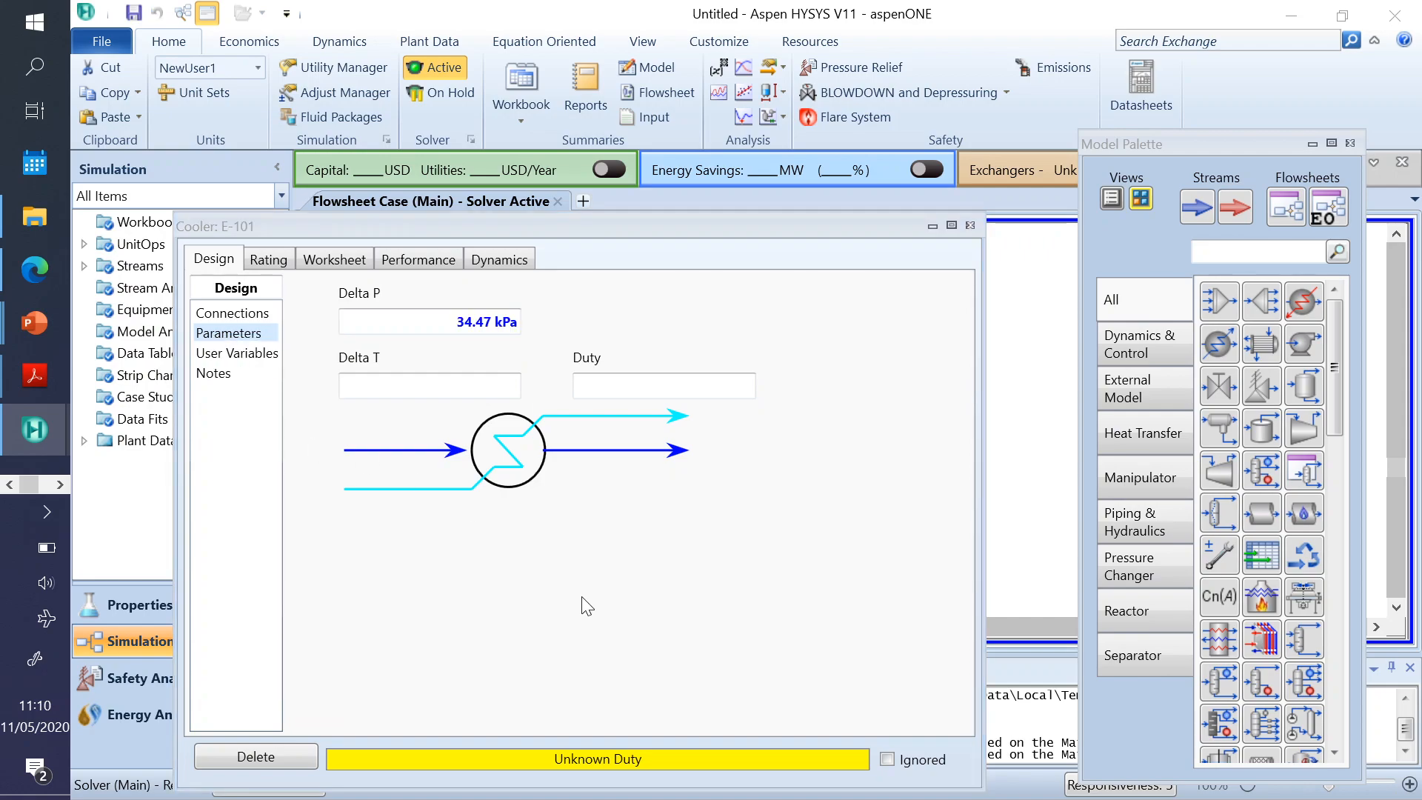
- Show the E-101 worksheet conditions, check the HX-2 specifications on slide 8 in PowerPoint, and return to Aspen HYSYS
left_click(345, 260)
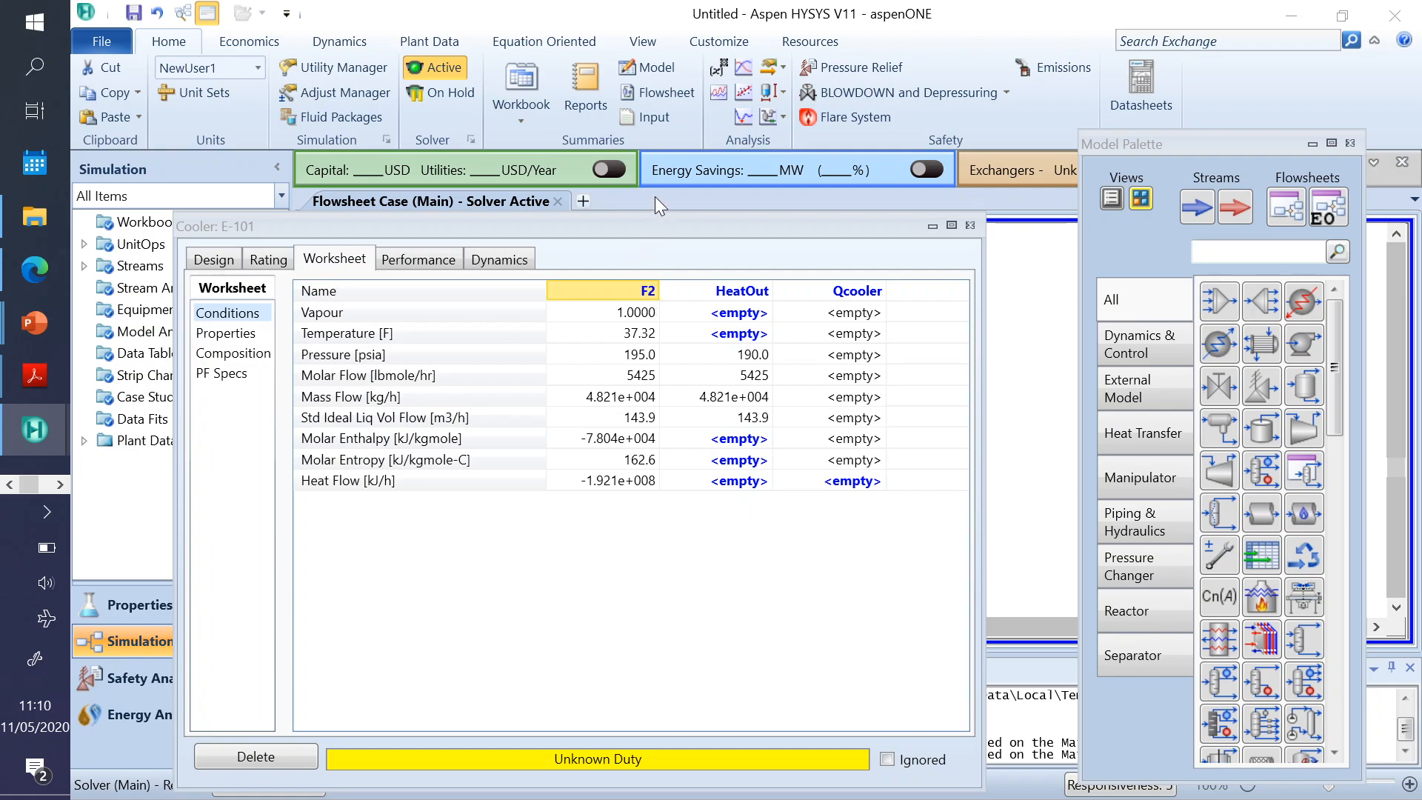
left_click_drag(659, 231, 793, 187)
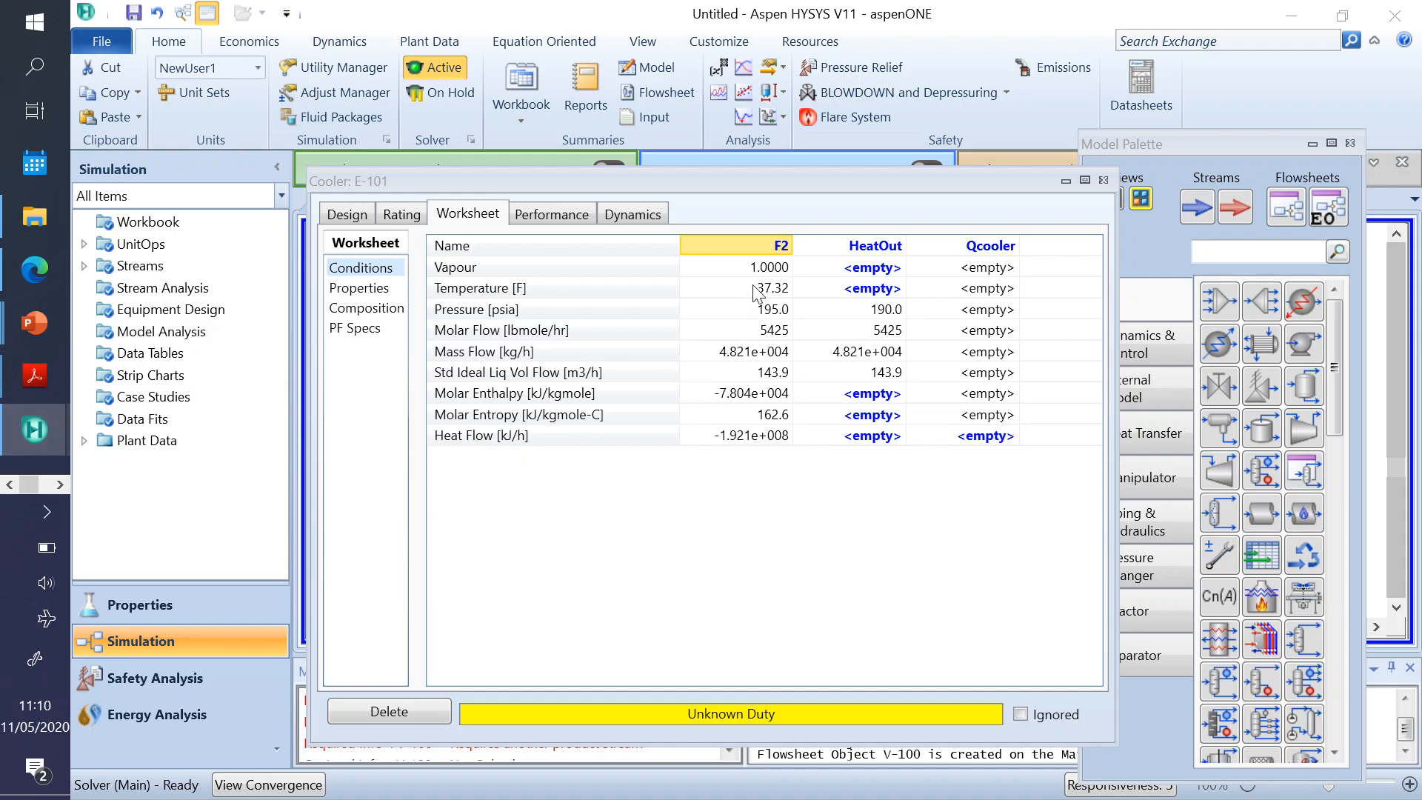
mouse_move(27, 323)
left_click(184, 292)
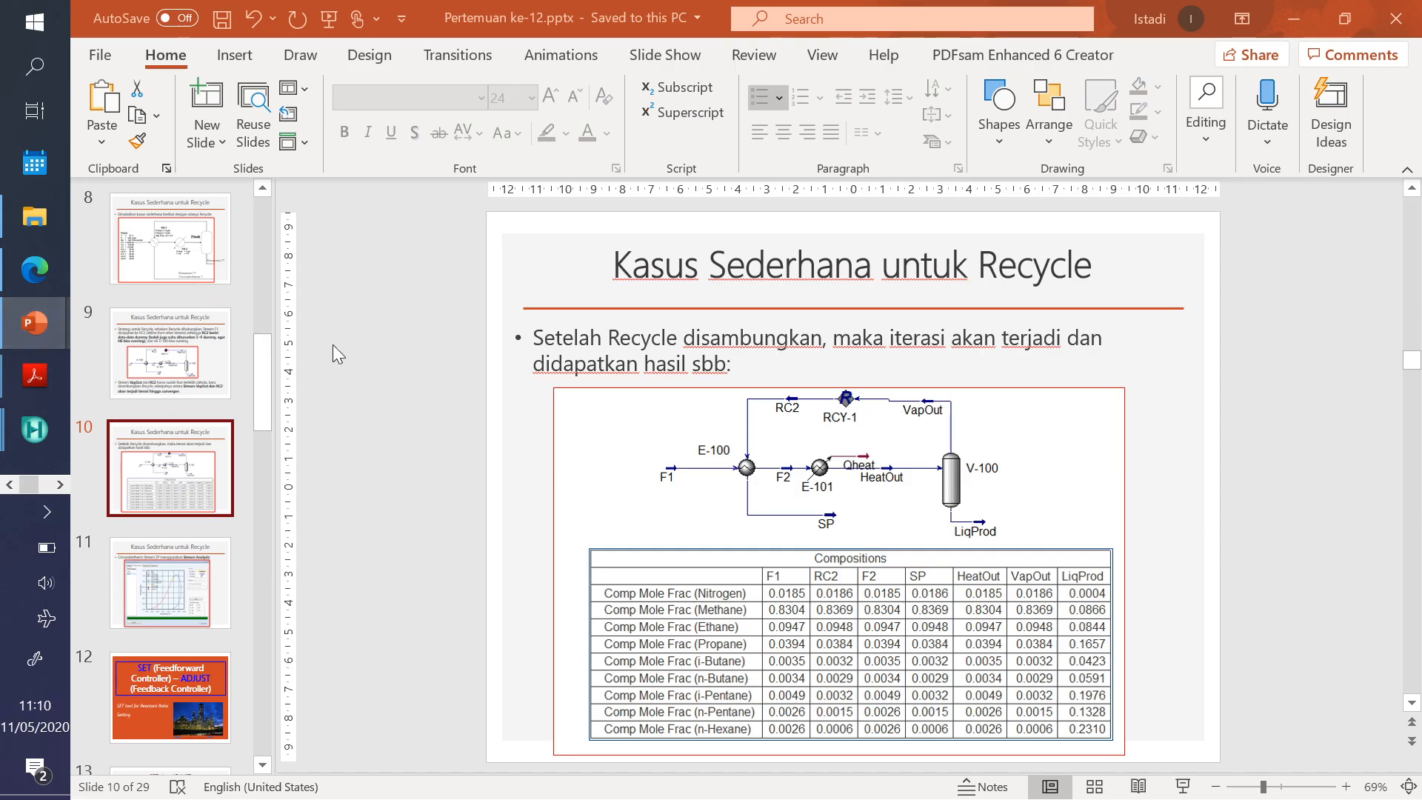
left_click(171, 268)
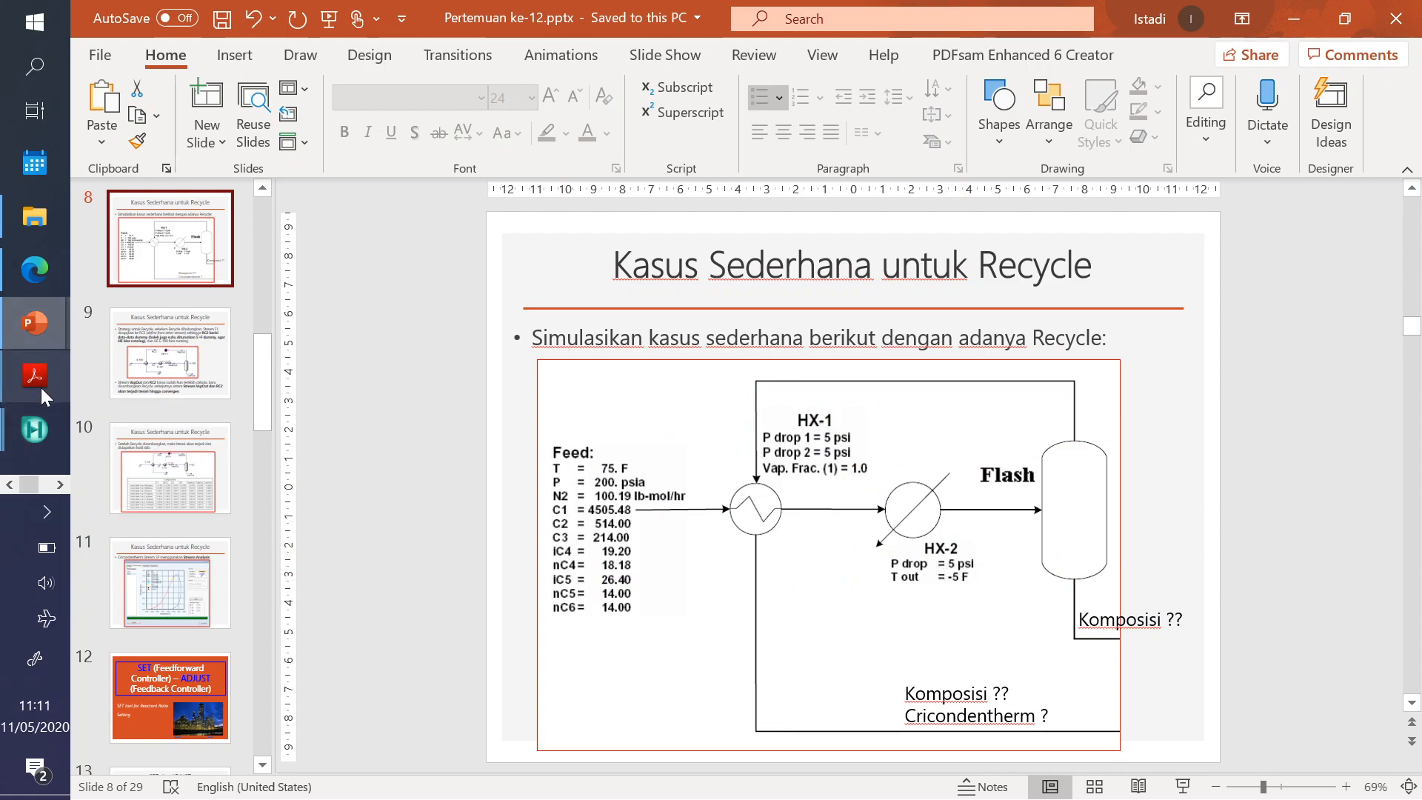
mouse_move(32, 420)
left_click(185, 615)
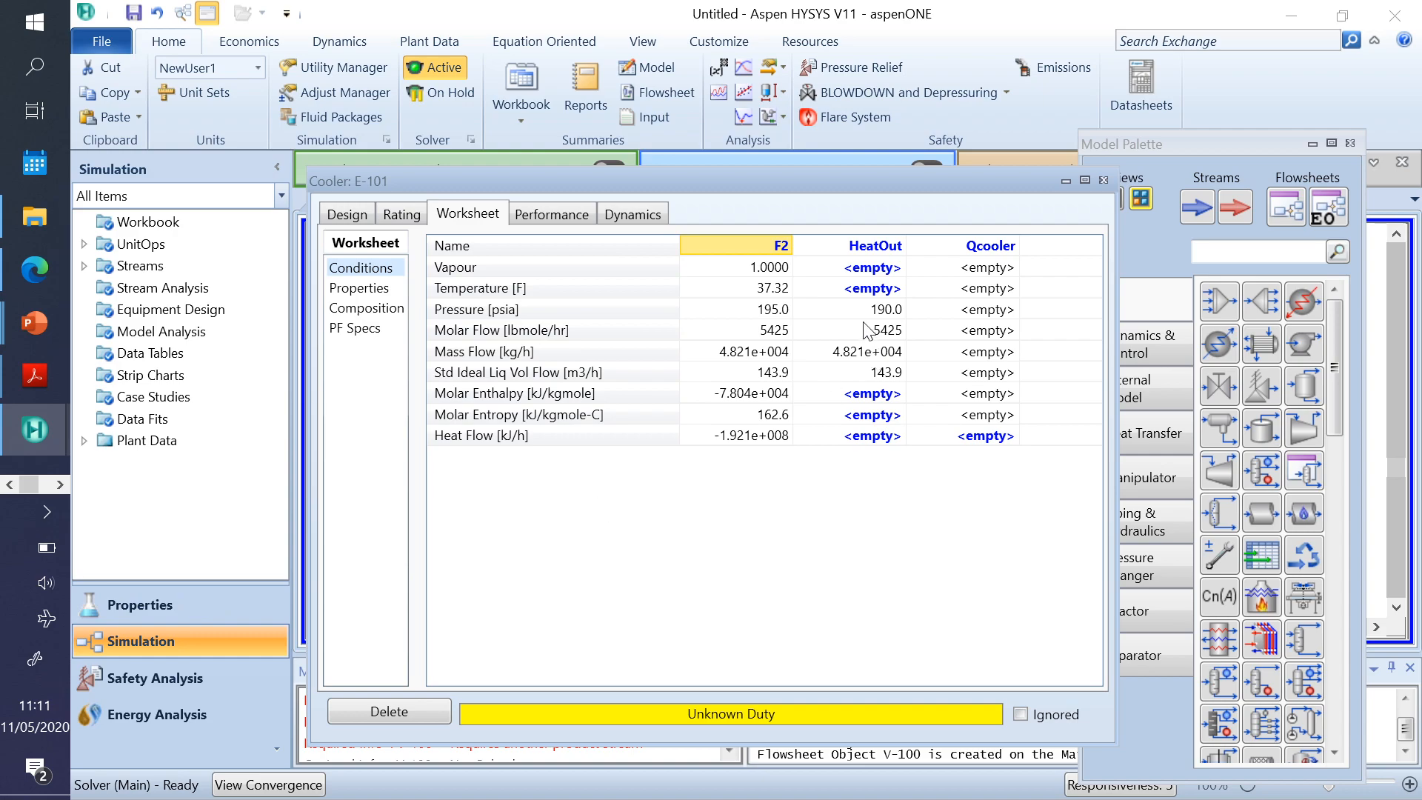
- Set the temperature of stream HeatOut to -5 F in the E-101 worksheet and close the window
left_click(875, 290)
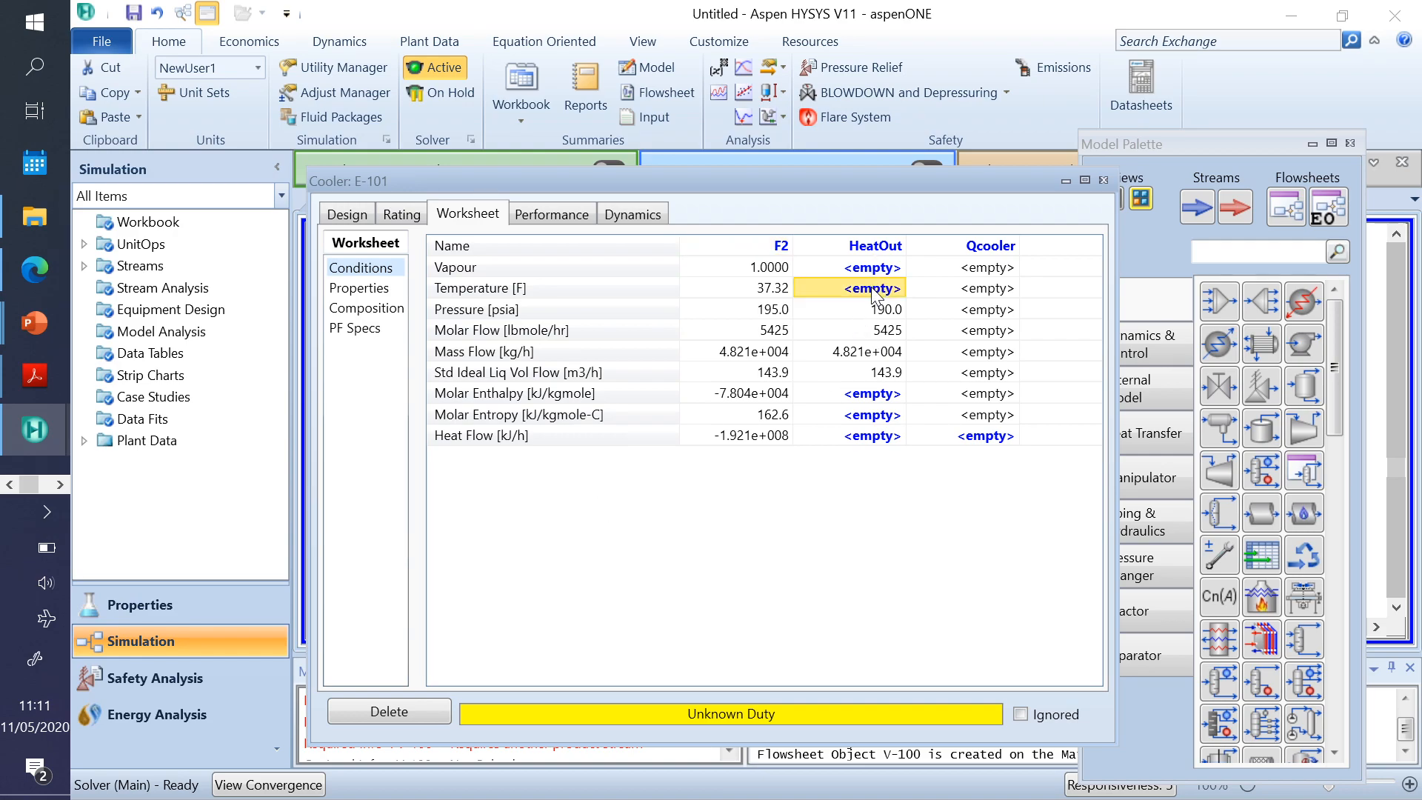
type("-")
key("Return")
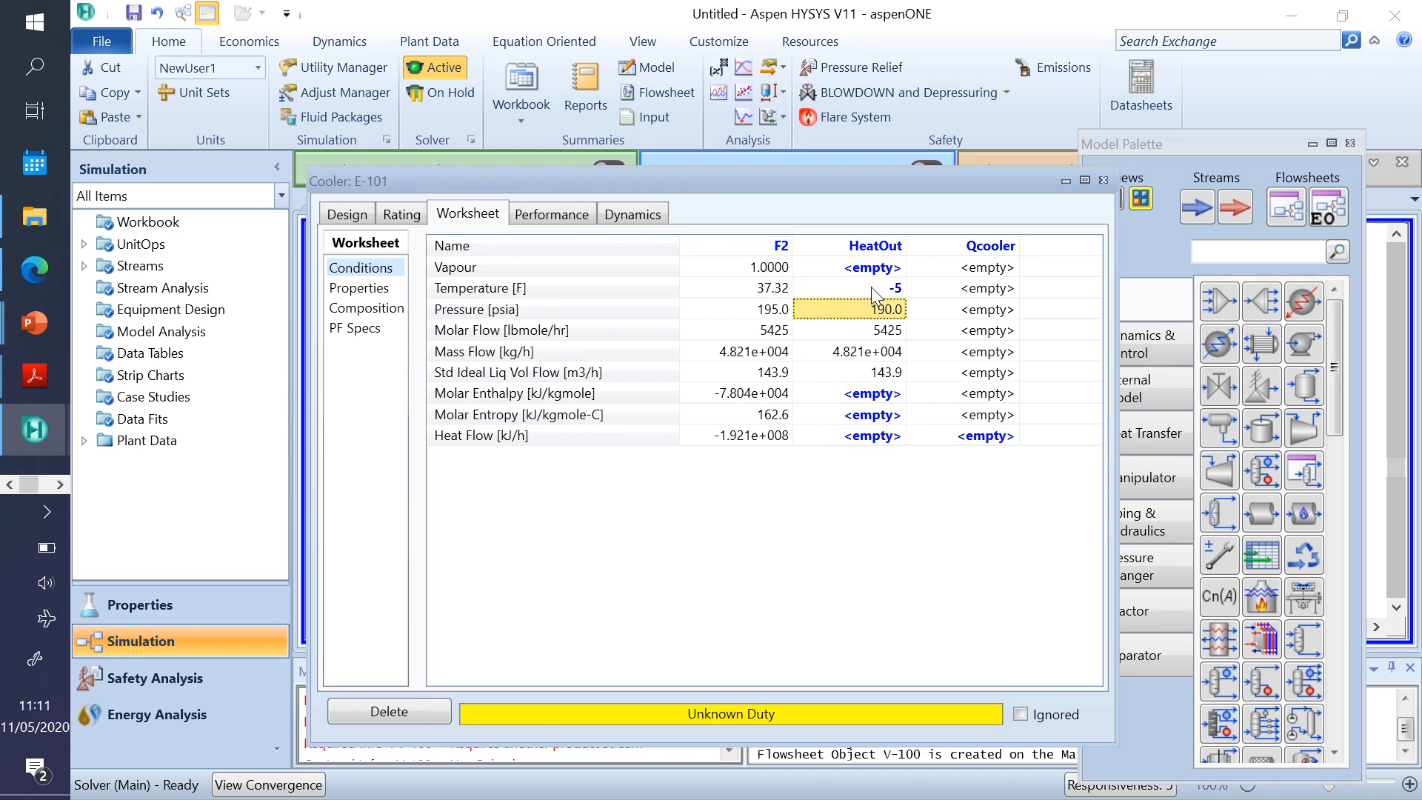
left_click(1103, 180)
- Shift separator V-100 slightly on the flowsheet, then view its connections and close its window
left_click_drag(743, 363, 750, 354)
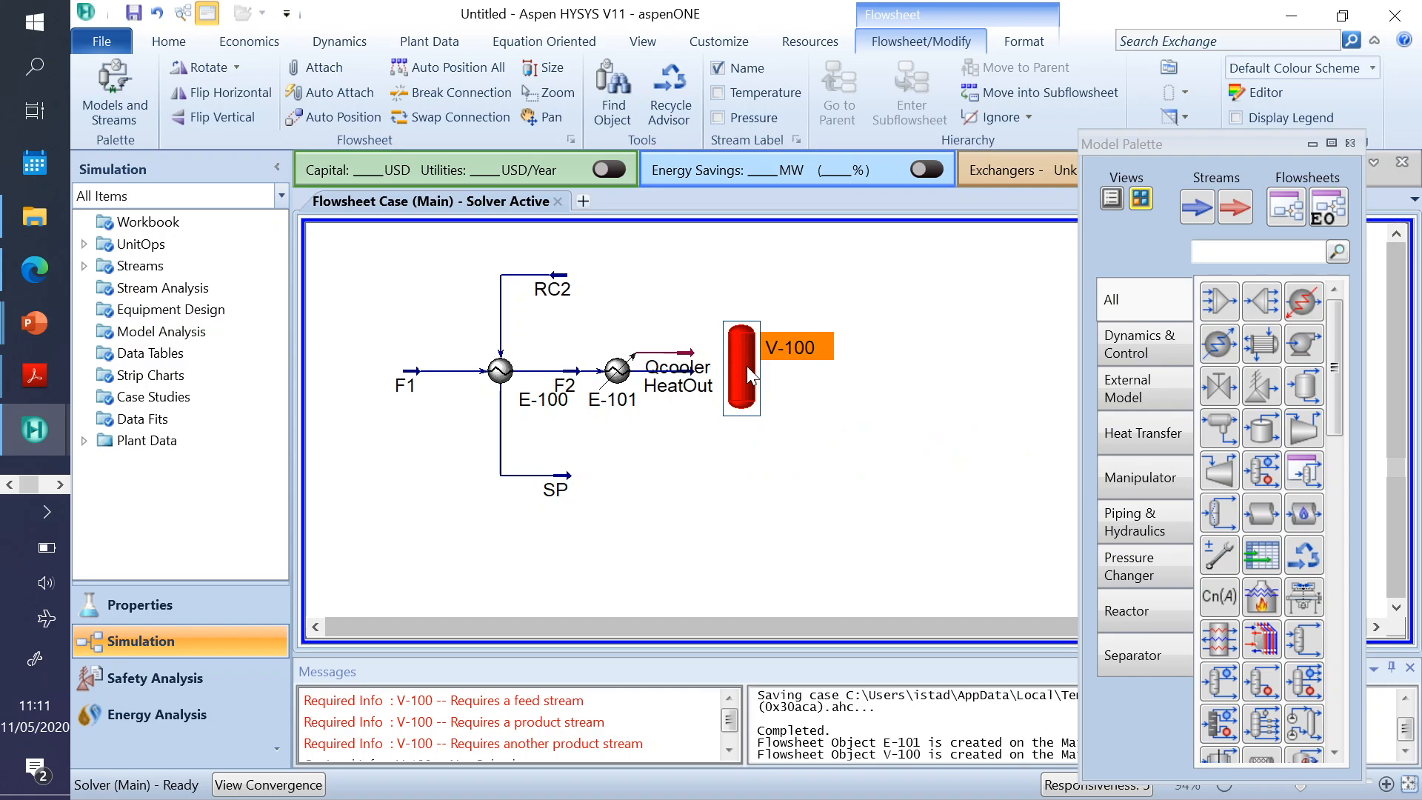
double_click(747, 366)
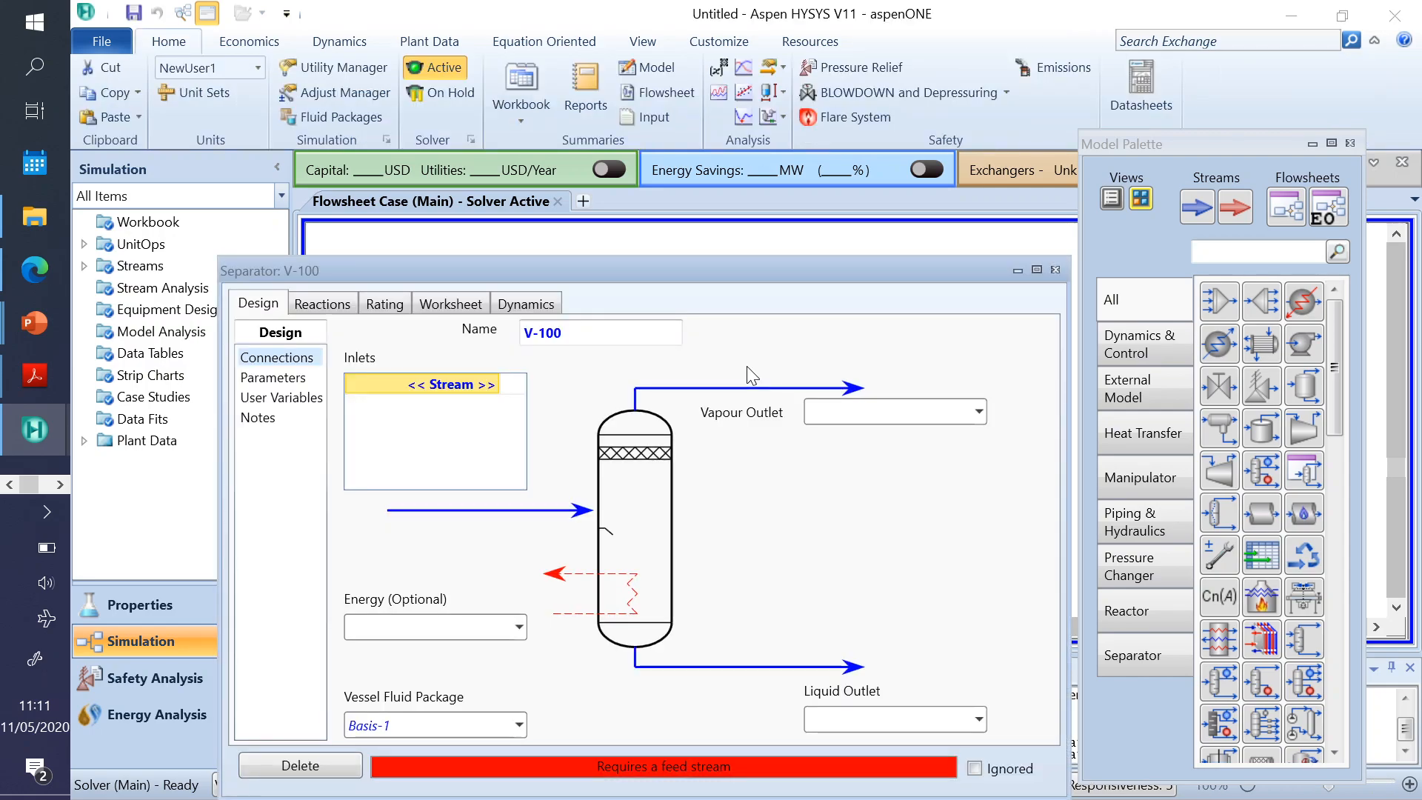
left_click(1054, 269)
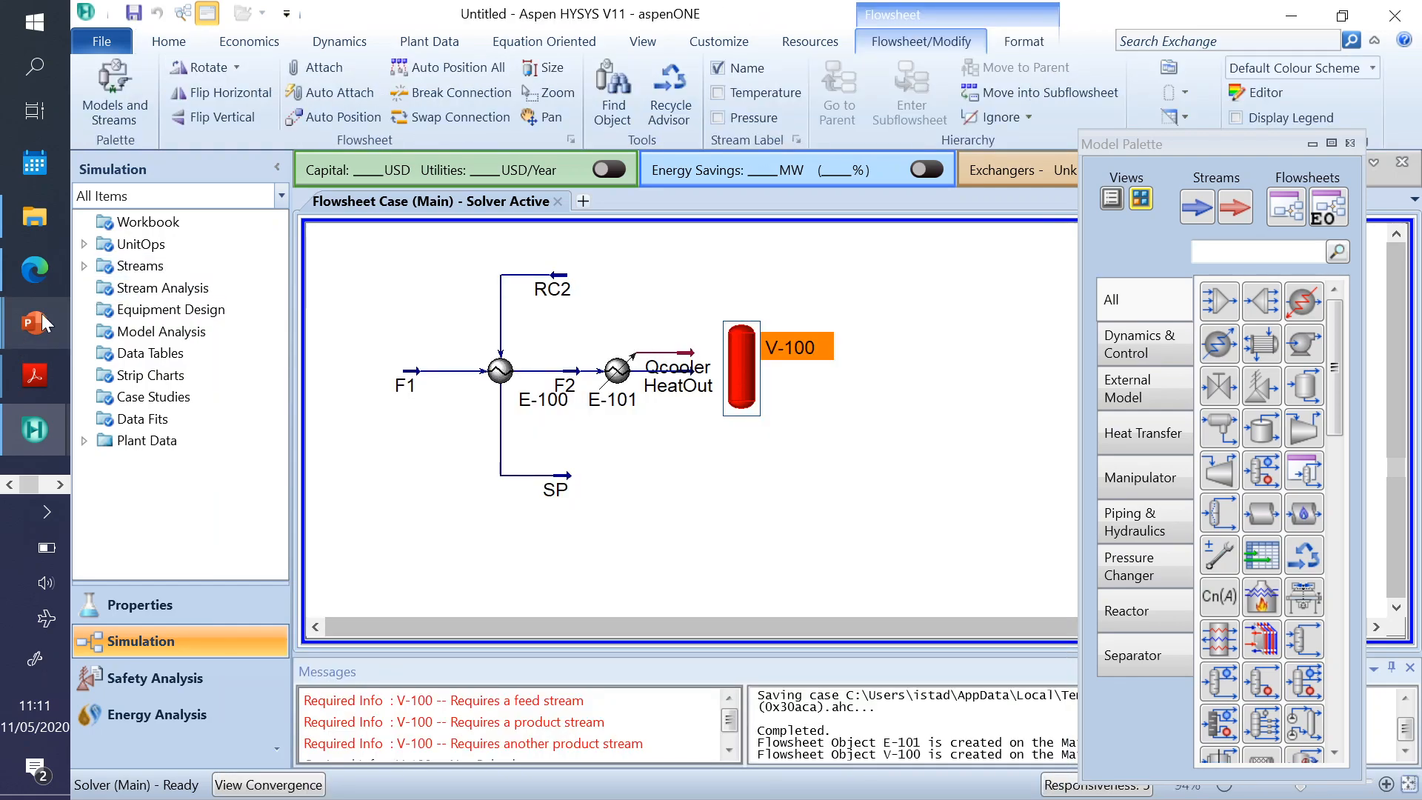
- Look up the outlet stream names of V-100 on slide 10 in PowerPoint and return to Aspen HYSYS
mouse_move(41, 313)
left_click(207, 275)
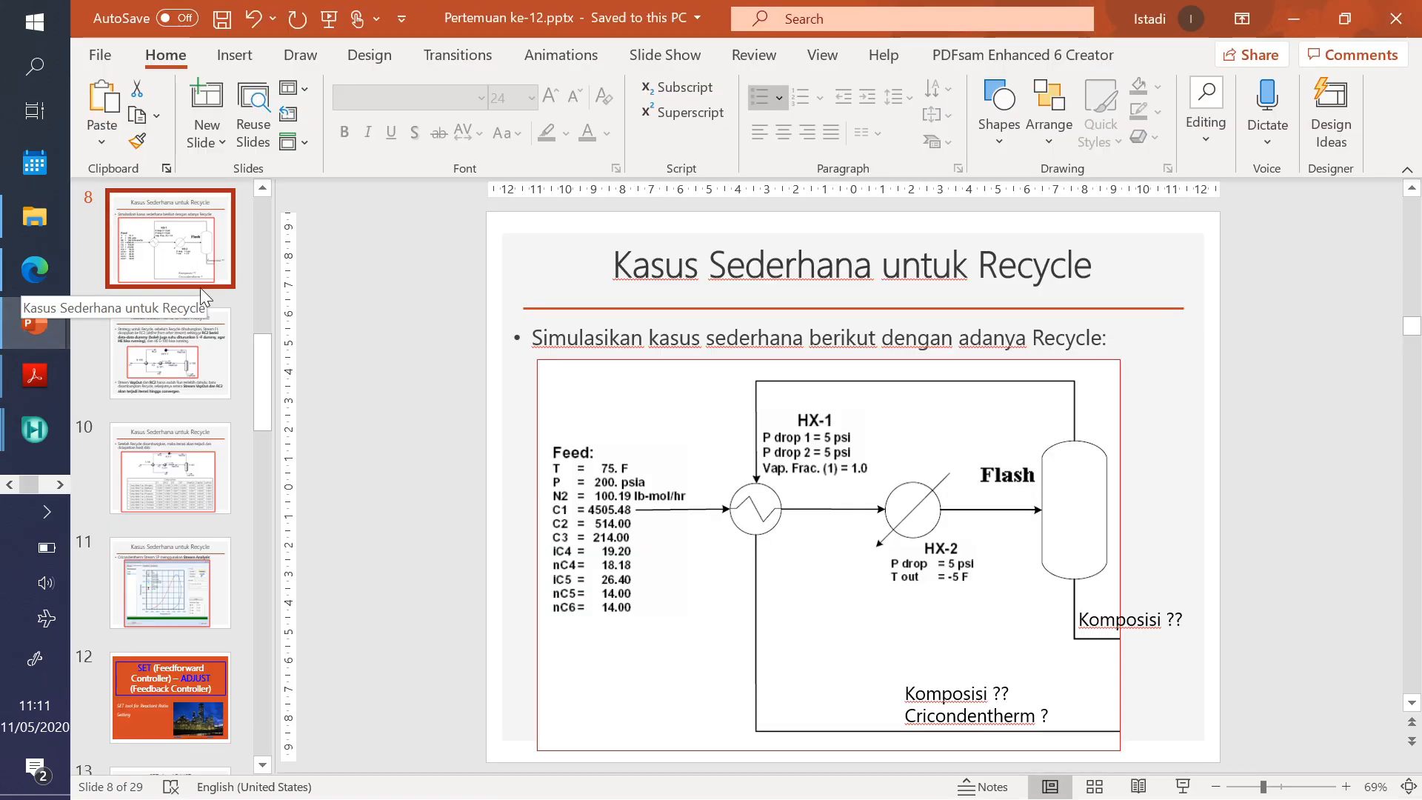
left_click(174, 474)
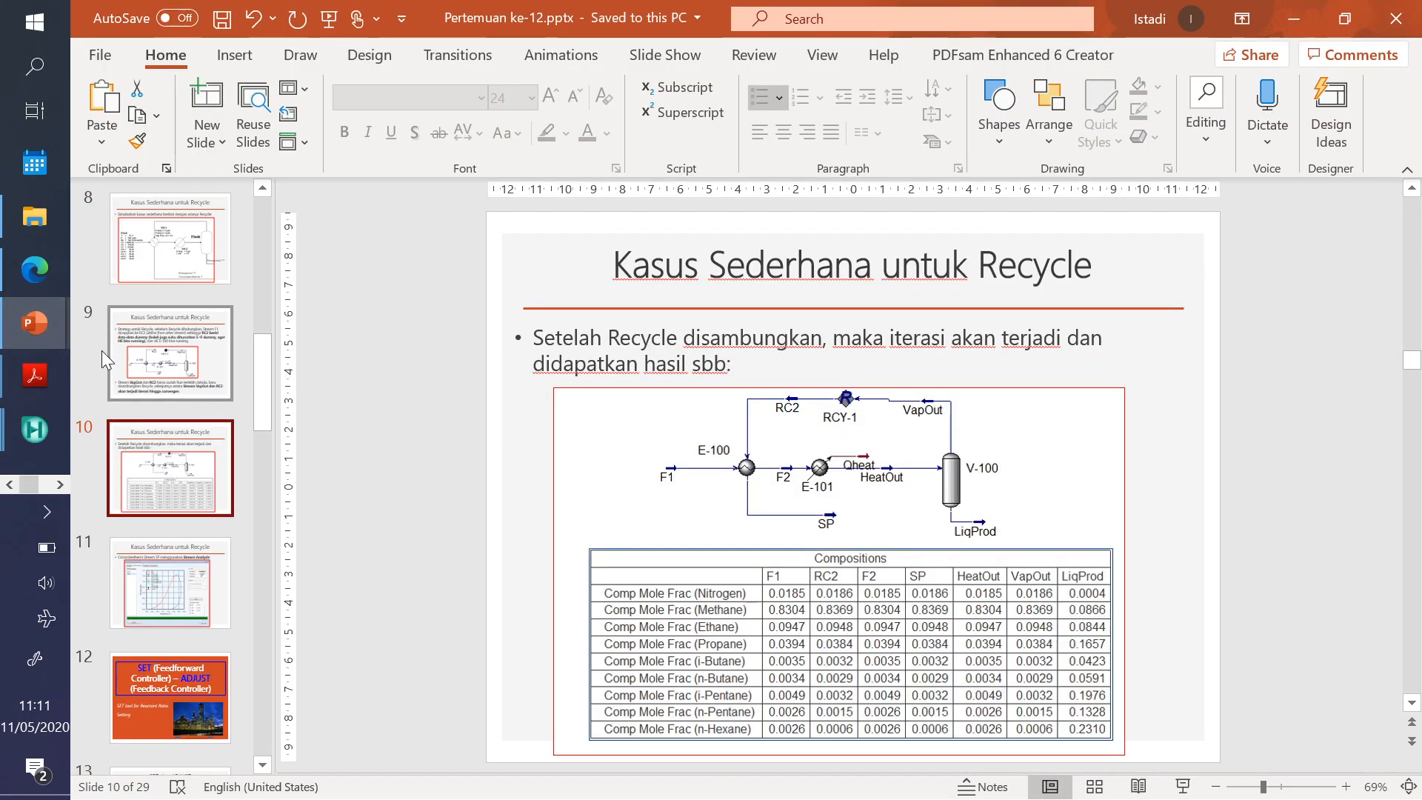
mouse_move(42, 422)
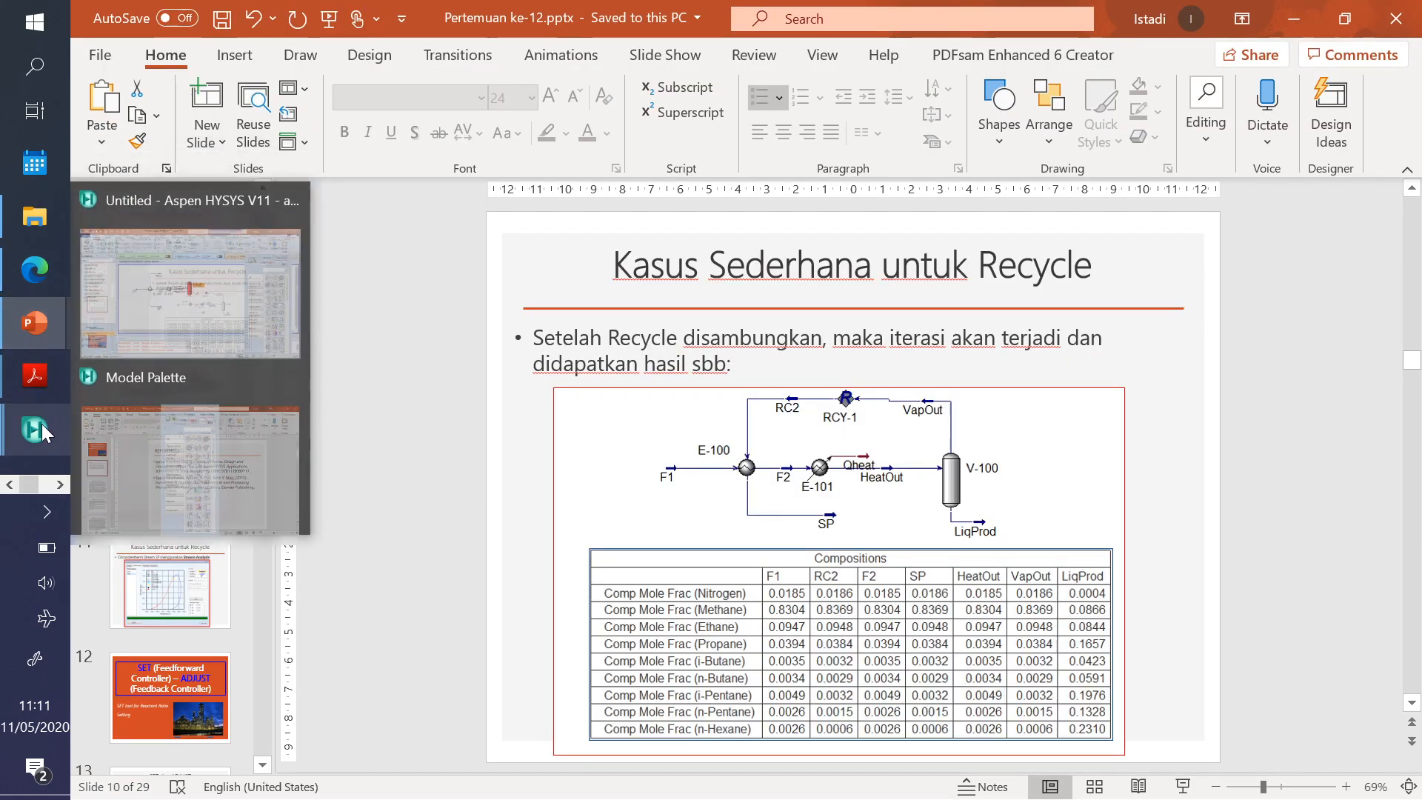
left_click(207, 365)
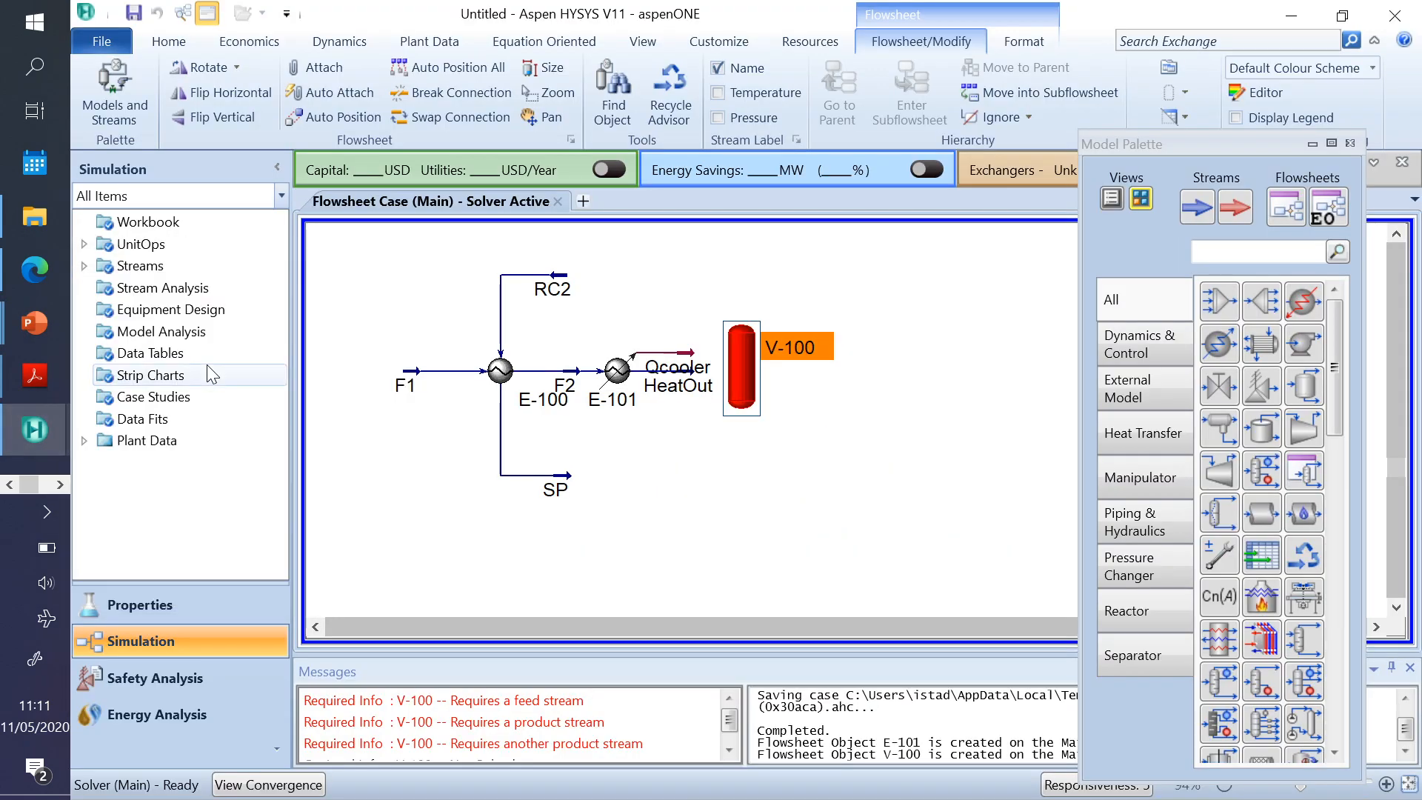
- Name the liquid outlet of separator V-100 LiqProd and its vapour outlet VapOut
double_click(742, 357)
left_click(951, 759)
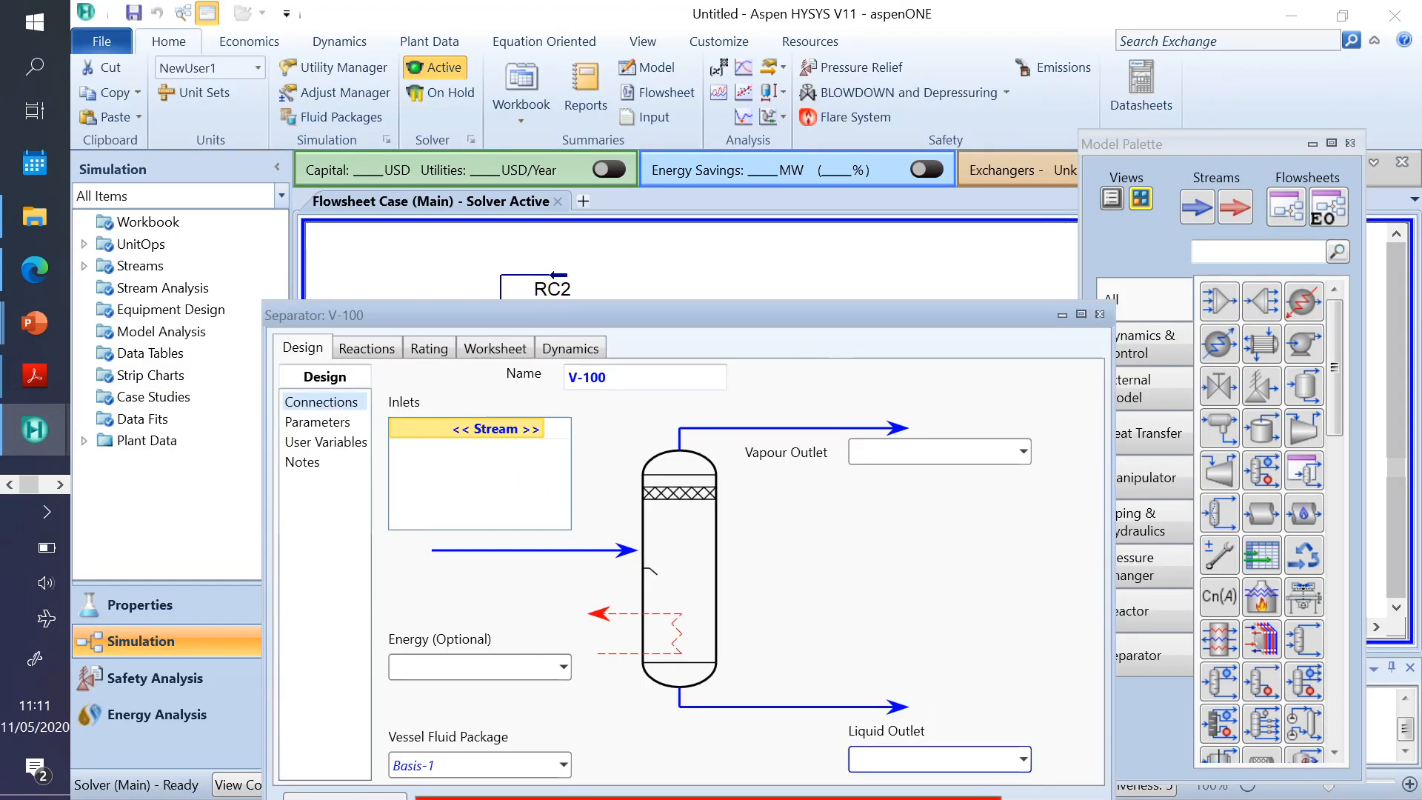
type("LiqProd")
key("Return")
left_click(939, 451)
type("Vap")
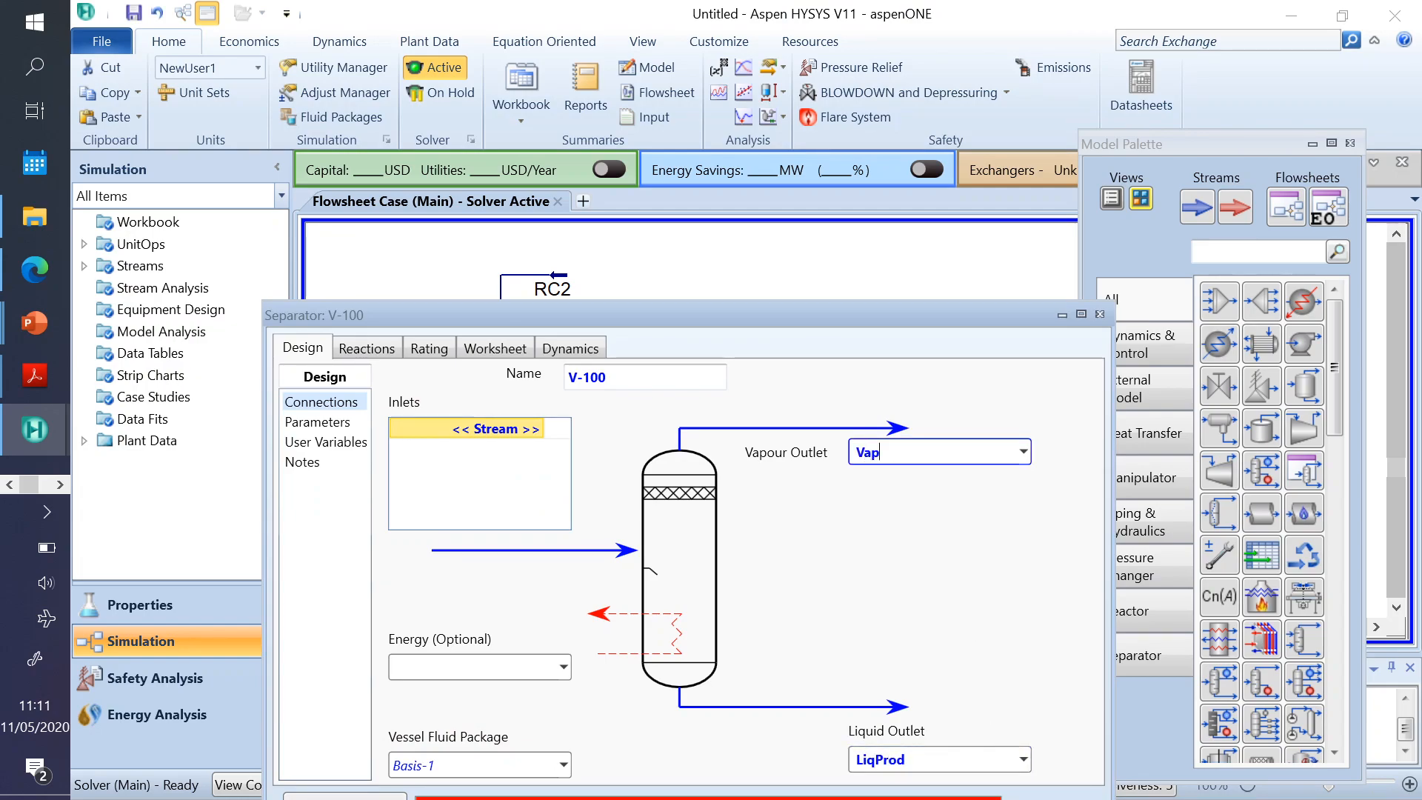
type("Out")
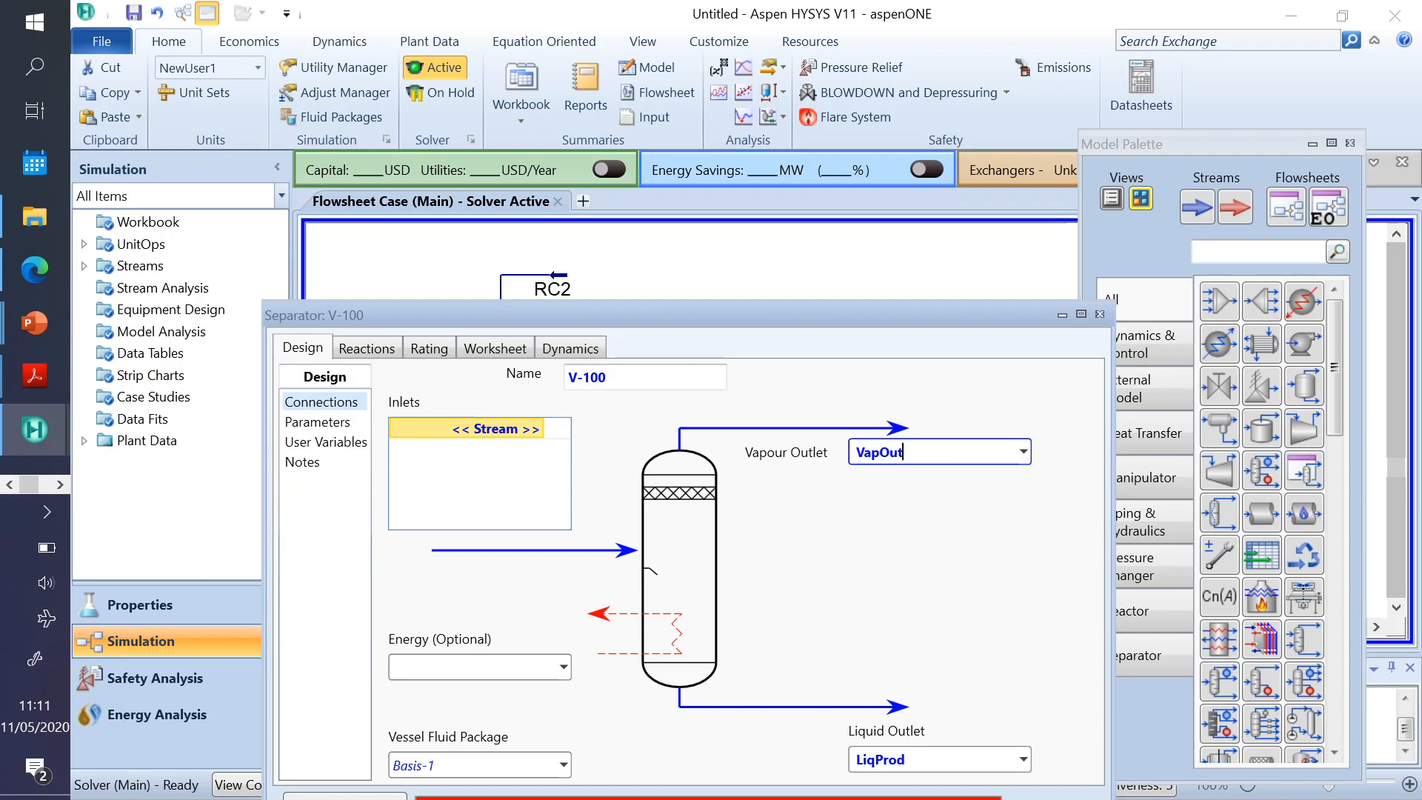
key("Return")
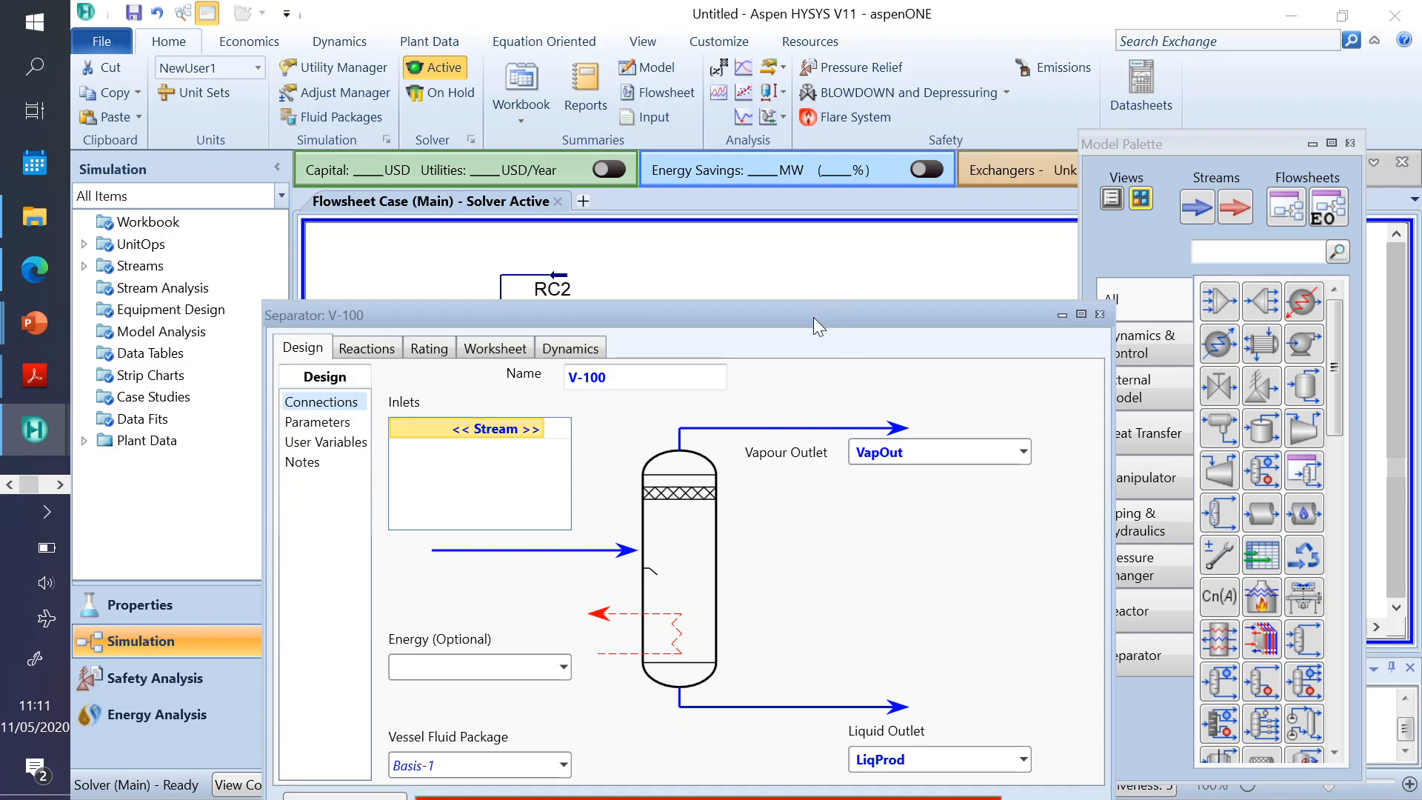
- Connect stream HeatOut as the inlet of V-100 and close the separator window
left_click_drag(813, 318, 848, 180)
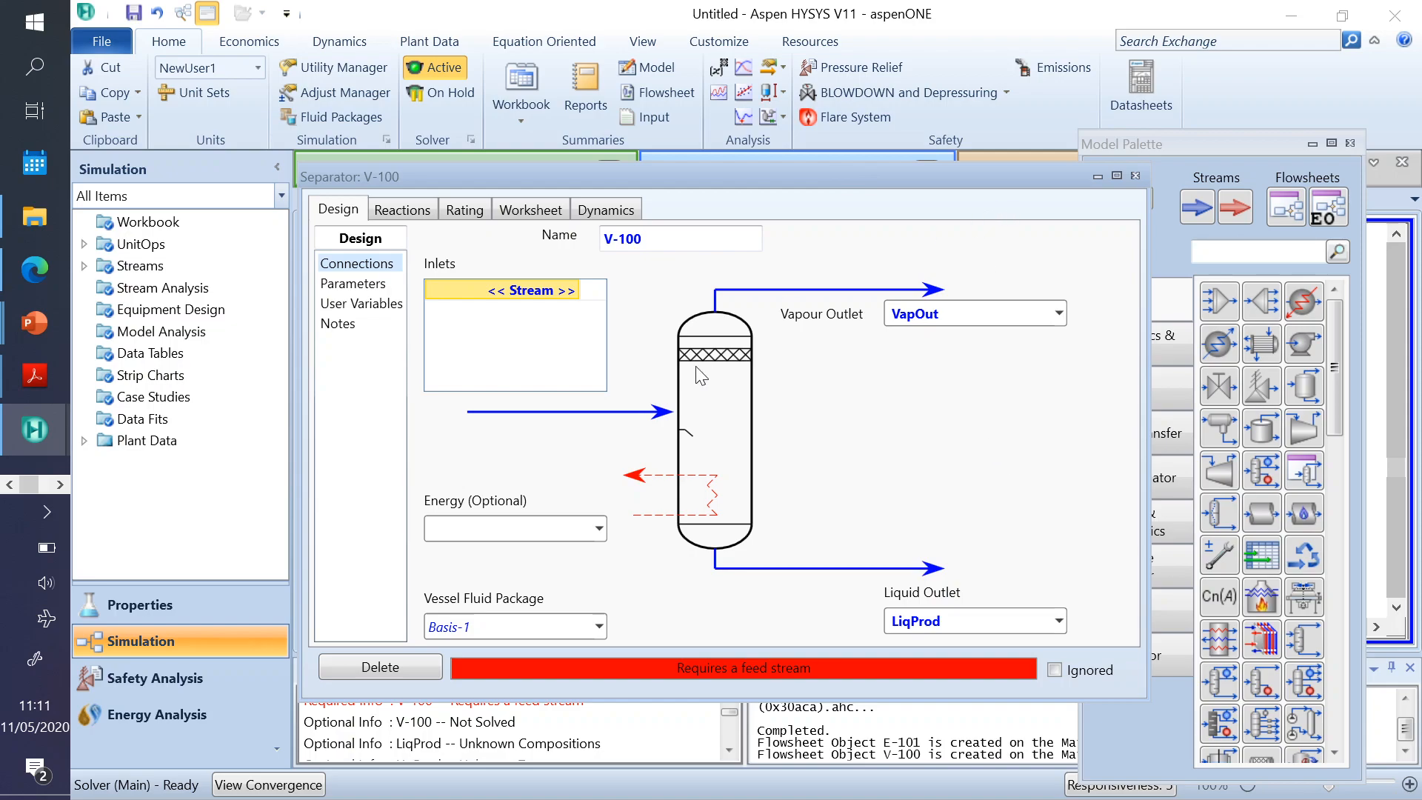
left_click(572, 289)
left_click(495, 320)
left_click(1135, 177)
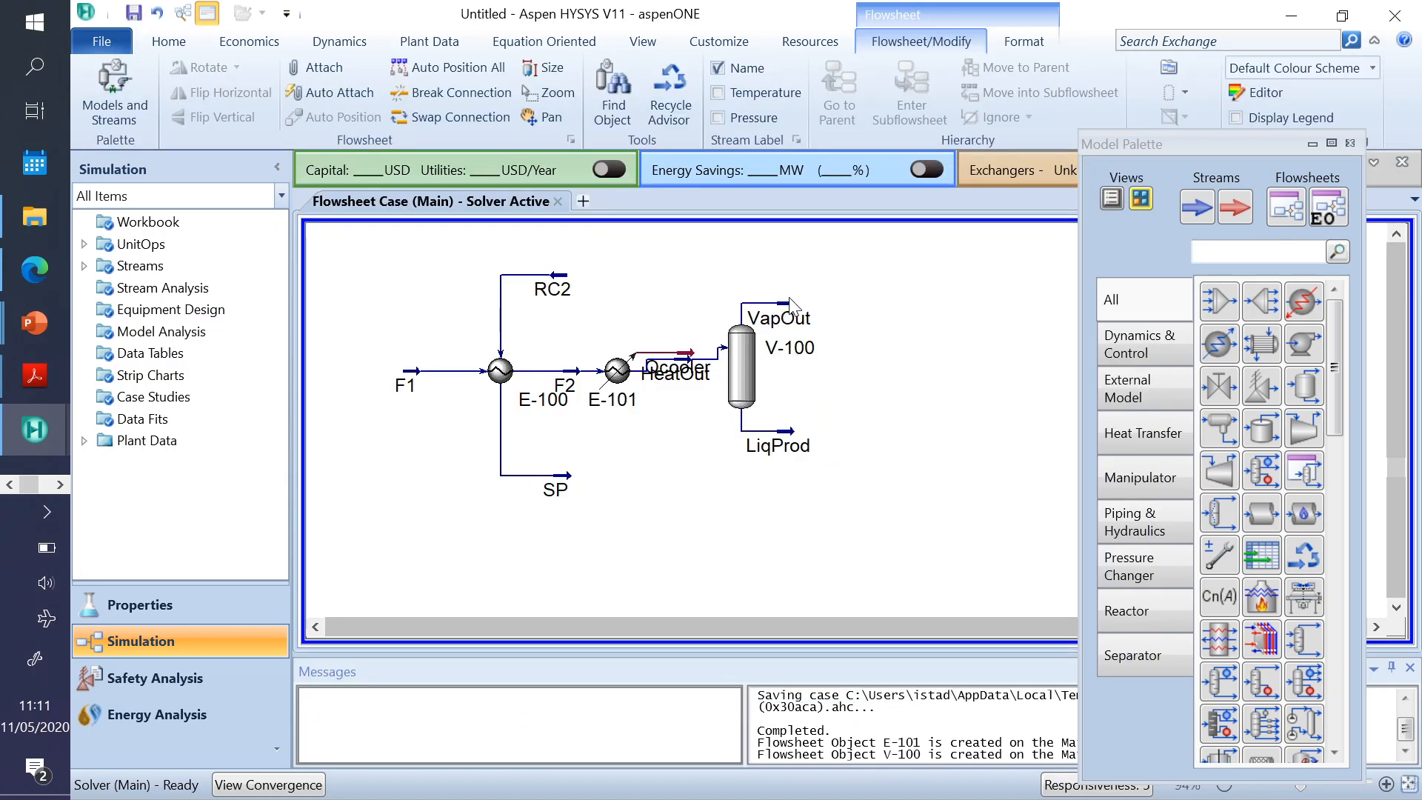
- Flip stream VapOut horizontally and place it level with RC2, then move V-100 in line with cooler E-101
left_click_drag(792, 311, 784, 285)
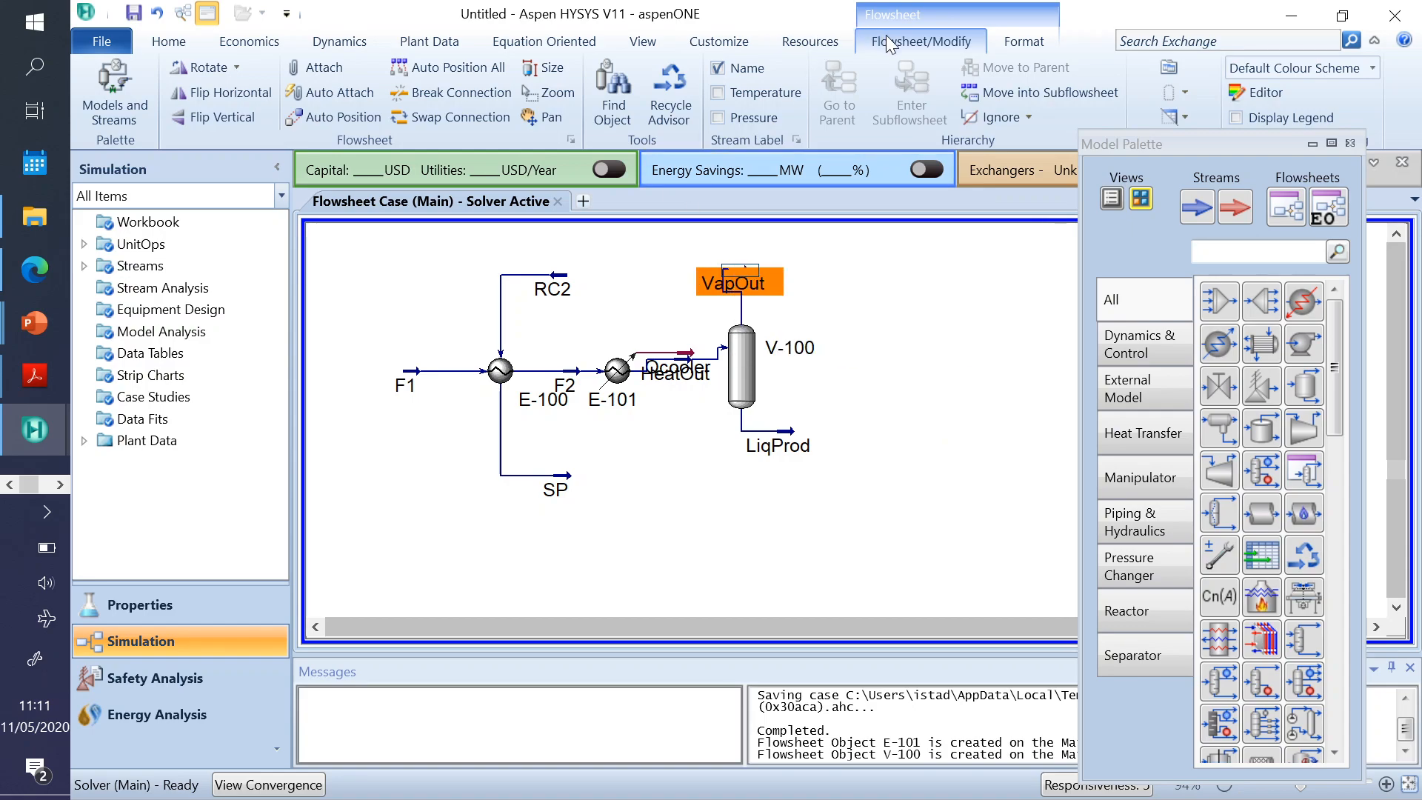
left_click(194, 94)
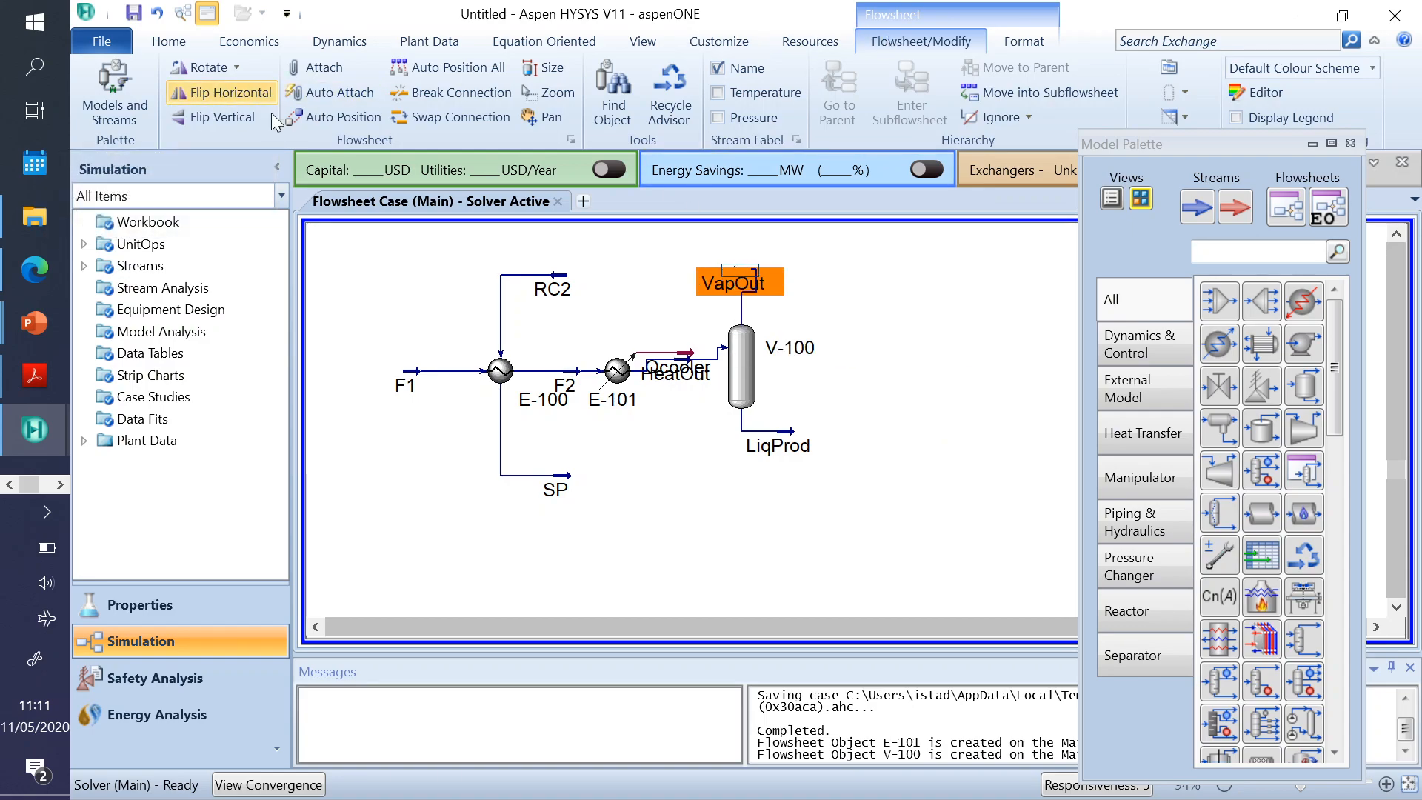
left_click(817, 280)
left_click_drag(741, 272, 671, 279)
left_click(864, 291)
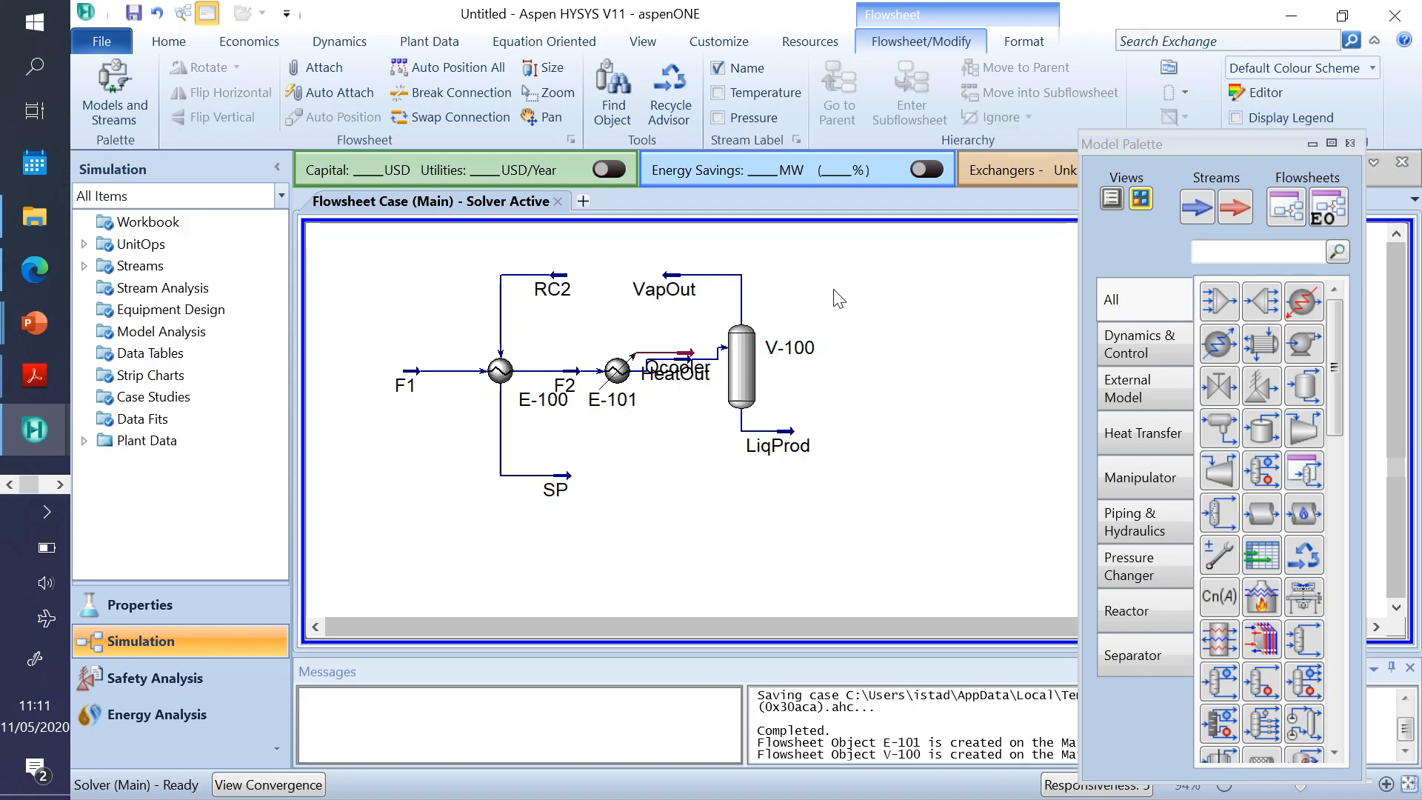
left_click_drag(775, 356, 781, 364)
left_click(889, 374)
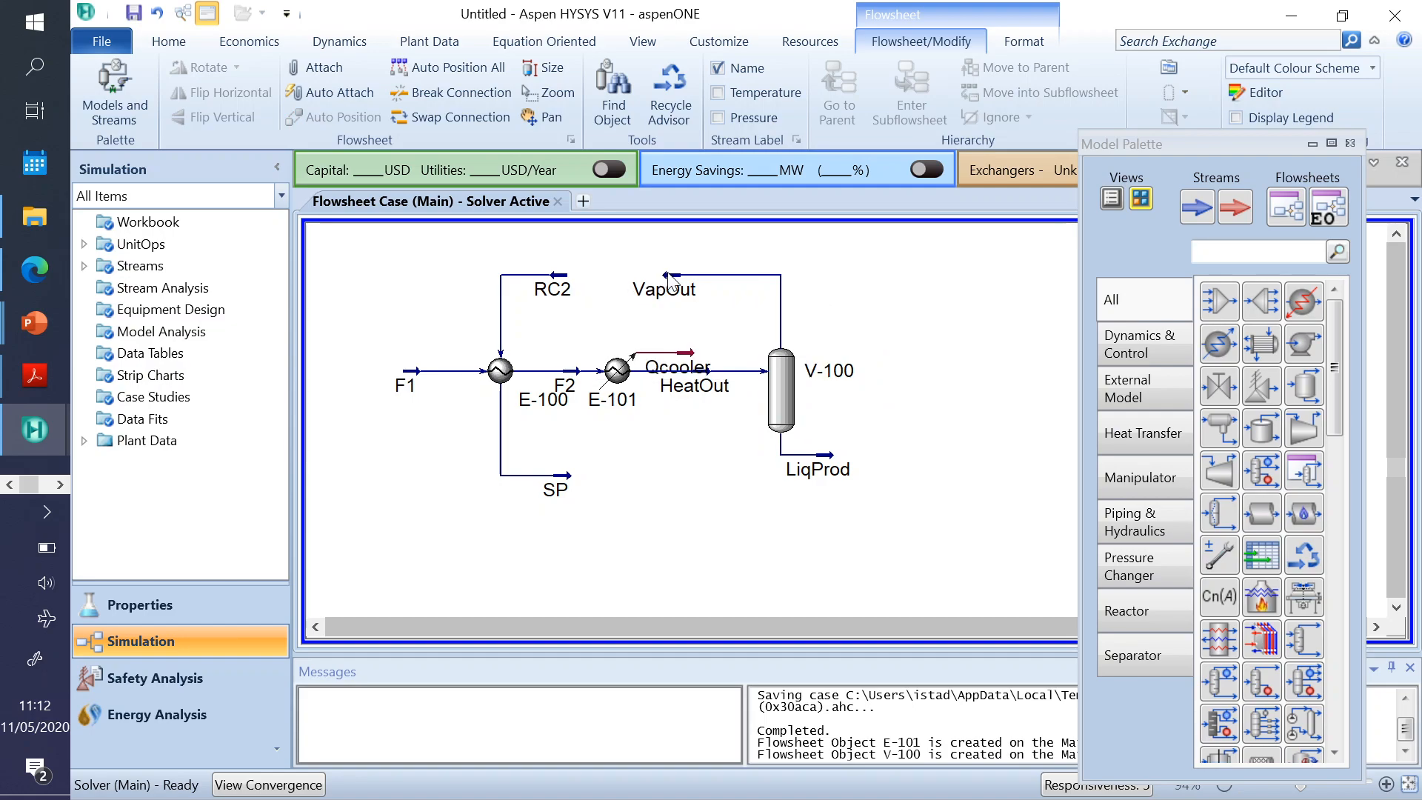
- Examine the conditions and mole fractions of stream VapOut and close its window
mouse_move(671, 279)
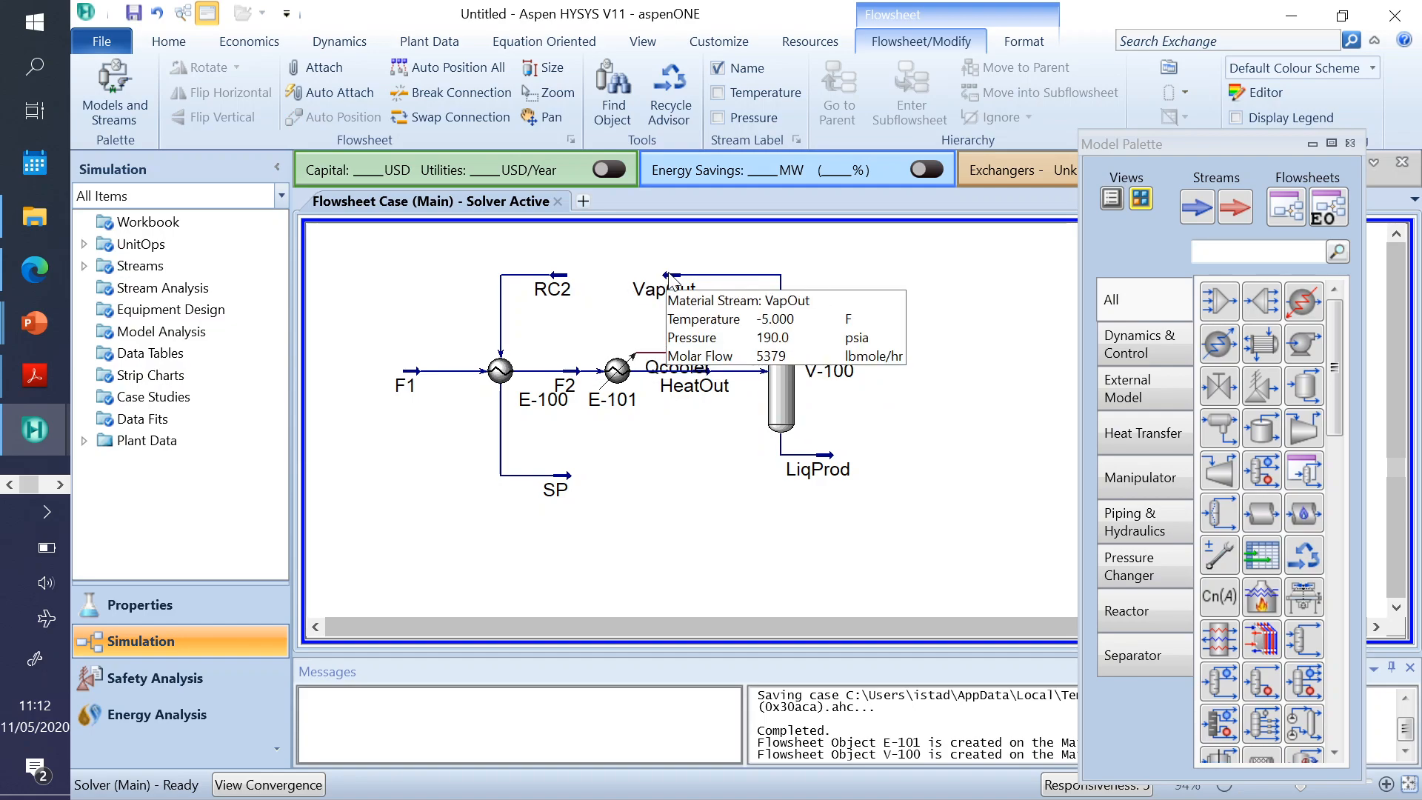
double_click(671, 279)
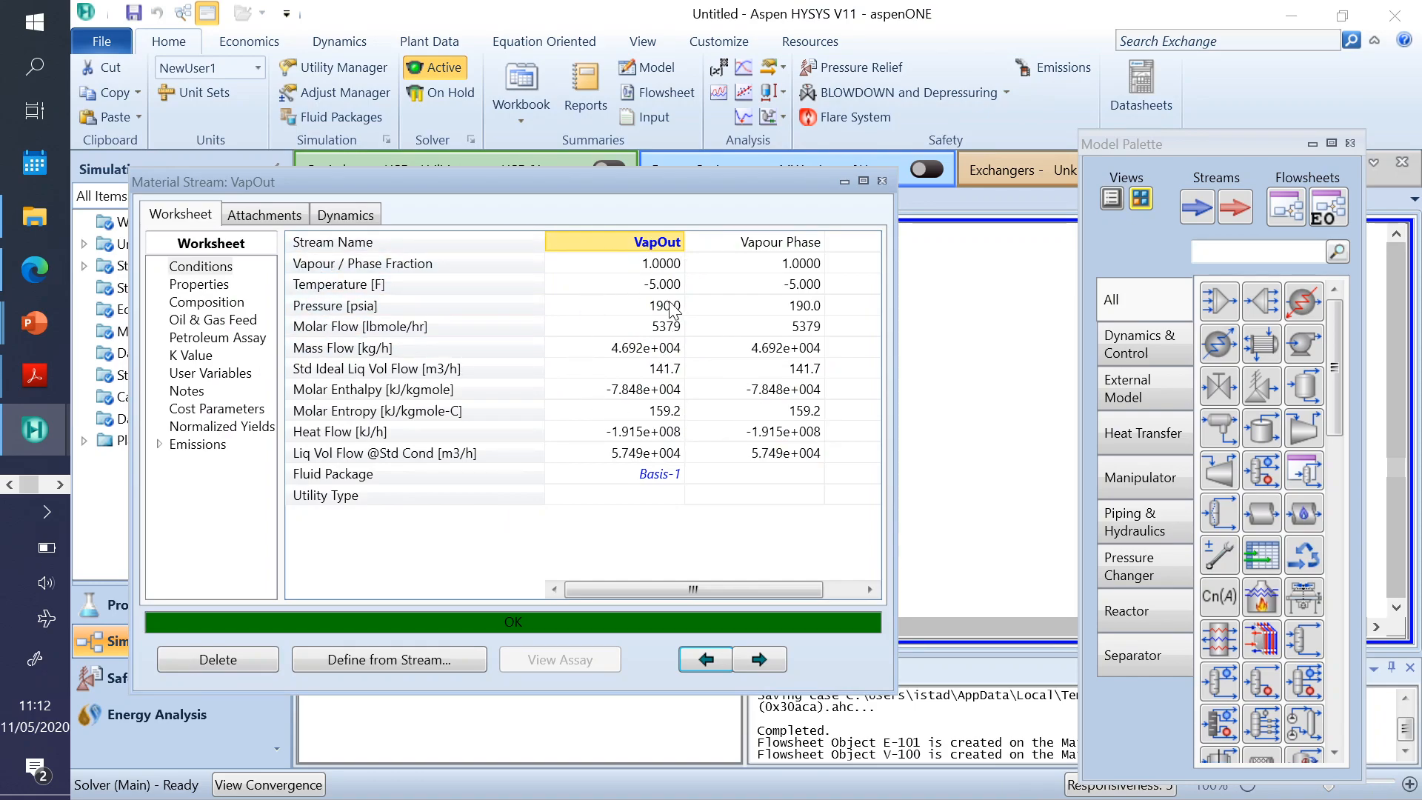
mouse_move(649, 292)
left_click(206, 303)
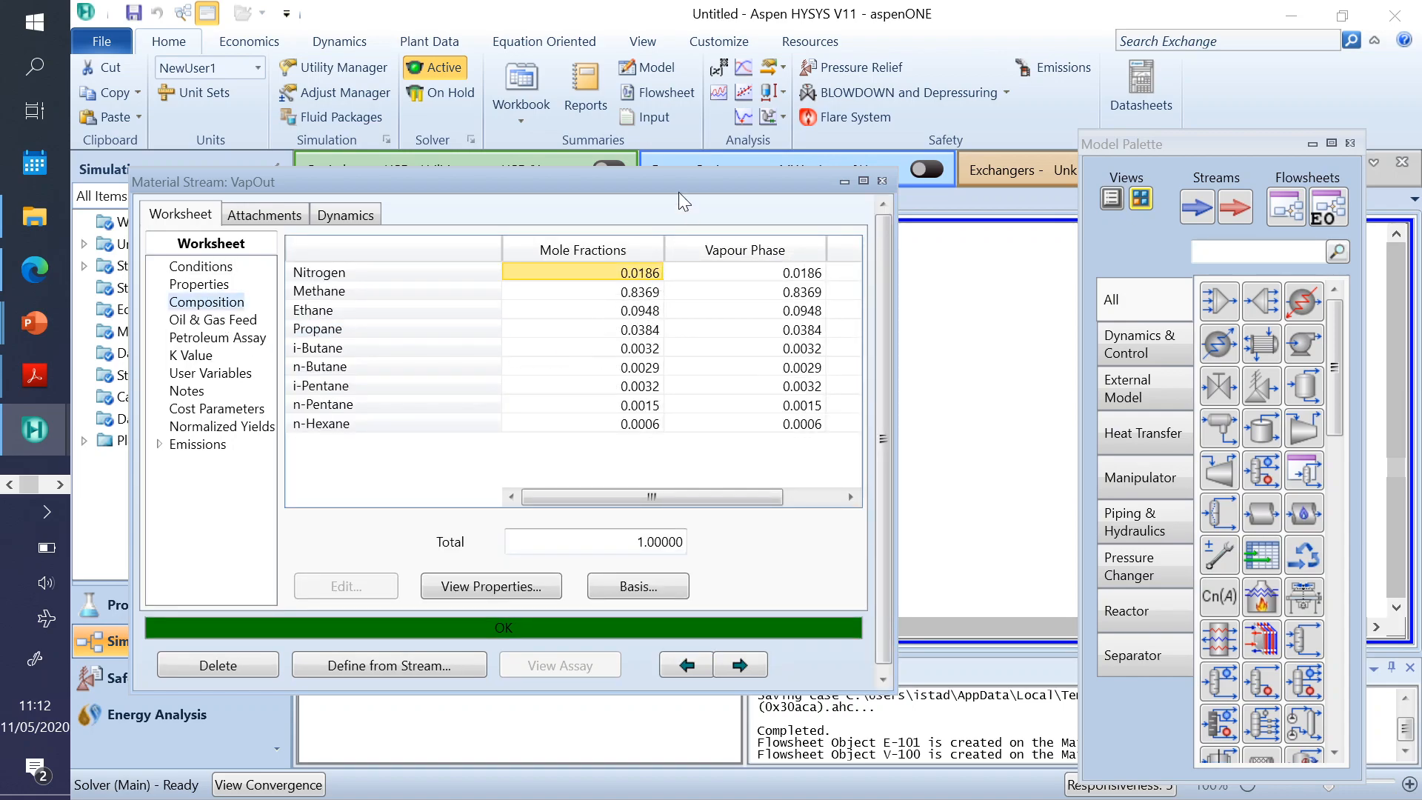
left_click(883, 180)
- Examine the conditions and mole fractions of stream RC2 for comparison with VapOut and close its window
left_click(563, 289)
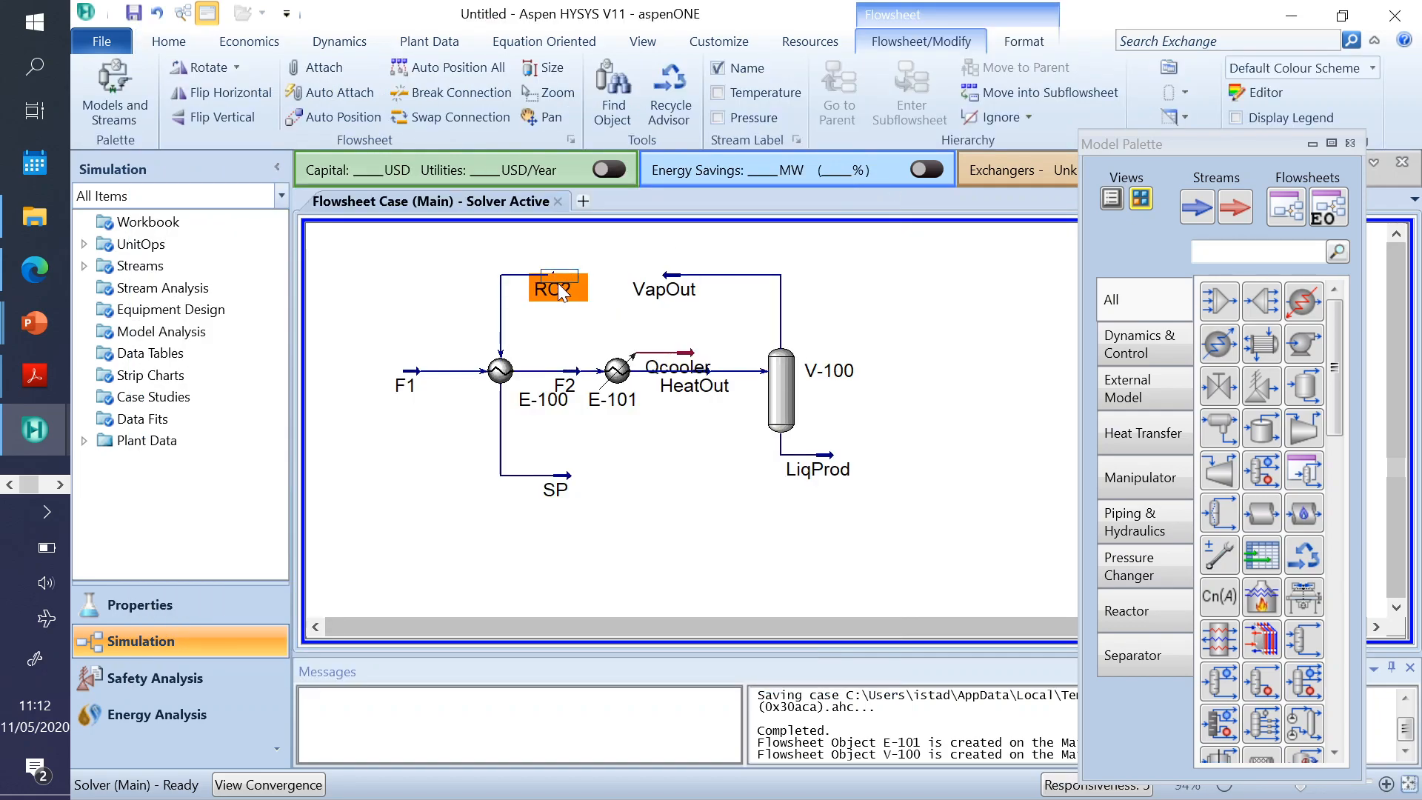
double_click(563, 288)
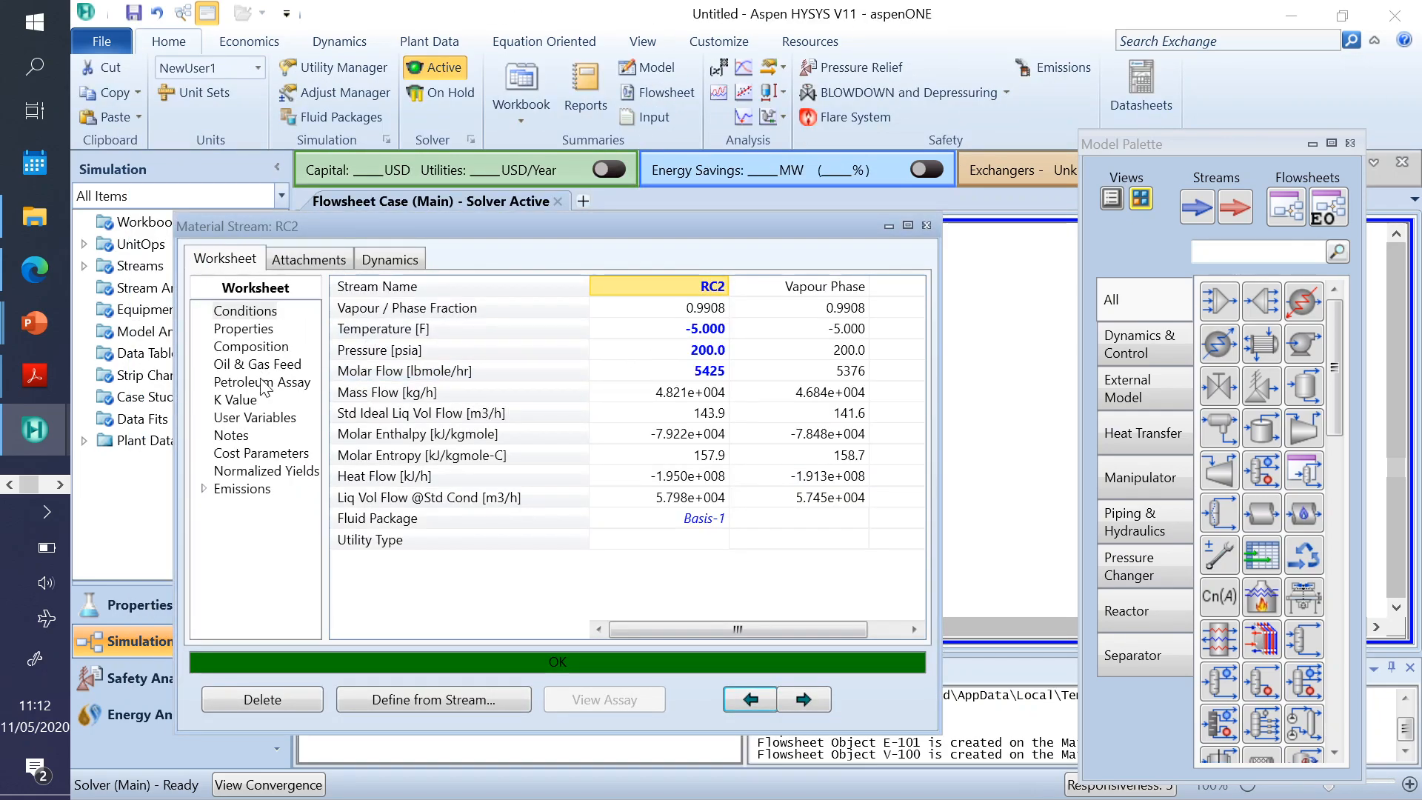
left_click(252, 347)
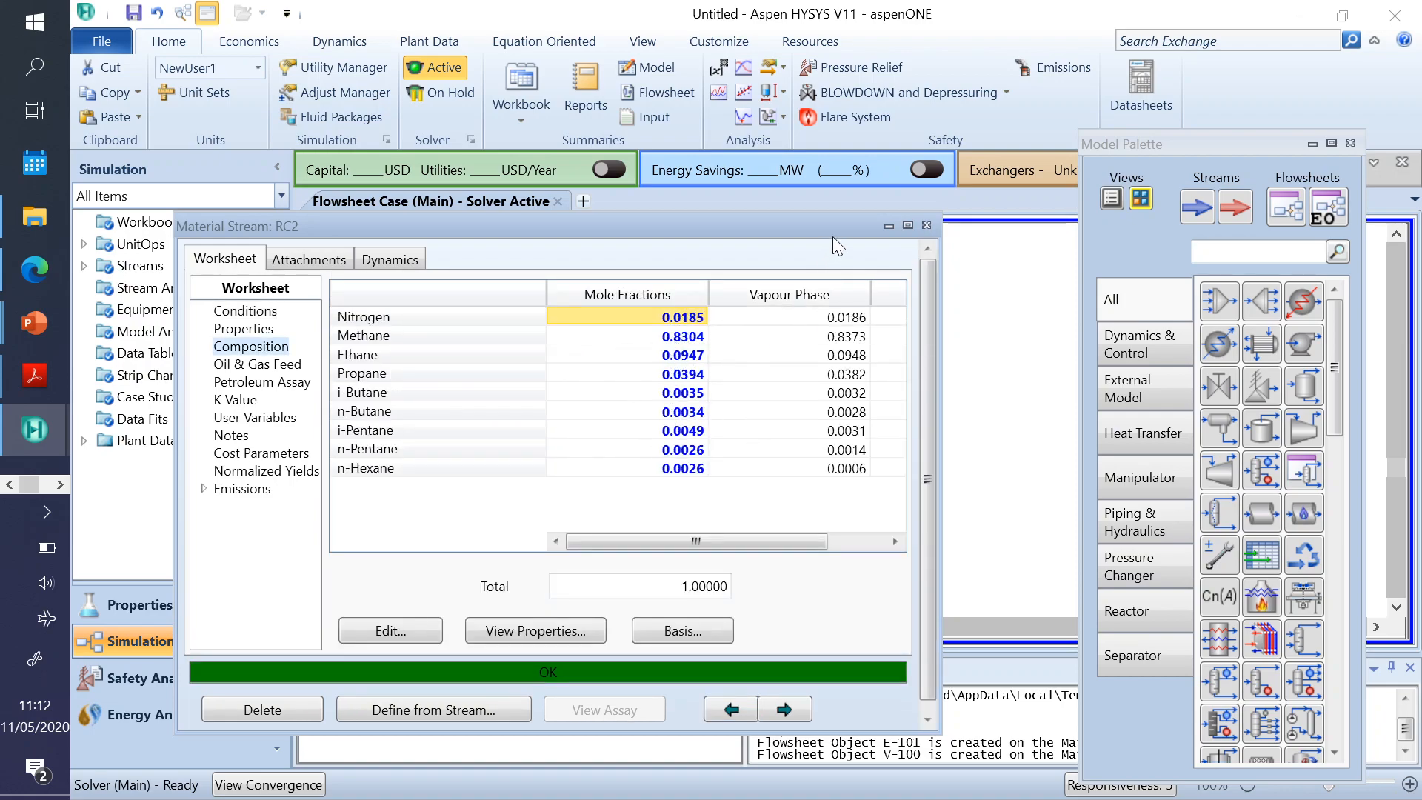
left_click(927, 223)
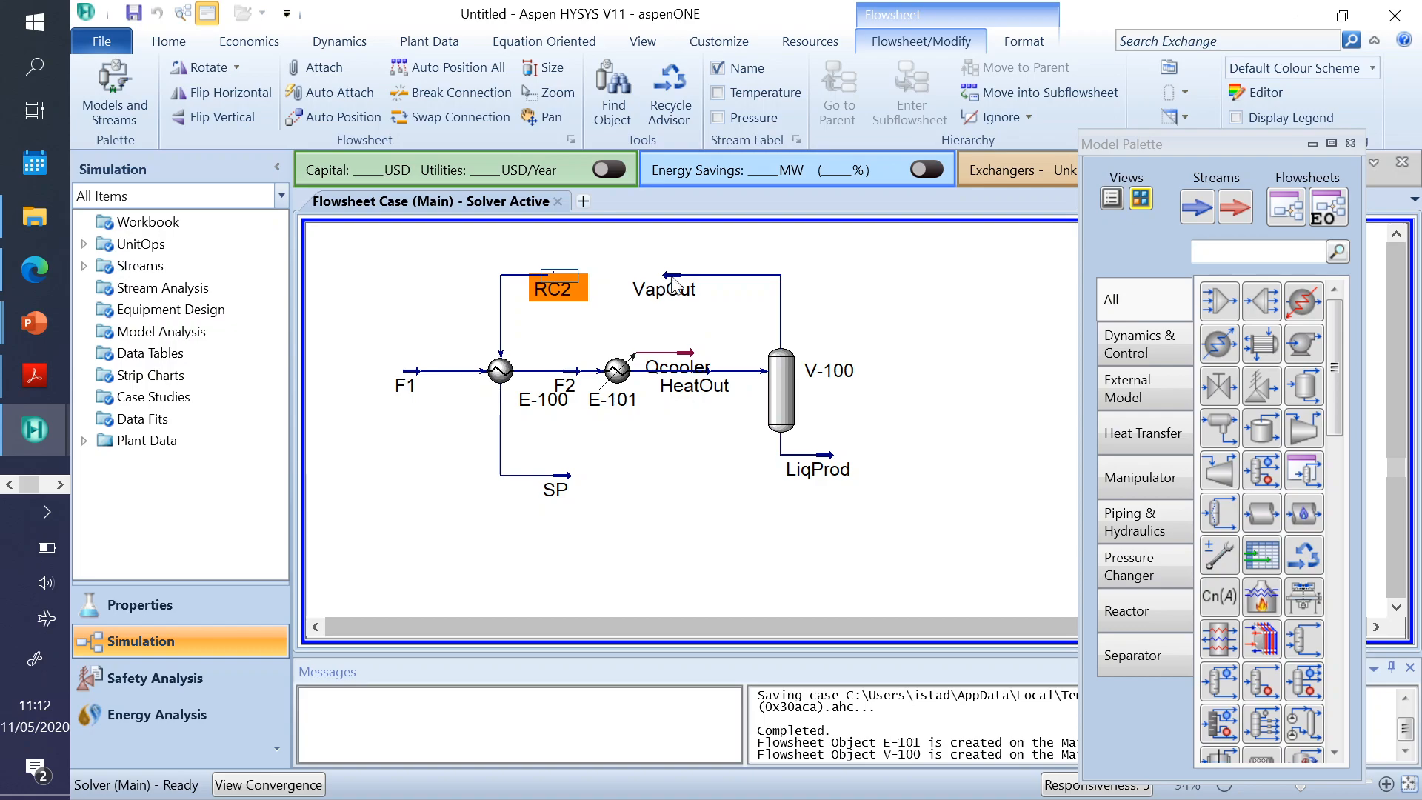
left_click(898, 306)
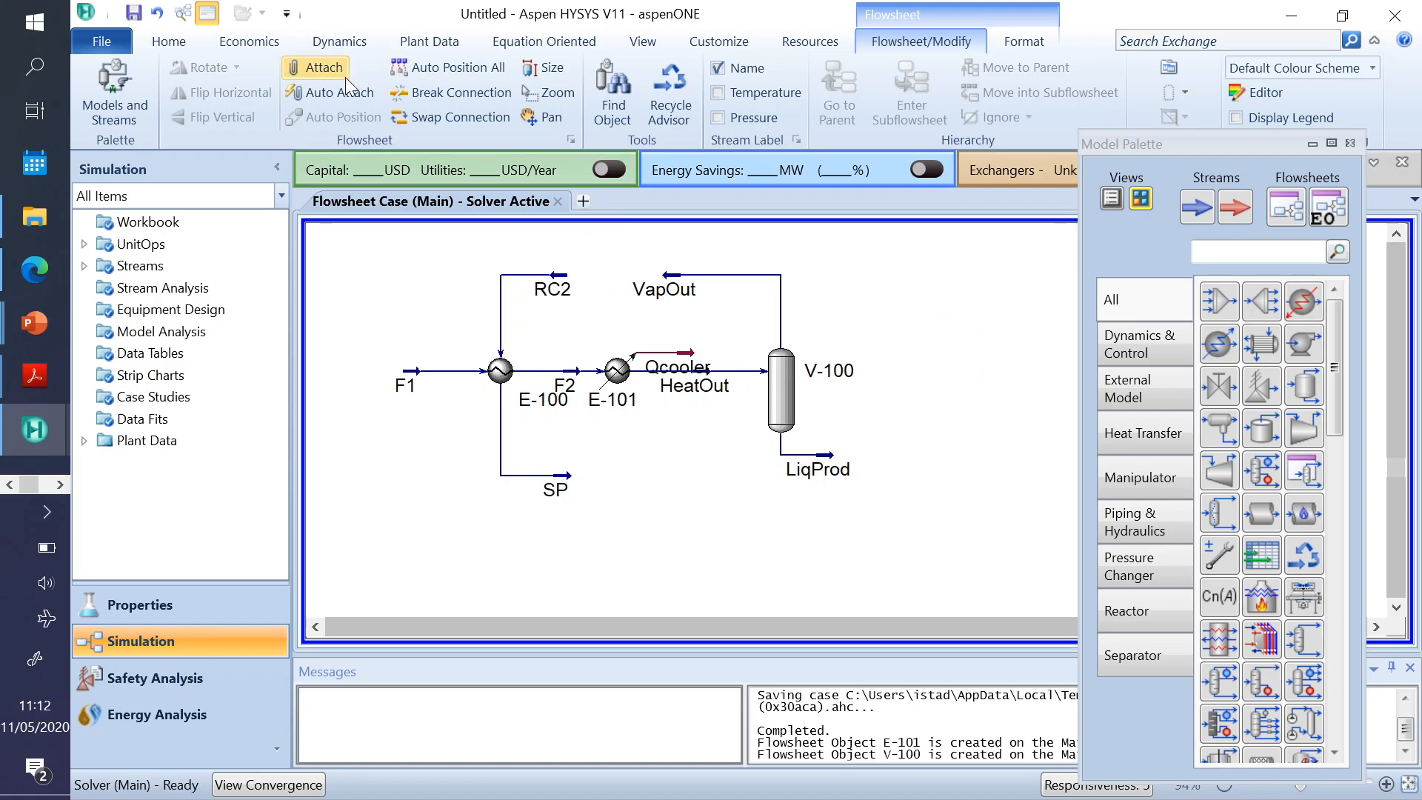
- Add a Recycle block to the flowsheet between streams RC2 and VapOut and adjust its position slightly
left_click(168, 44)
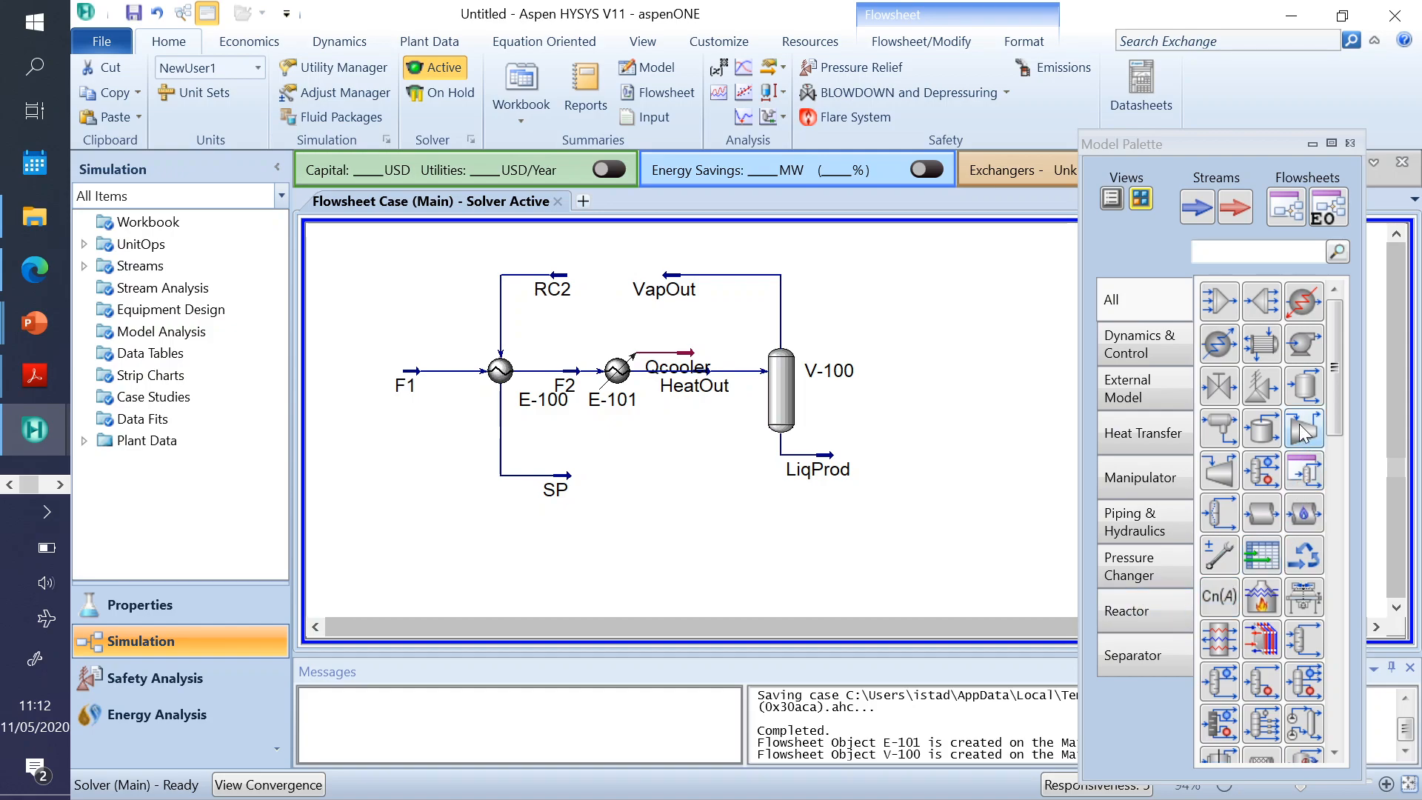
left_click(1306, 556)
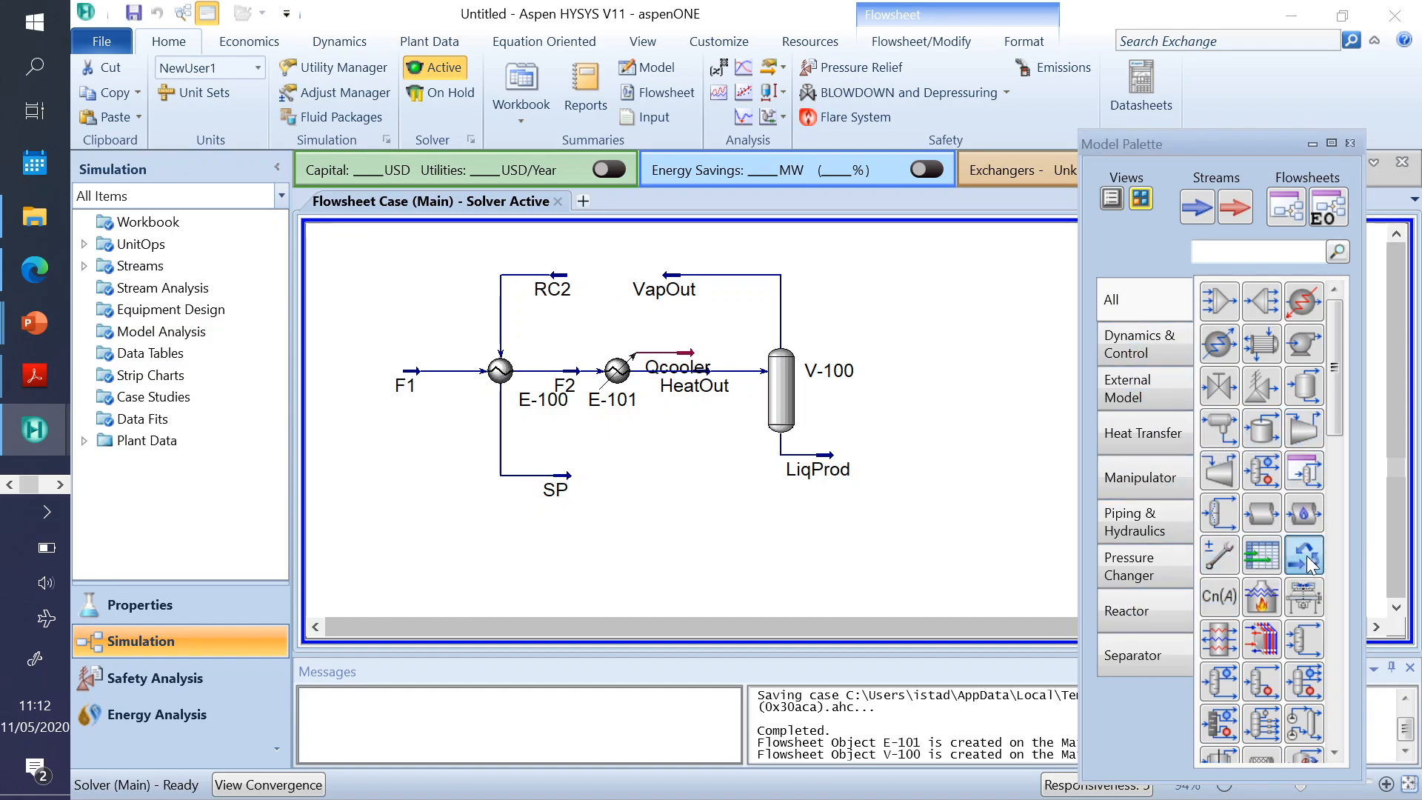
left_click(609, 268)
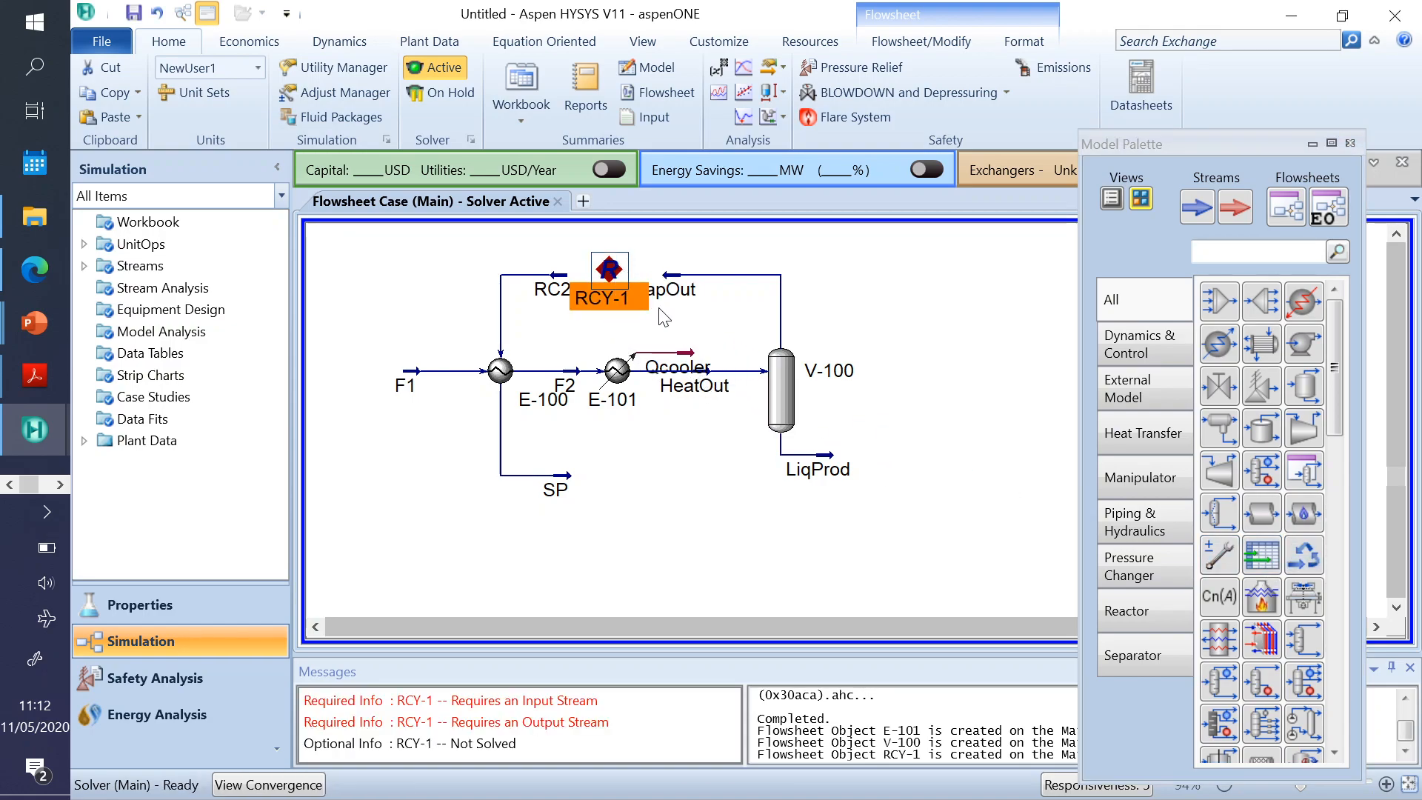
left_click(609, 268)
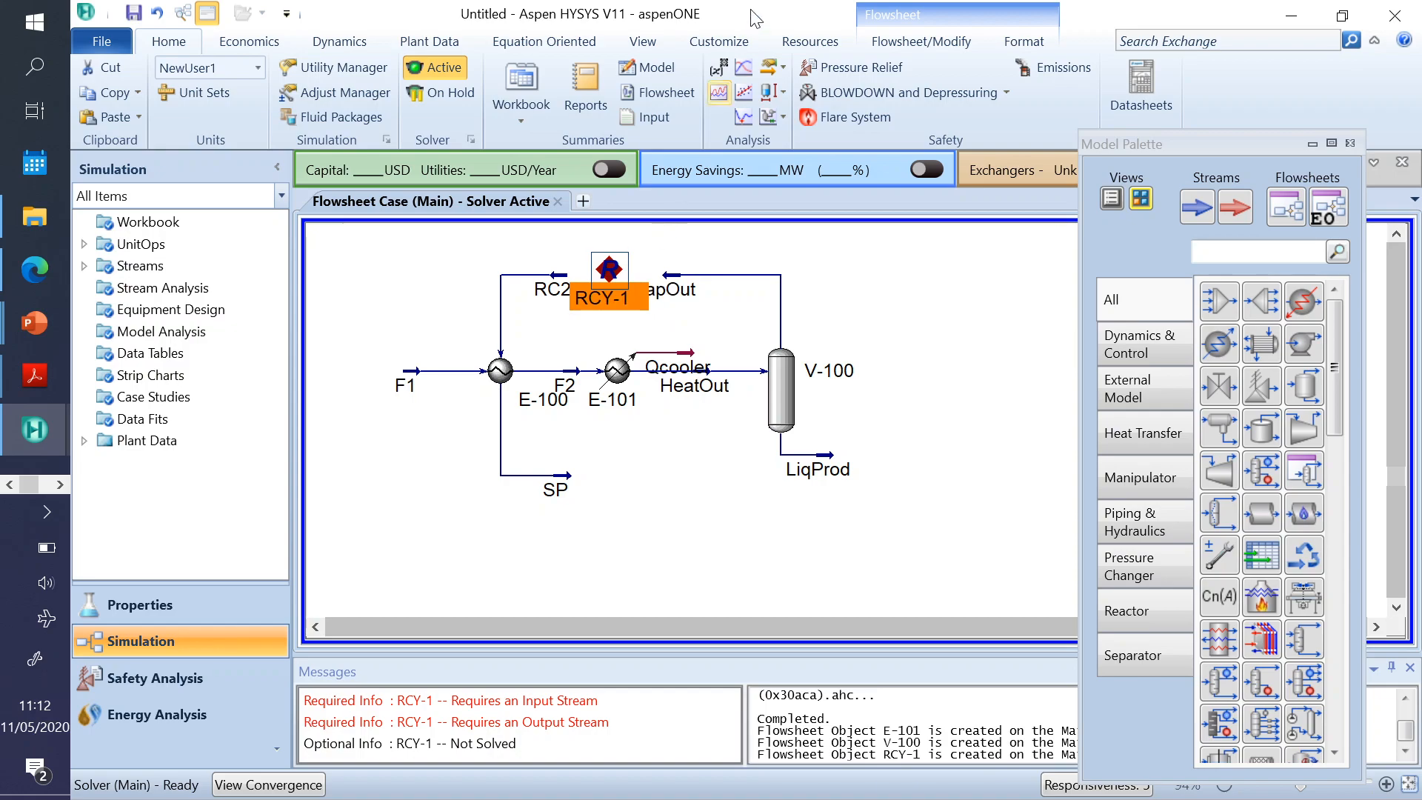
left_click(863, 43)
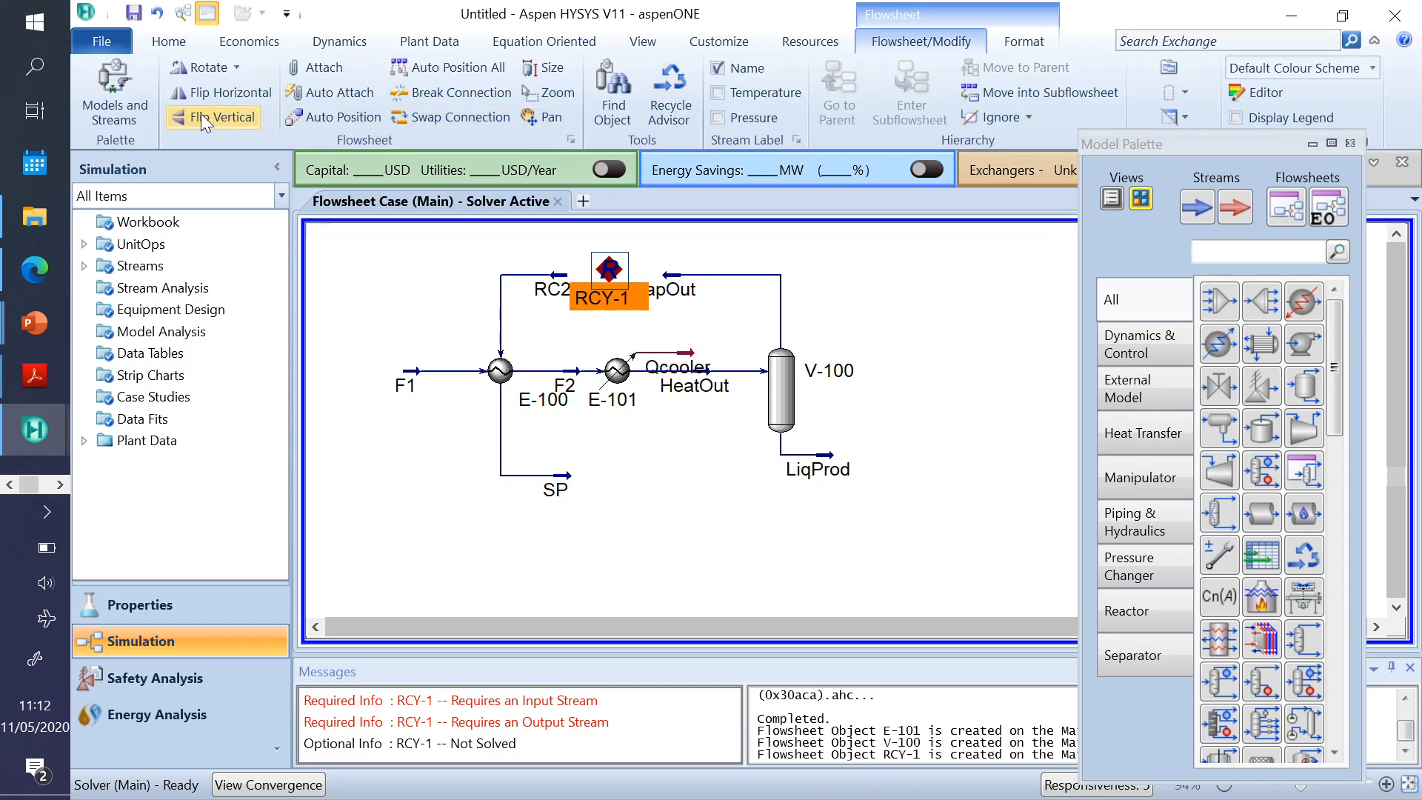
left_click(883, 297)
left_click(613, 274)
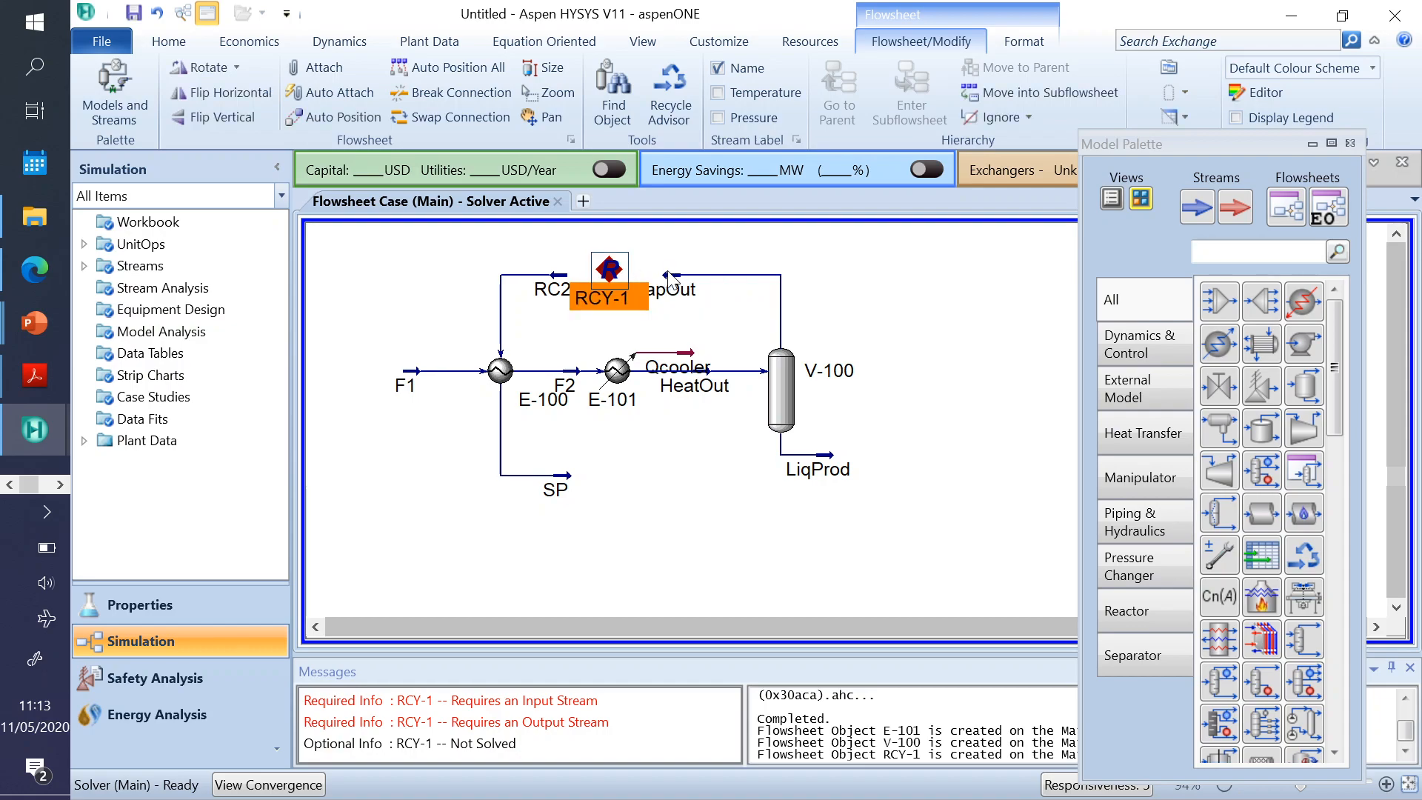
left_click(623, 317)
left_click_drag(608, 276, 613, 278)
- Set VapOut as the inlet and RC2 as the outlet of recycle RCY-1, and close its window
double_click(609, 269)
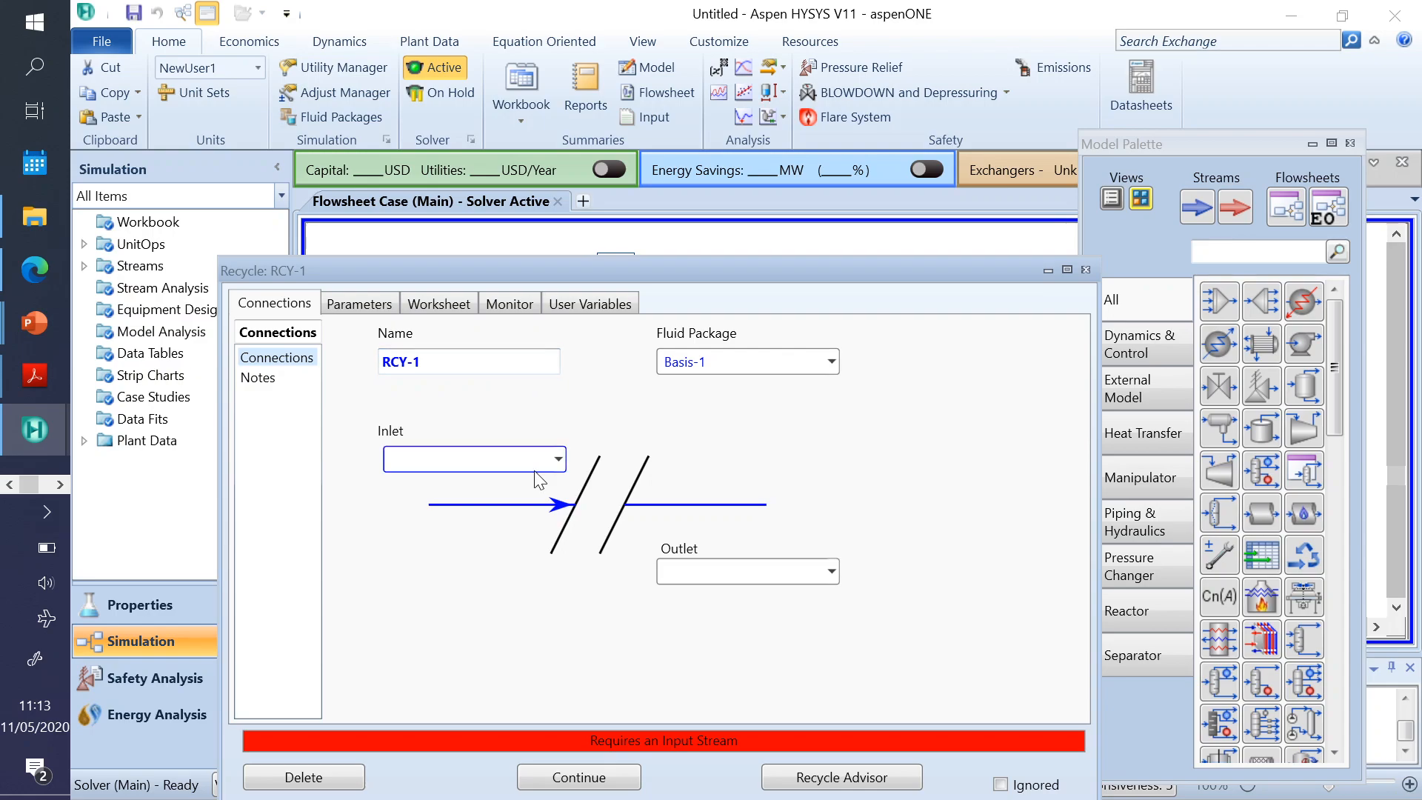
left_click(557, 461)
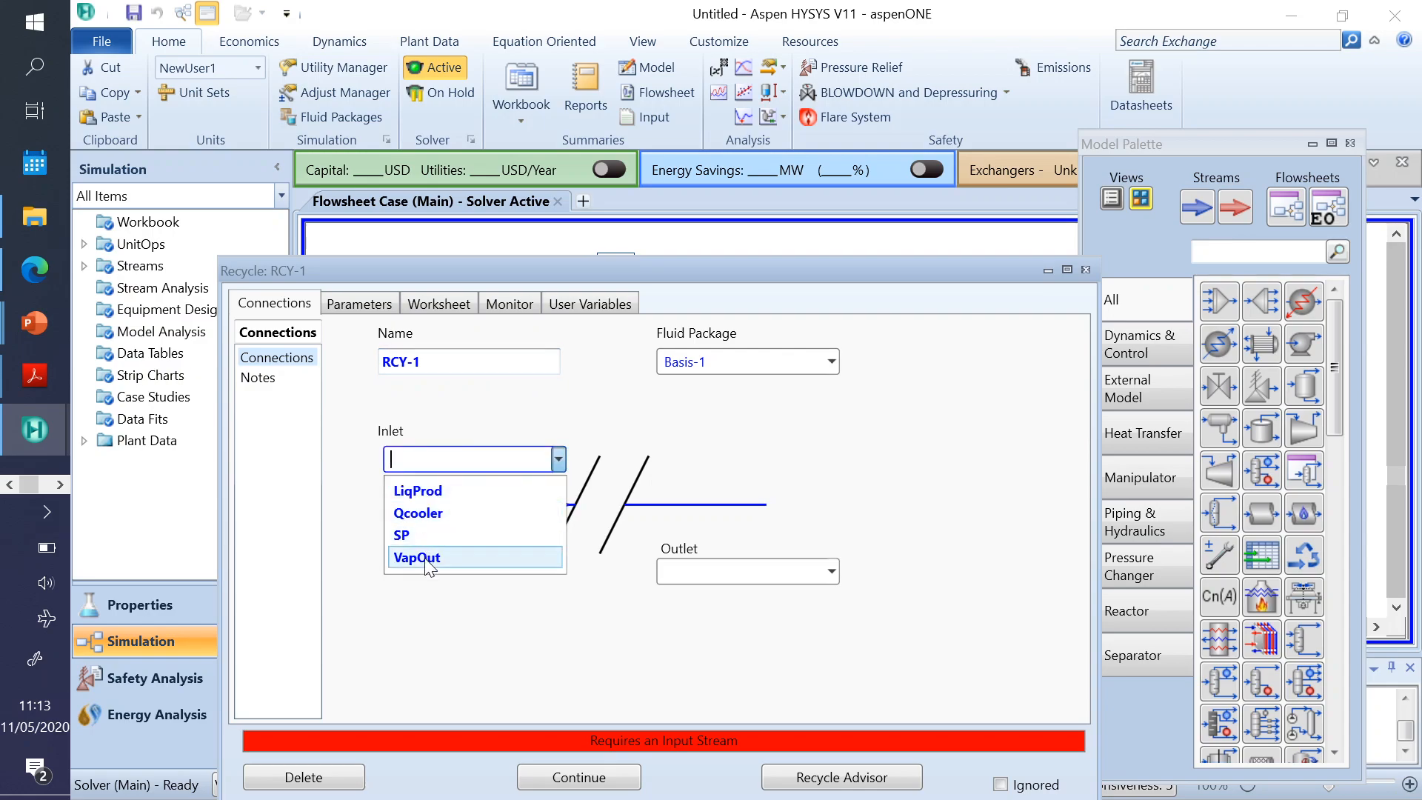
left_click(461, 552)
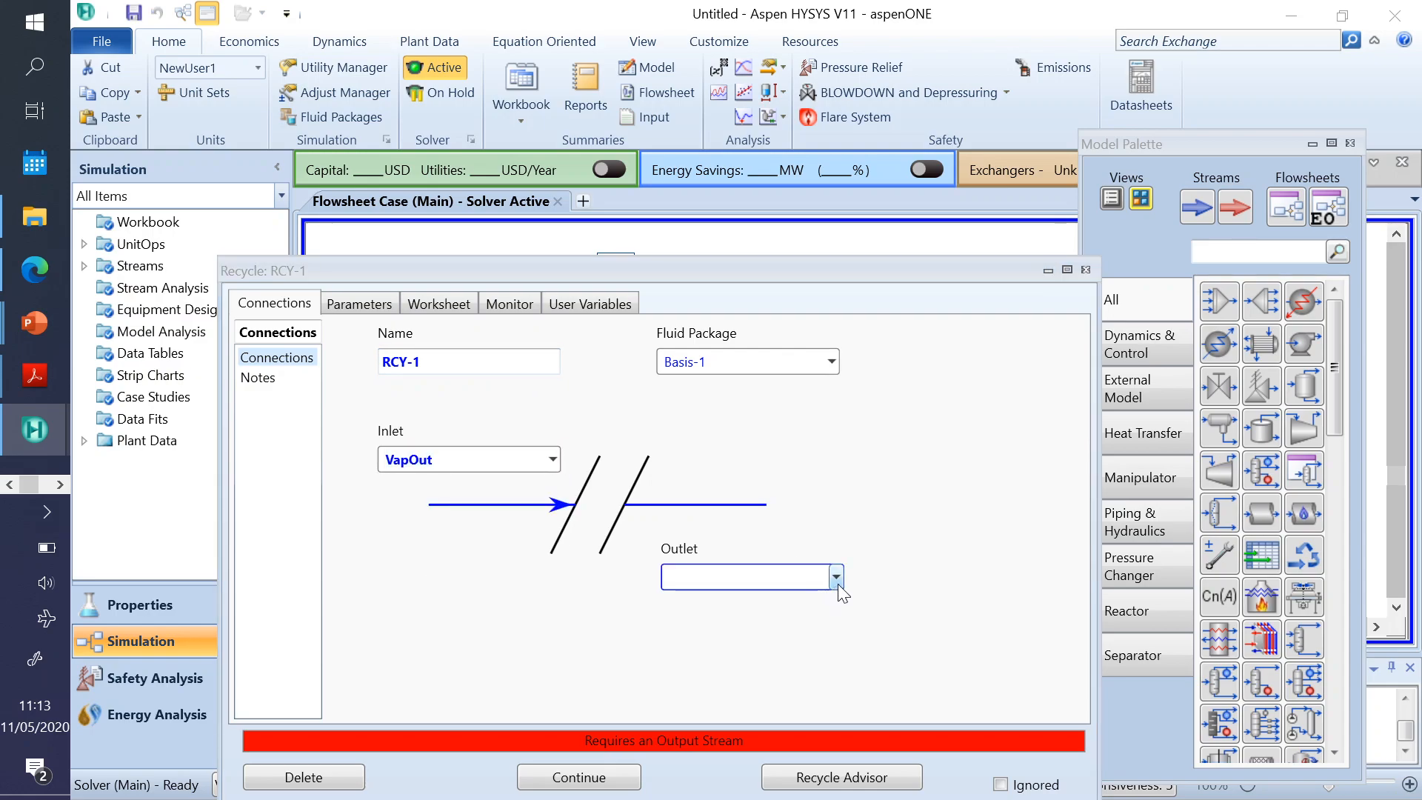
left_click_drag(757, 256, 757, 305)
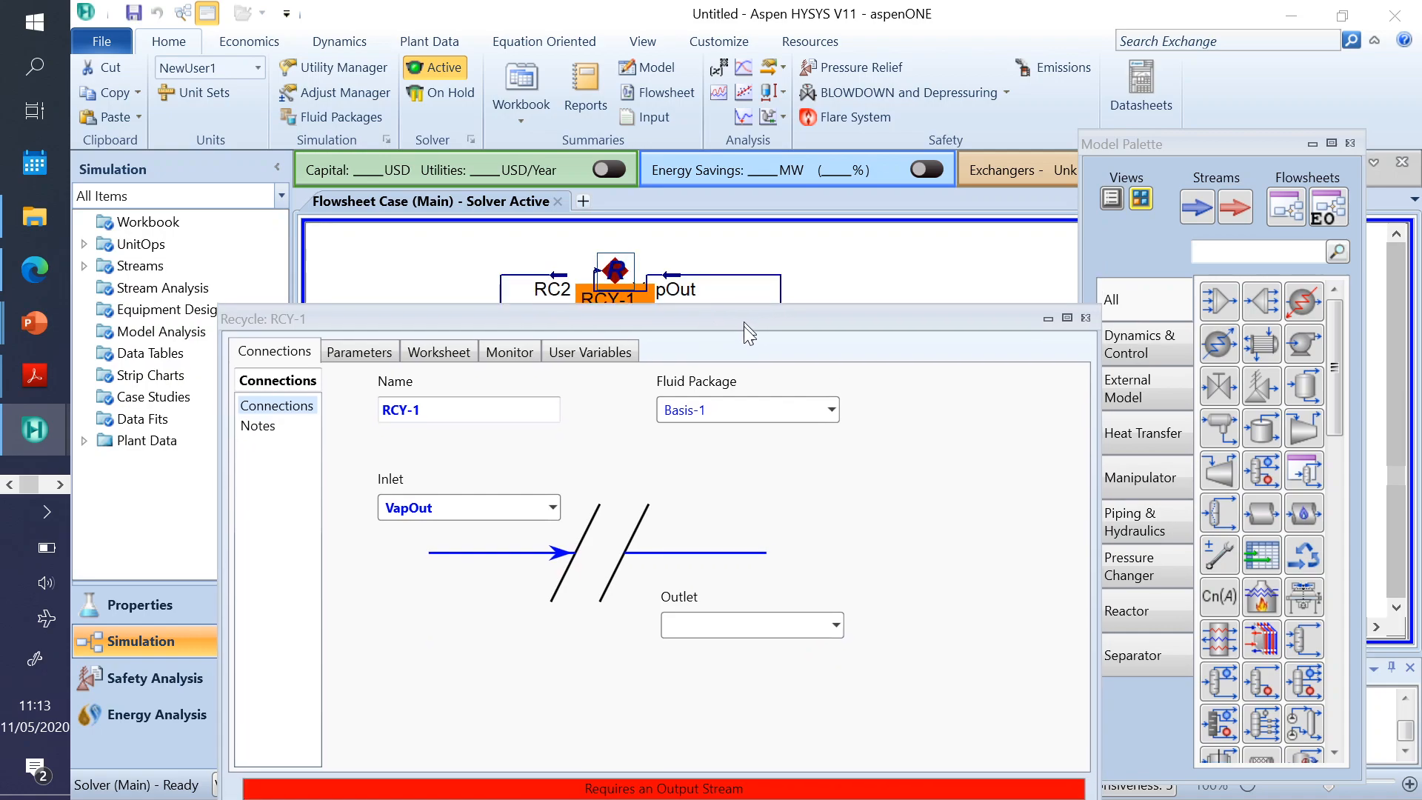
left_click(834, 626)
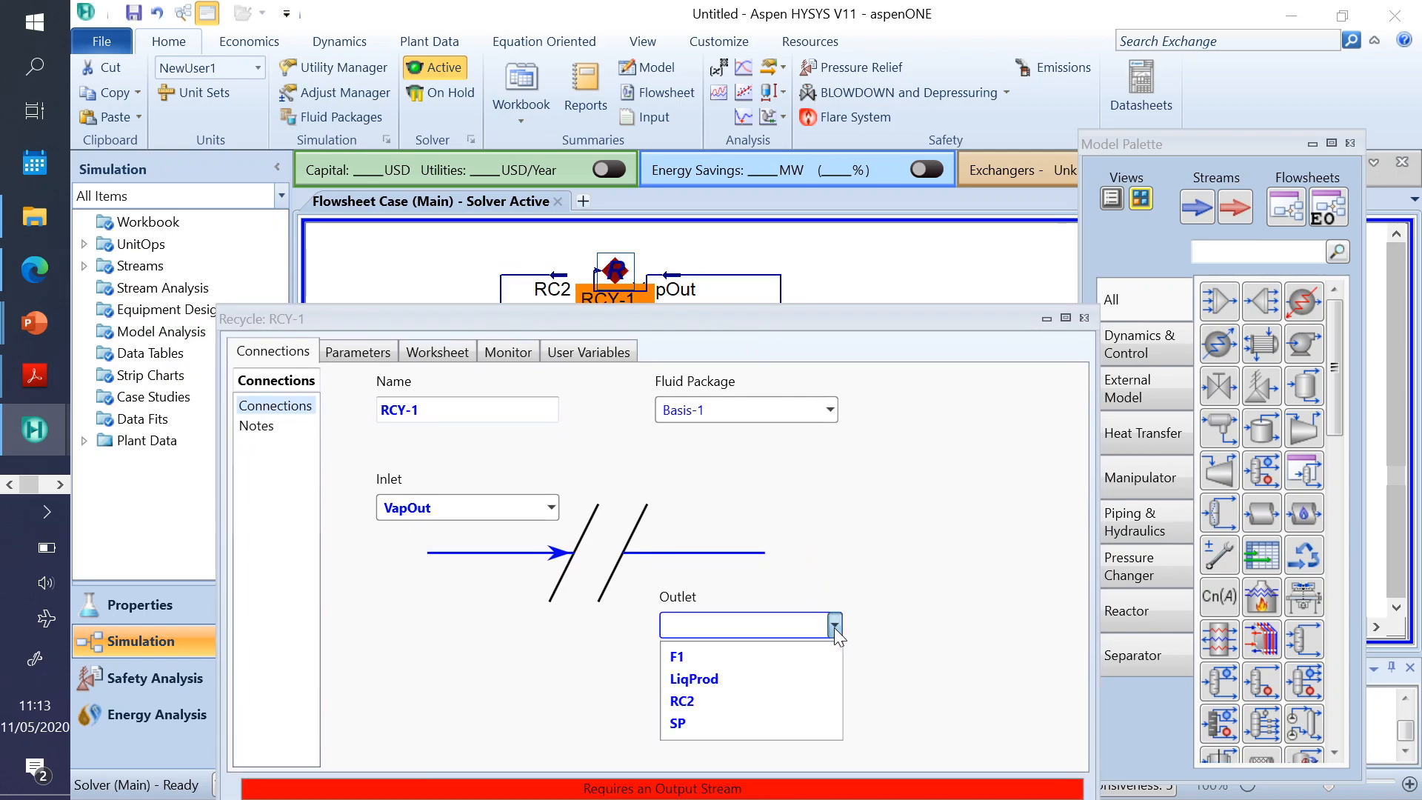
left_click(698, 703)
left_click_drag(892, 318, 777, 282)
left_click(970, 283)
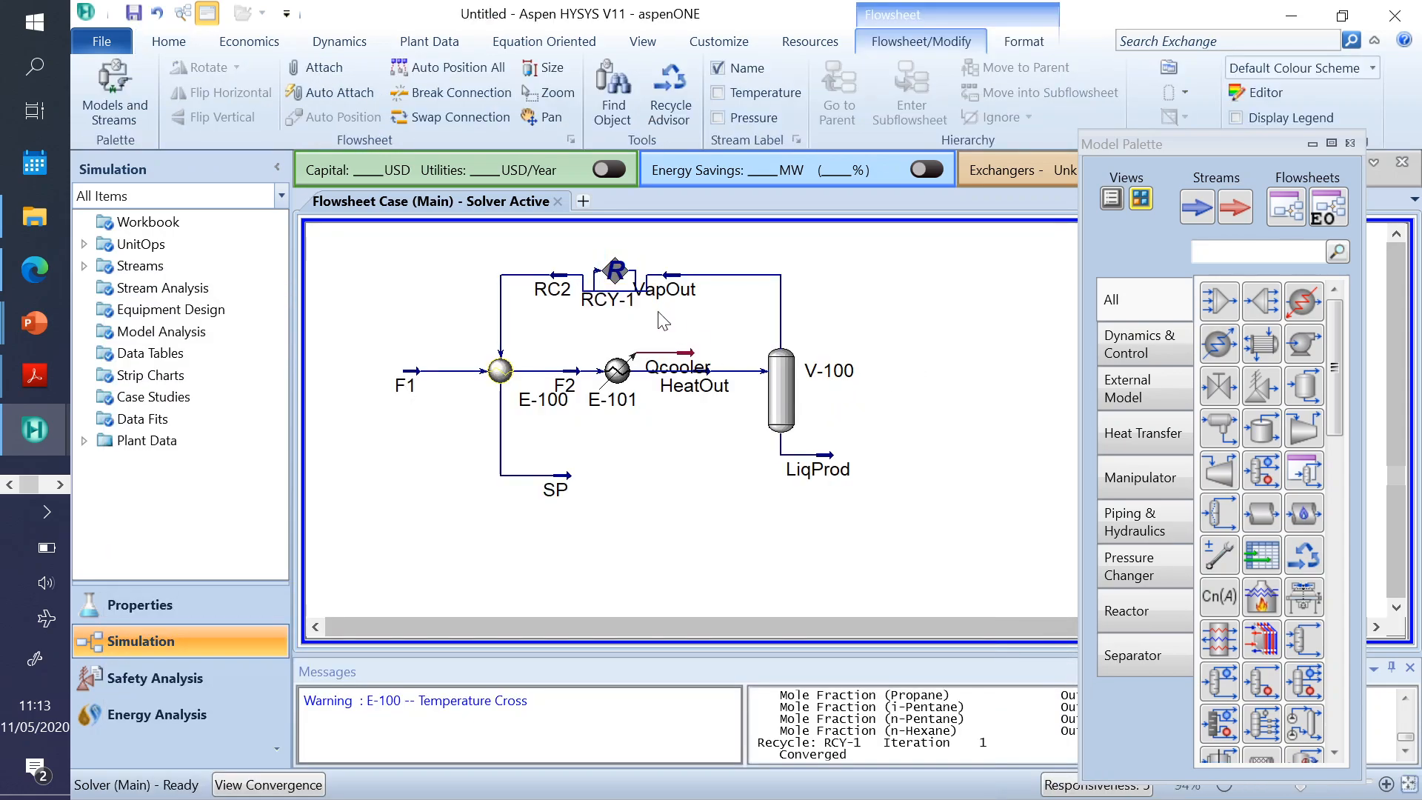
- Compare the conditions of VapOut and RC2 in the worksheet of recycle RCY-1
left_click(621, 278)
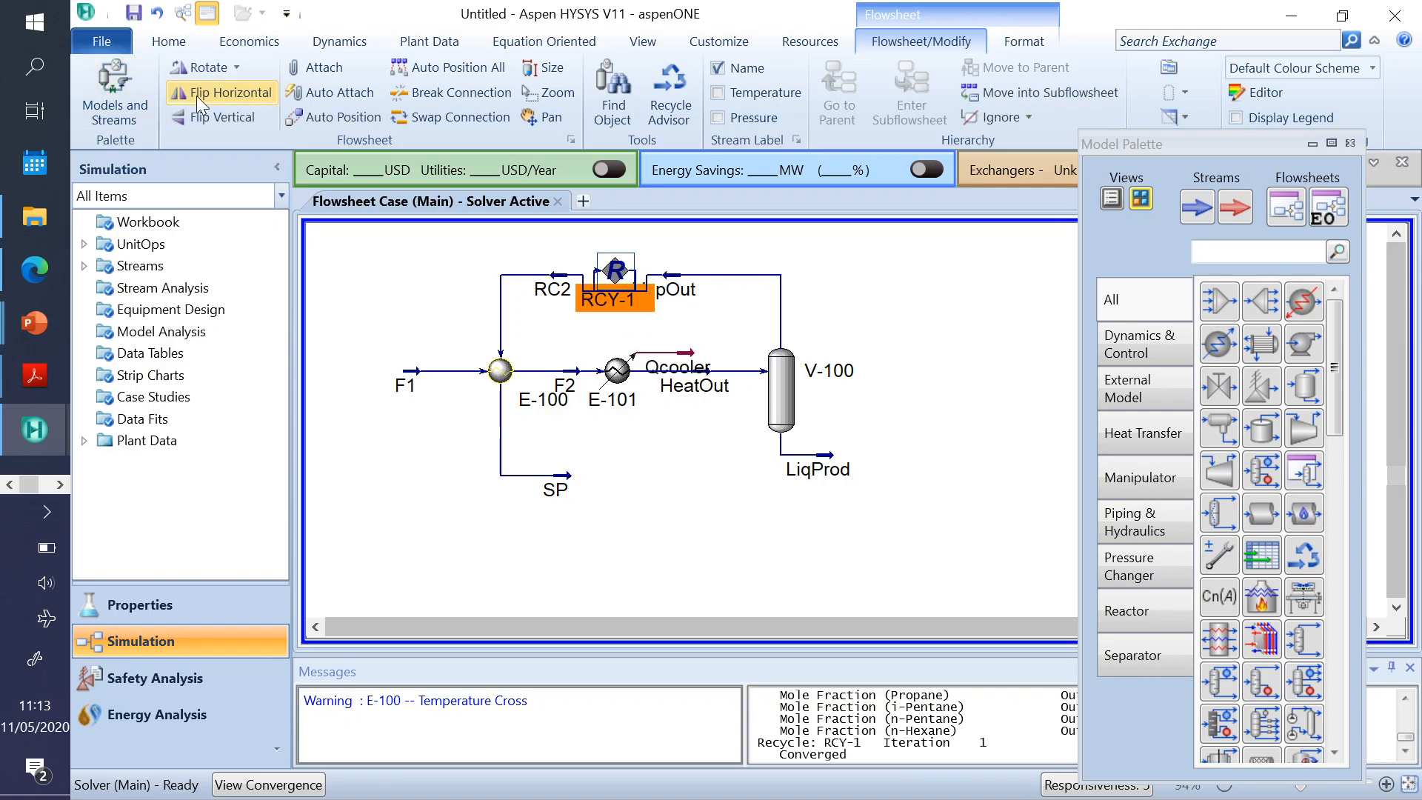
left_click(934, 335)
left_click_drag(616, 273, 616, 149)
double_click(616, 277)
left_click(505, 180)
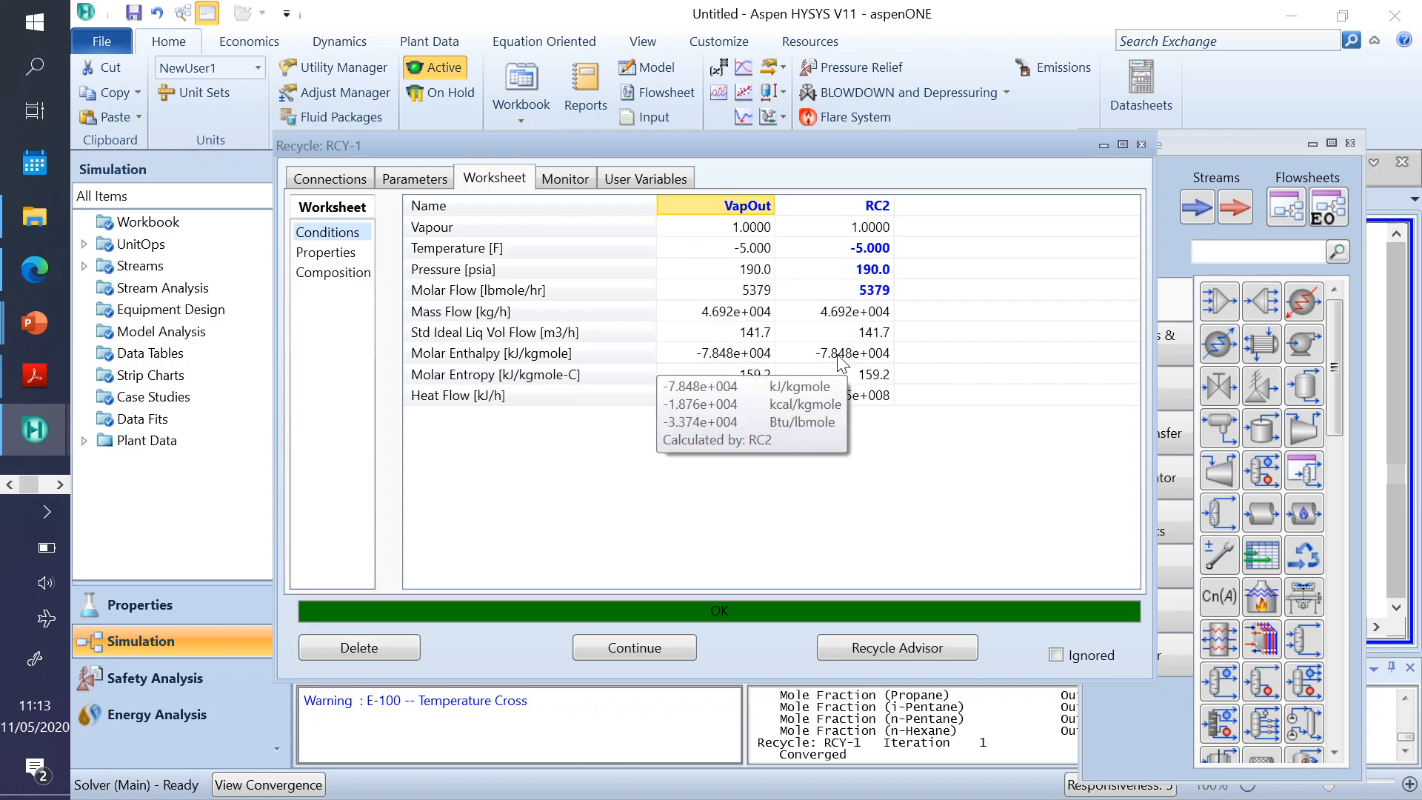
- Review the variable sensitivities, convergence settings and numerical settings of recycle RCY-1
left_click(330, 181)
left_click(415, 181)
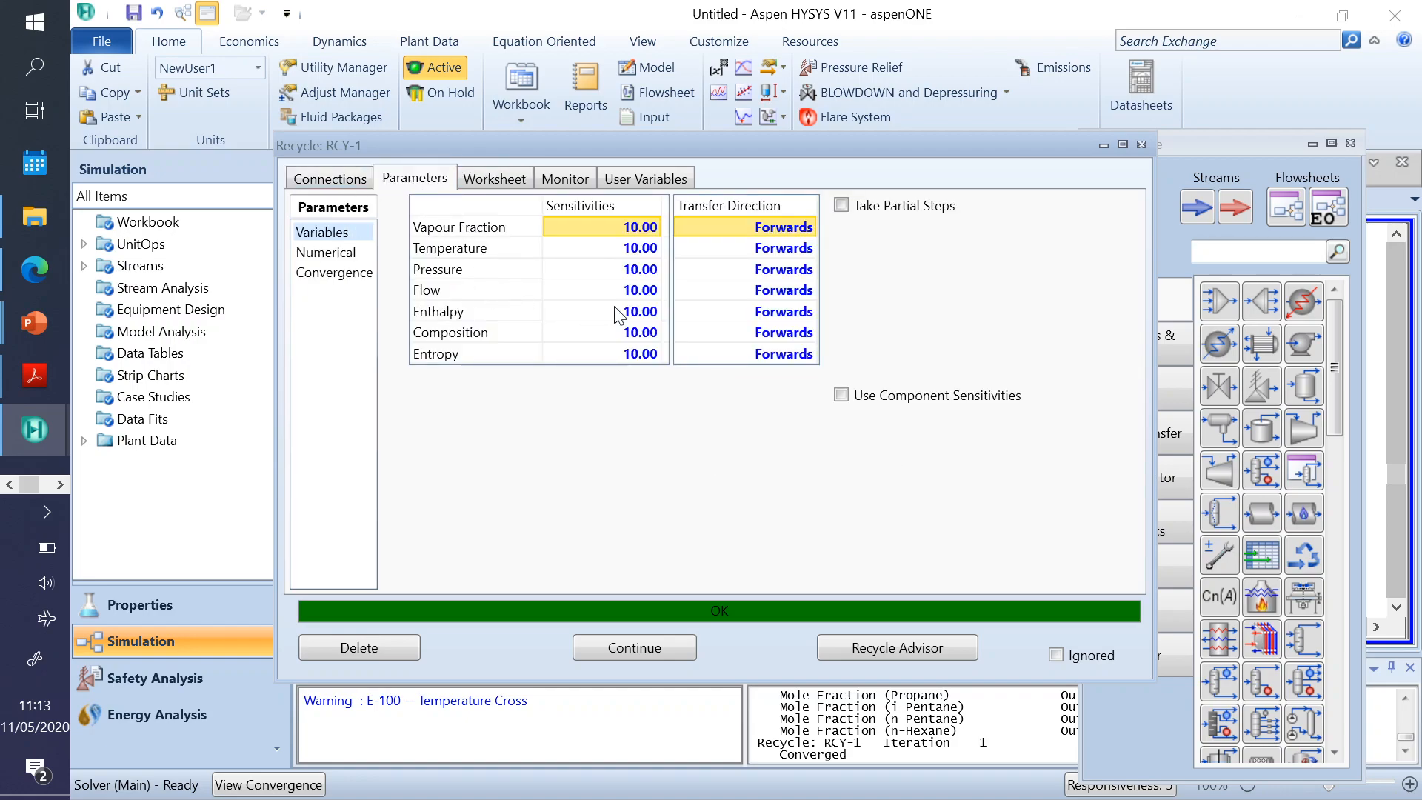
left_click(340, 274)
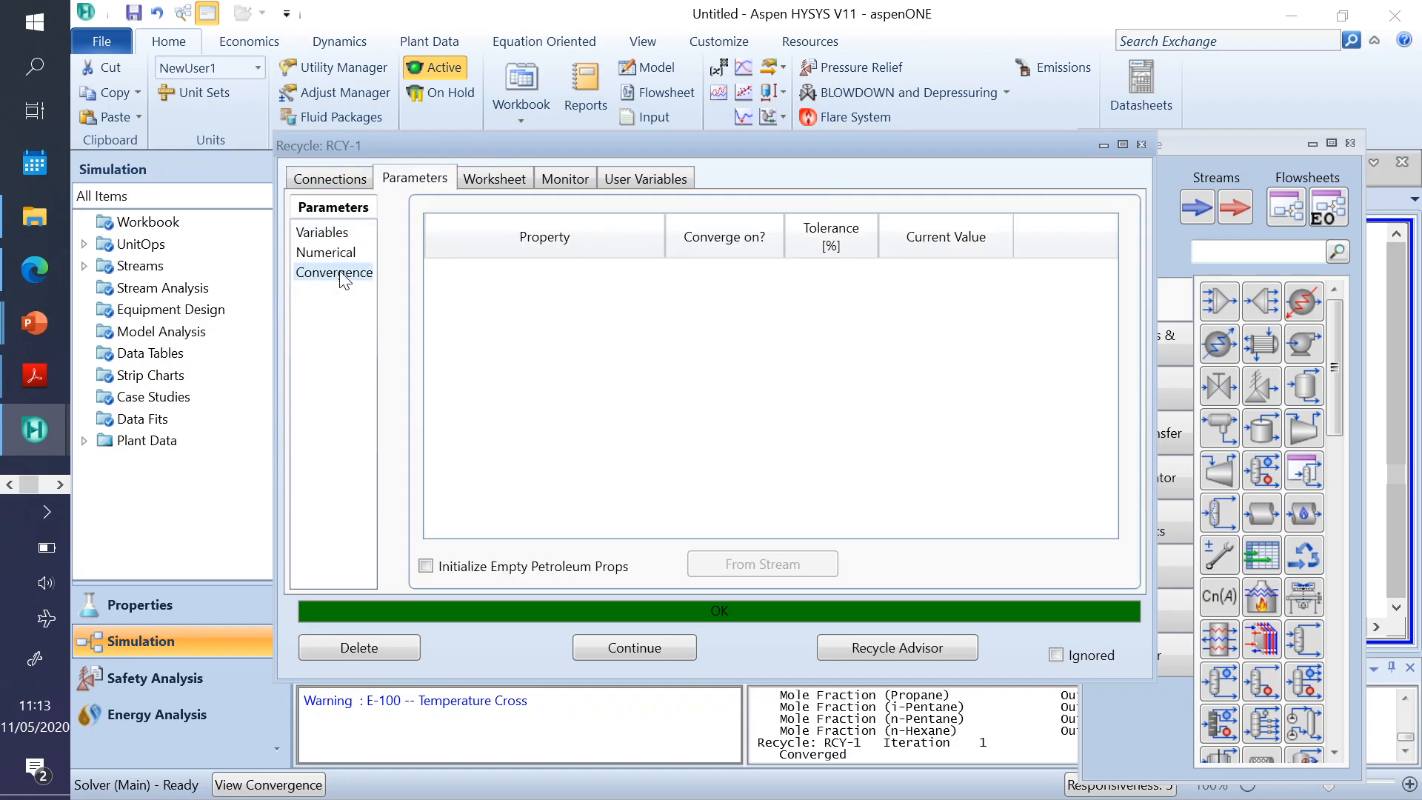
left_click(333, 254)
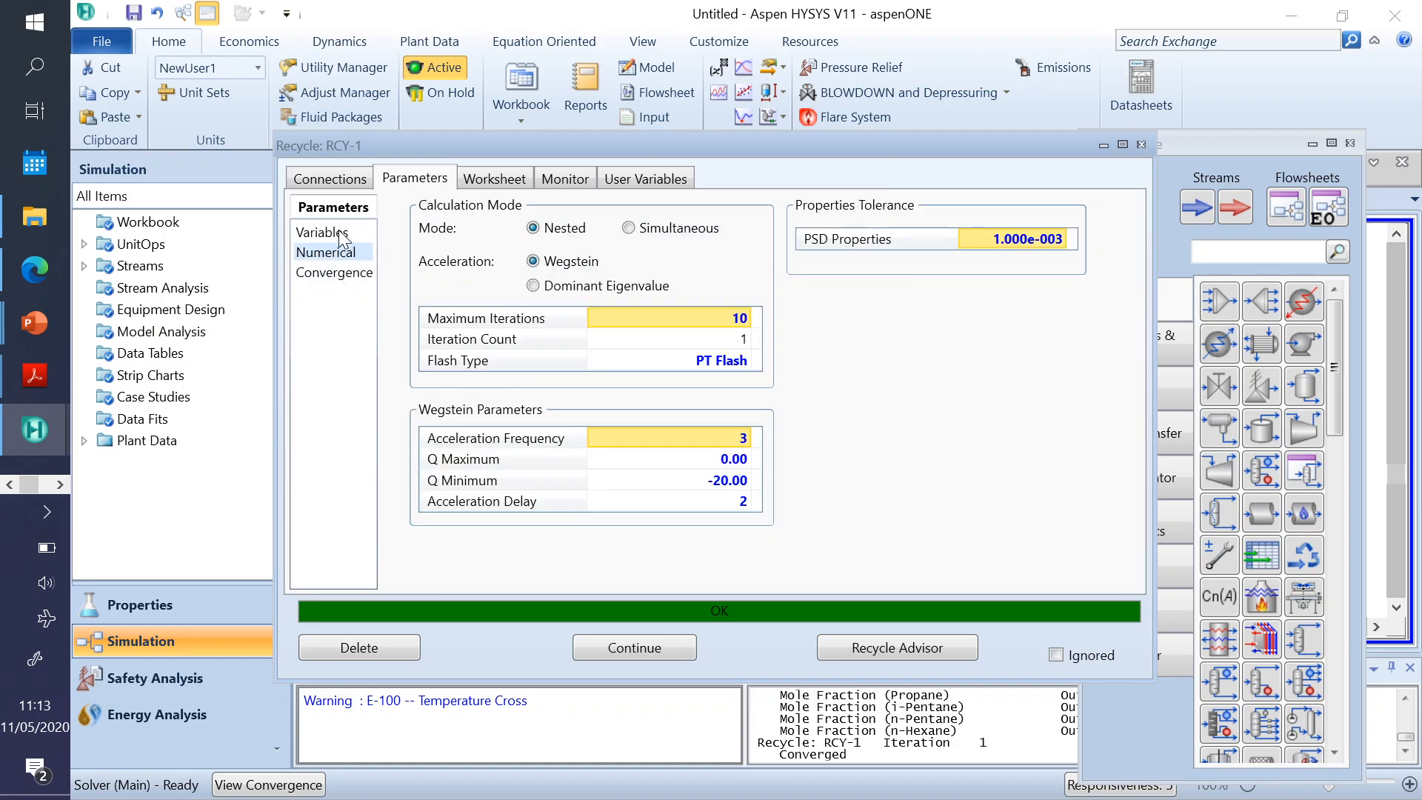
- Review the variable sensitivities, connections, numerical settings and available flash types of recycle RCY-1
left_click(345, 234)
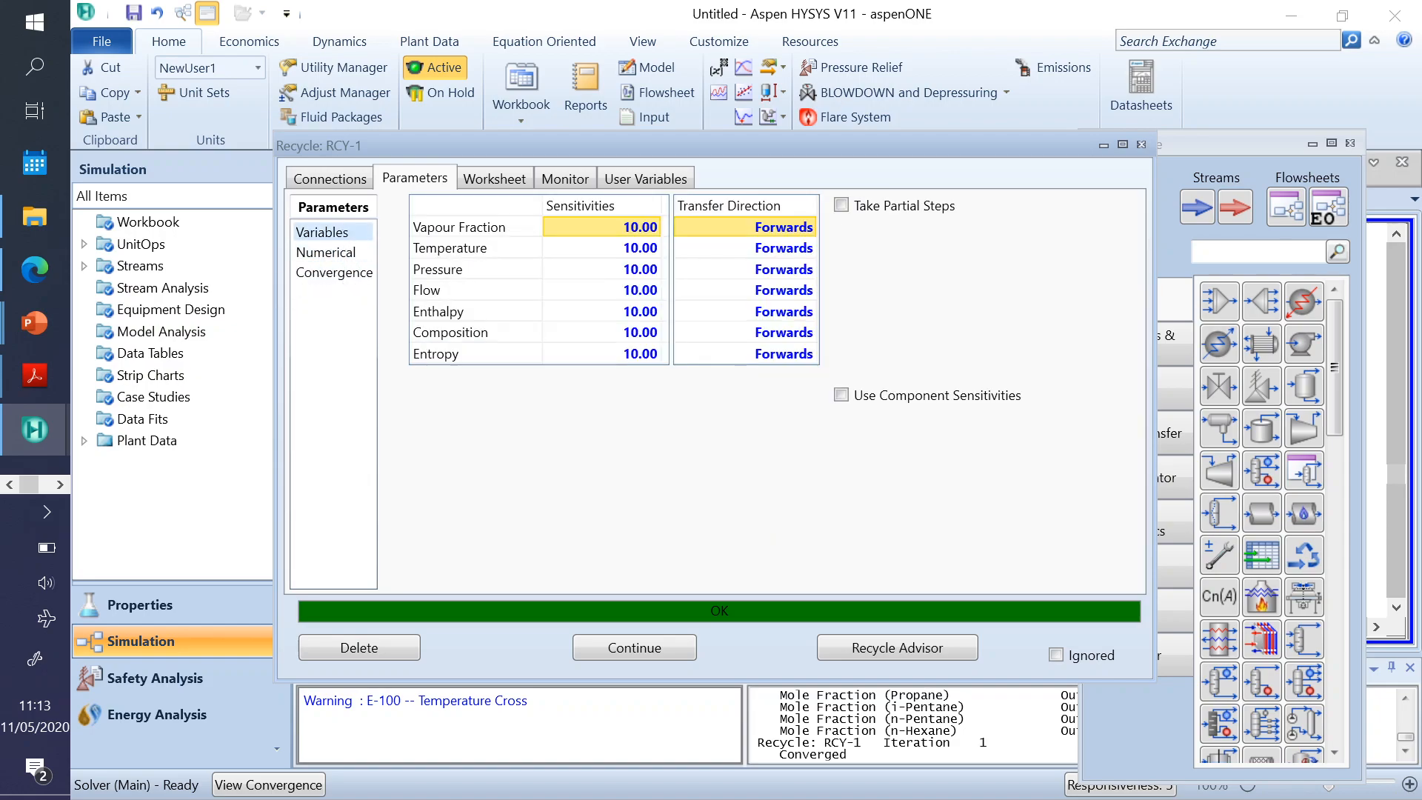
left_click(339, 180)
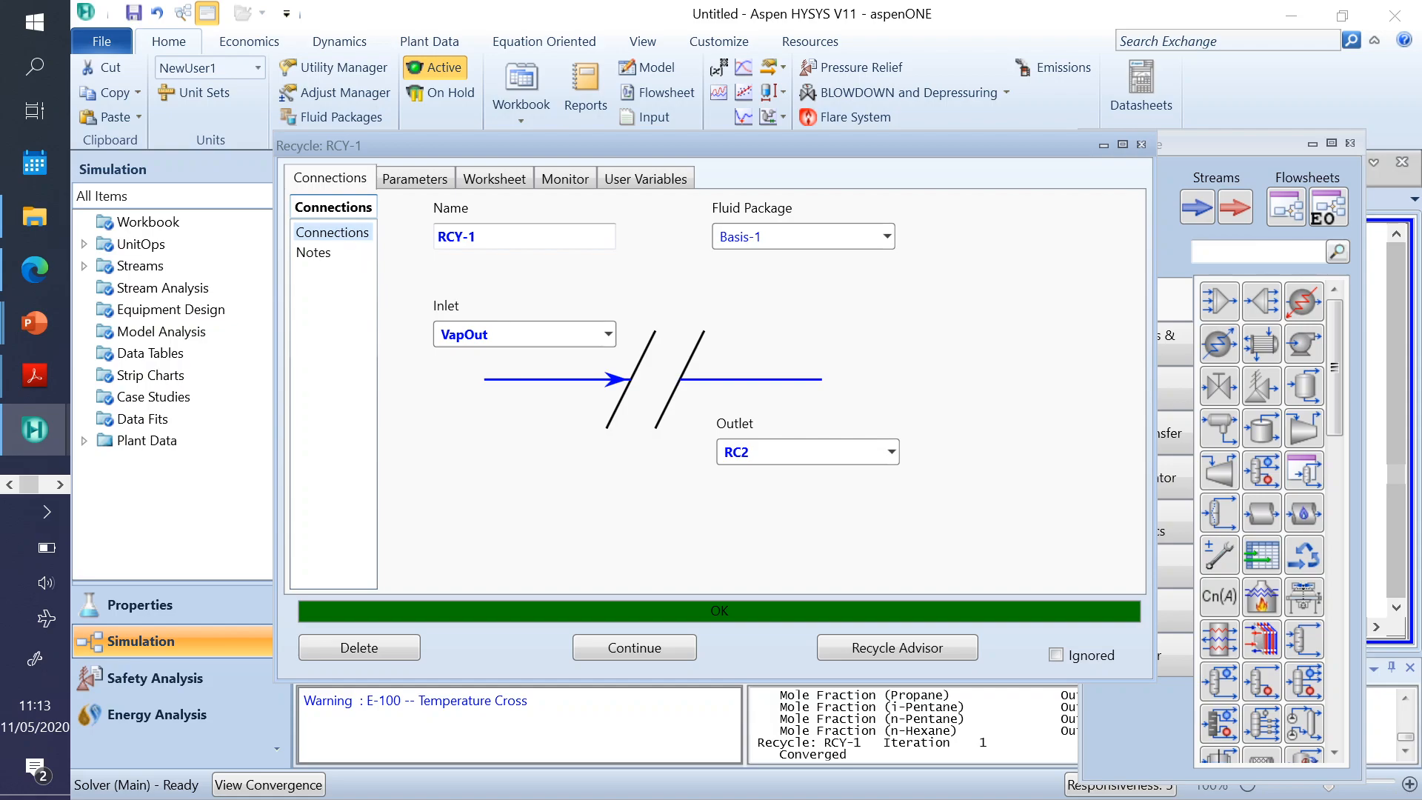
left_click(410, 184)
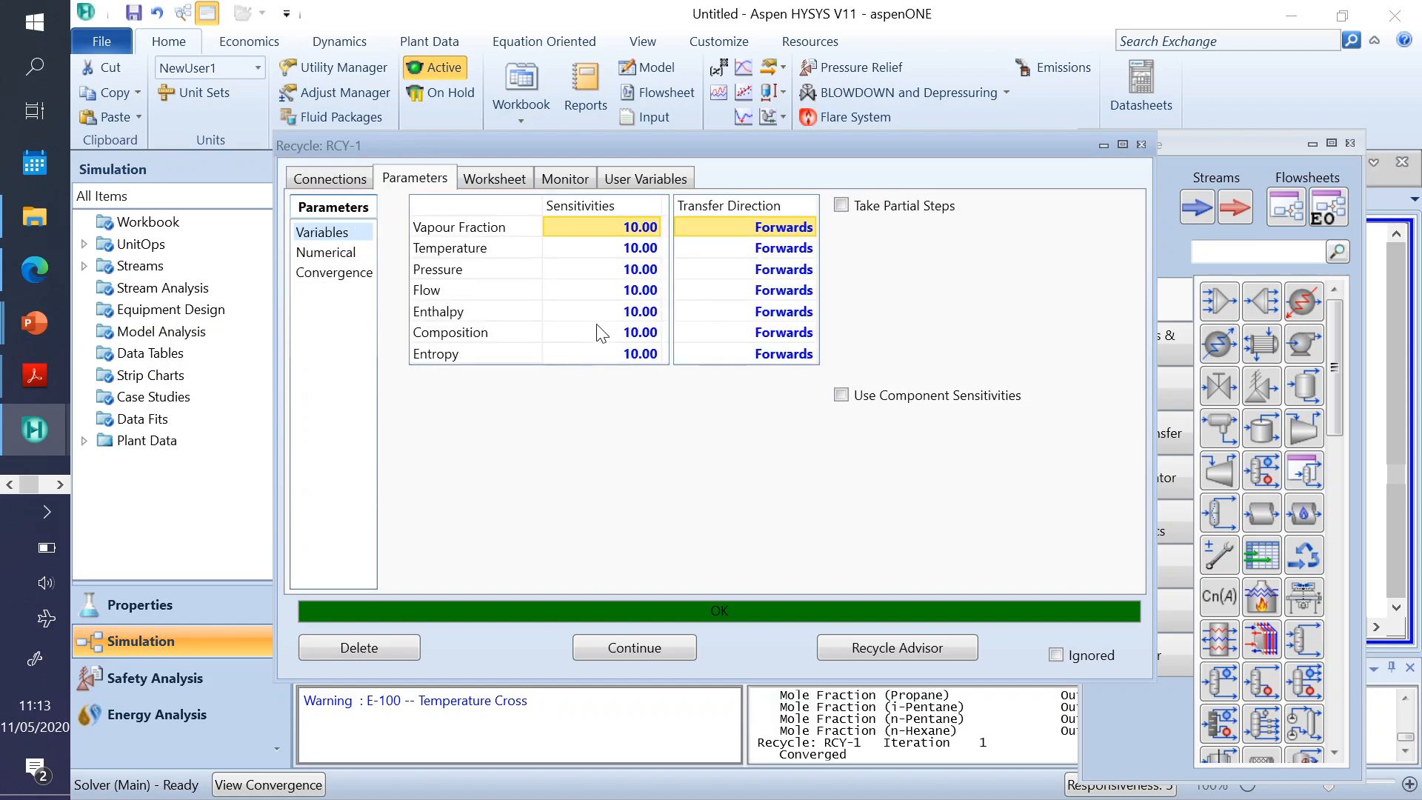
left_click(333, 254)
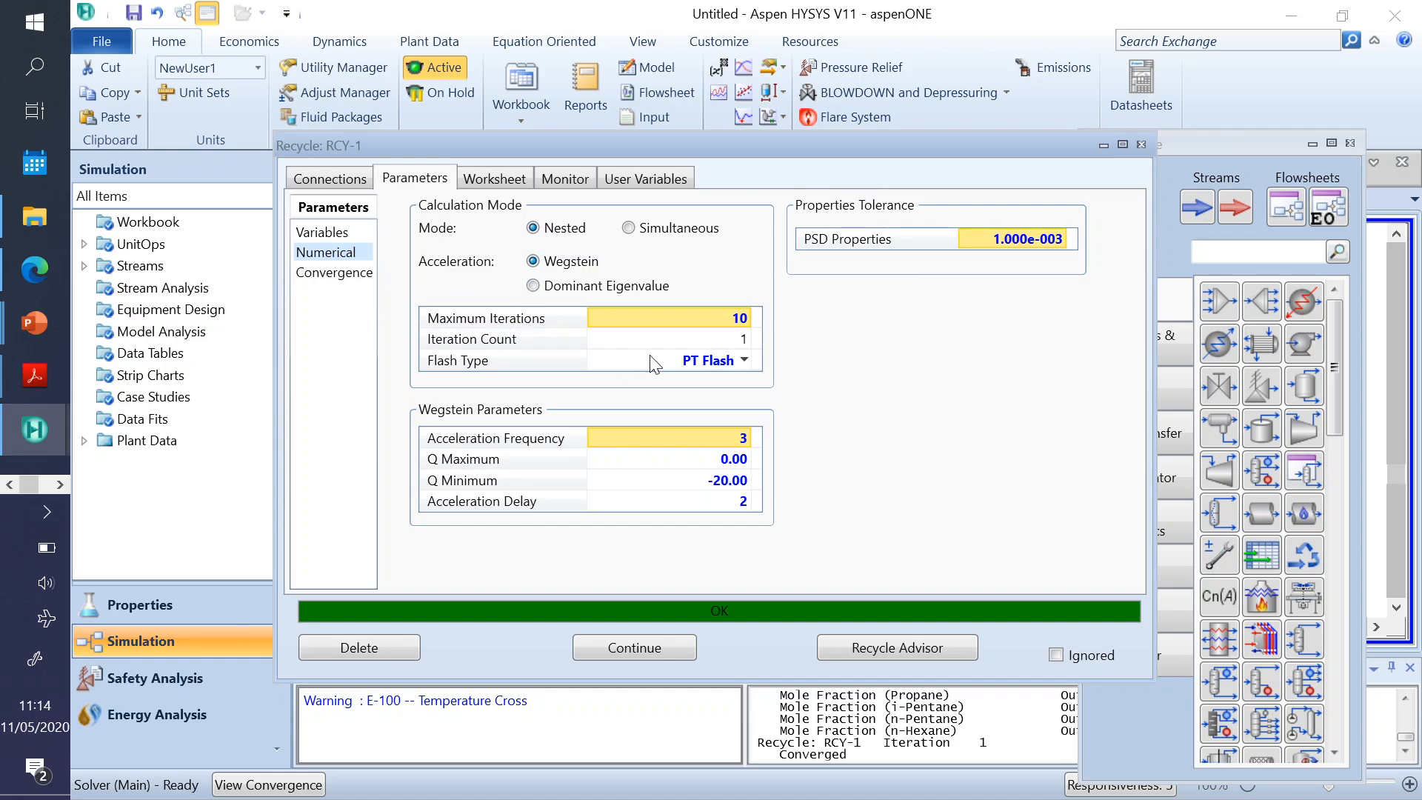
left_click(722, 360)
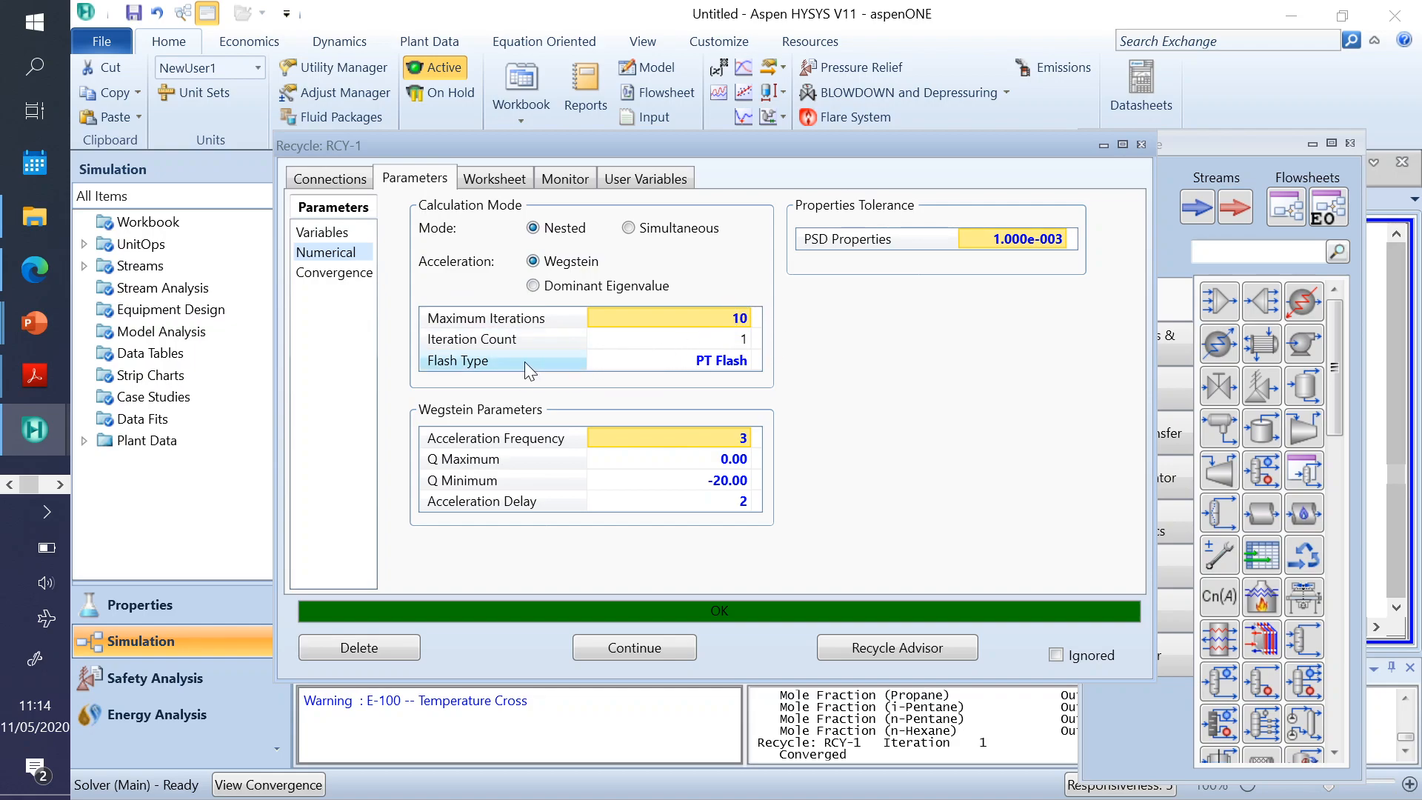
left_click(744, 361)
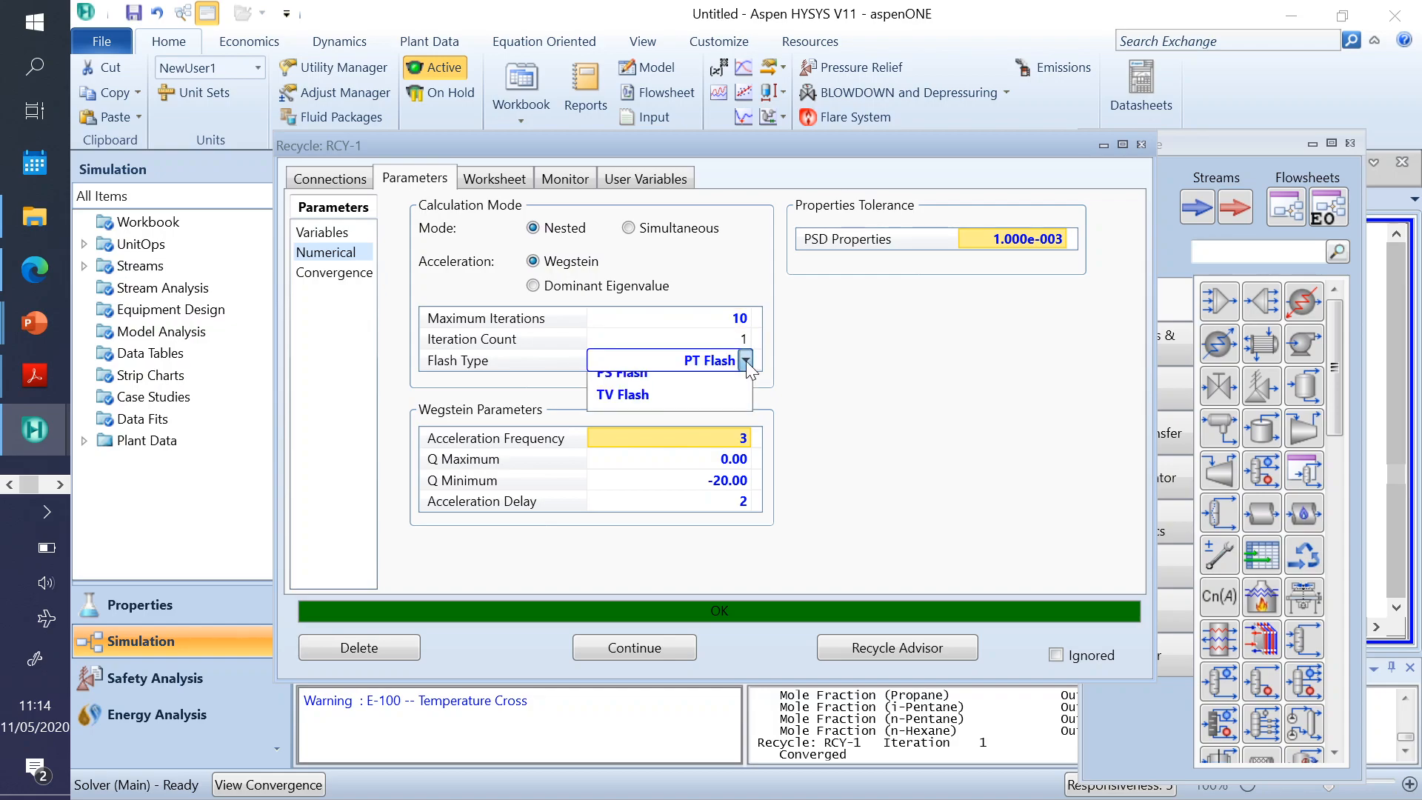
left_click(865, 379)
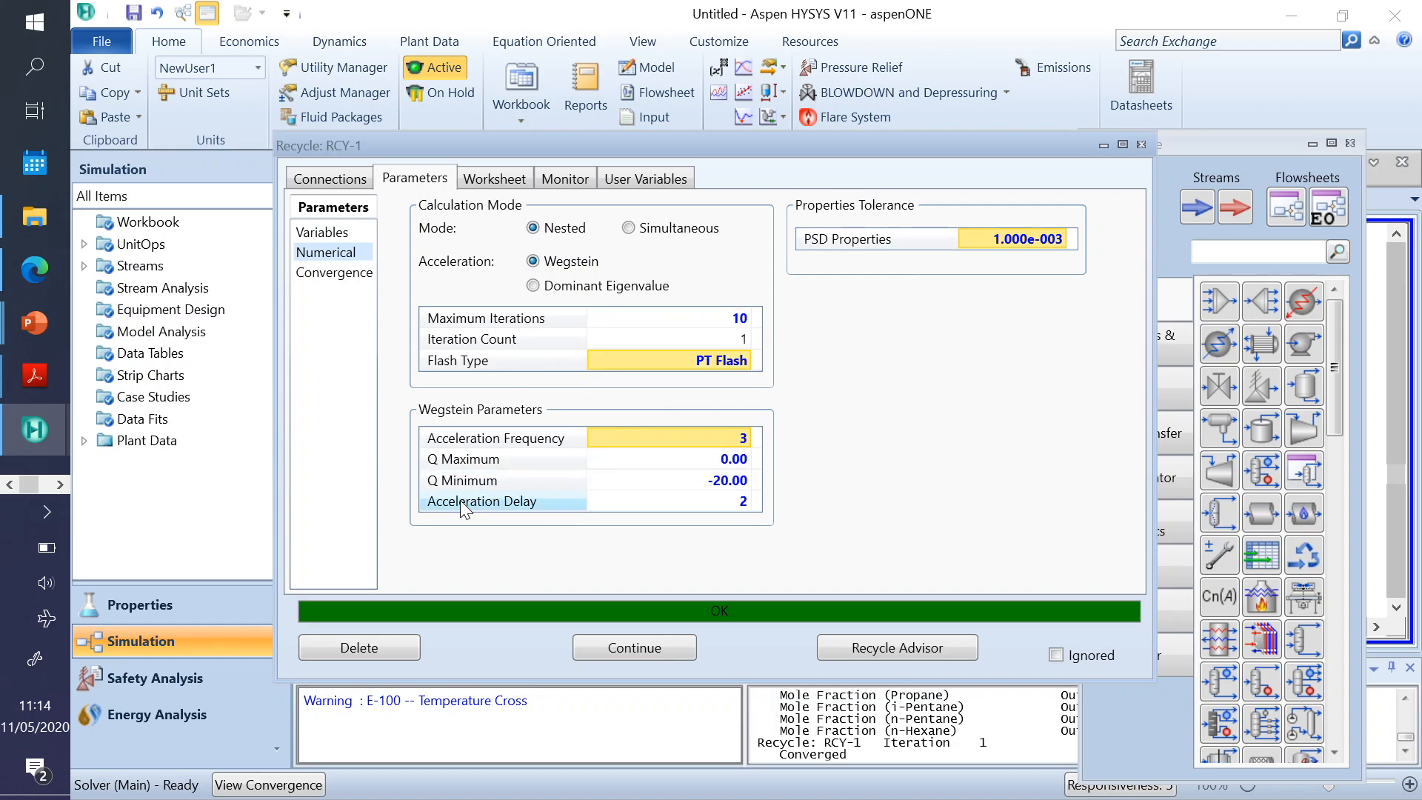
- Look through the worksheet conditions, monitor setup and user variables of recycle RCY-1 and return to its numerical parameters
left_click(509, 187)
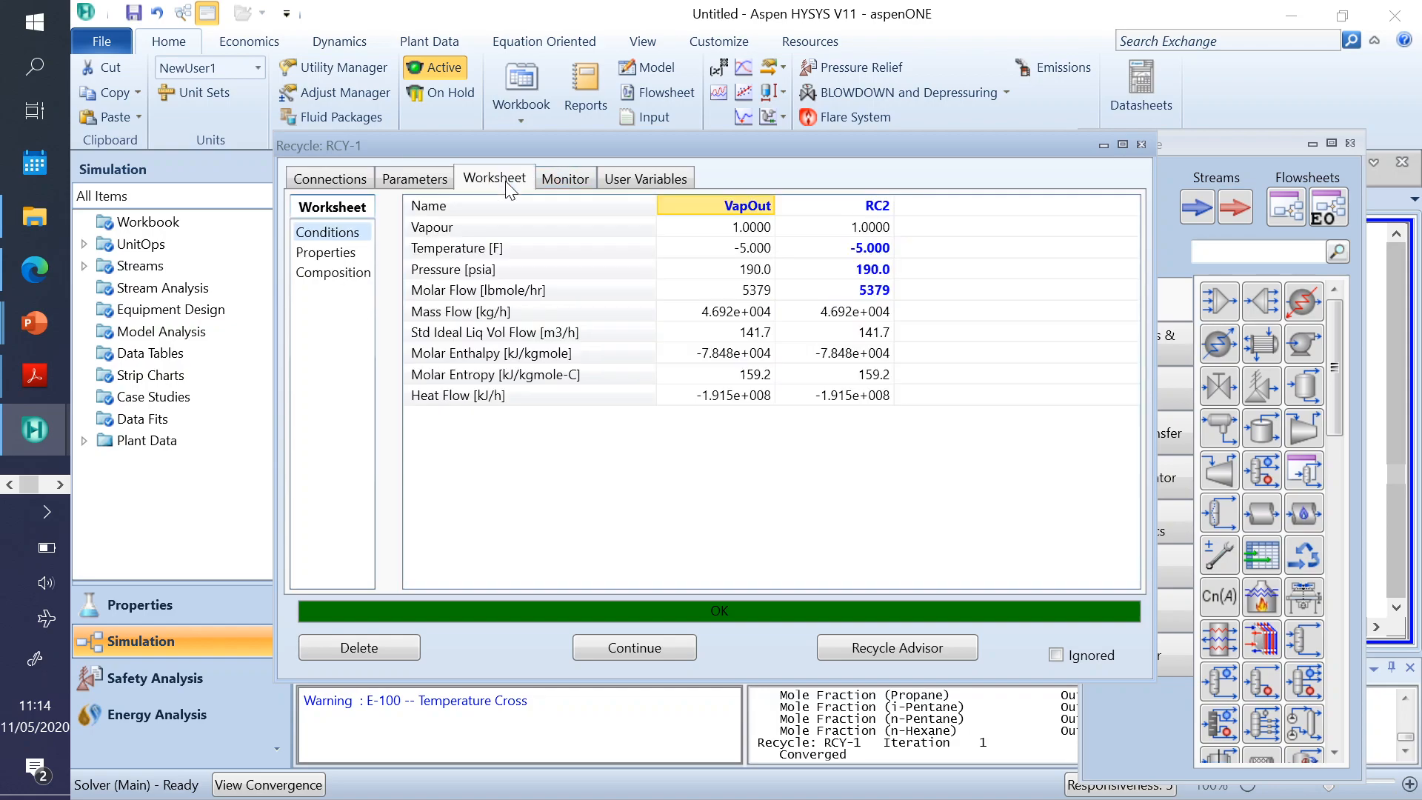
left_click(568, 186)
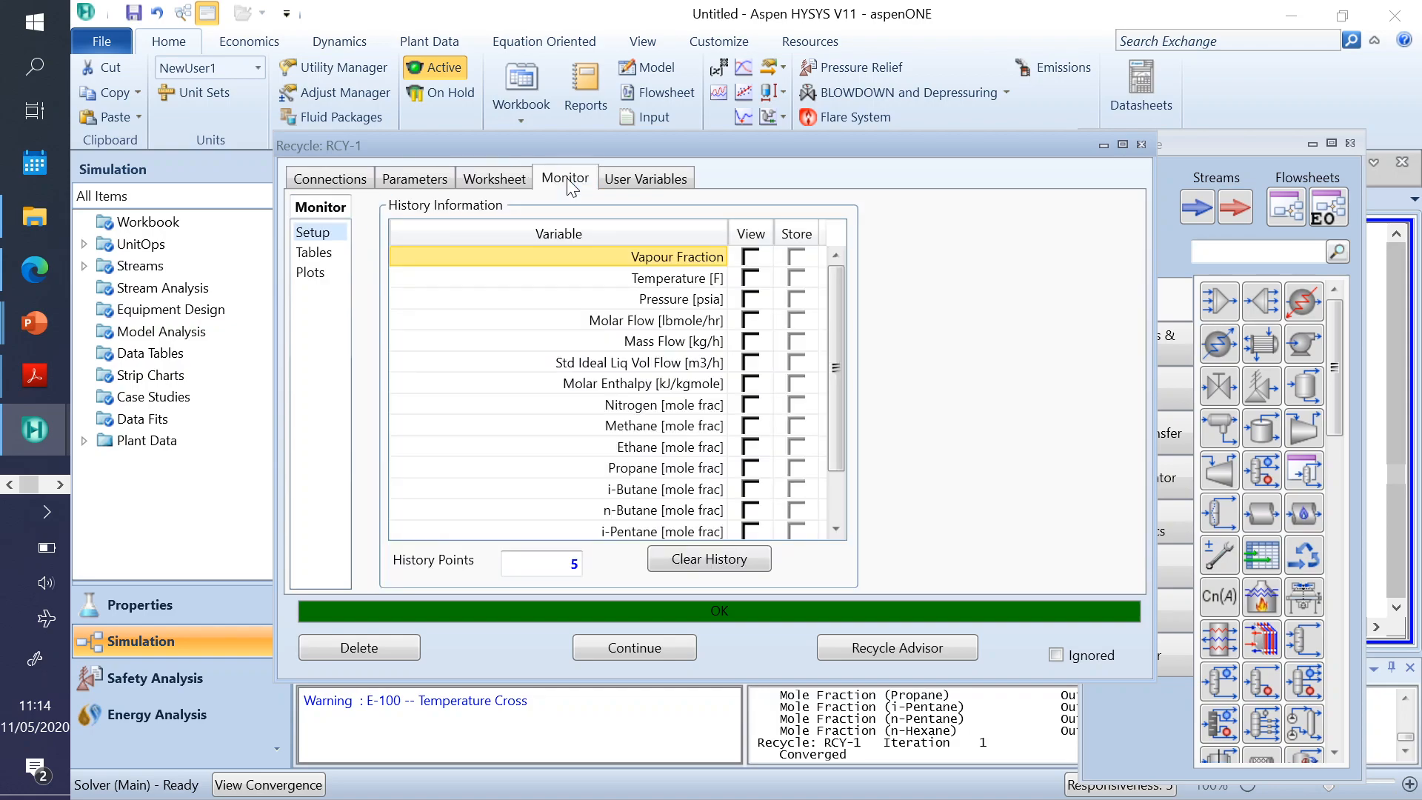
left_click(628, 187)
left_click(445, 180)
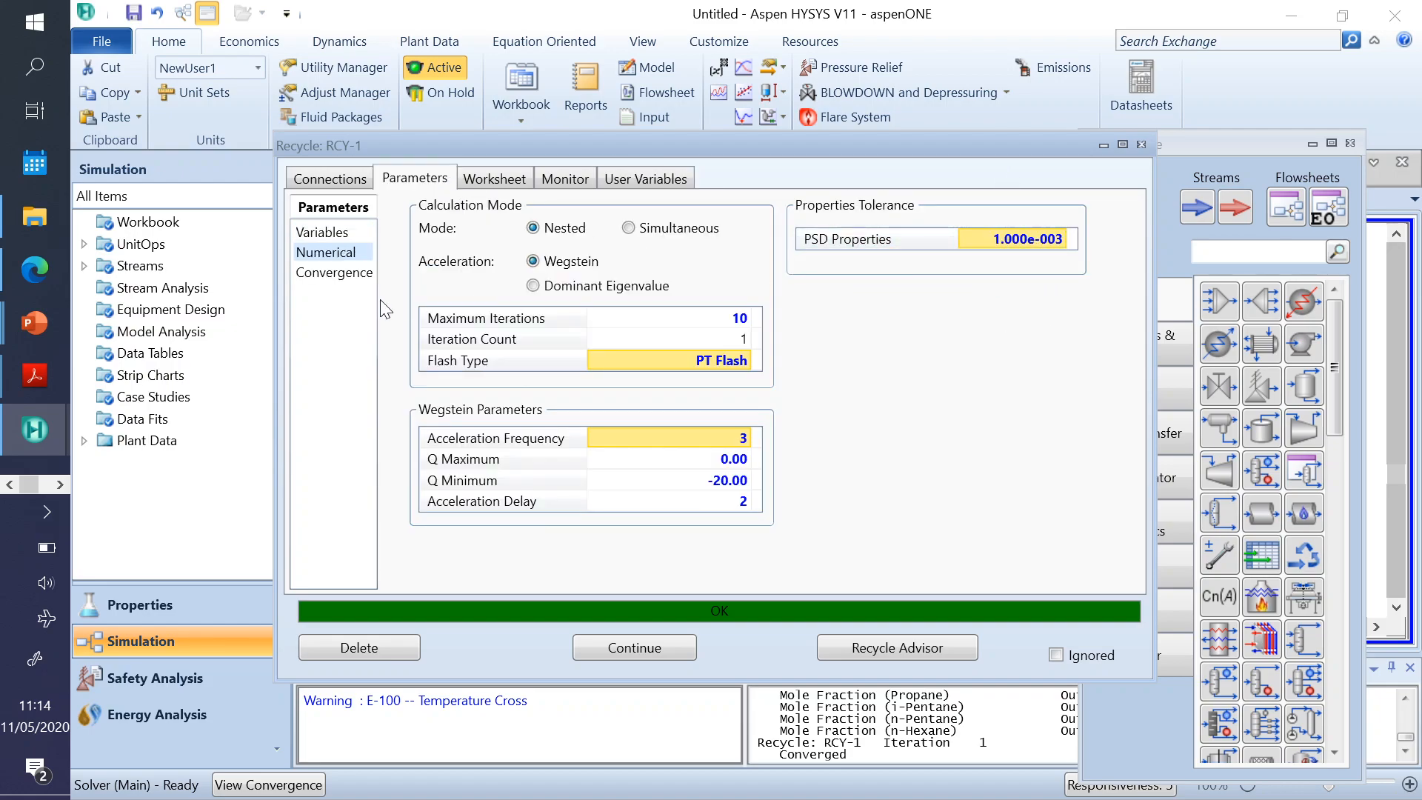
- Continue the iteration of recycle RCY-1 from its connections page and close its window
left_click(311, 182)
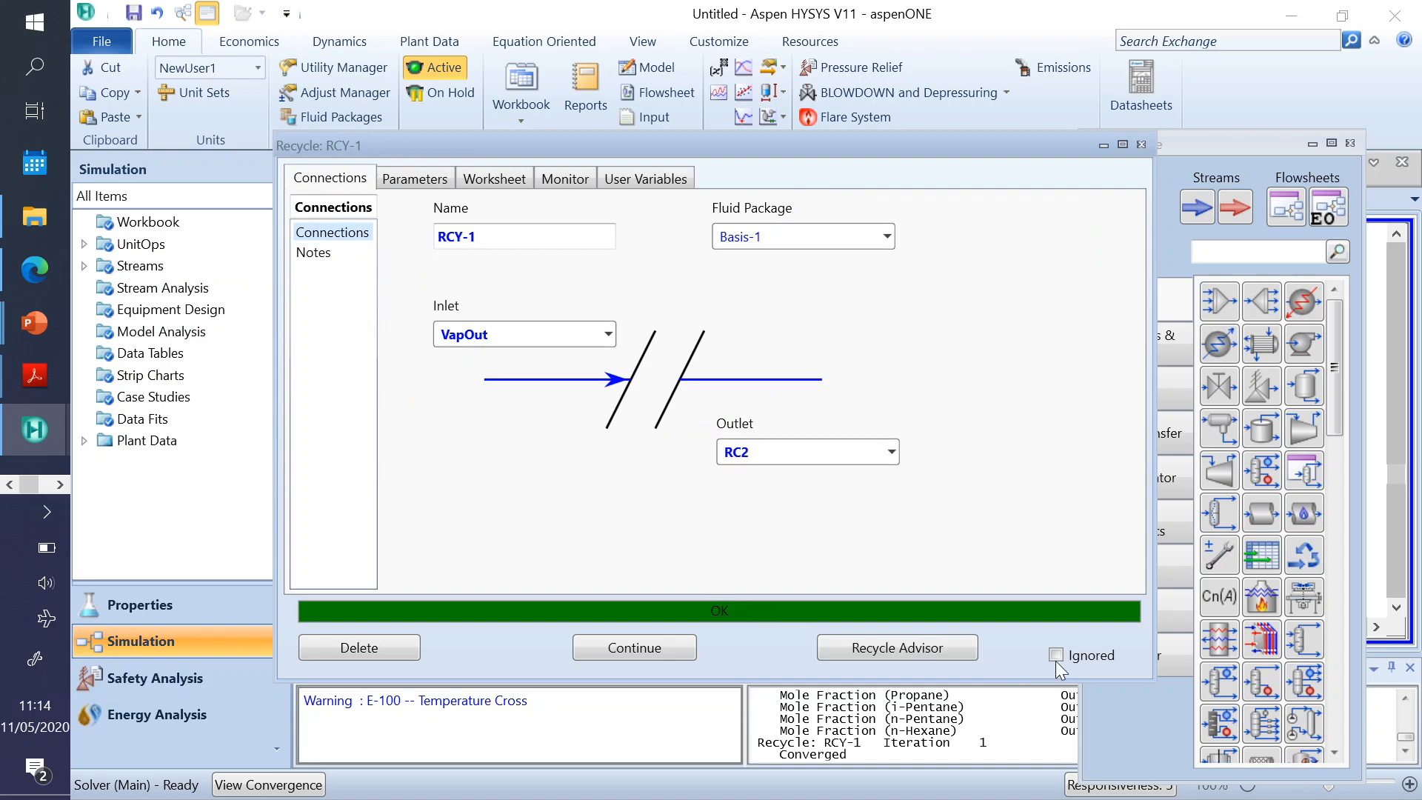
left_click(620, 656)
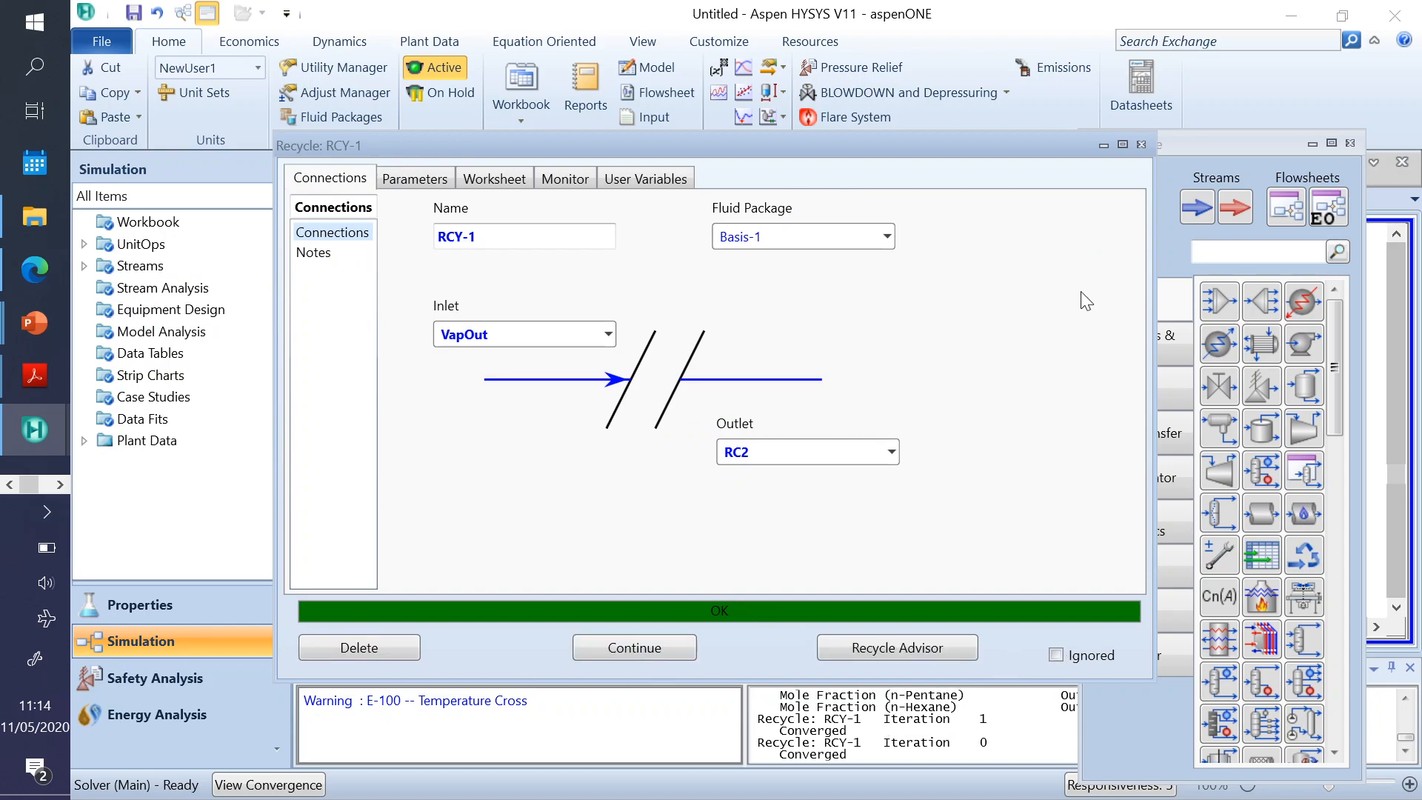
left_click(1141, 145)
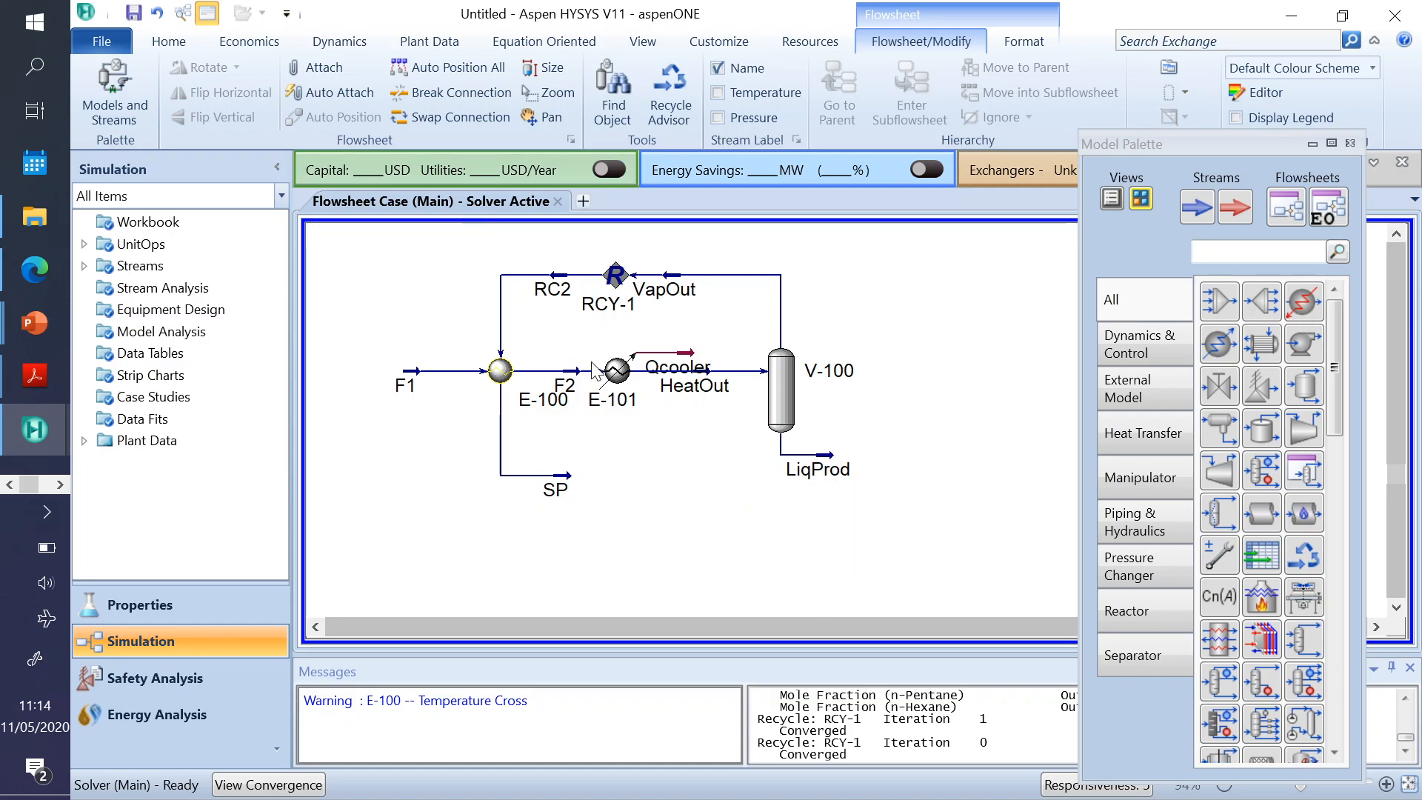
- Move stream SP slightly up, closer to exchanger E-100, on the flowsheet
scroll(919, 415, "down", 1)
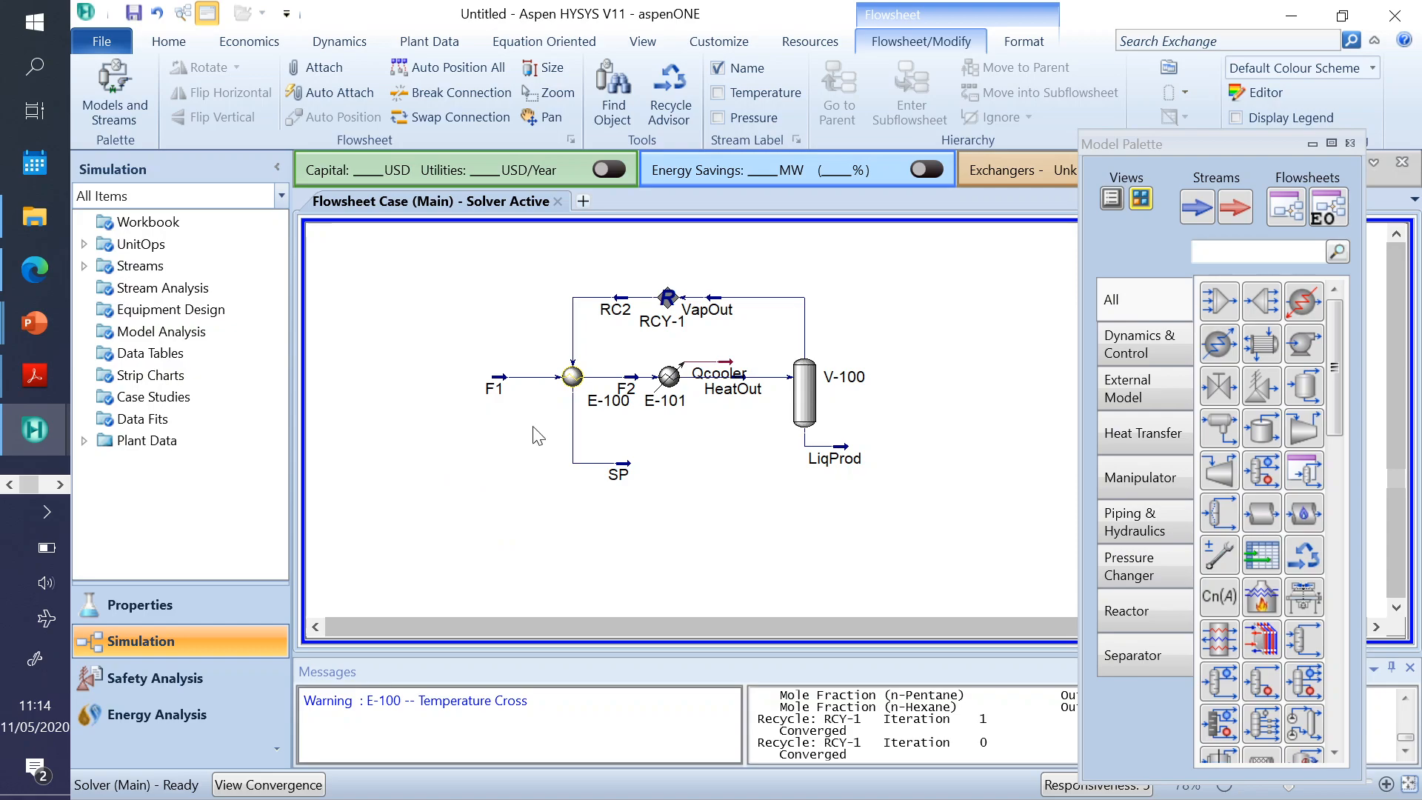
left_click_drag(620, 474, 619, 457)
left_click(639, 509)
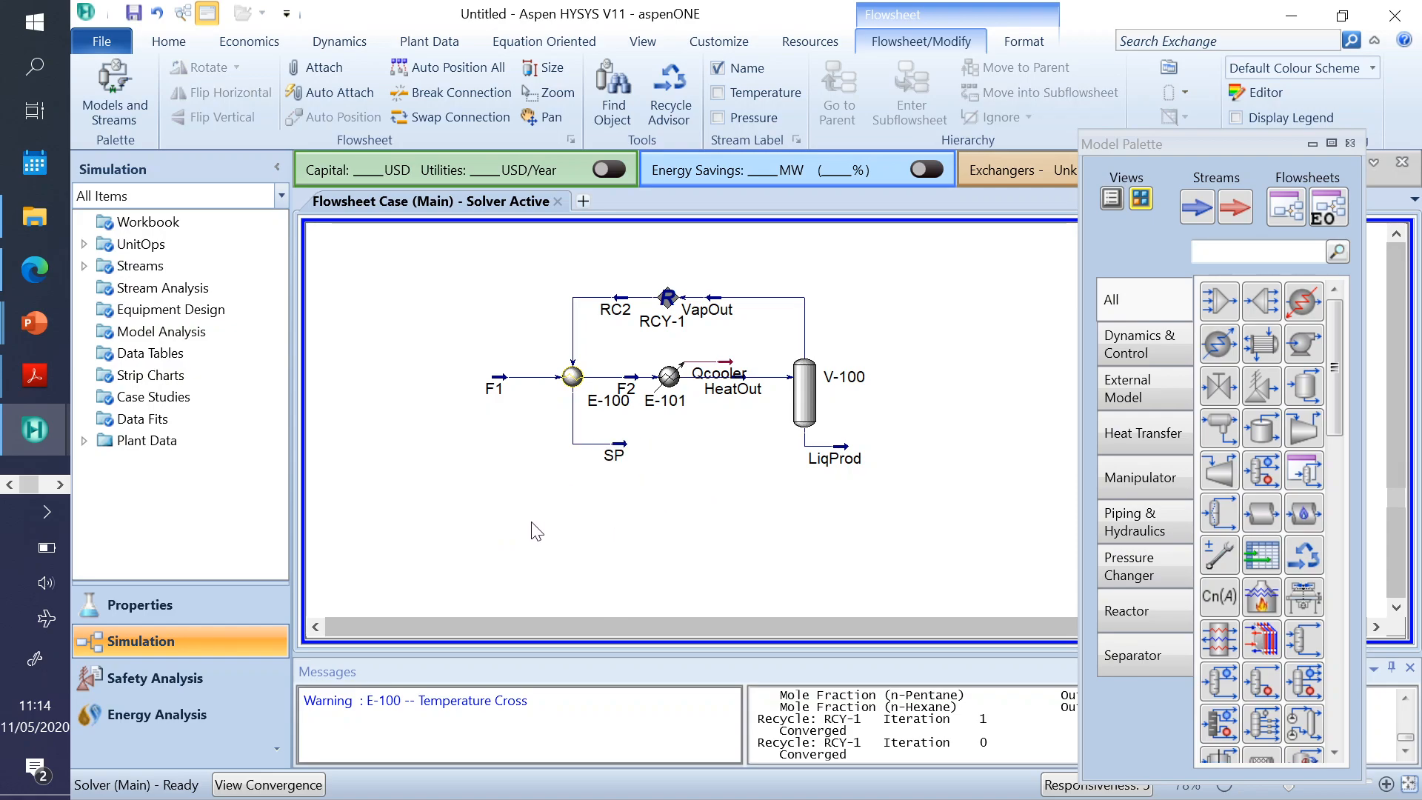
- Add the Material Streams workbook table to the flowsheet, close the model palette and place the table centred below the process diagram
right_click(620, 548)
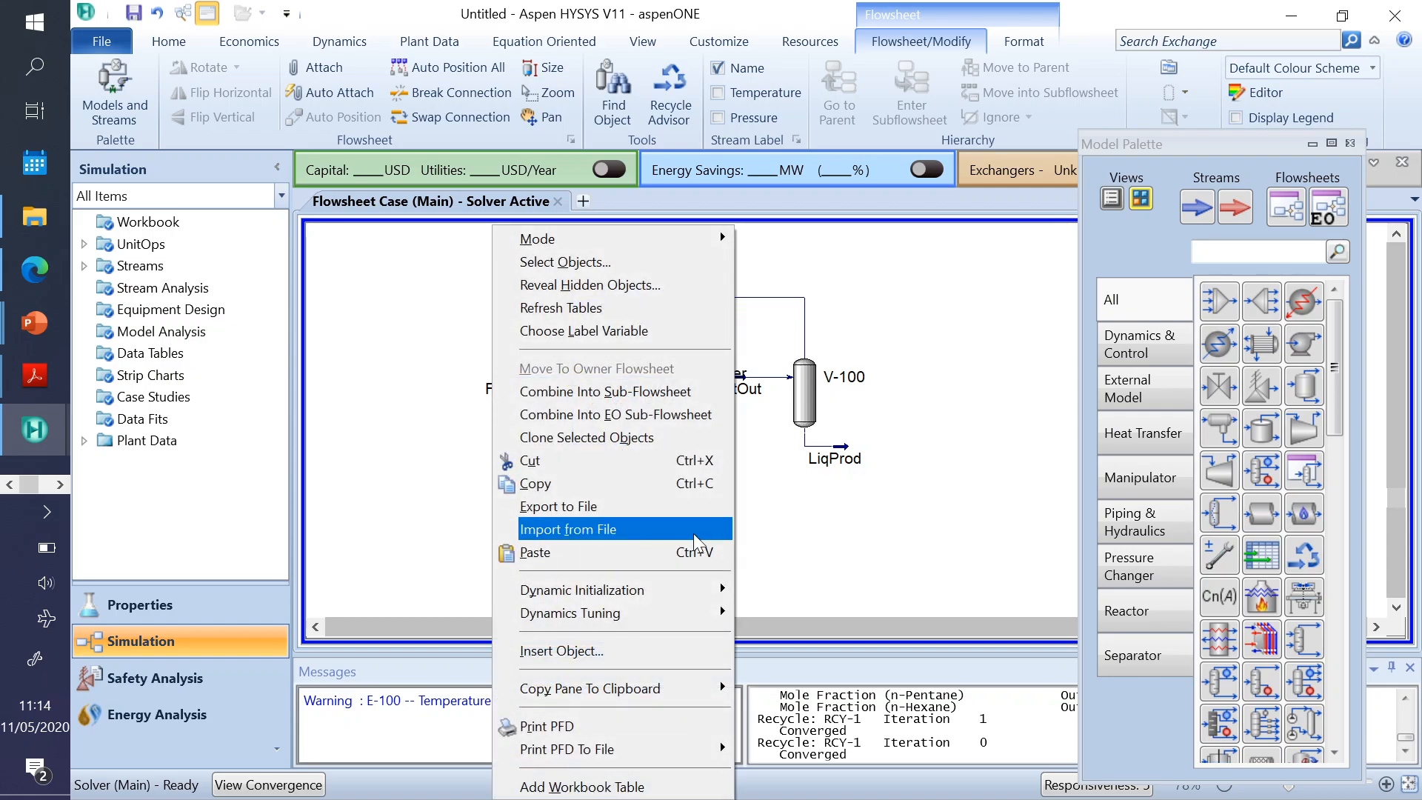
left_click(614, 787)
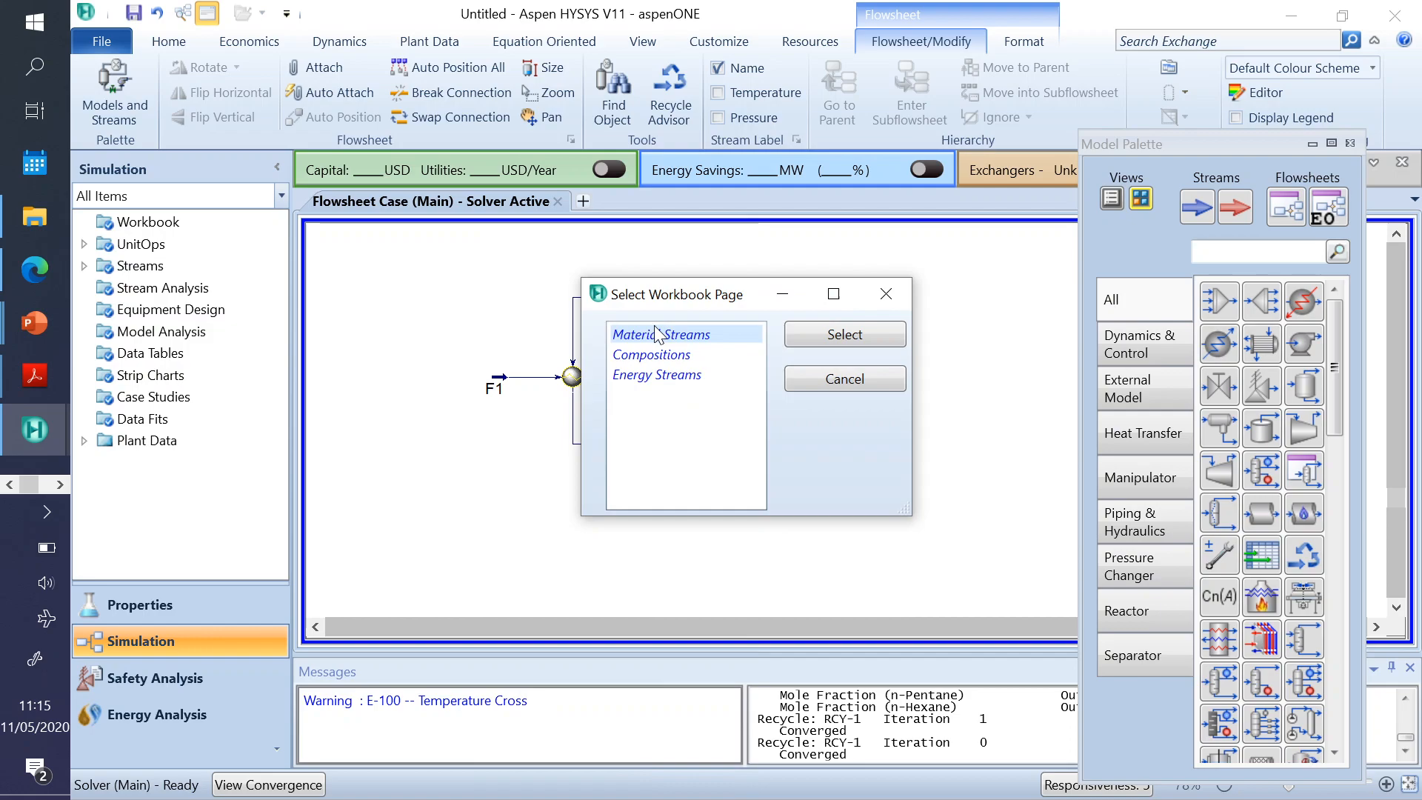
left_click_drag(689, 304, 516, 406)
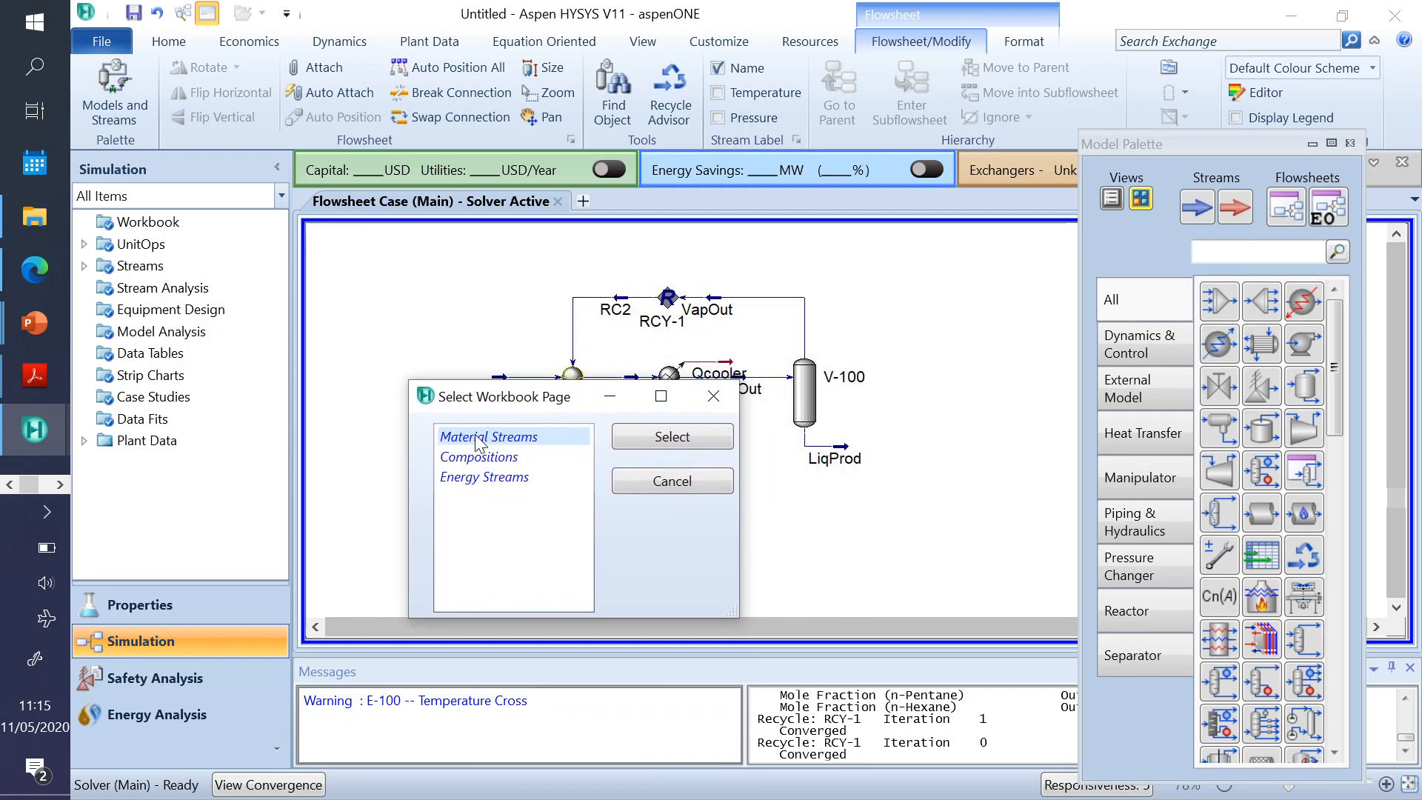
left_click(628, 436)
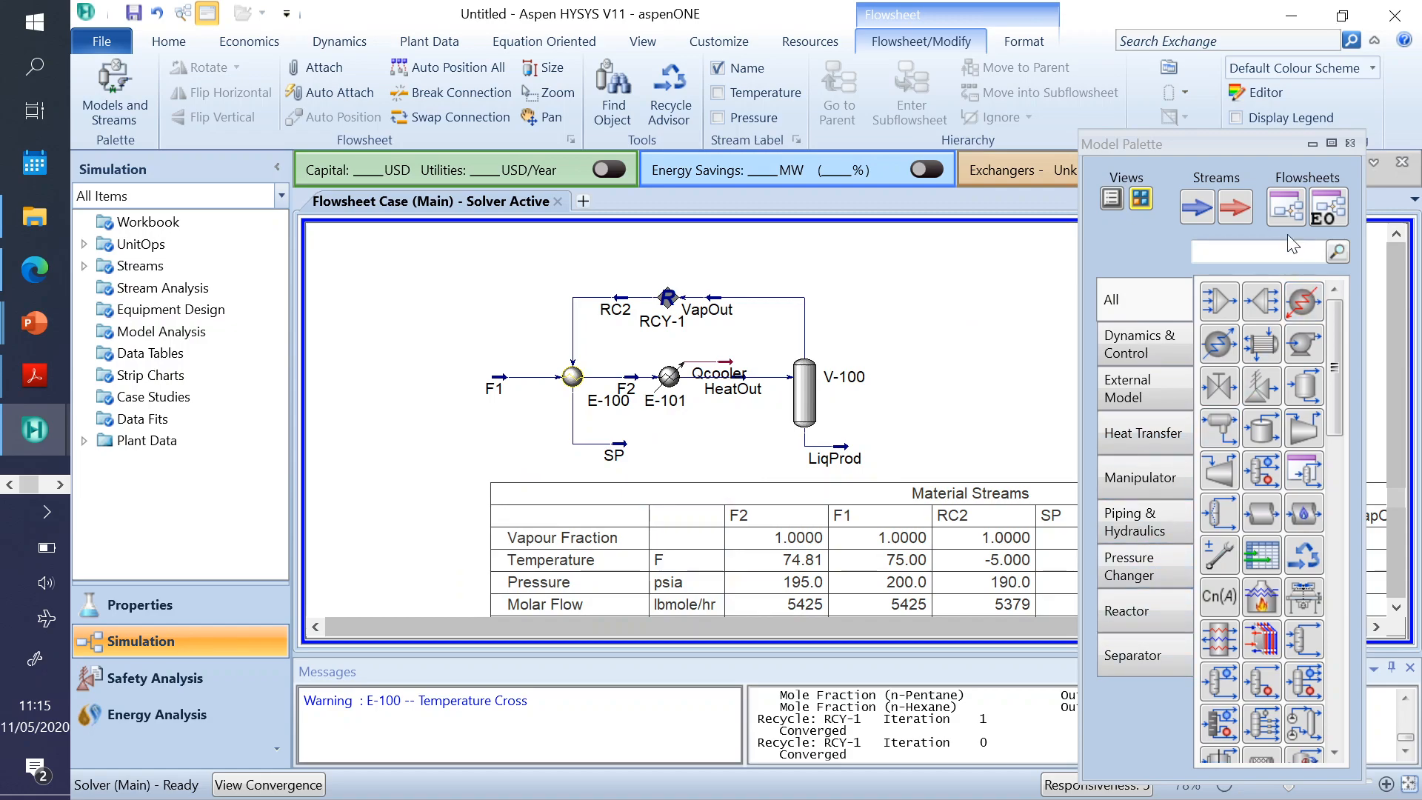
left_click(1350, 143)
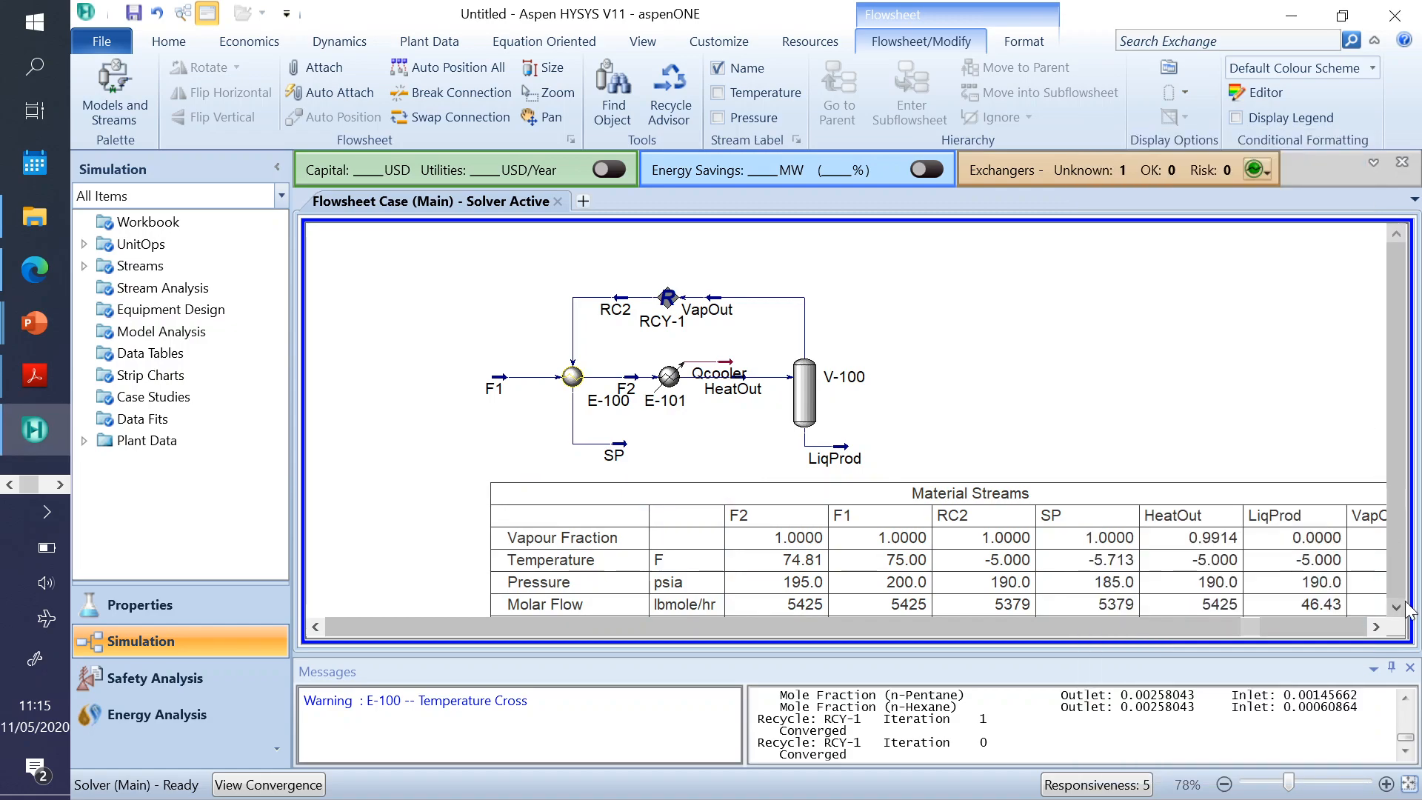
scroll(1097, 376, "down", 3)
left_click_drag(1097, 375, 956, 370)
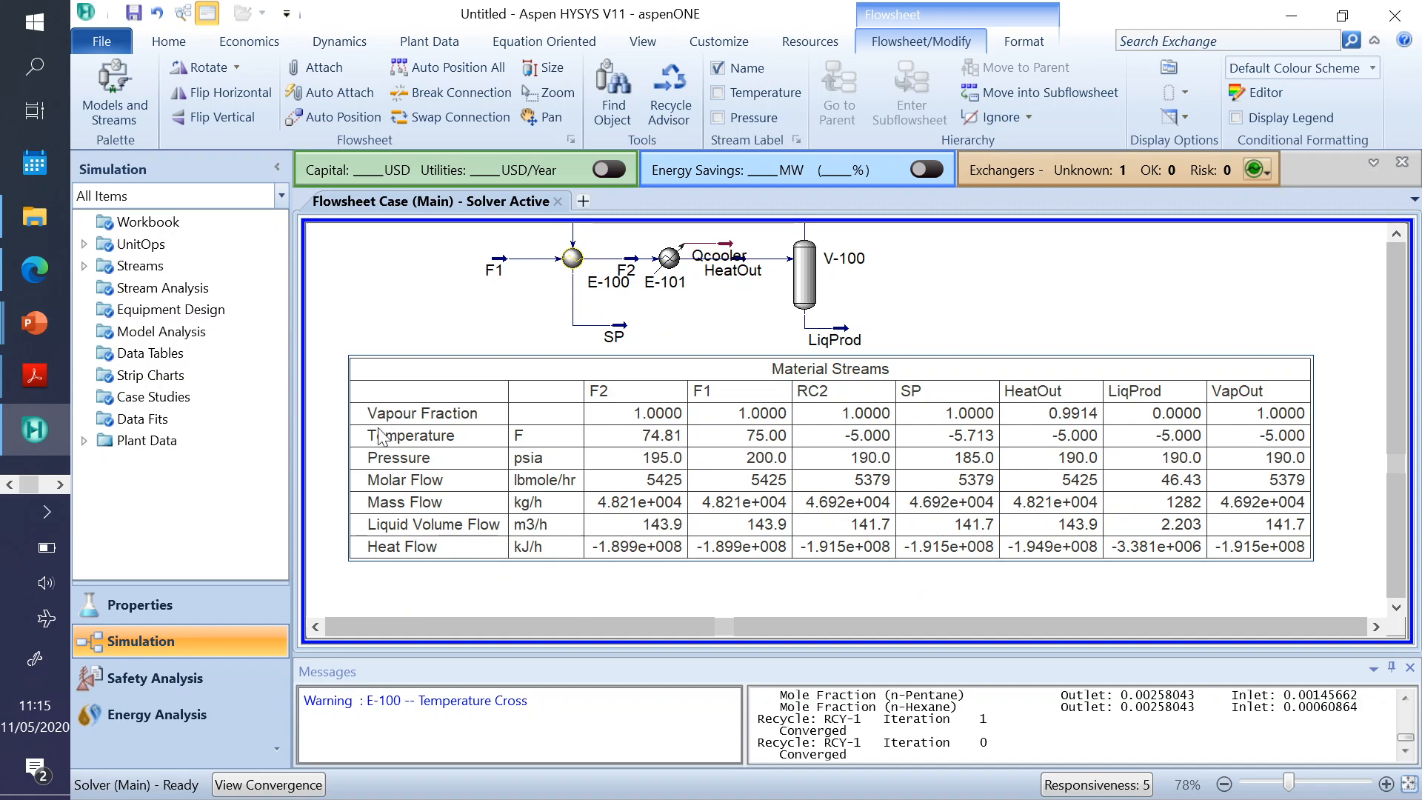
- Add the Compositions workbook table to the flowsheet and place it beneath the Material Streams table
right_click(439, 590)
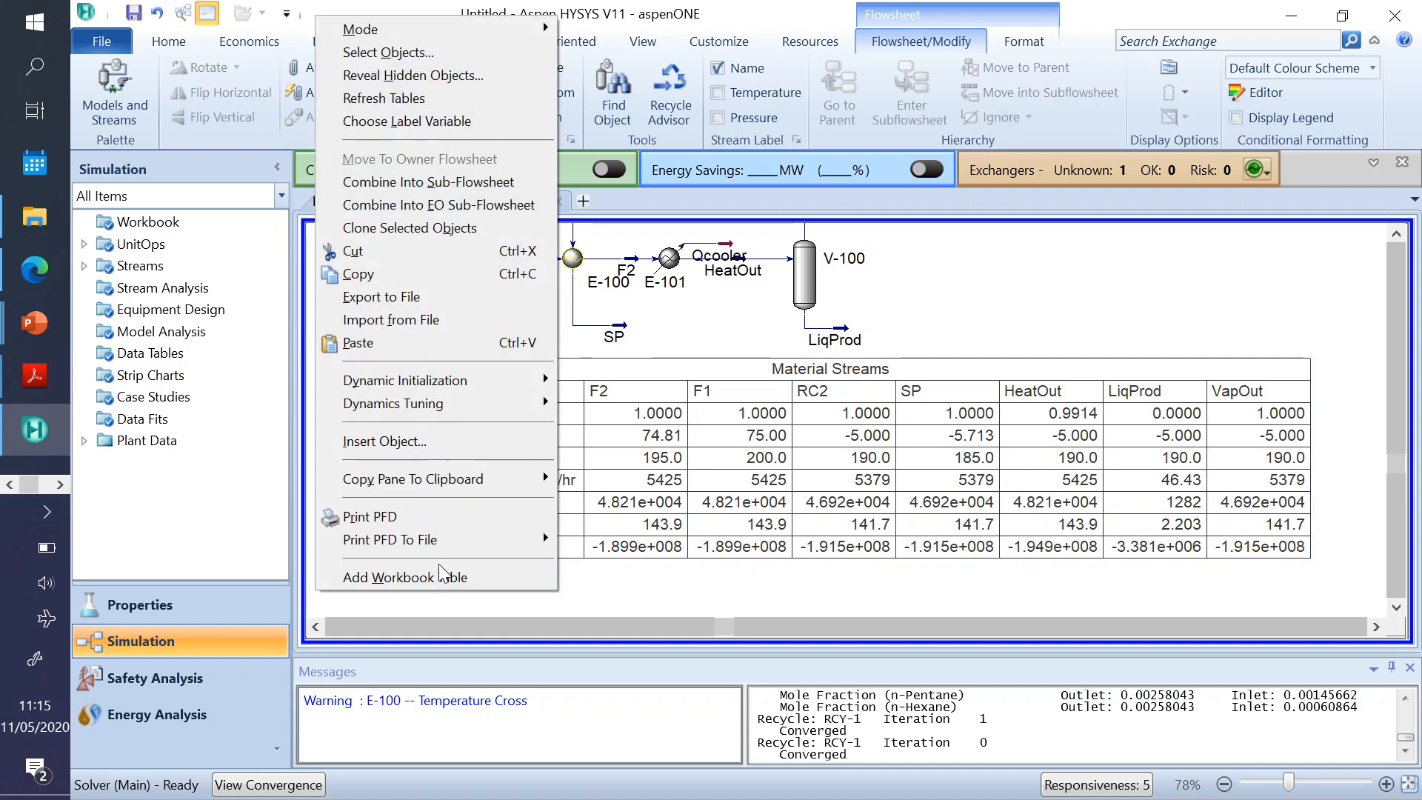
left_click(443, 576)
left_click(658, 357)
left_click(835, 334)
left_click_drag(649, 393, 508, 609)
- Examine the component mole fractions in the Compositions table and look over the whole flowsheet with both tables
scroll(1397, 603, "down", 3)
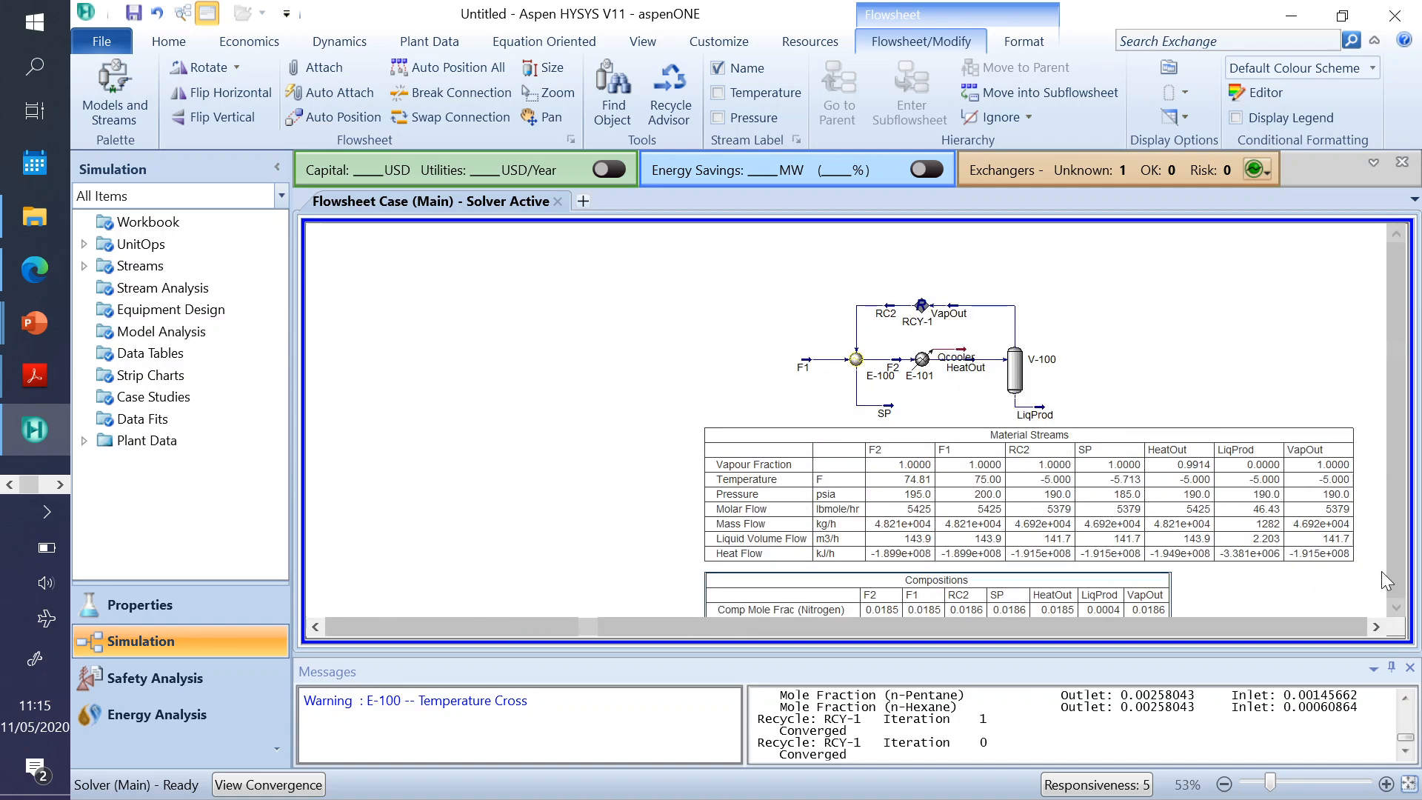
scroll(1398, 604, "up", 2)
scroll(1400, 600, "down", 5)
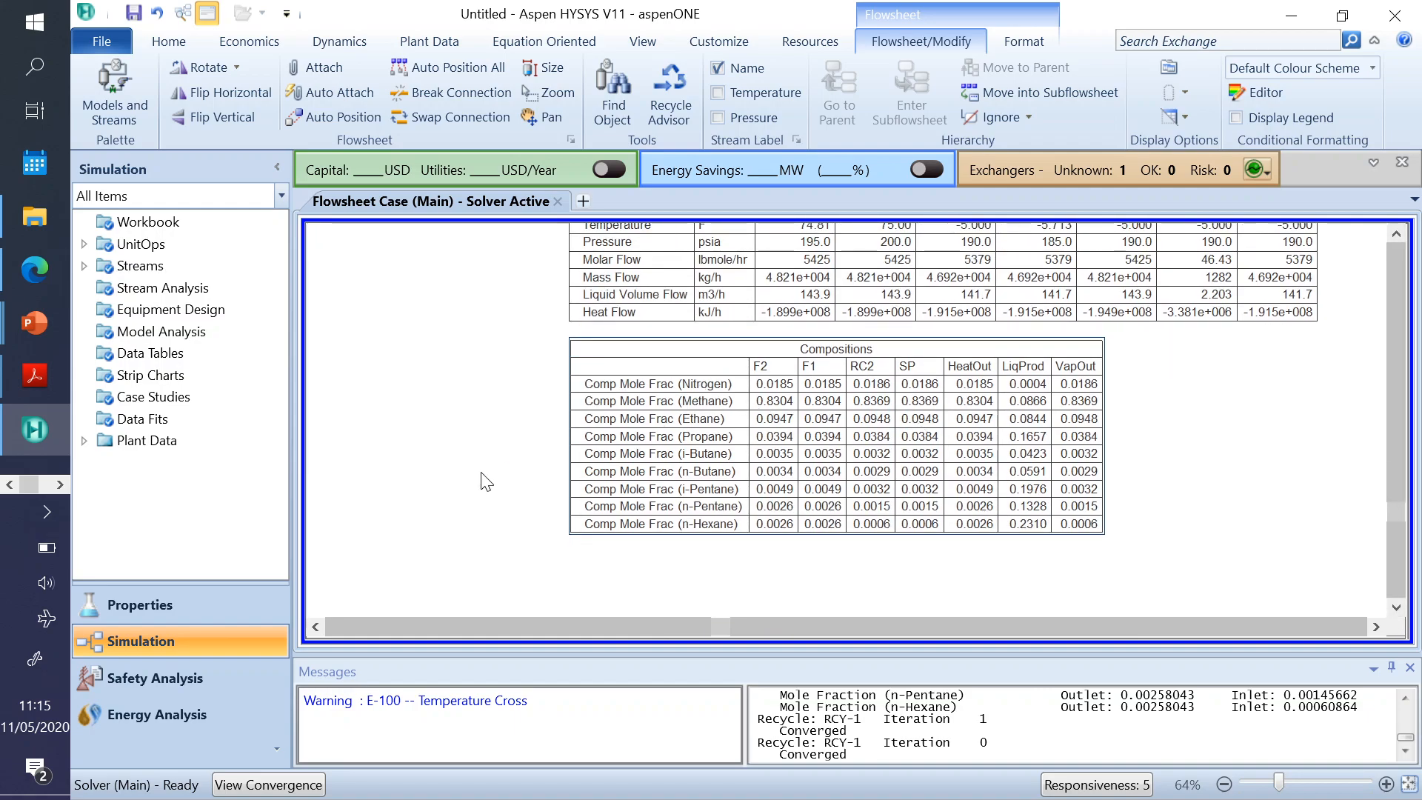
scroll(447, 356, "down", 3)
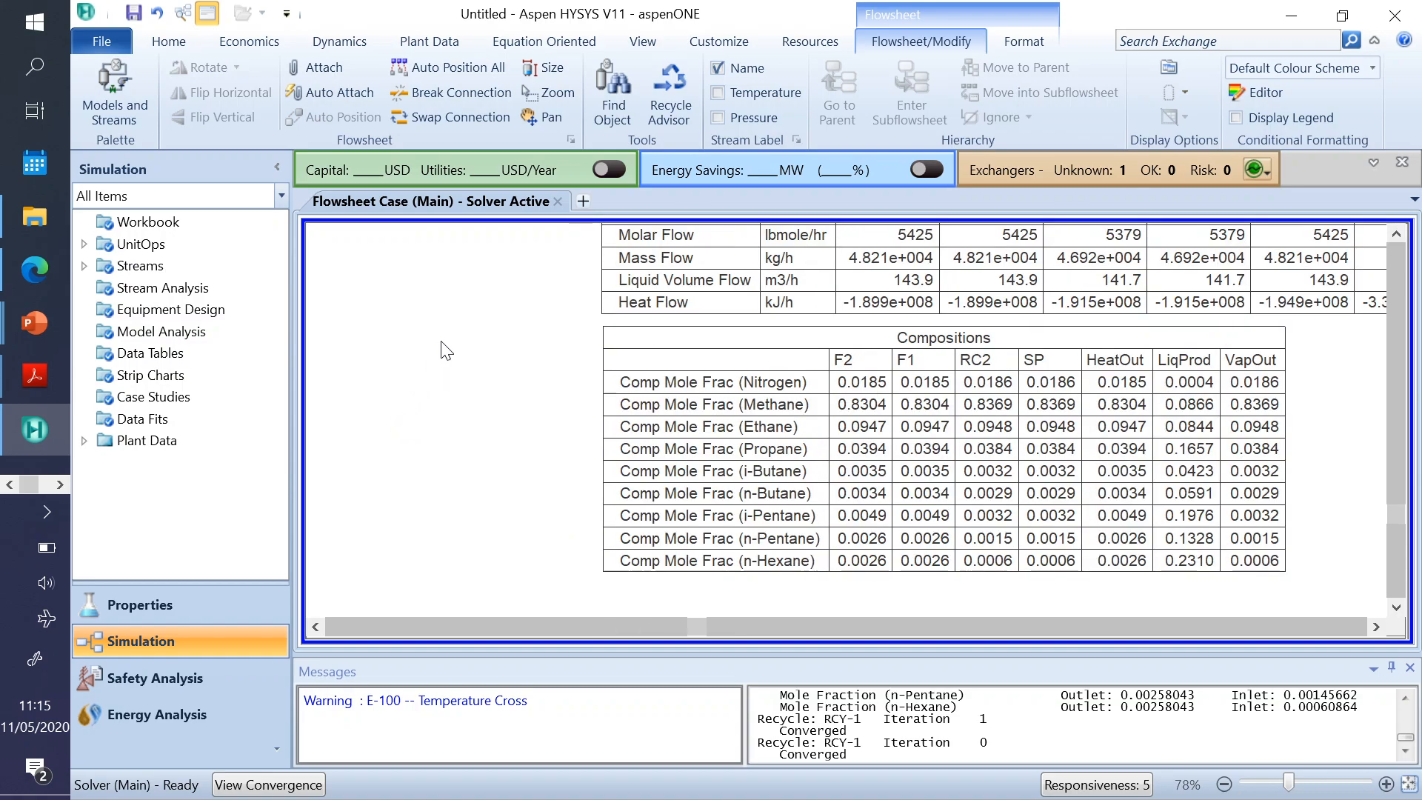
left_click(1400, 250)
left_click(1400, 250)
scroll(1235, 323, "down", 2)
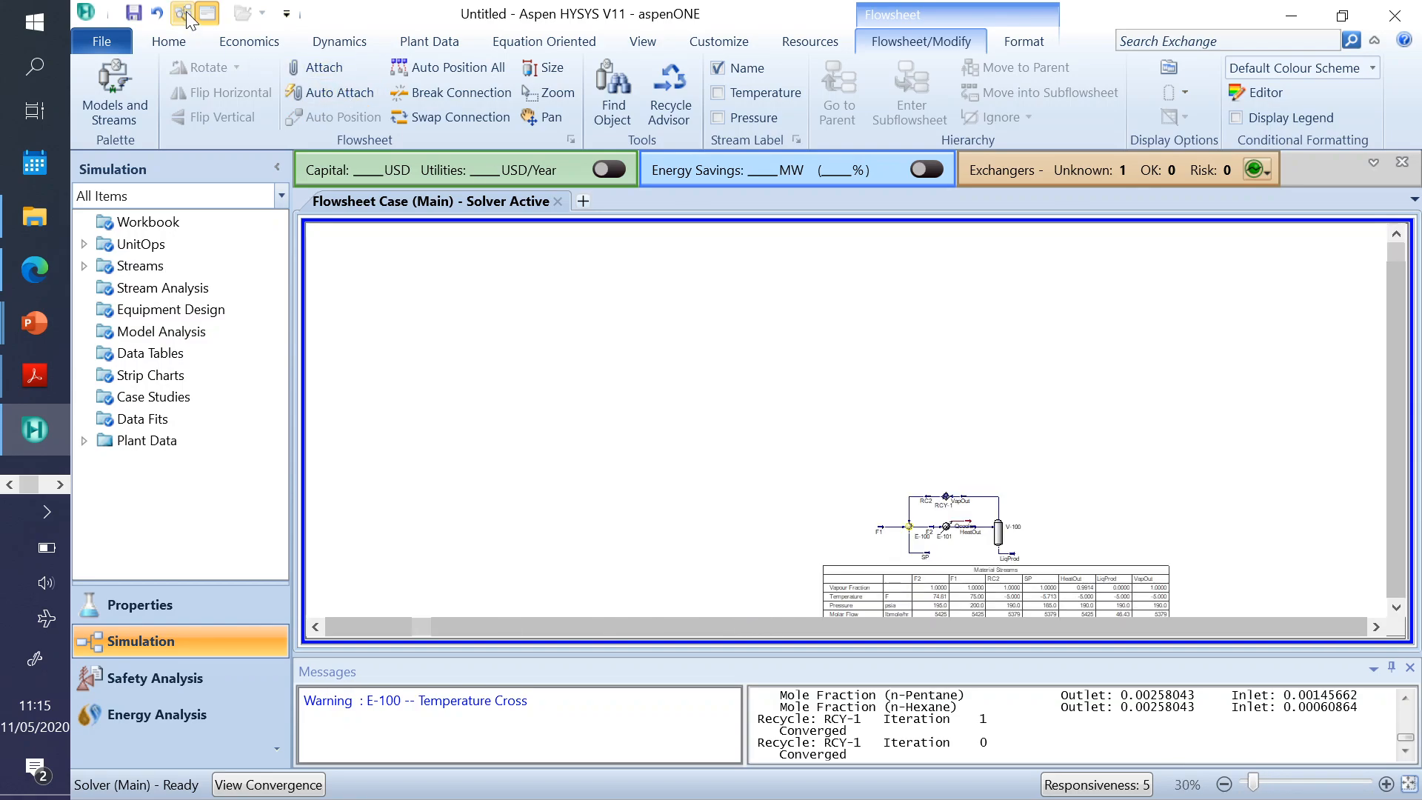
- Save the simulation case as contohRecycle in the Update Presentasi Kuliah 2020 folder
left_click(136, 14)
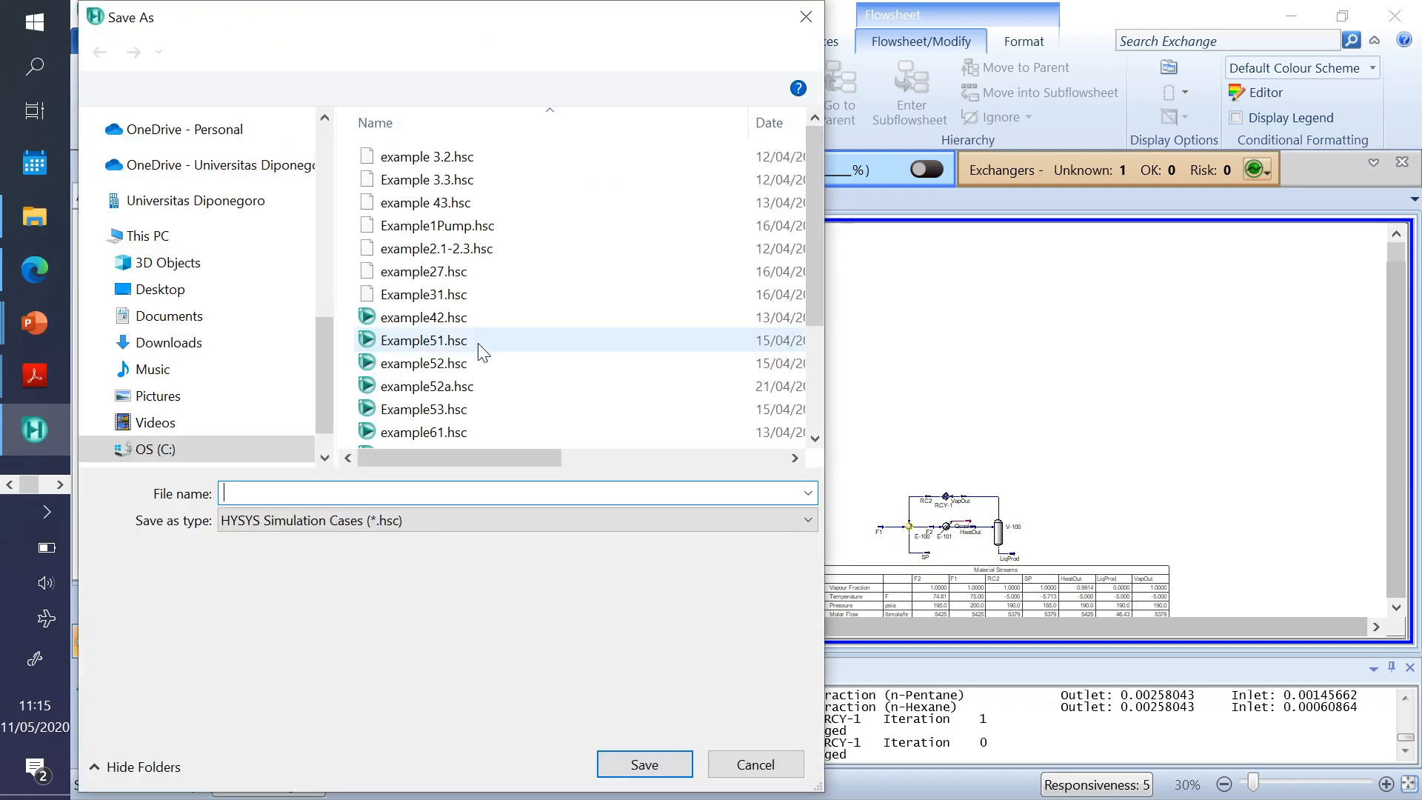
type("co")
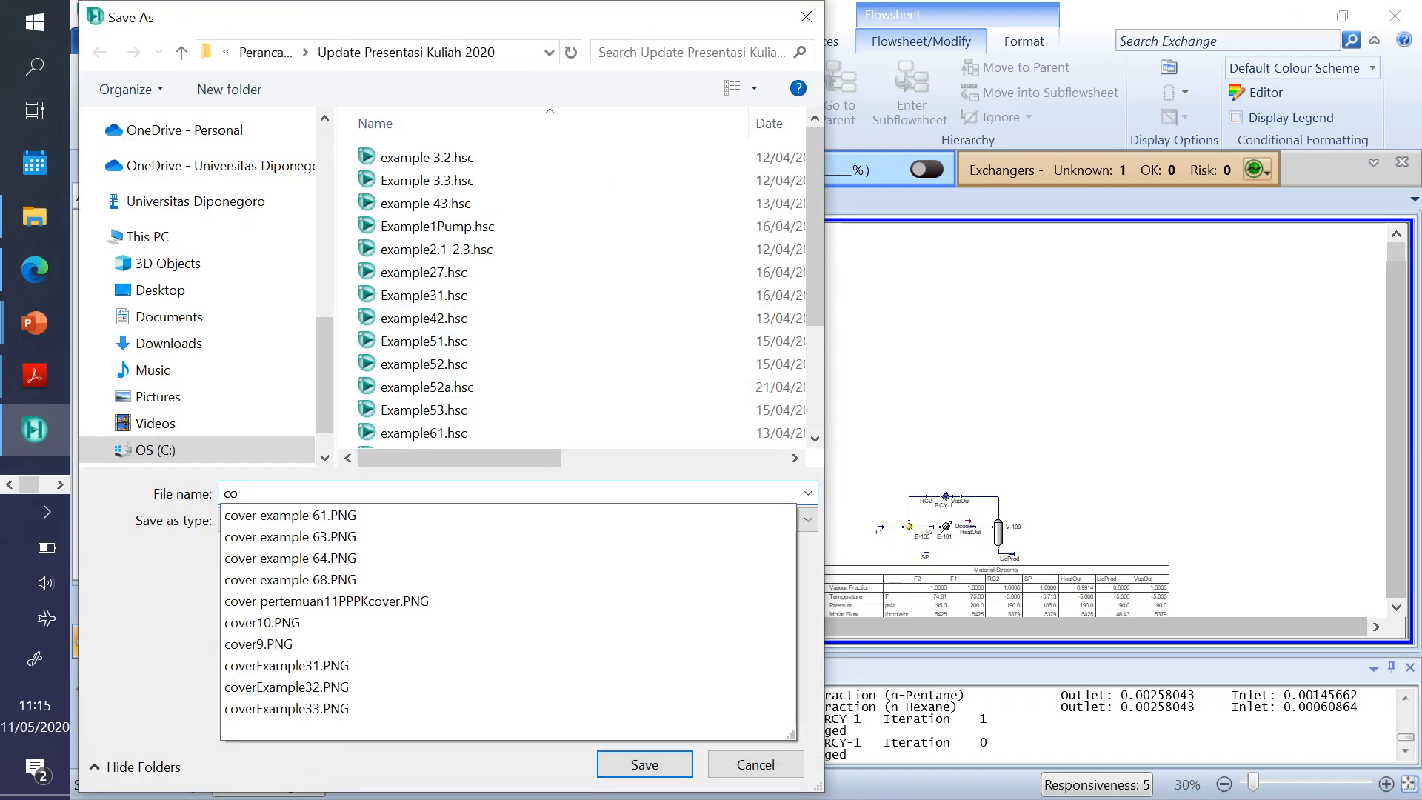
type("ntohRecycle")
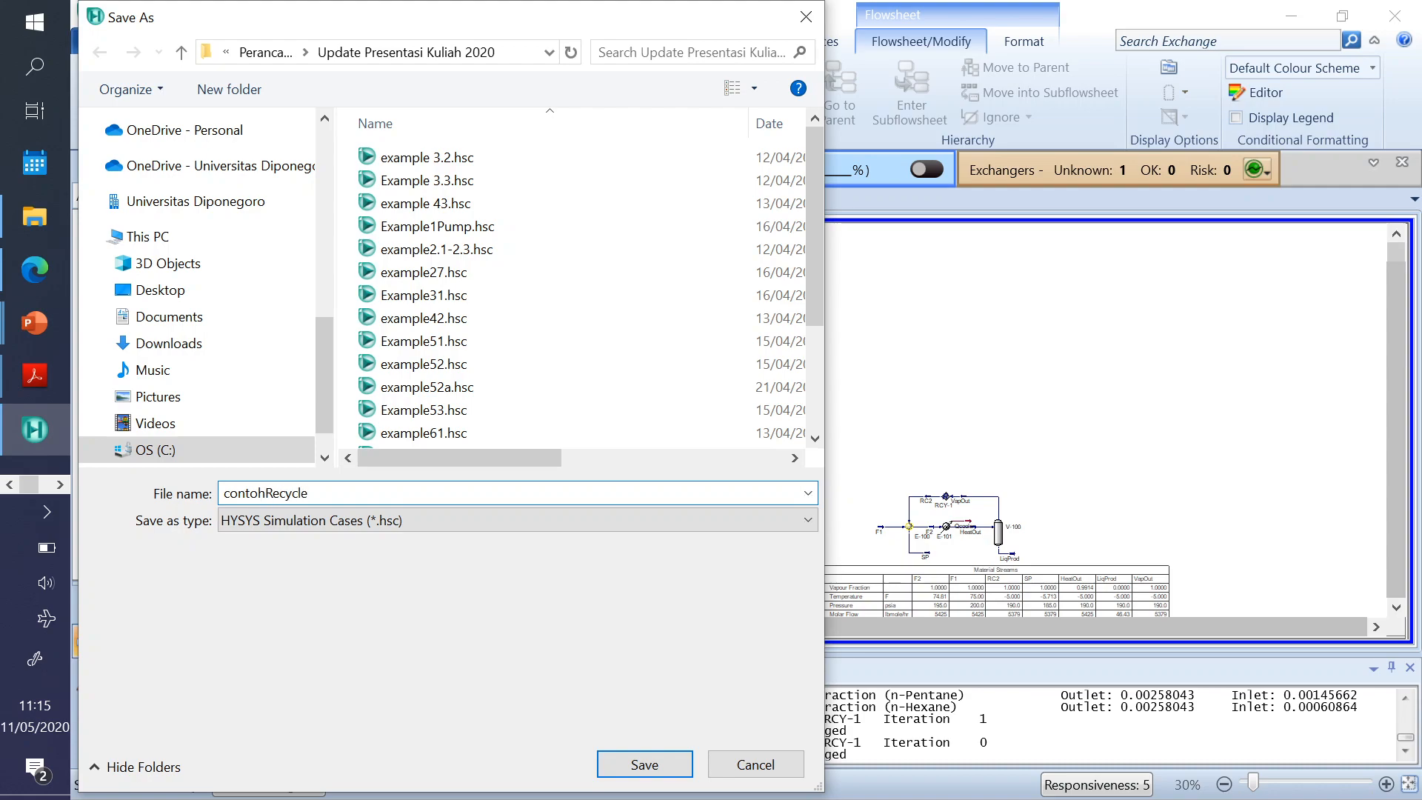
key("Return")
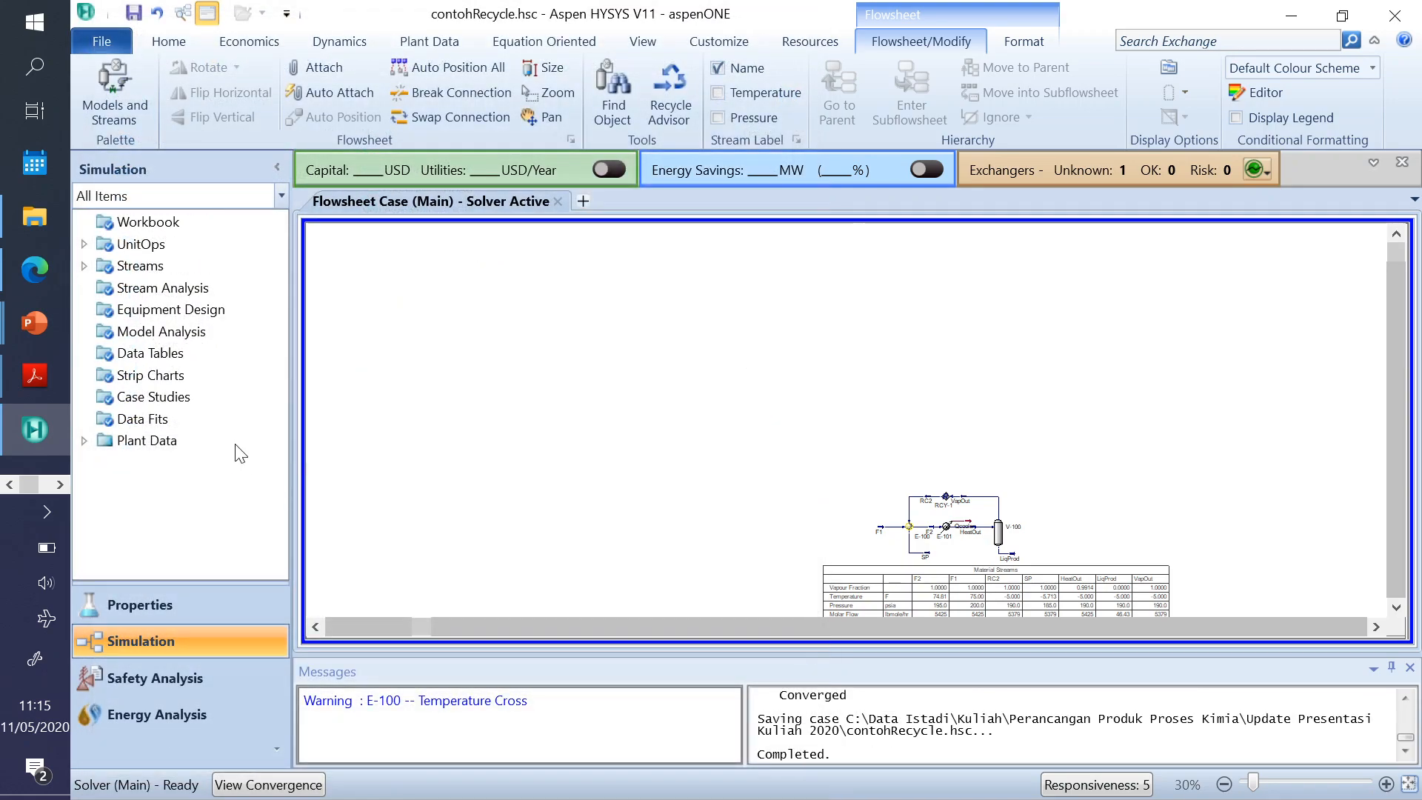
- Switch to the Pertemuan ke-12 presentation in PowerPoint, view the SET – ADJUST title slide as a slide show and exit the show
left_click(32, 320)
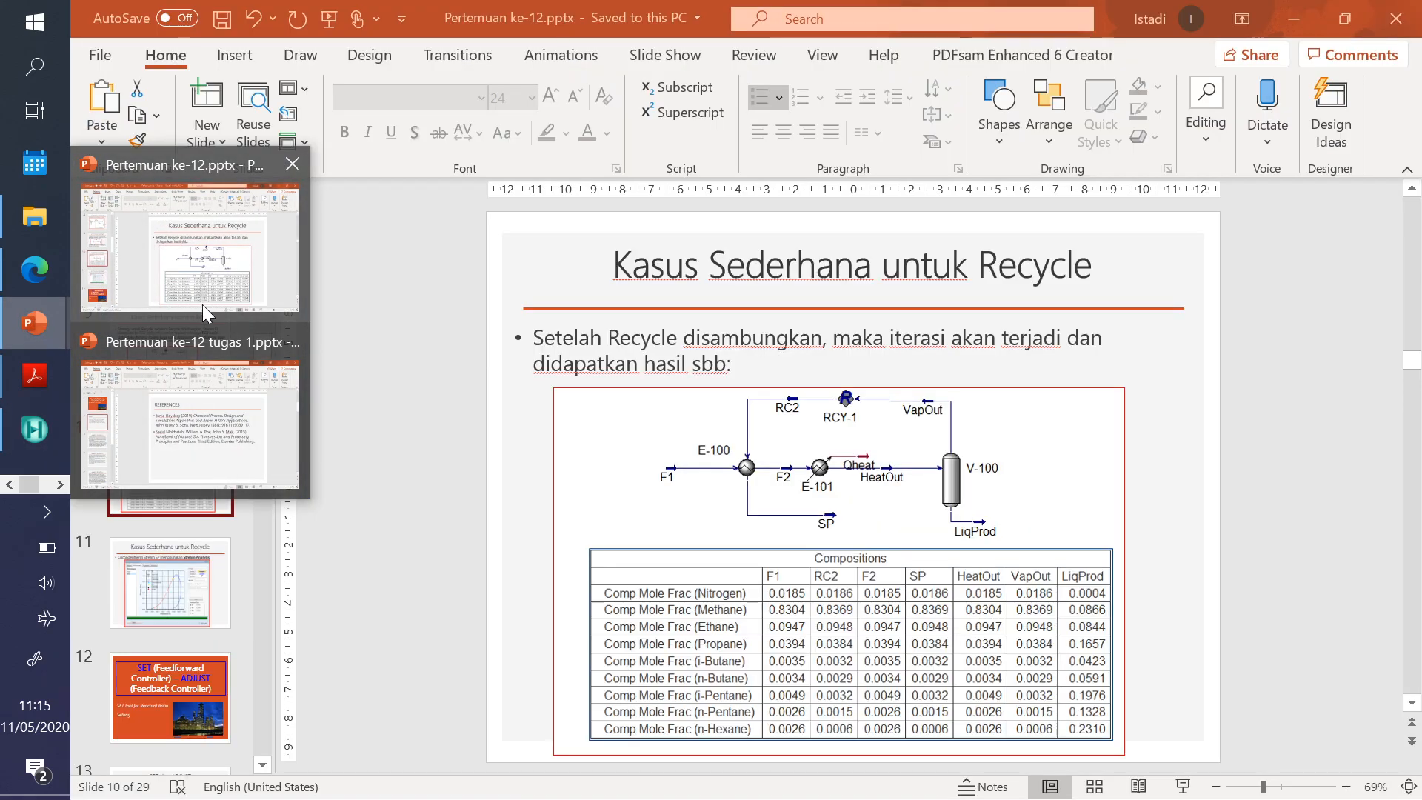
left_click(243, 286)
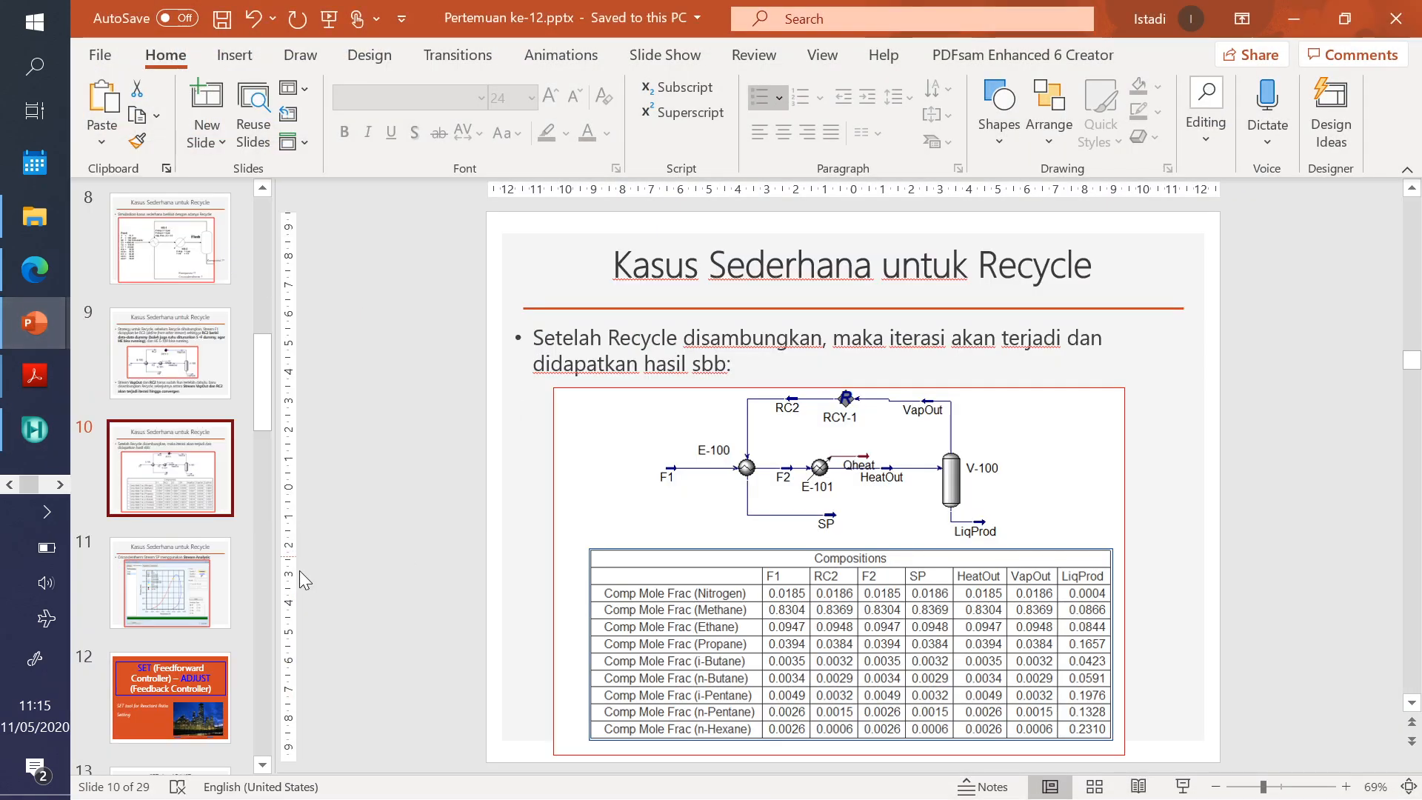
left_click(172, 597)
left_click(179, 679)
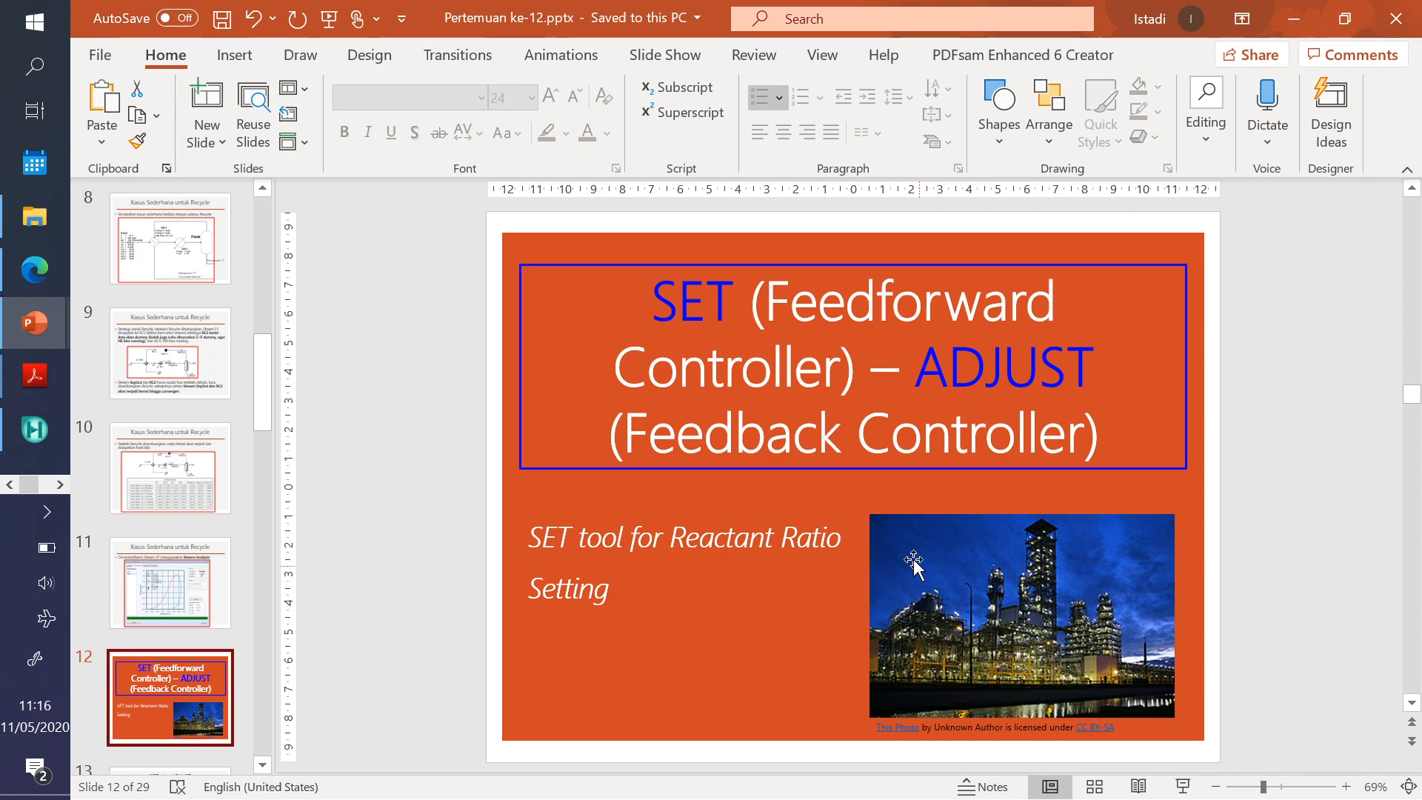
left_click(1183, 787)
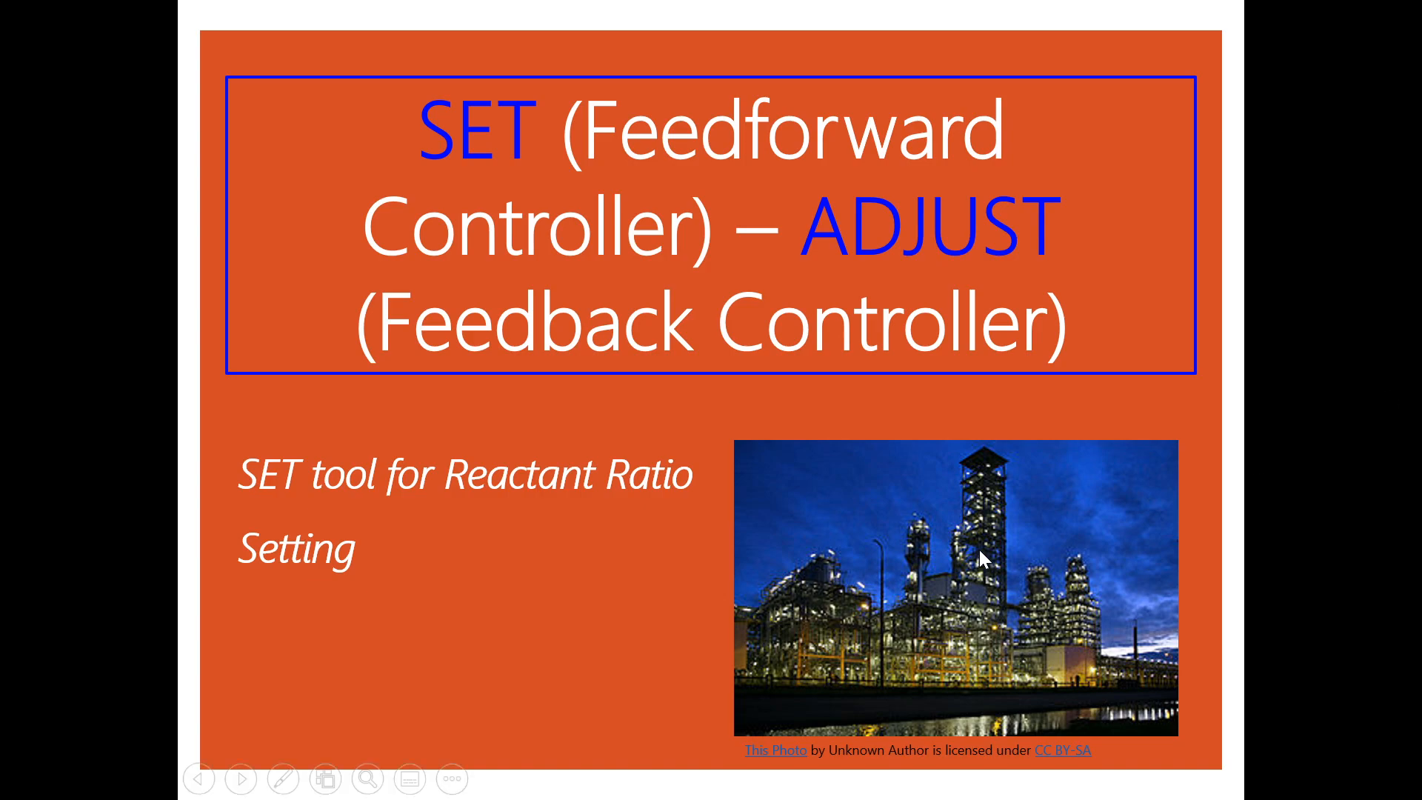
key("Escape")
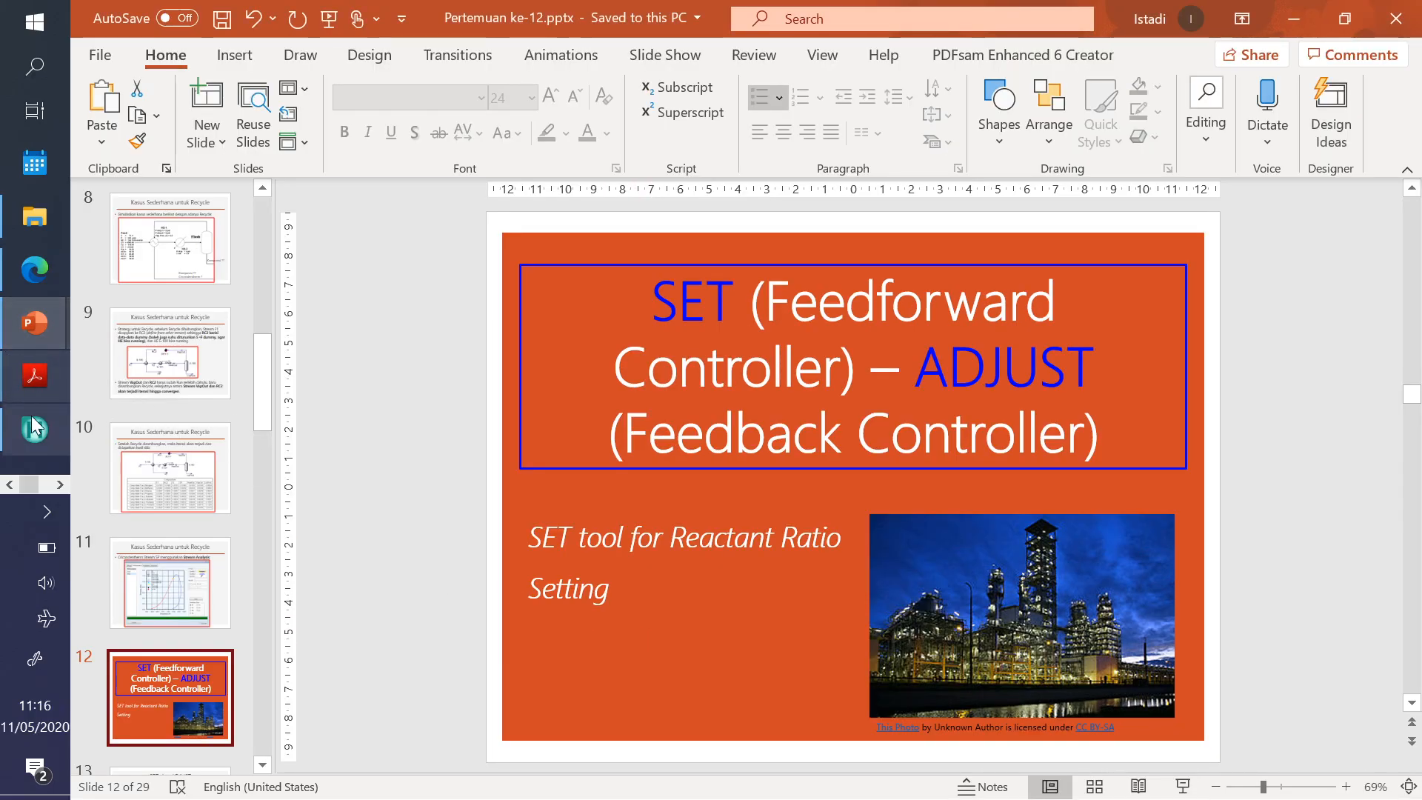
- Switch to Aspen HYSYS and bring the contohRecycle flowsheet into close view
left_click(34, 430)
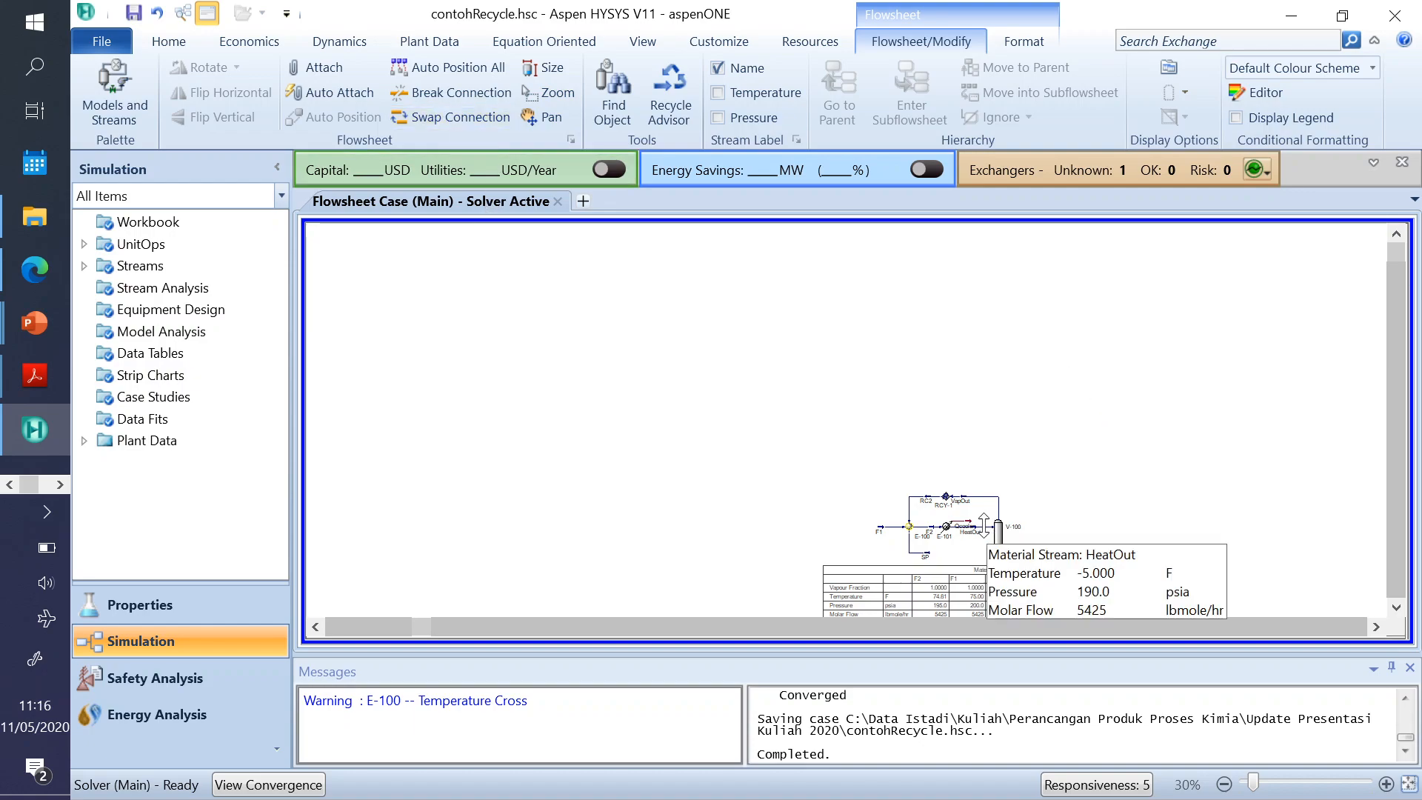
scroll(1052, 510, "down", 1)
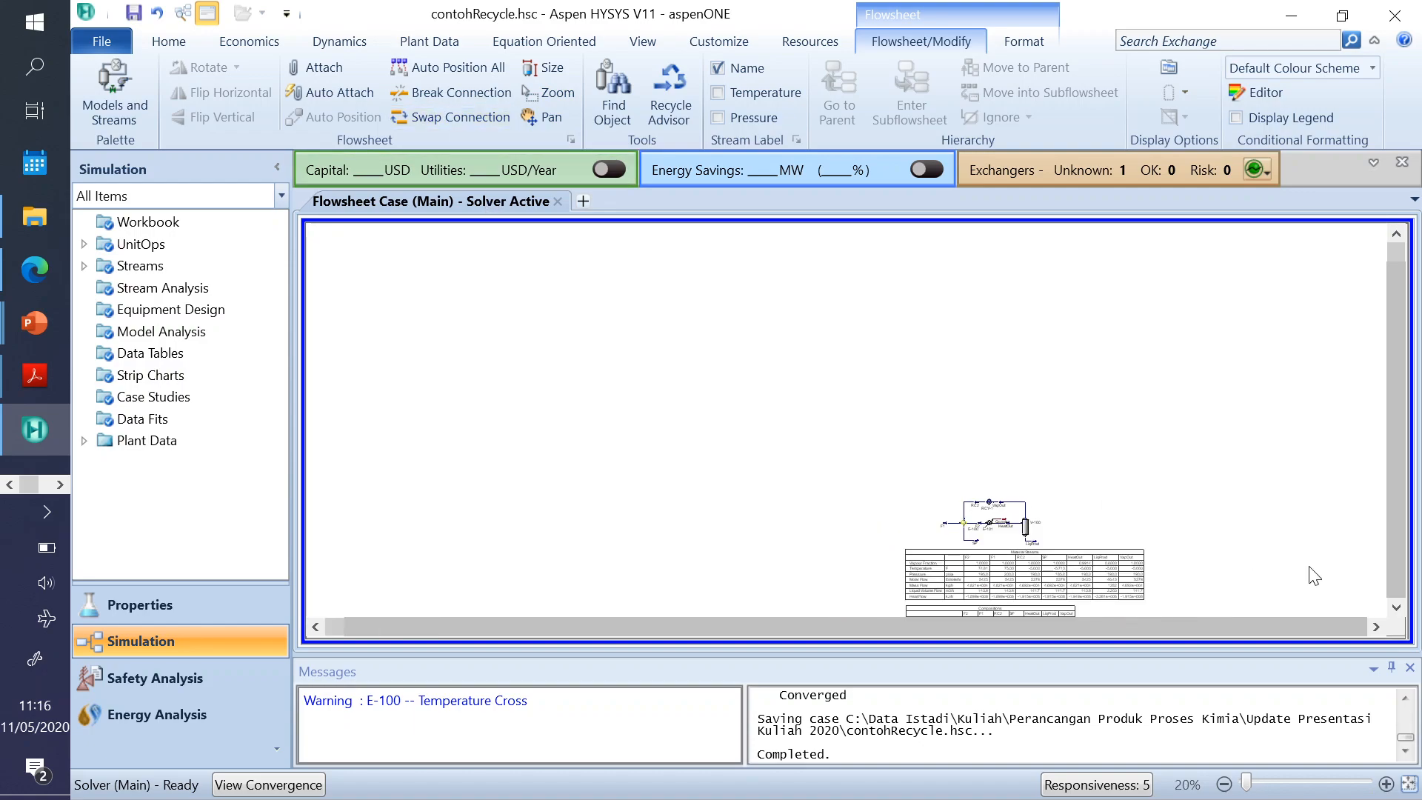
scroll(1073, 501, "up", 3)
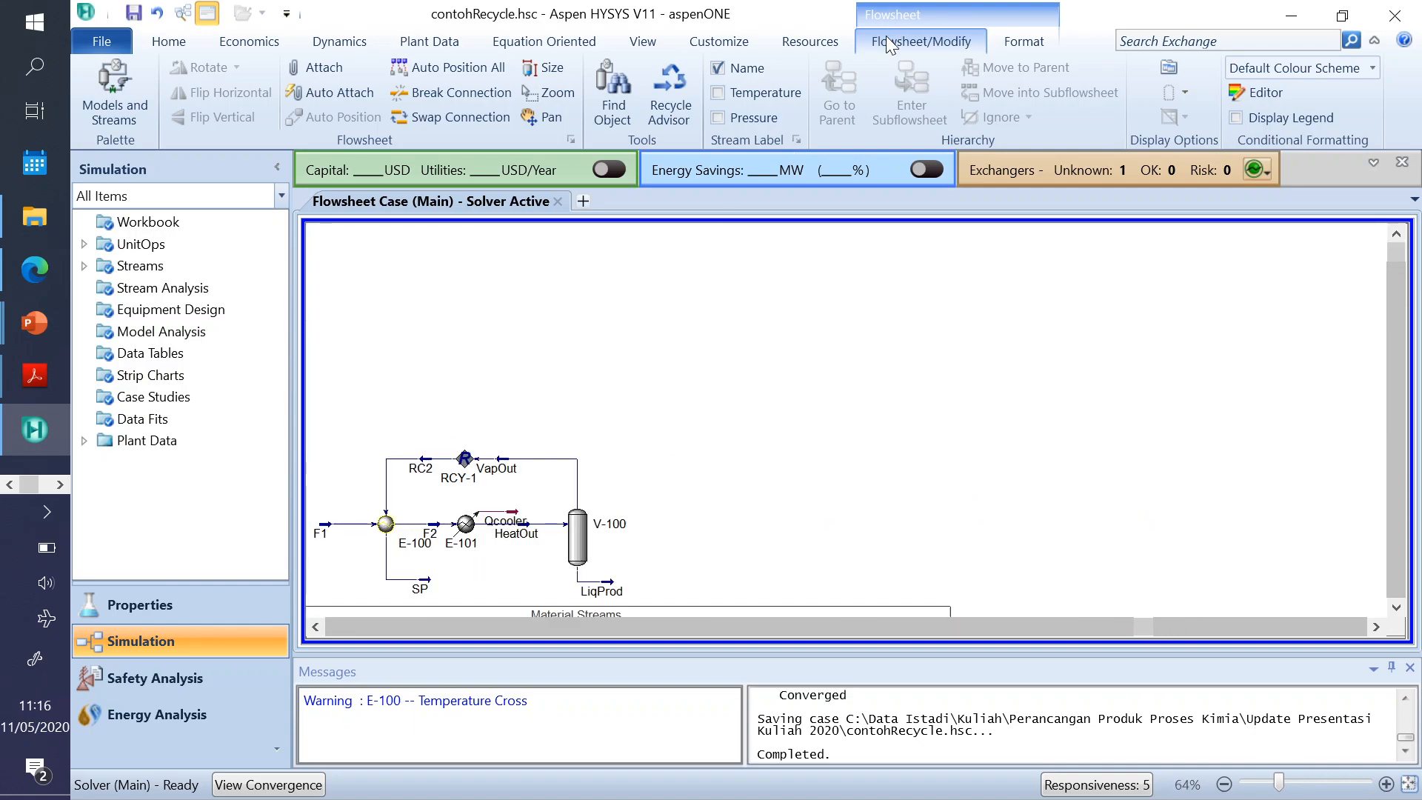
- Display the Model Palette and reposition it over the empty area beside the recycle flowsheet
left_click(456, 41)
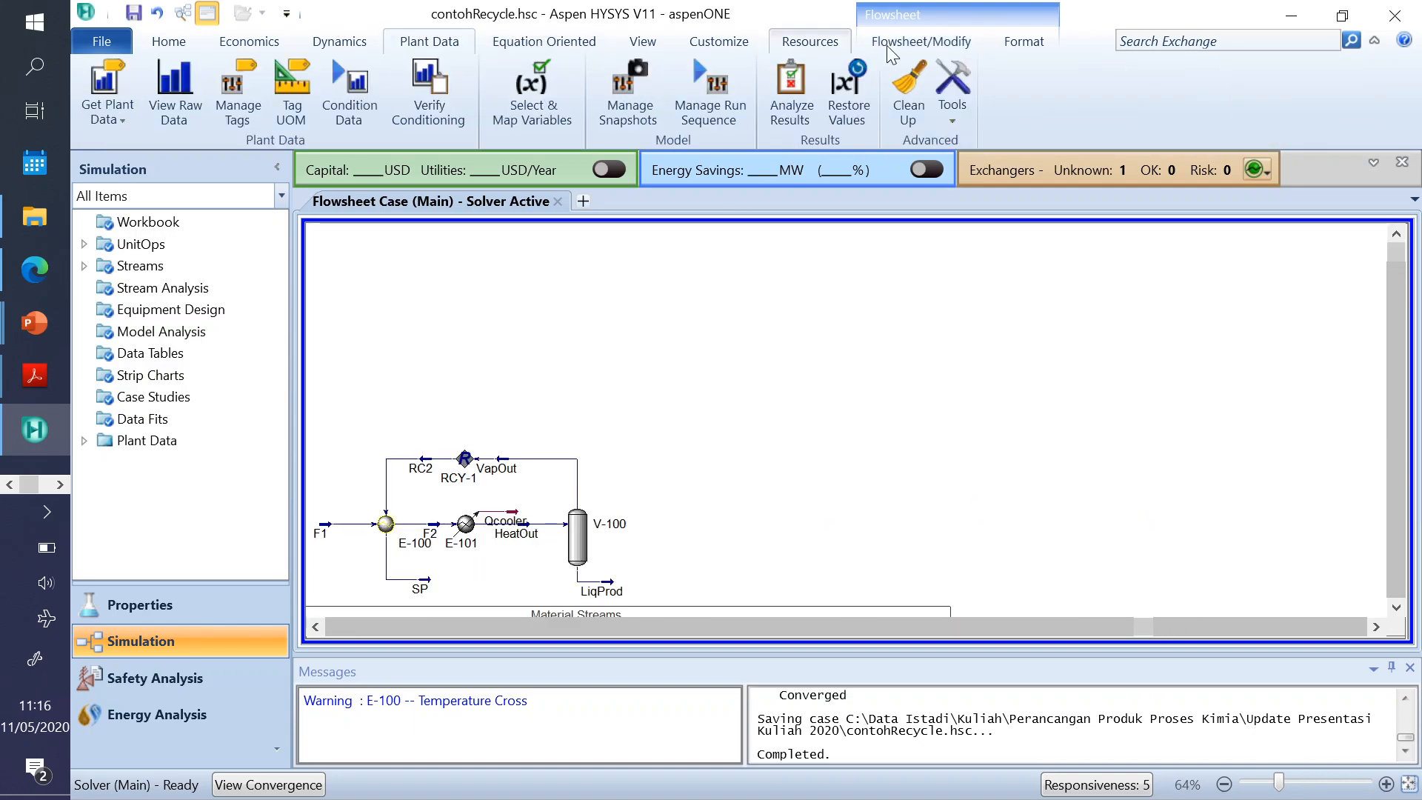
left_click(832, 44)
left_click(883, 42)
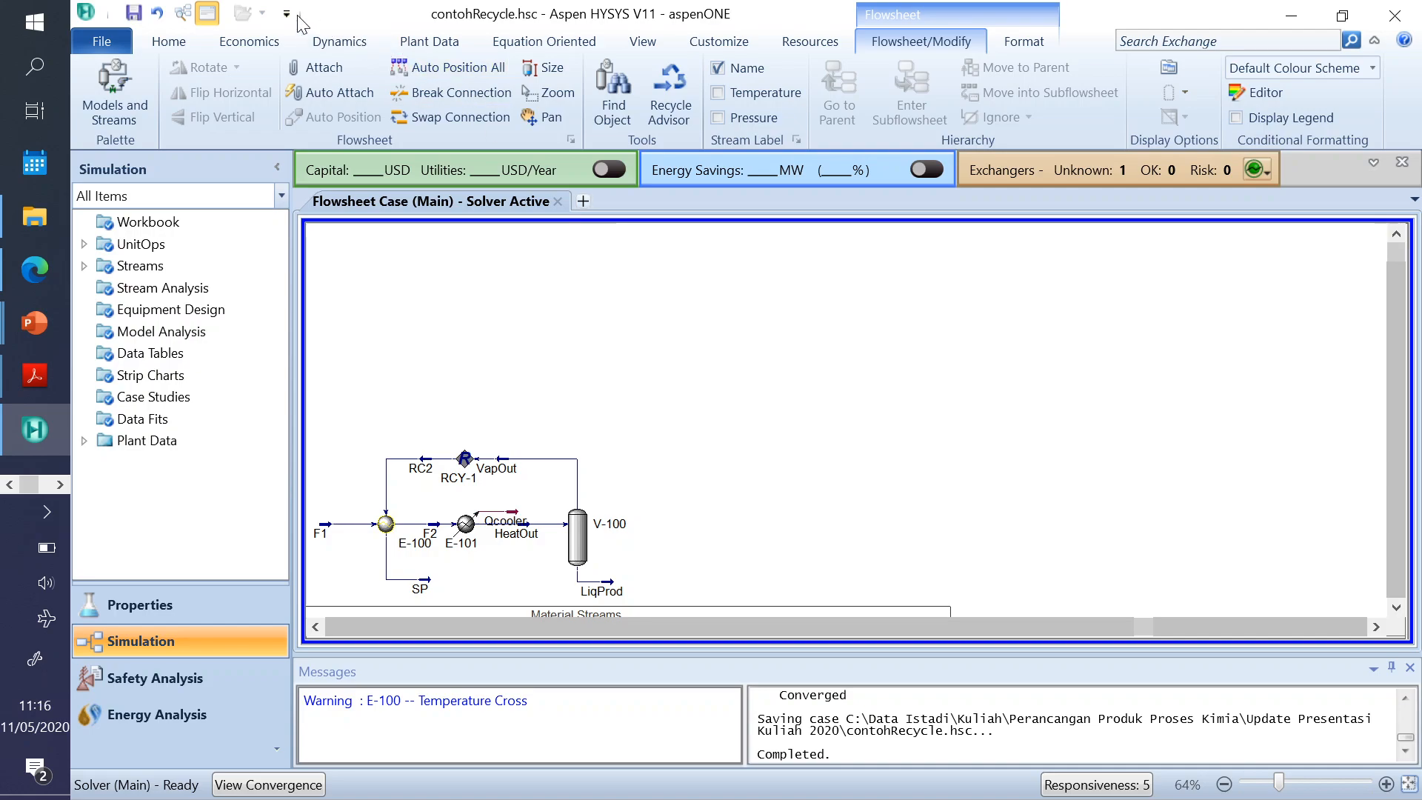
left_click(164, 45)
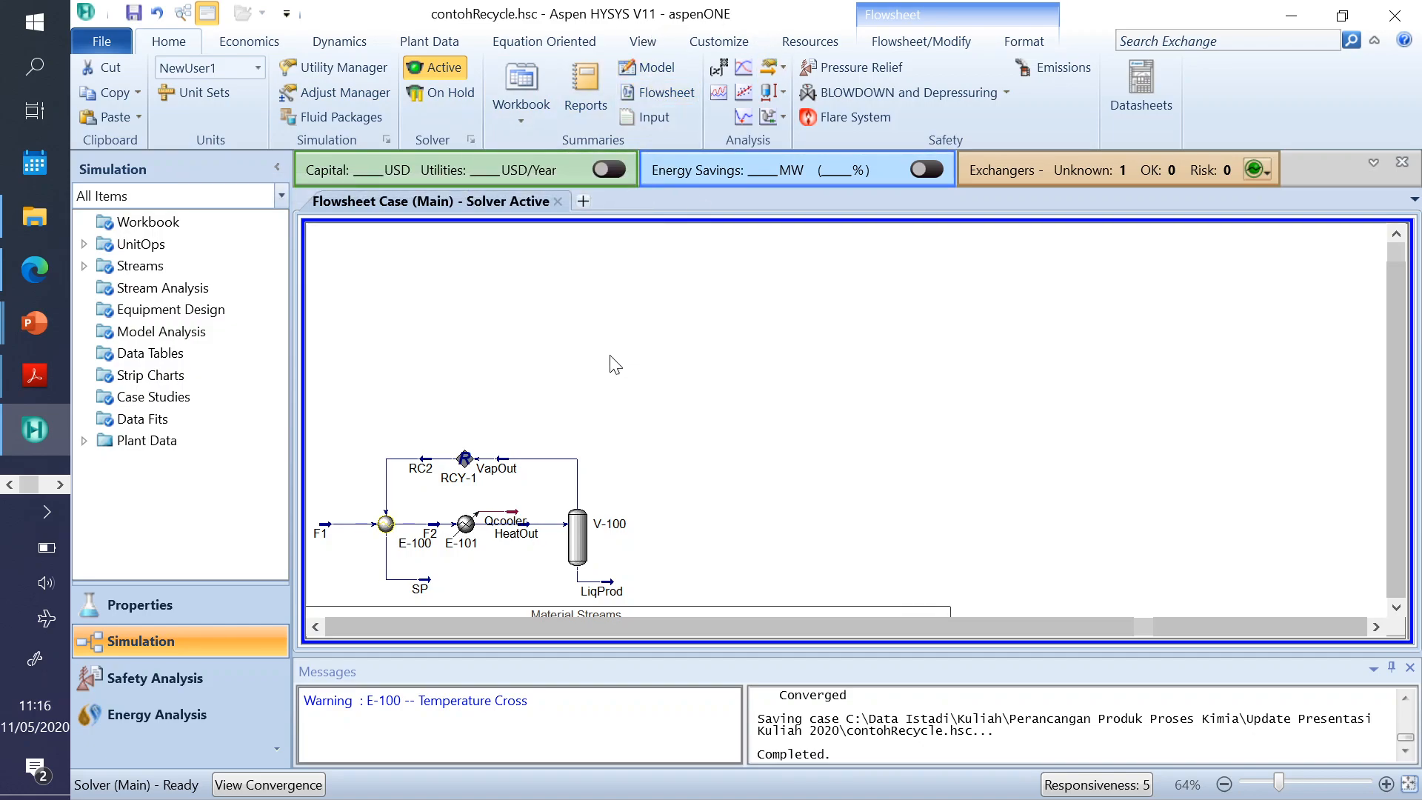
left_click(466, 524)
left_click(600, 381)
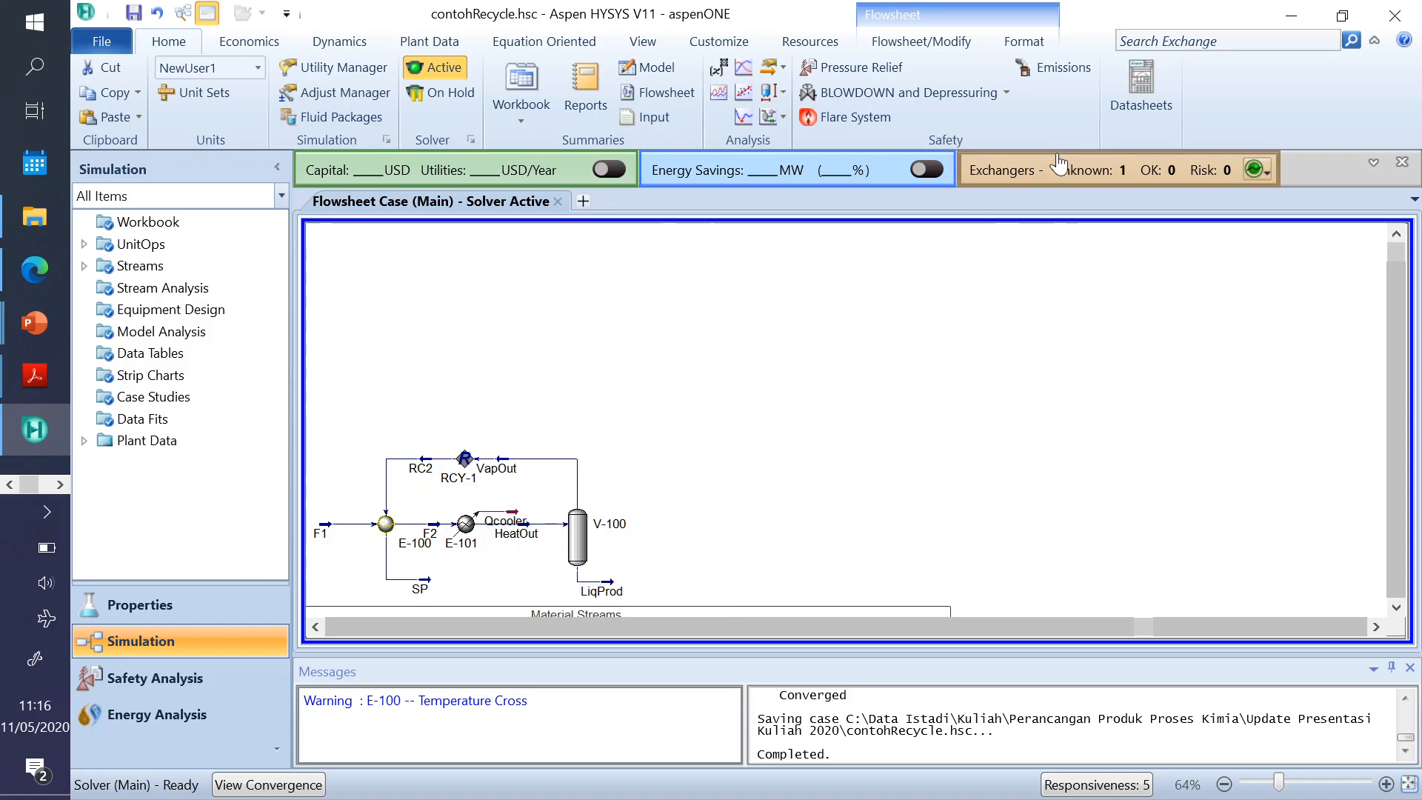
left_click(1007, 43)
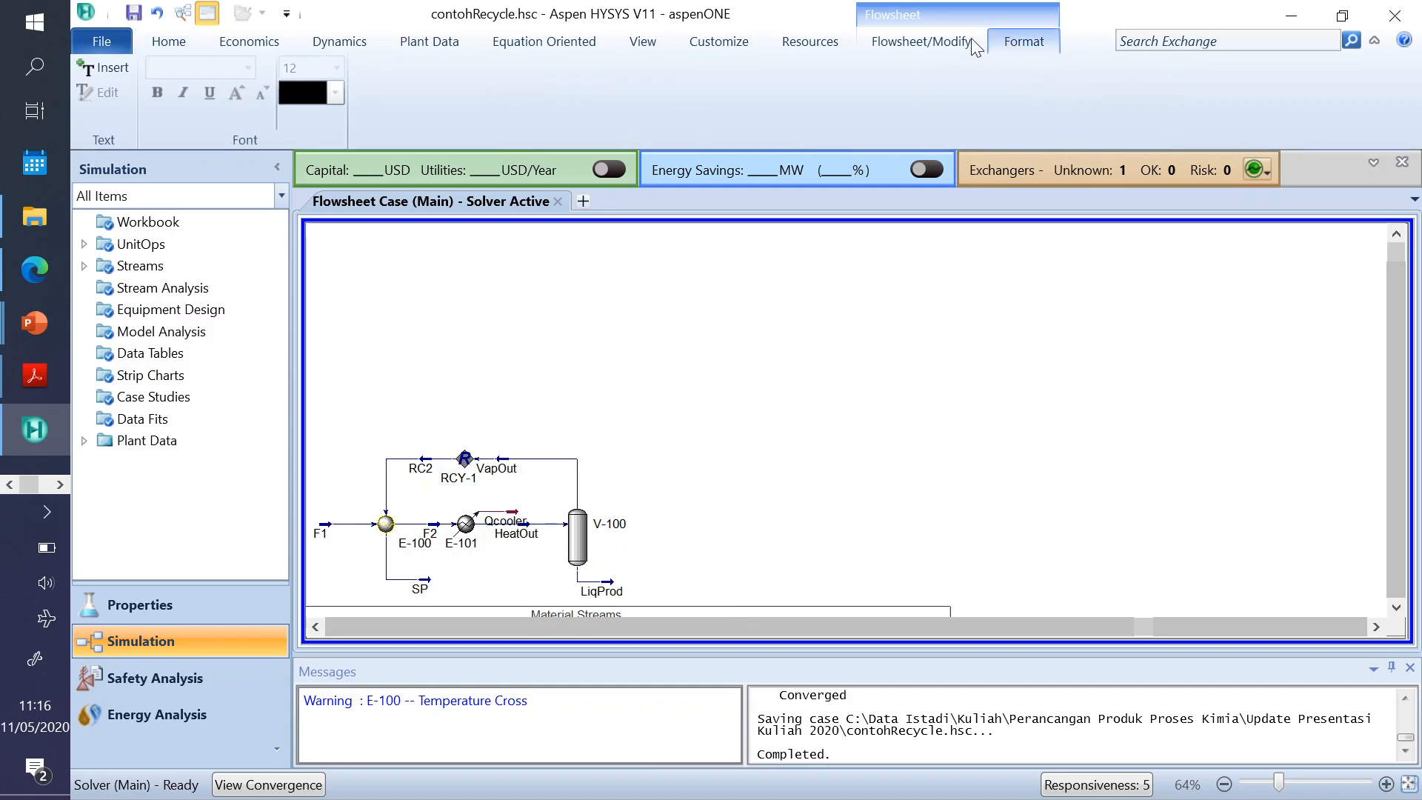
left_click(923, 41)
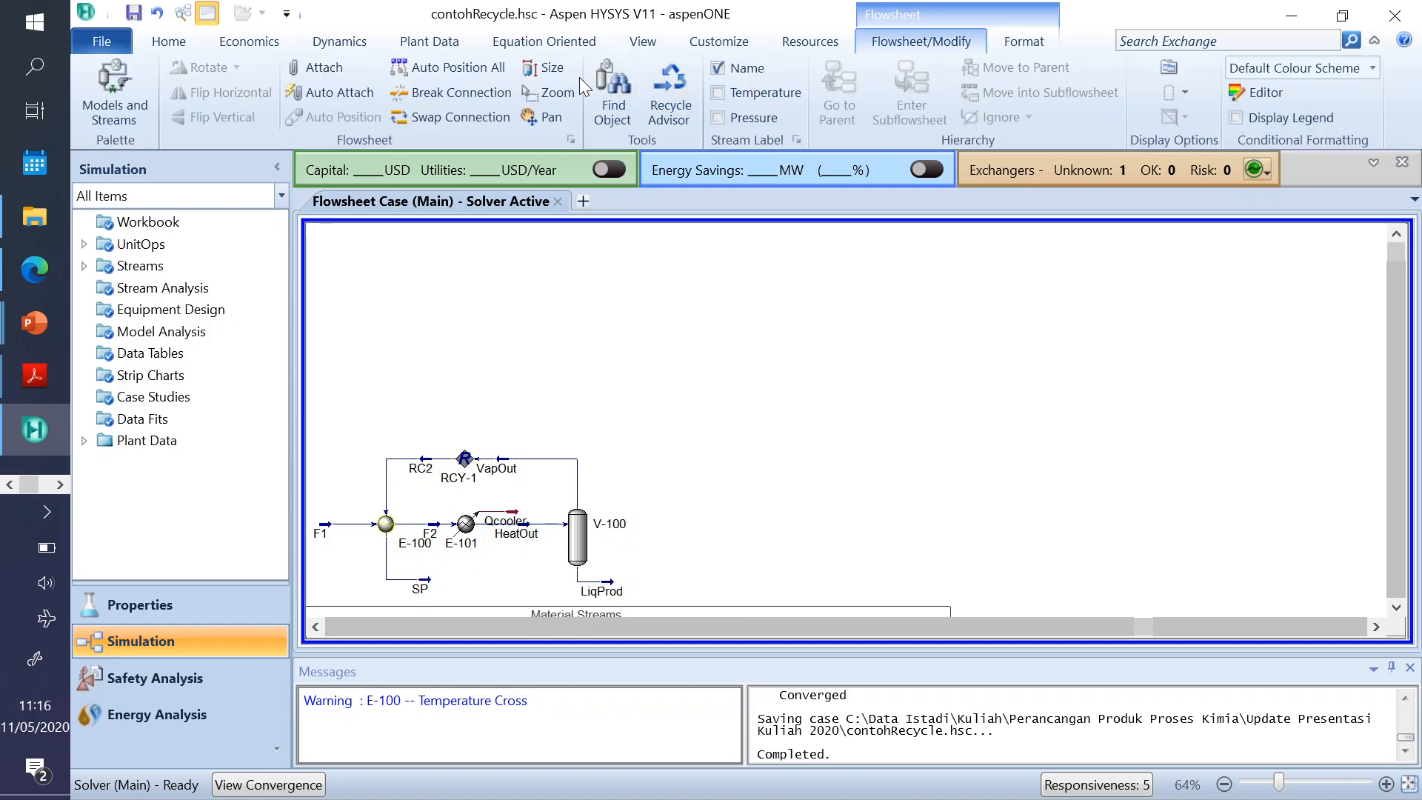
left_click(643, 41)
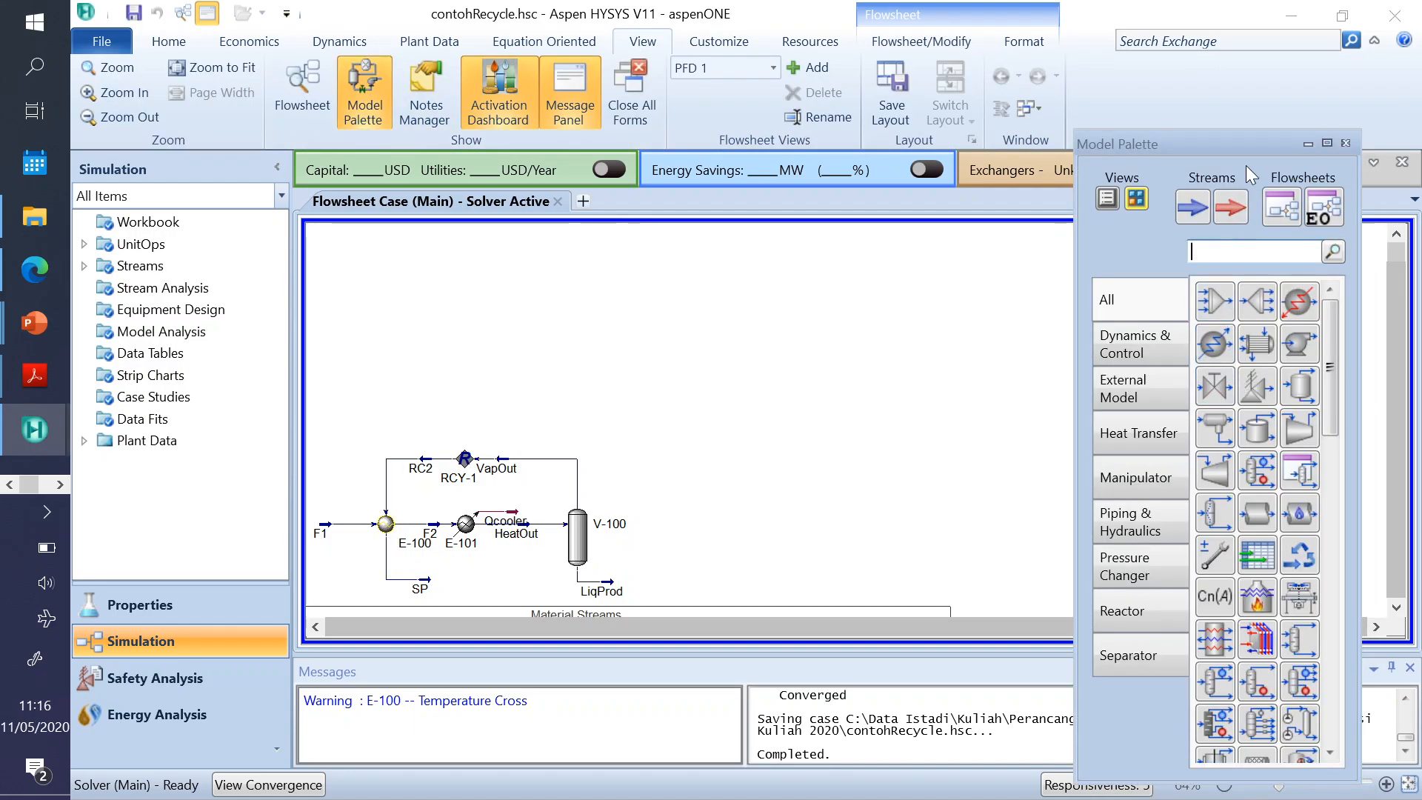
left_click_drag(1204, 144, 1031, 75)
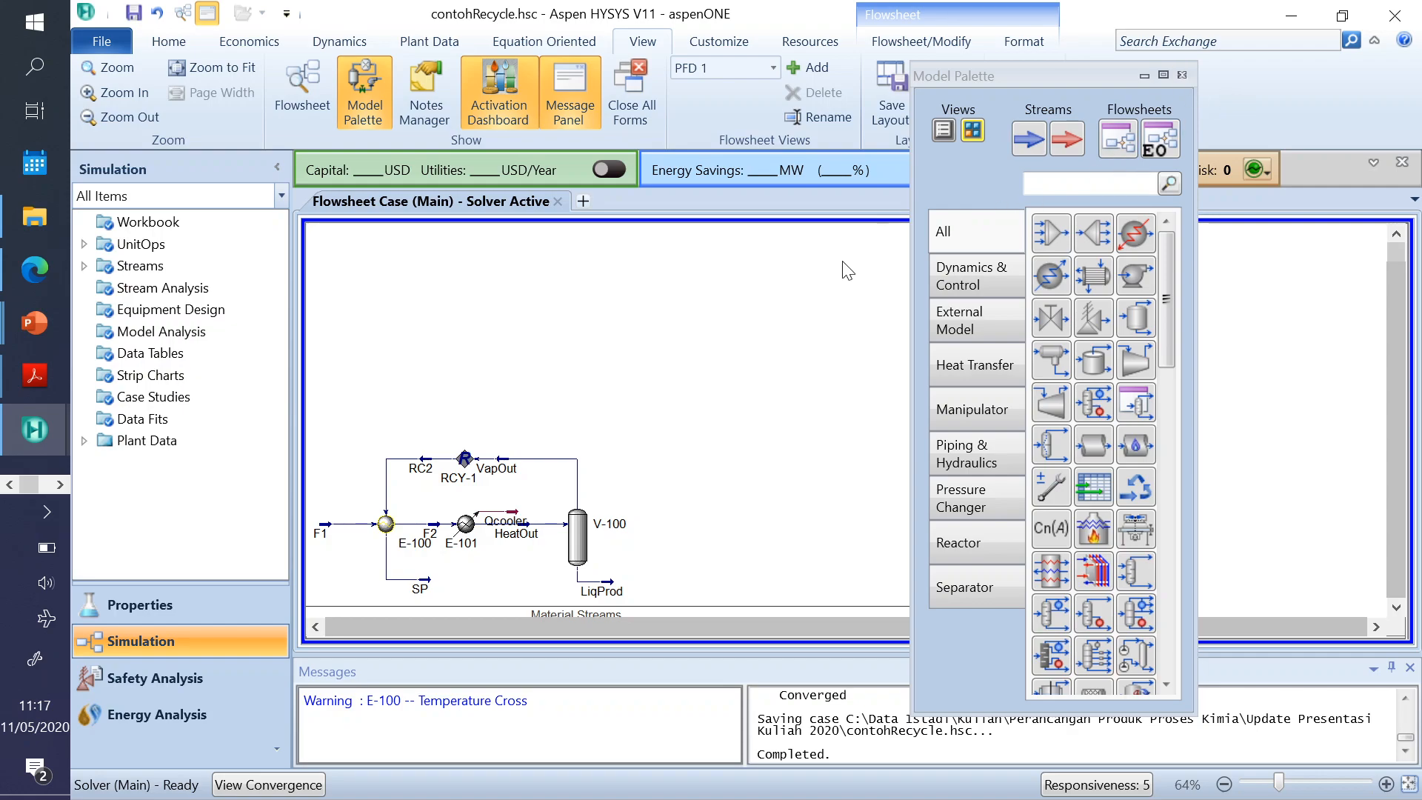
- Switch to the Pertemuan ke-12 presentation in PowerPoint, start the slide show from the current slide and advance to the SET dan ADJUST slide
mouse_move(35, 323)
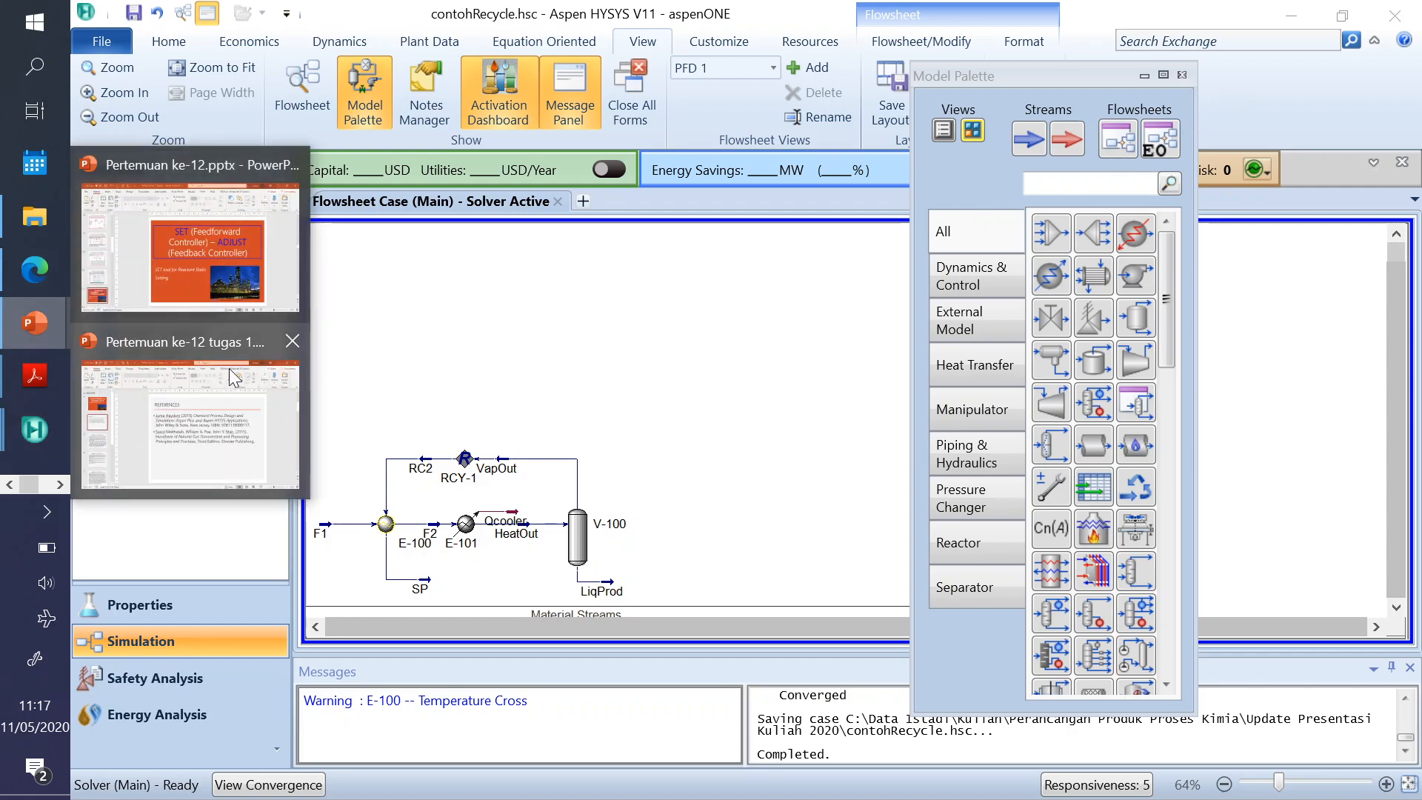
left_click(196, 297)
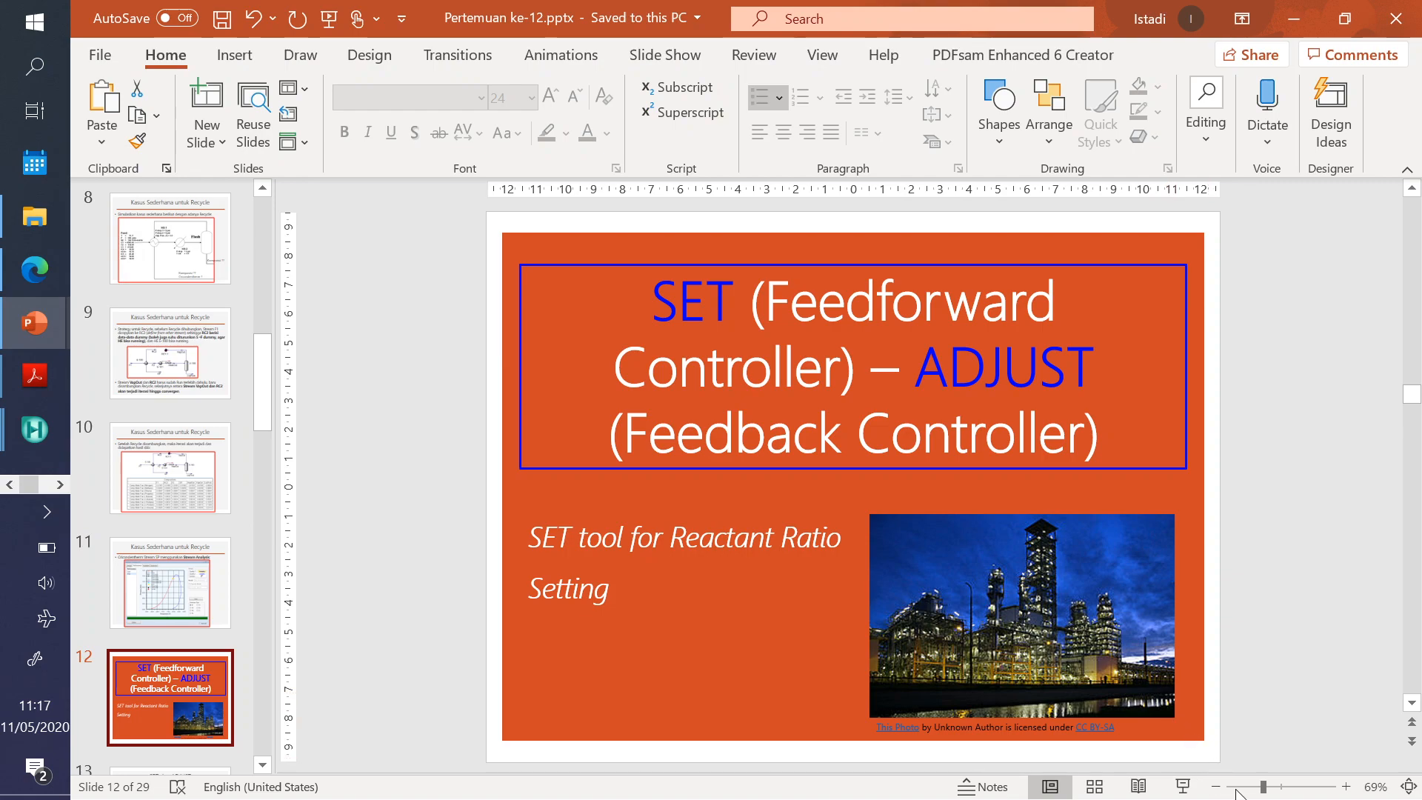
left_click(1184, 786)
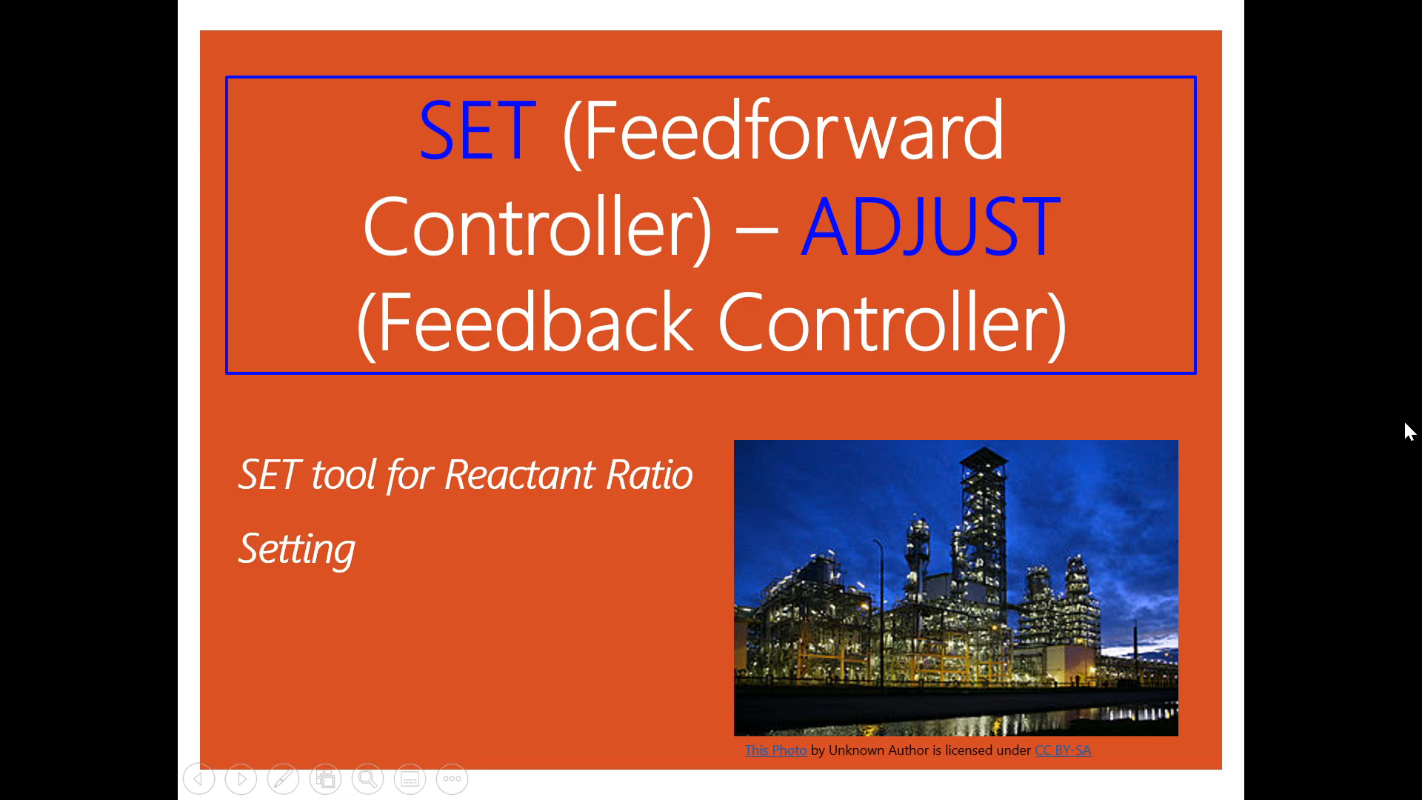
key("Right")
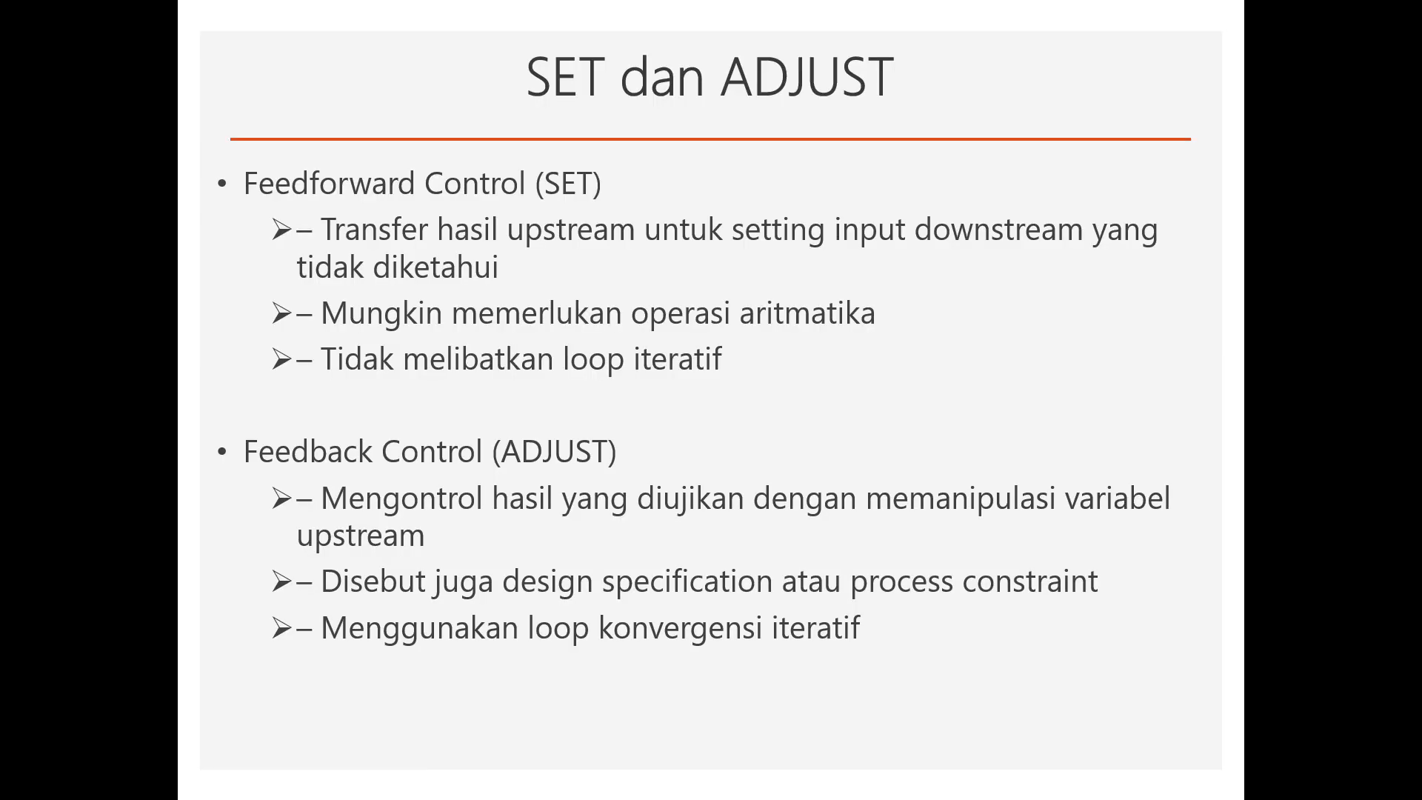